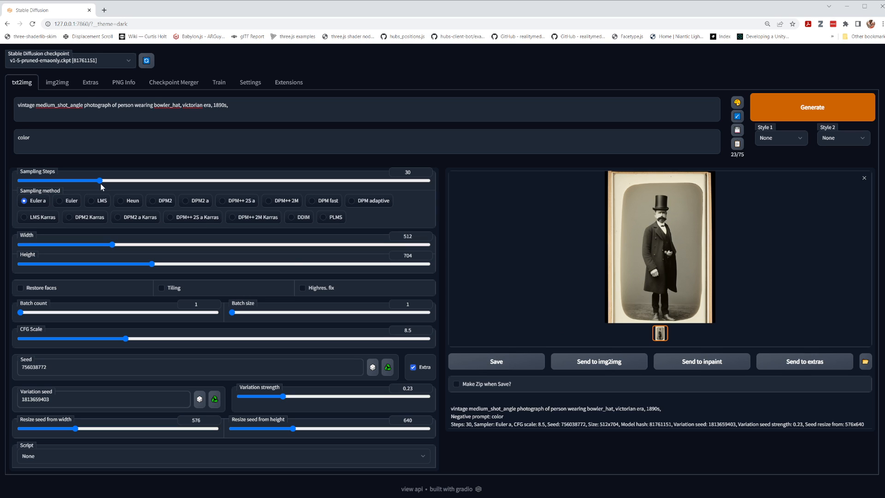
click(100, 181)
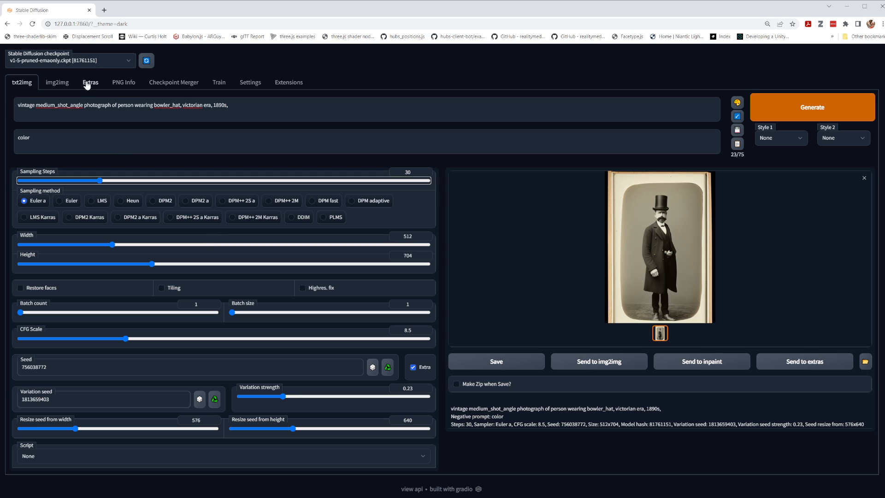
click(56, 84)
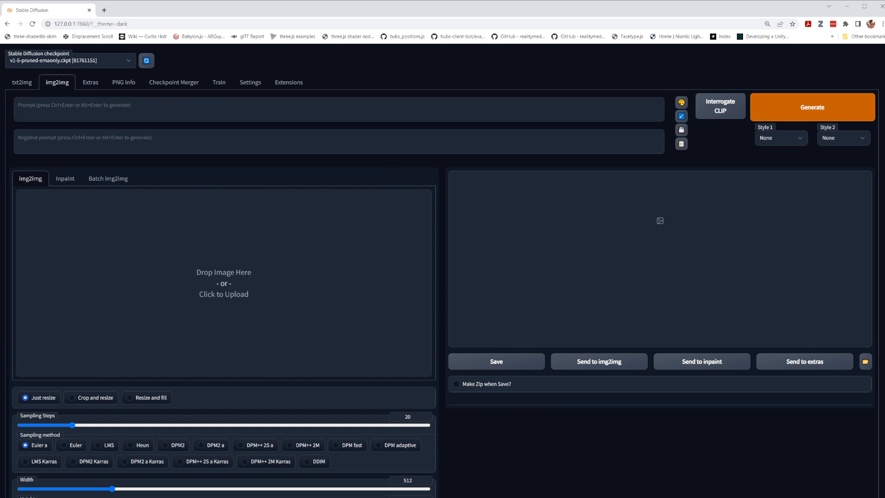
click(22, 84)
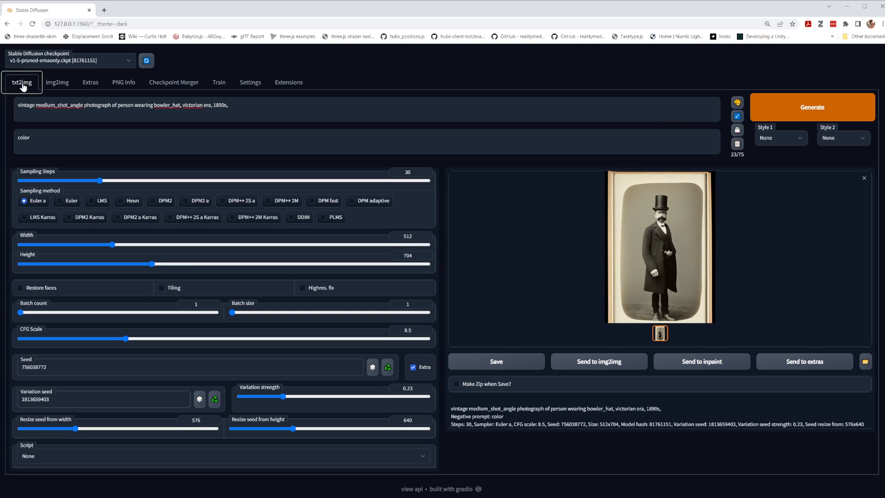
click(54, 83)
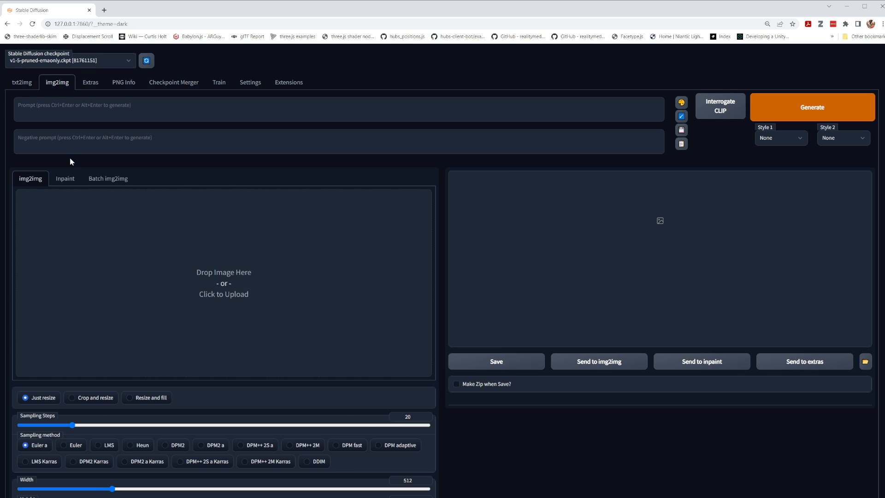
click(21, 83)
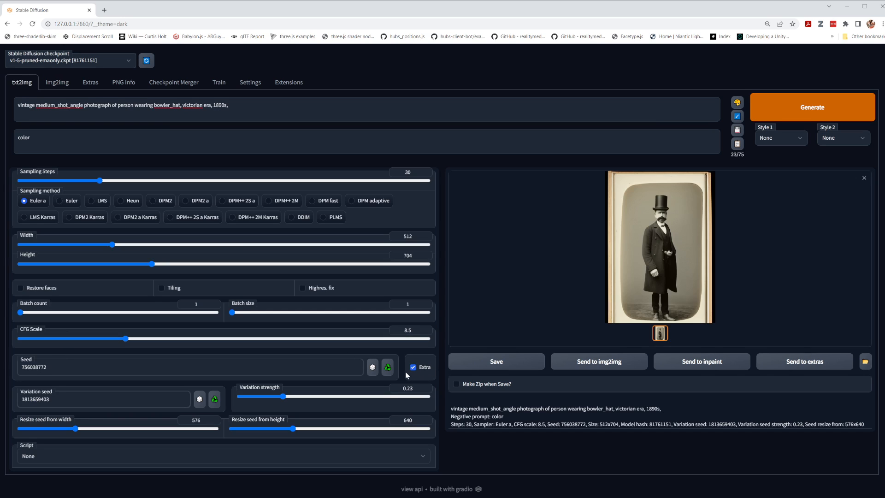
- Enable Highres. fix in txt2img and send the generated top-hat portrait with its settings to img2img
click(301, 288)
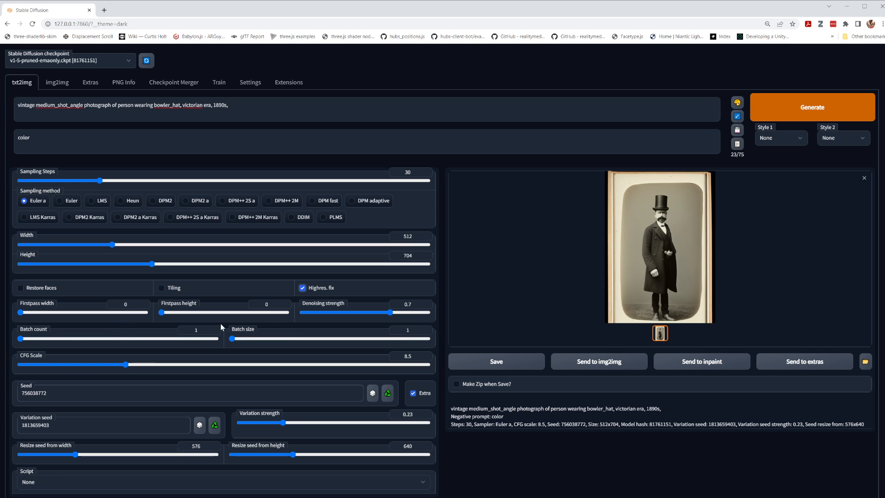
click(57, 83)
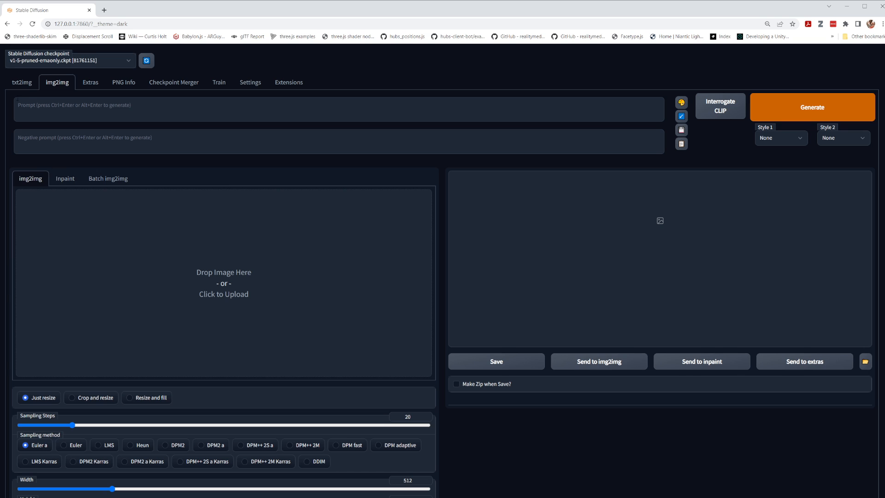
click(22, 82)
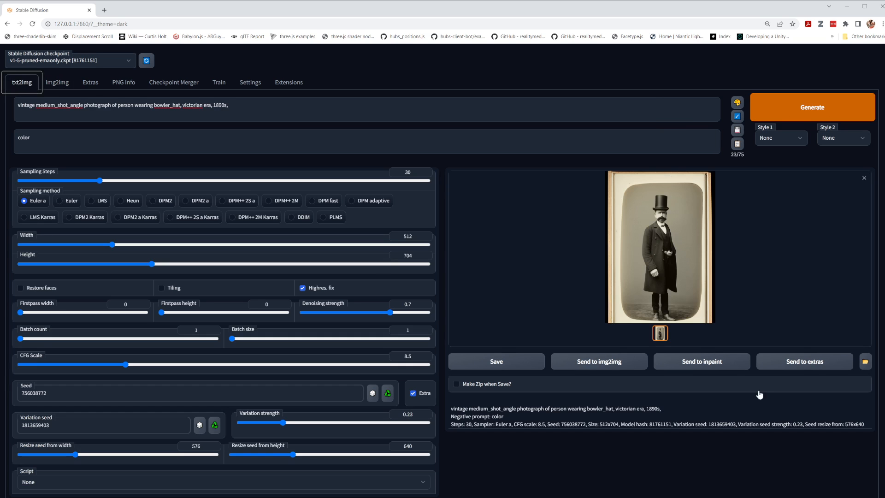
click(595, 363)
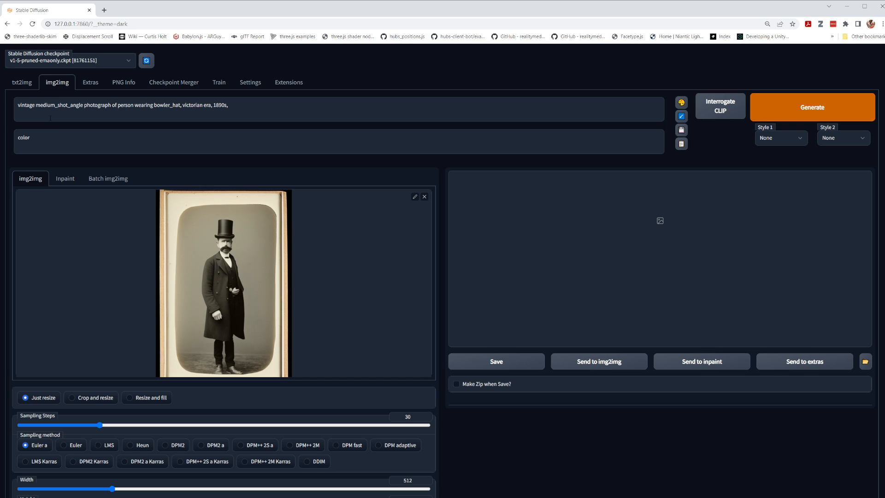
- Generate an img2img variation of the portrait with the prompt "blue background" and an empty negative prompt
drag(233, 110, 3, 101)
text(blue background)
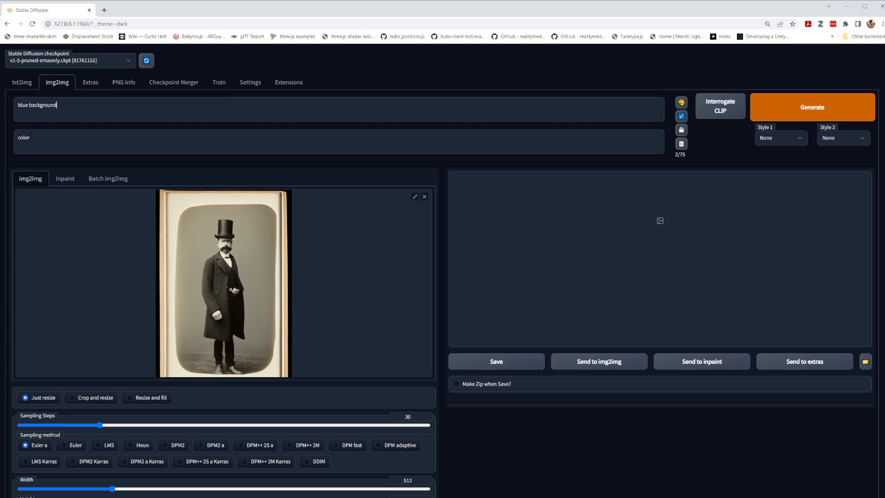
drag(60, 140, 1, 137)
key(BackSpace)
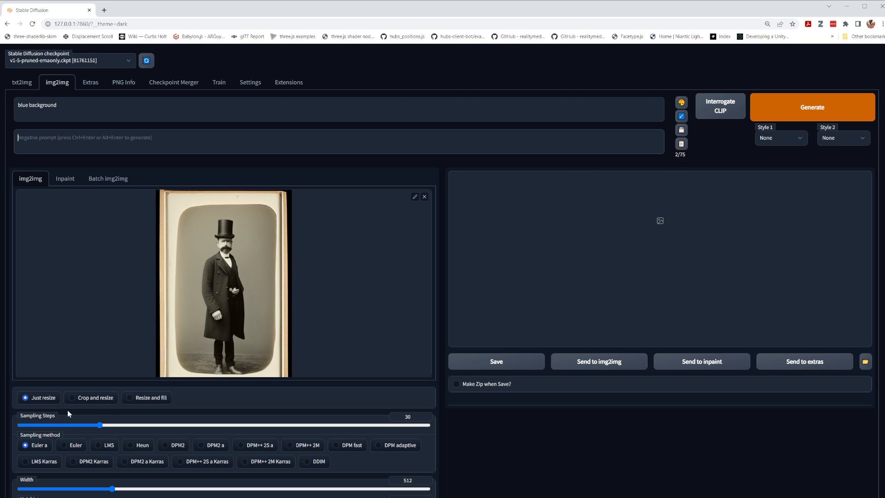
scroll(63, 333, down, 1)
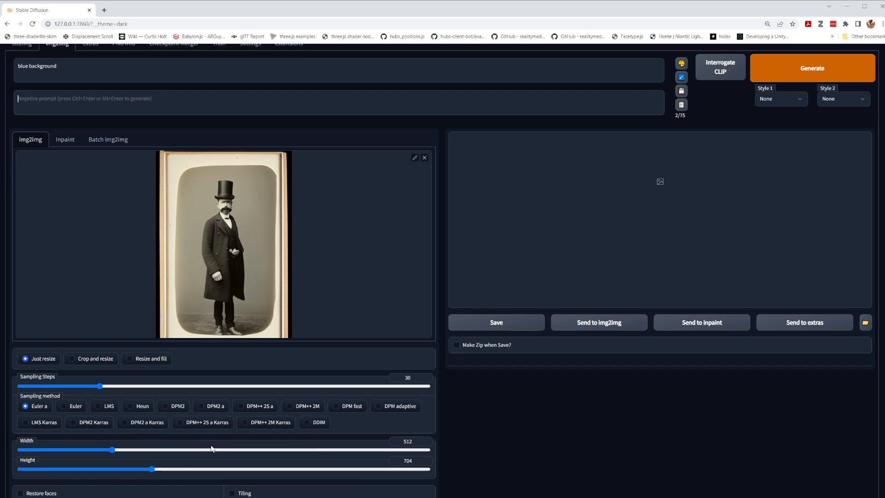
scroll(222, 381, down, 2)
scroll(309, 442, up, 3)
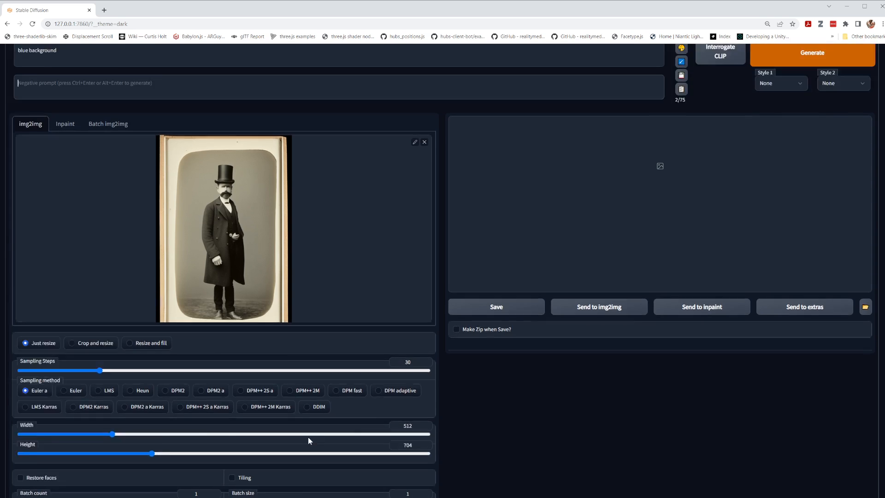
click(831, 109)
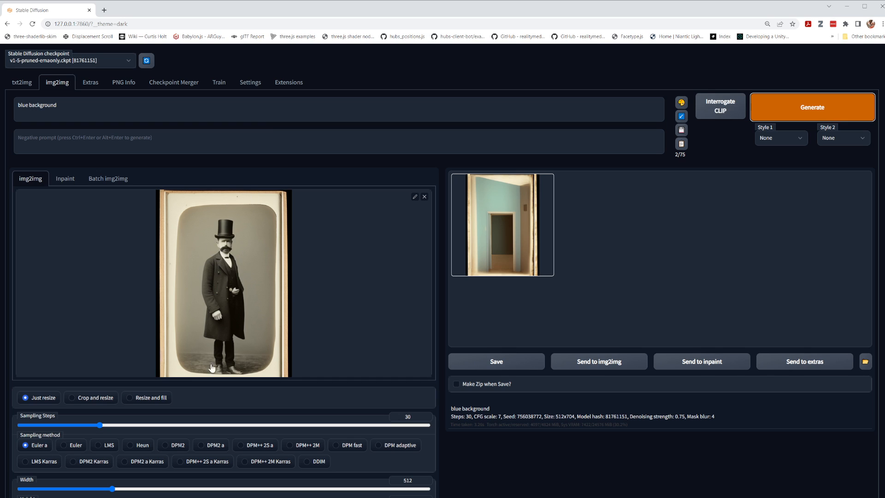
- Create a prompt from the source portrait with Interrogate CLIP and generate a new image from it
click(717, 107)
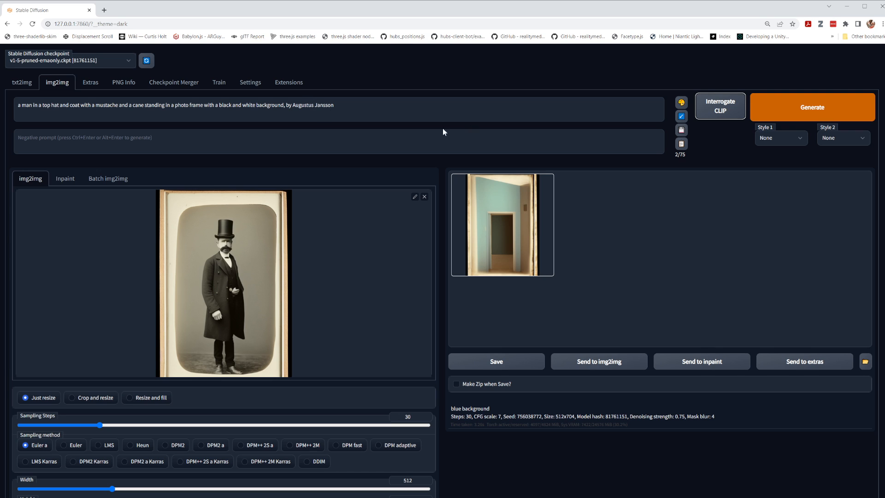
click(820, 109)
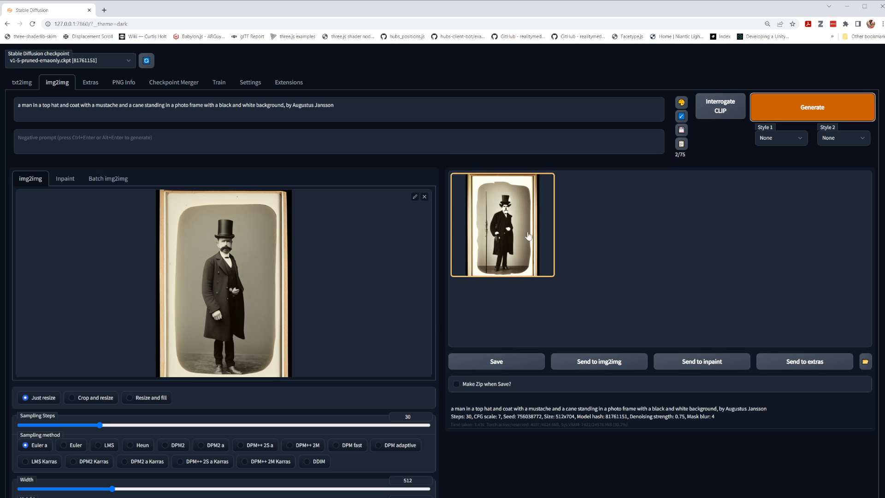
click(514, 216)
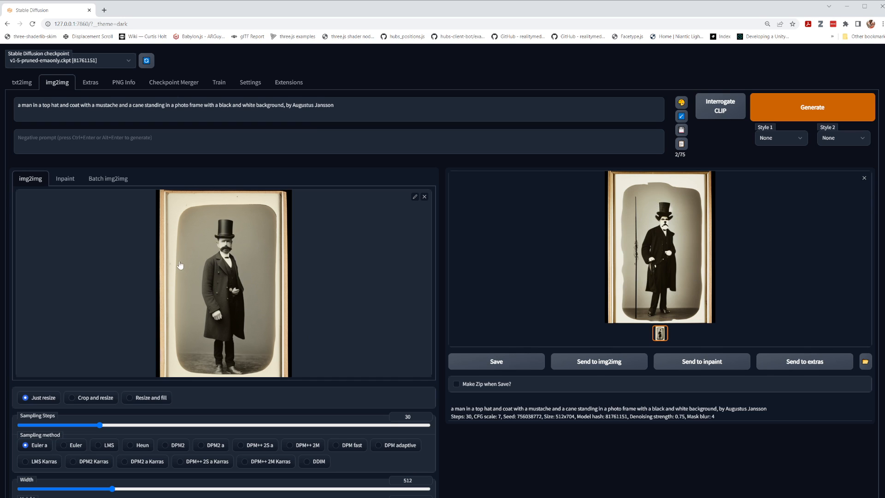
scroll(212, 268, down, 1)
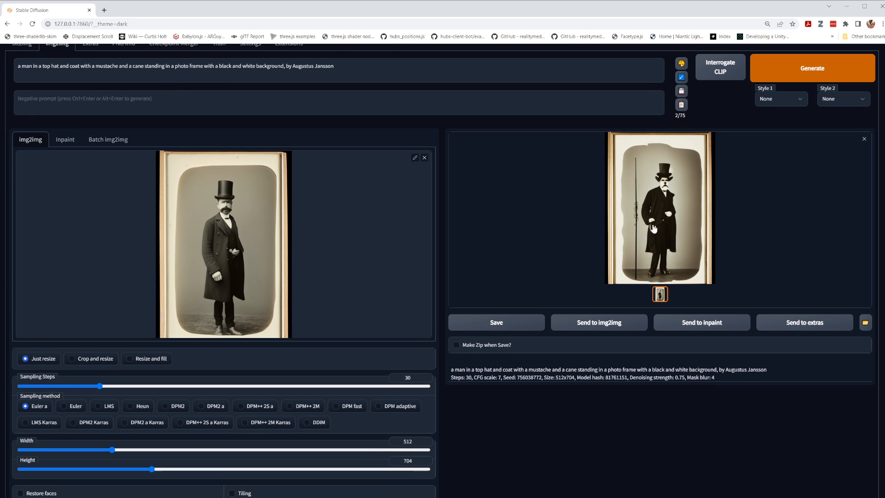
scroll(654, 228, up, 1)
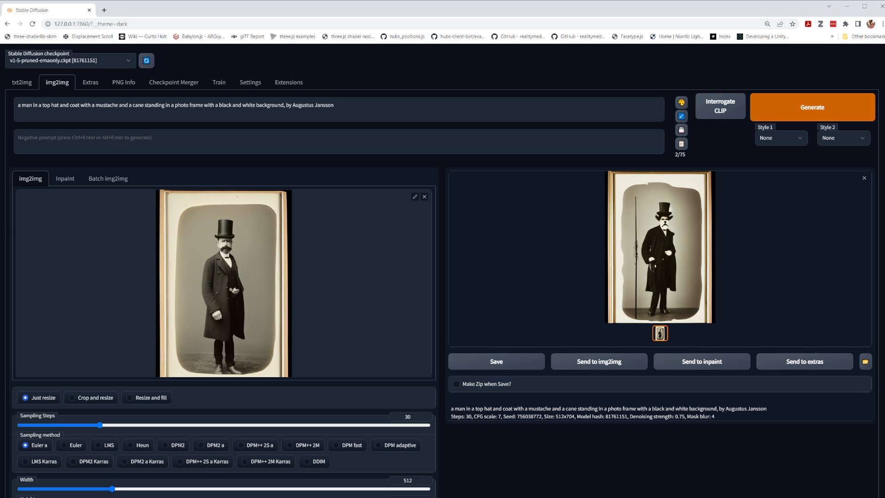
key(alt+Tab)
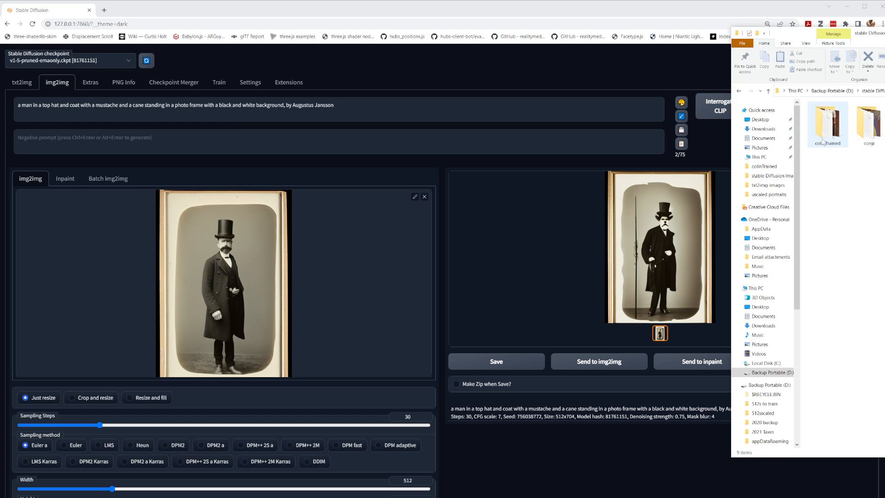
click(506, 307)
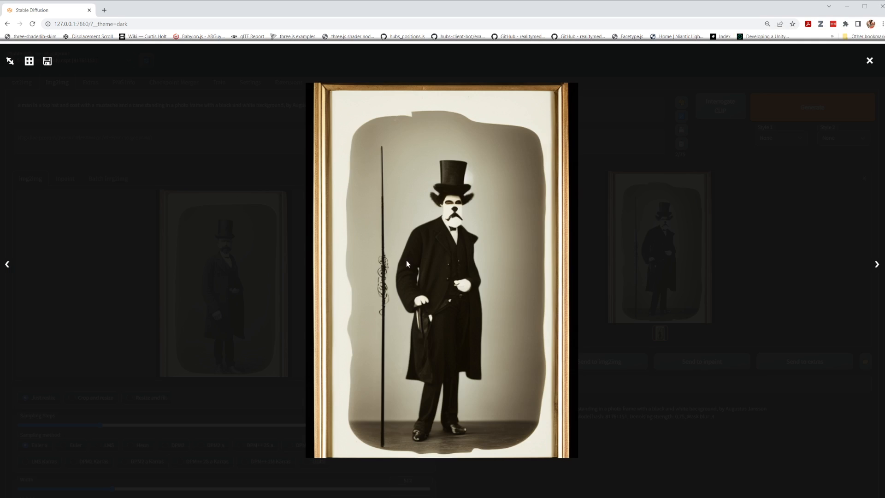
click(868, 61)
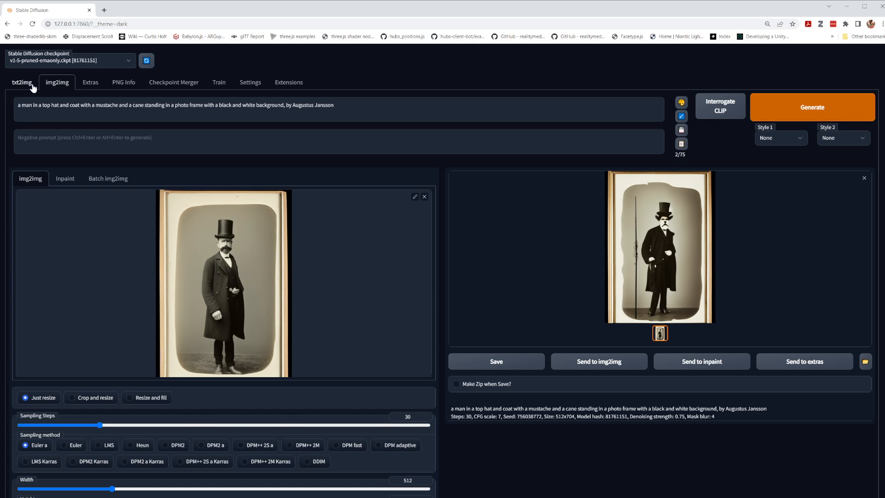
- Open the original portrait's saved settings text file from the txt2img output folder and inspect its prompt line
click(31, 85)
click(867, 364)
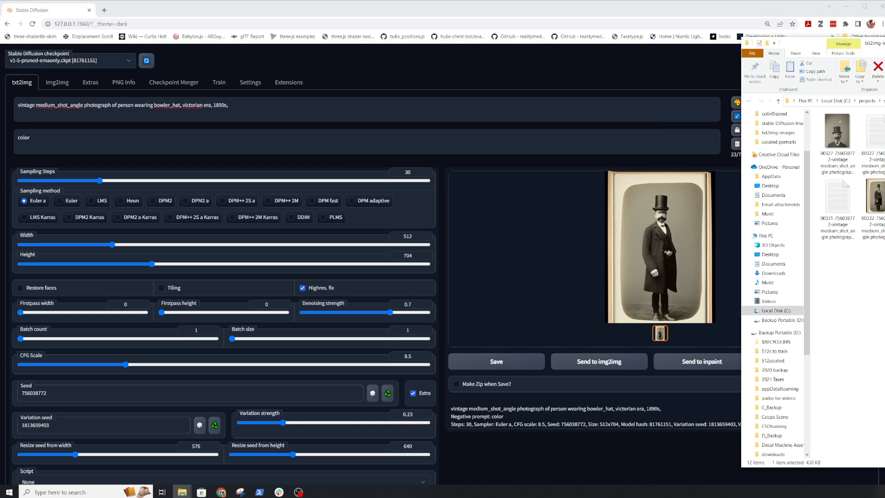
double_click(878, 199)
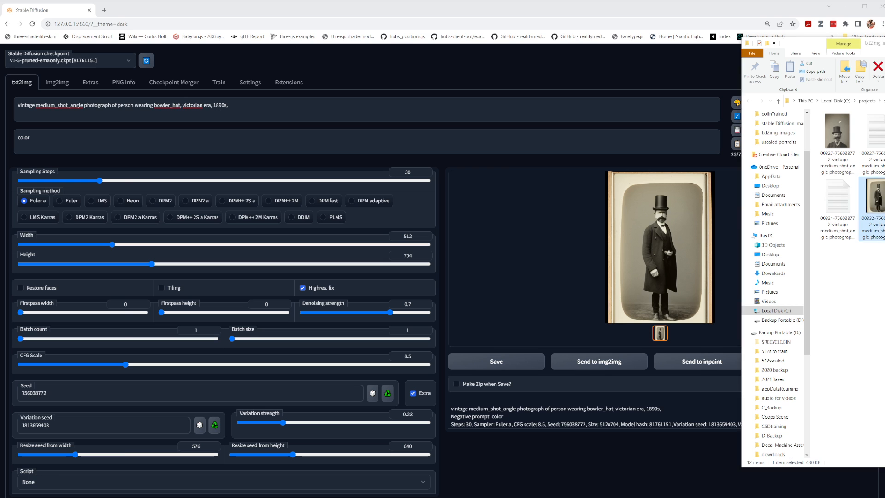
key(alt+F4)
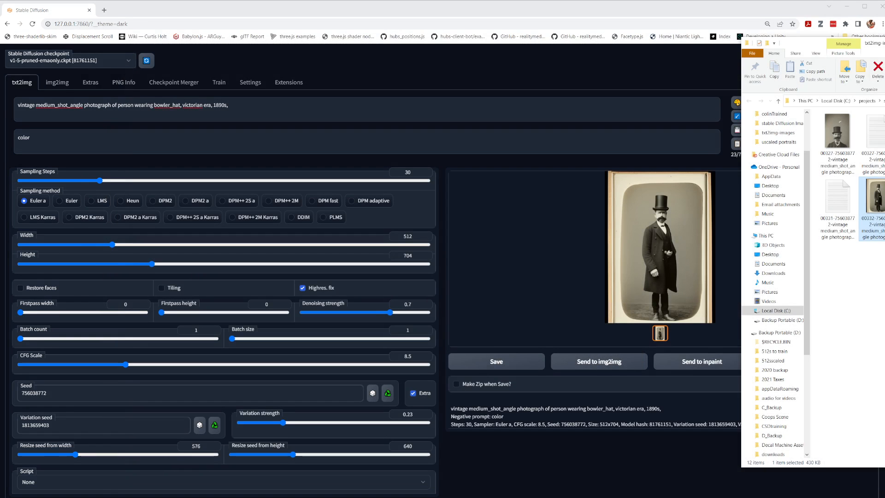
double_click(884, 199)
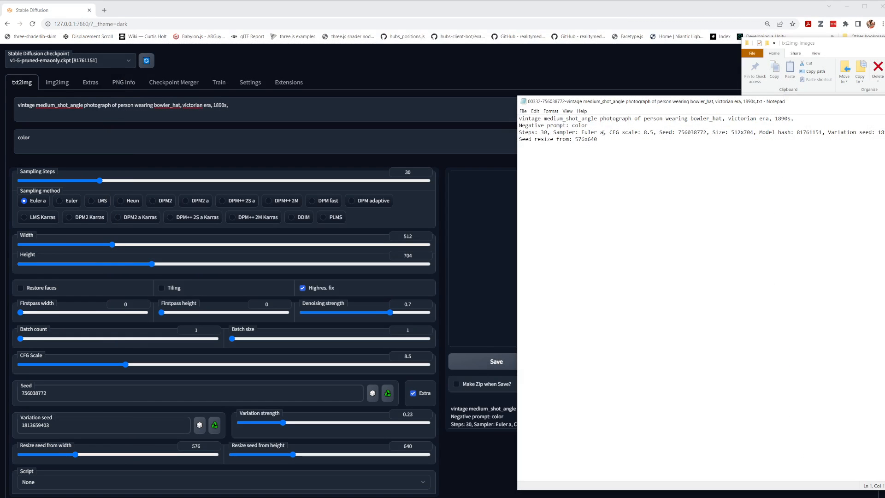
double_click(573, 118)
drag(813, 121, 519, 120)
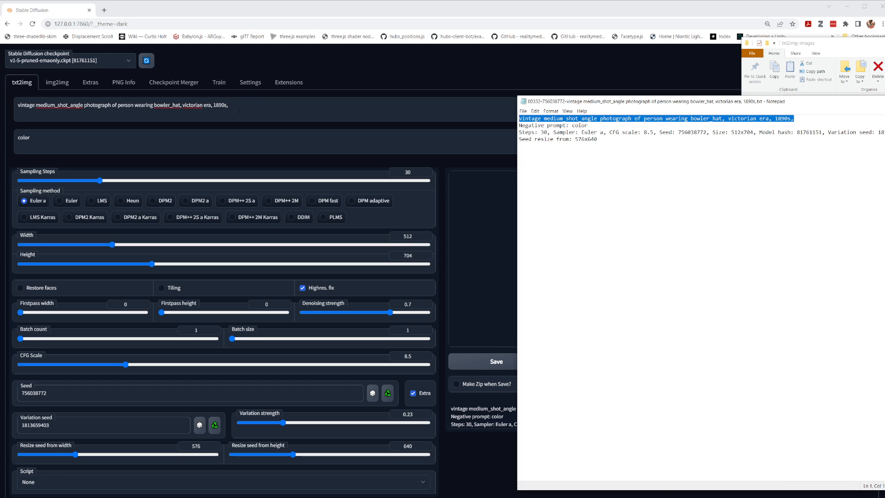
- Copy the txt2img prompt "vintage medium_shot_angle photograph of person wearing bowler_hat, victorian era, 1890s," into img2img and set the negative prompt to "color"
drag(239, 111, 2, 89)
key(ctrl+c)
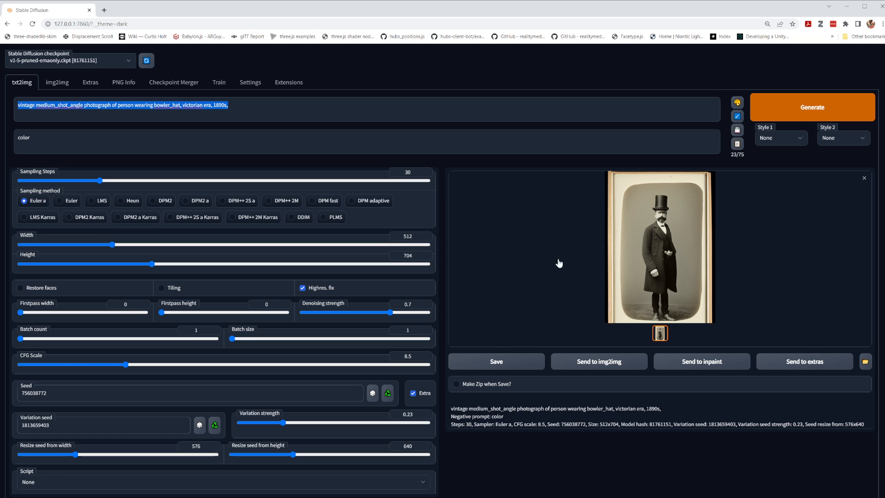
click(57, 84)
triple_click(359, 106)
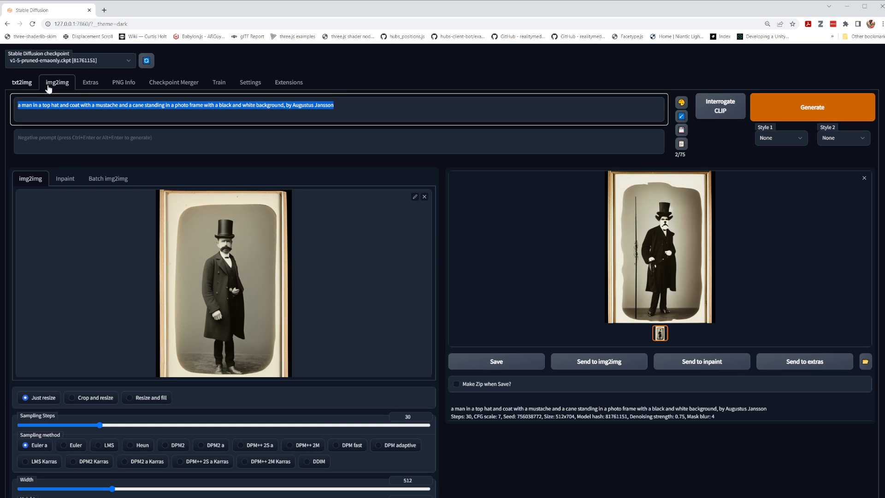
key(ctrl+v)
click(121, 141)
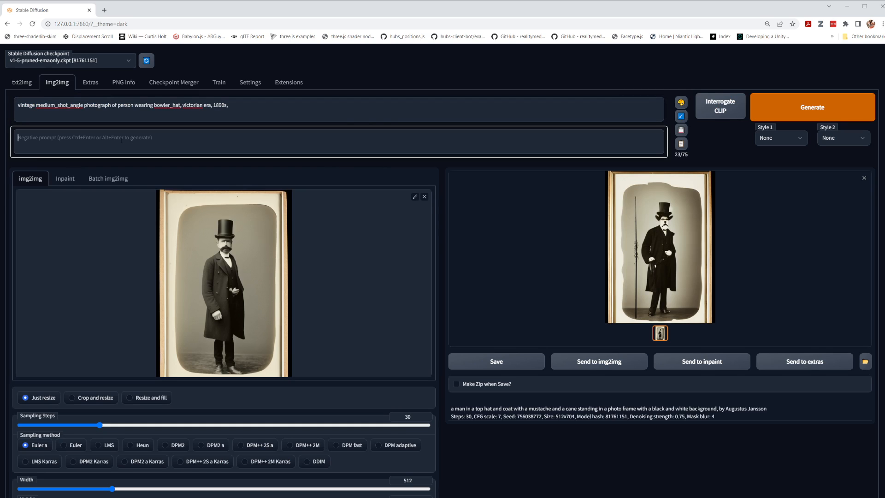
text(color)
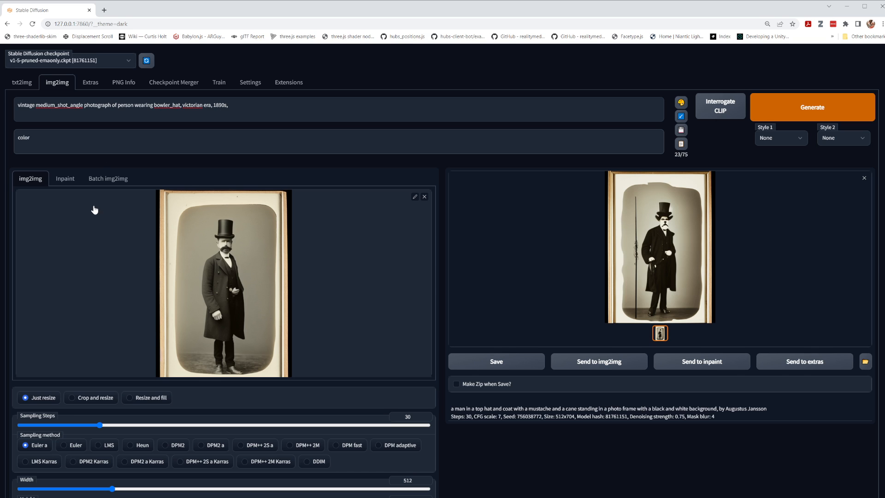
- Generate an img2img variation with the original portrait prompt and open the result enlarged
click(83, 231)
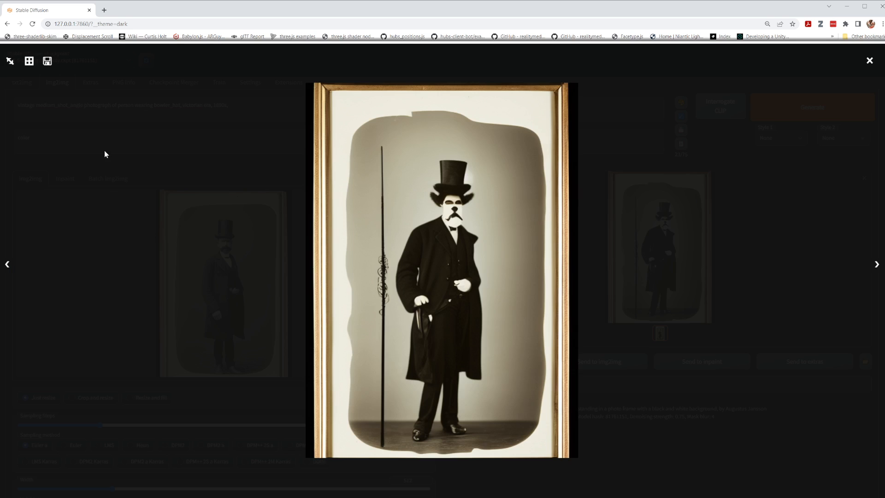
click(871, 61)
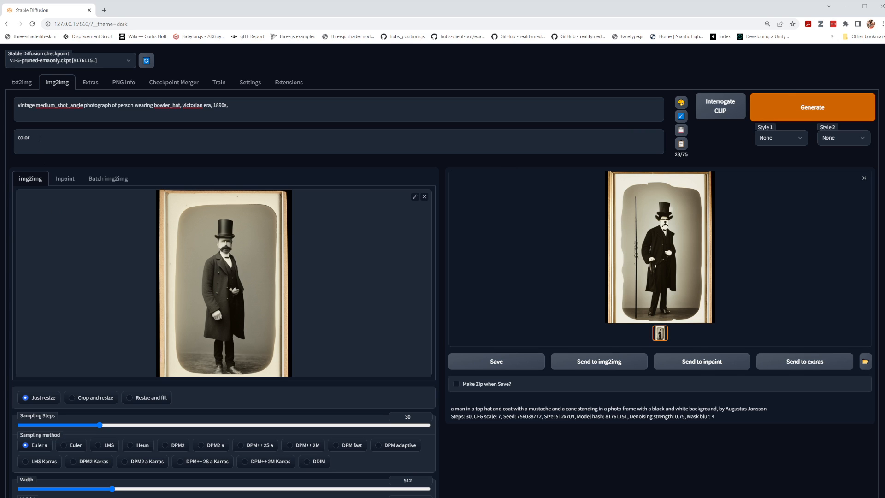
click(800, 113)
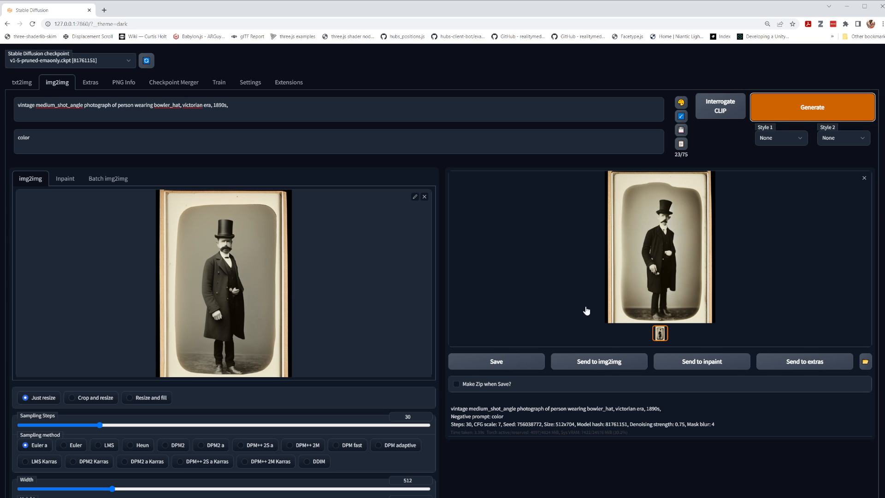
click(669, 225)
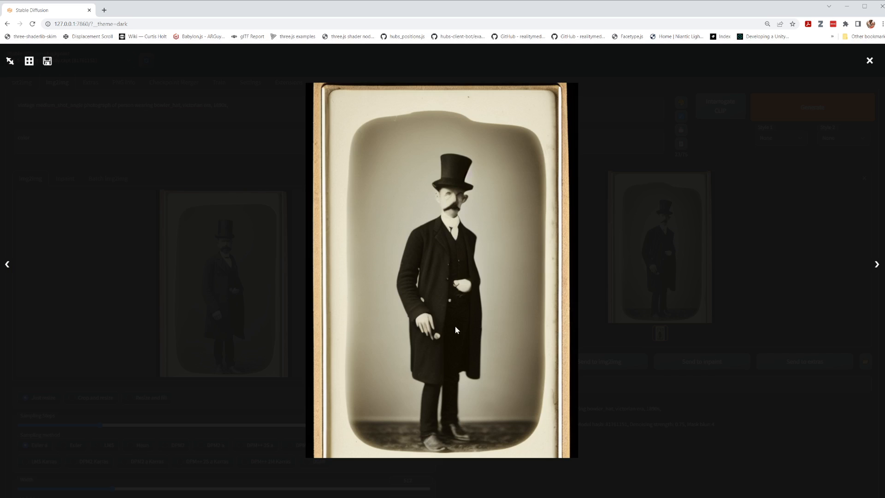
- Set the CFG scale to 8.5, matching the original portrait's saved settings file, and generate a new img2img variation
click(870, 61)
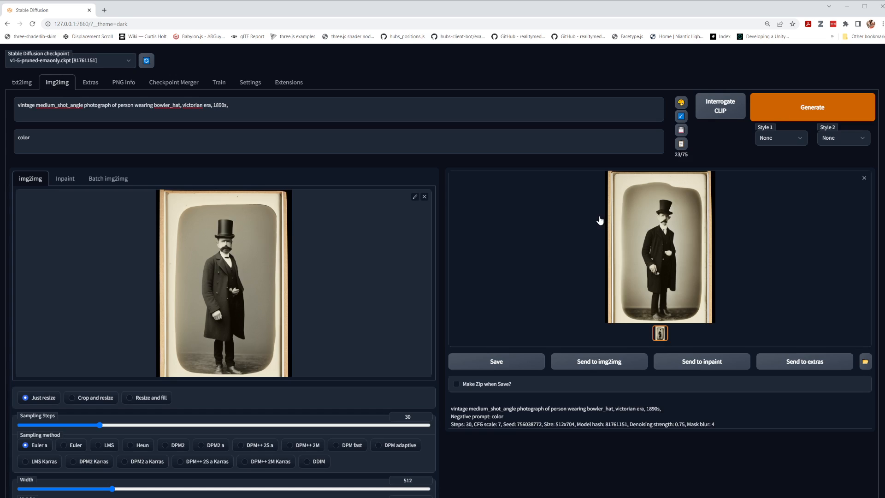
scroll(477, 307, down, 3)
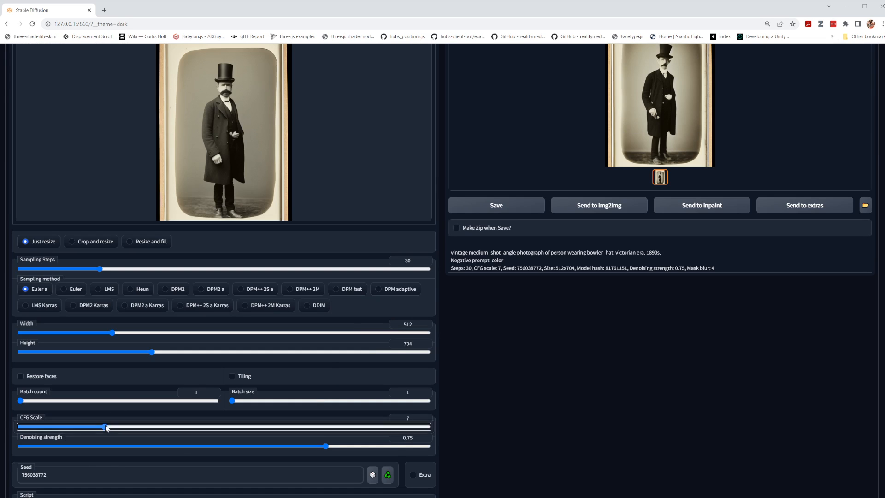
drag(105, 426, 125, 426)
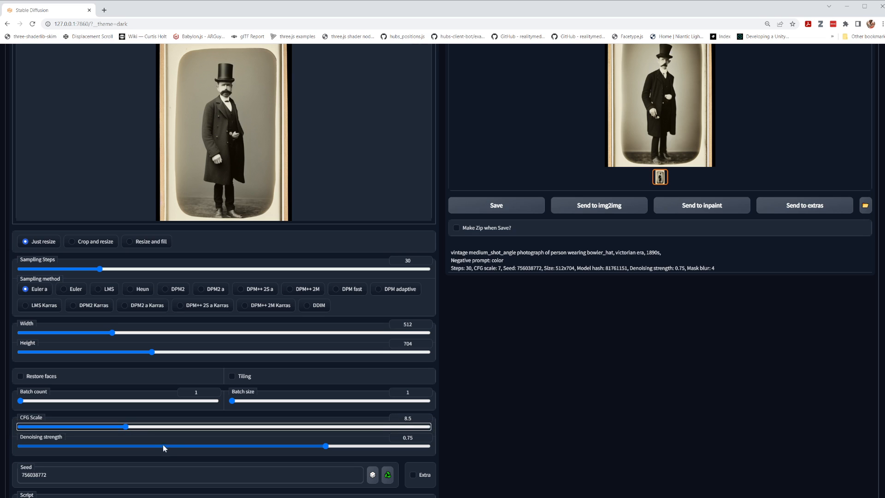
key(alt+Tab)
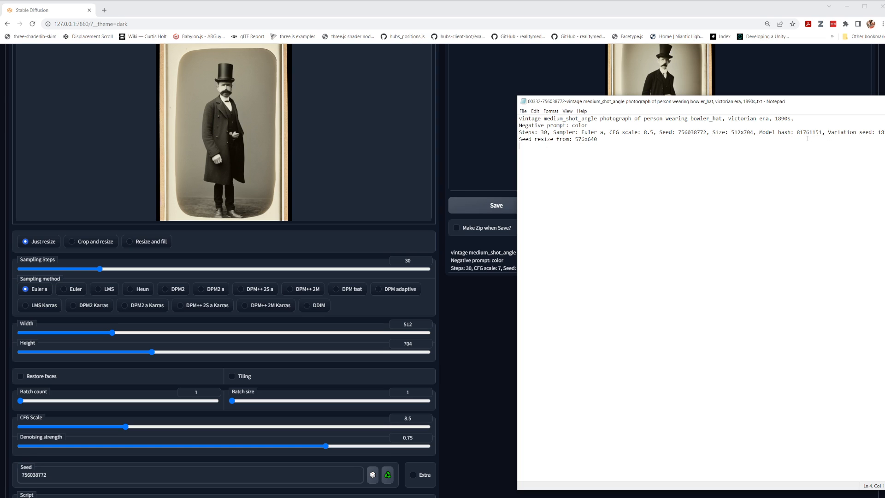
drag(653, 132, 639, 133)
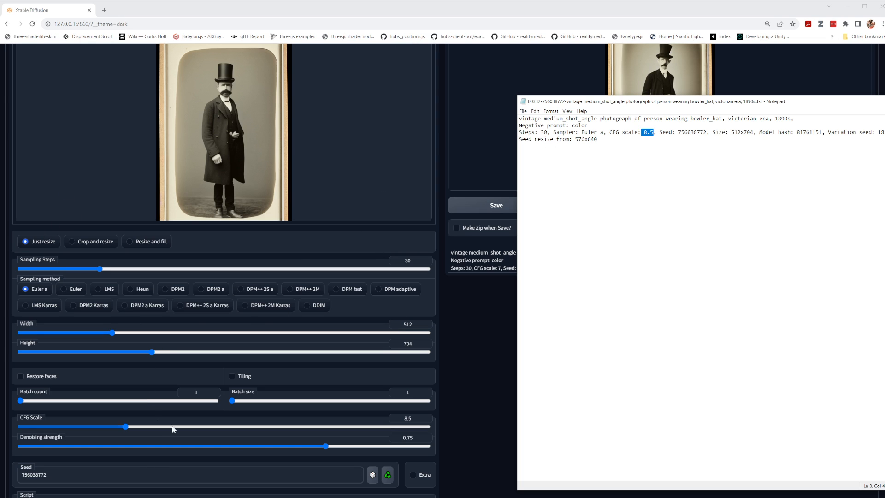
click(477, 384)
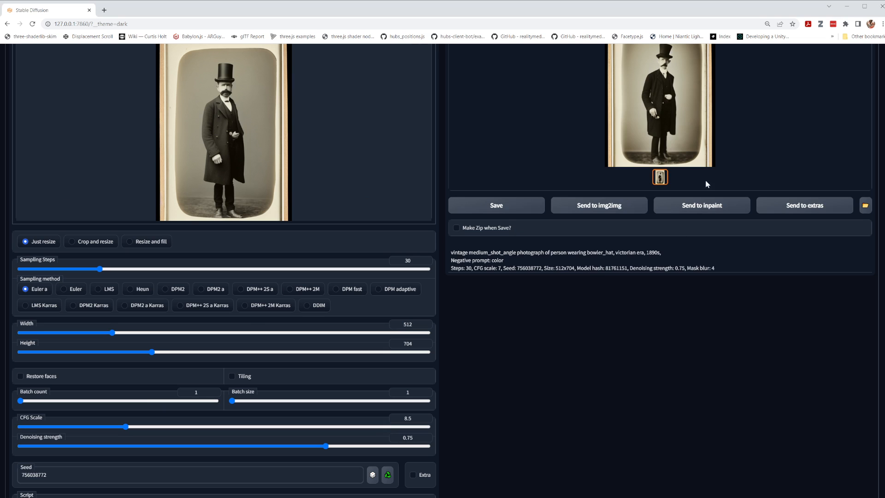
scroll(569, 429, up, 2)
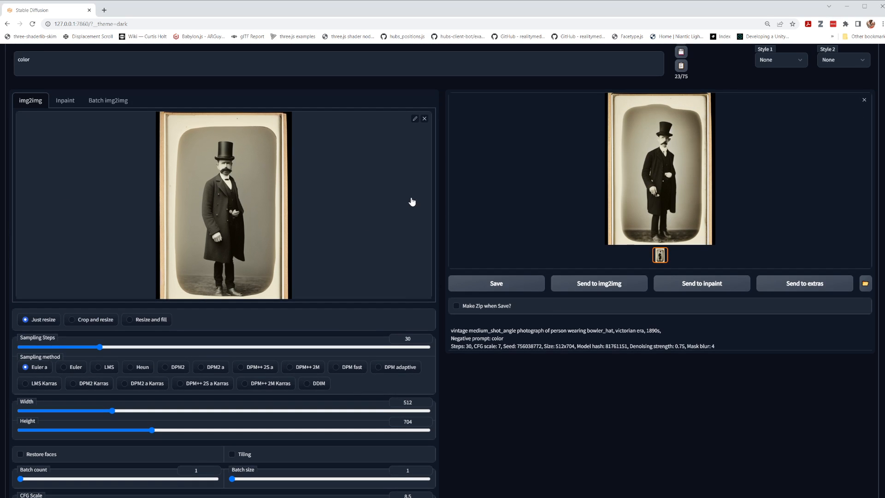
scroll(377, 201, up, 2)
click(800, 106)
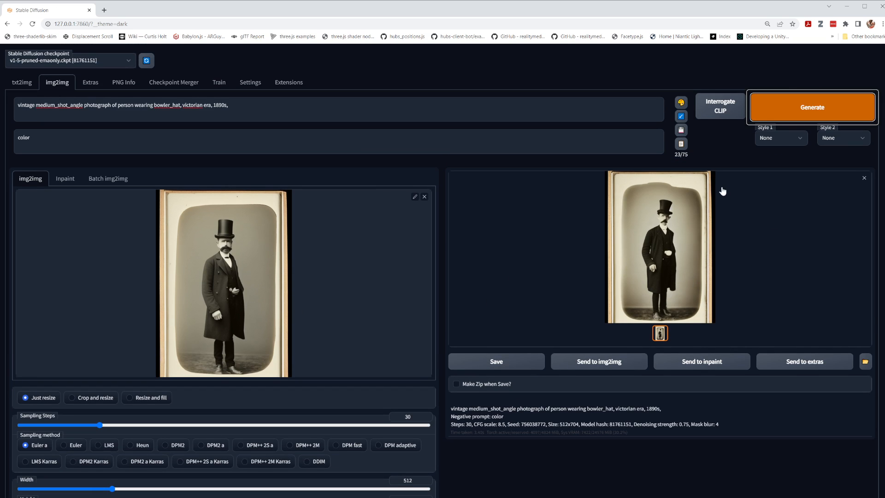
- Set the CFG scale to 1 and generate another img2img variation of the portrait
scroll(304, 291, down, 5)
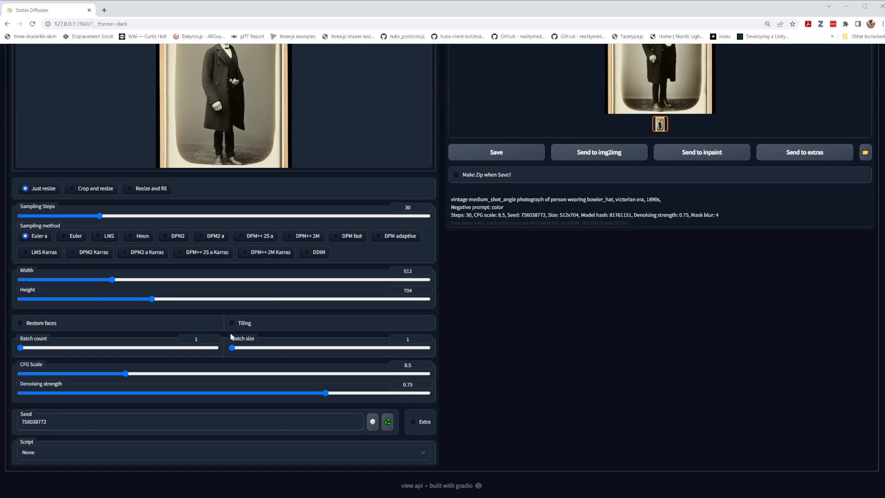
scroll(336, 142, up, 3)
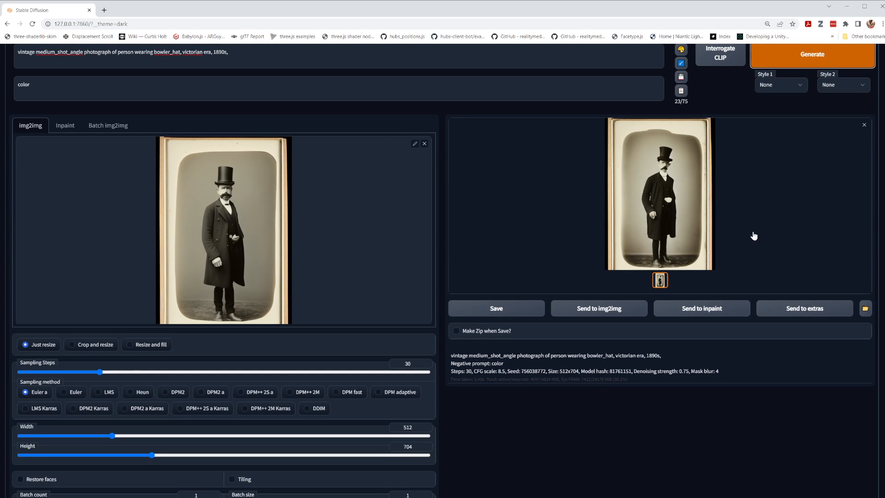
scroll(415, 300, down, 3)
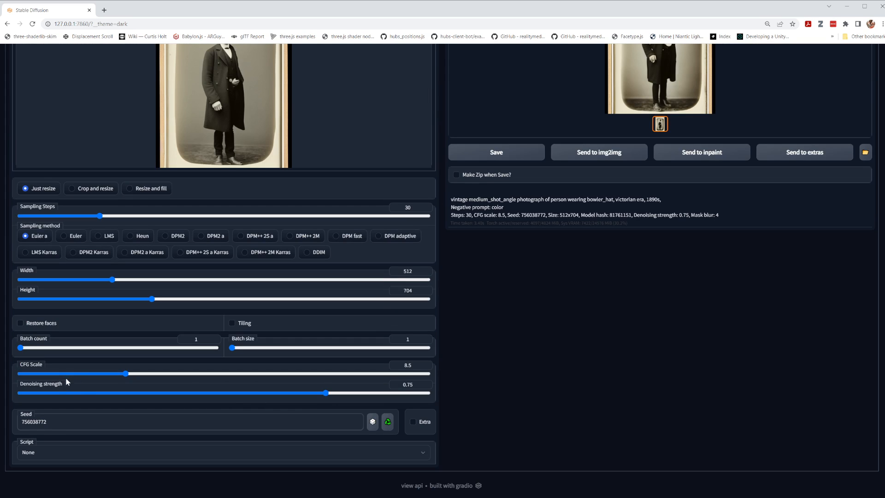
drag(125, 374, 10, 377)
scroll(501, 386, up, 5)
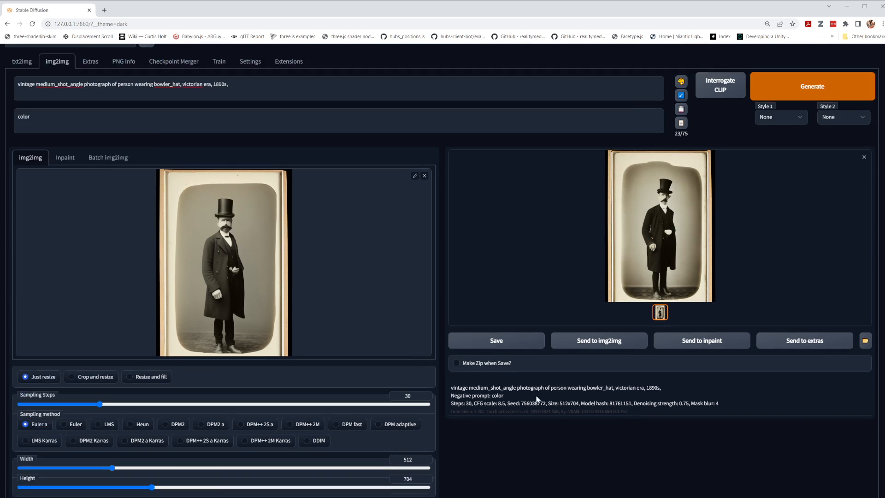
click(805, 107)
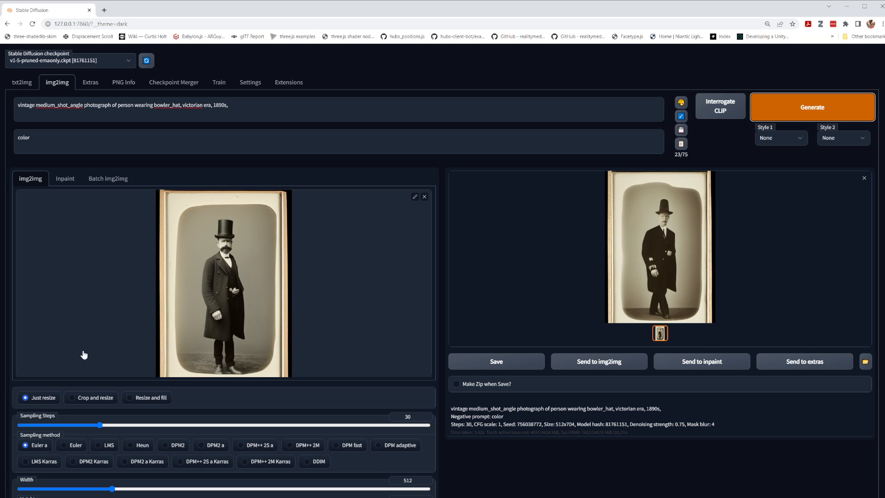
- Reduce the sampling steps to 1 and generate an img2img image with that setting
scroll(48, 344, down, 3)
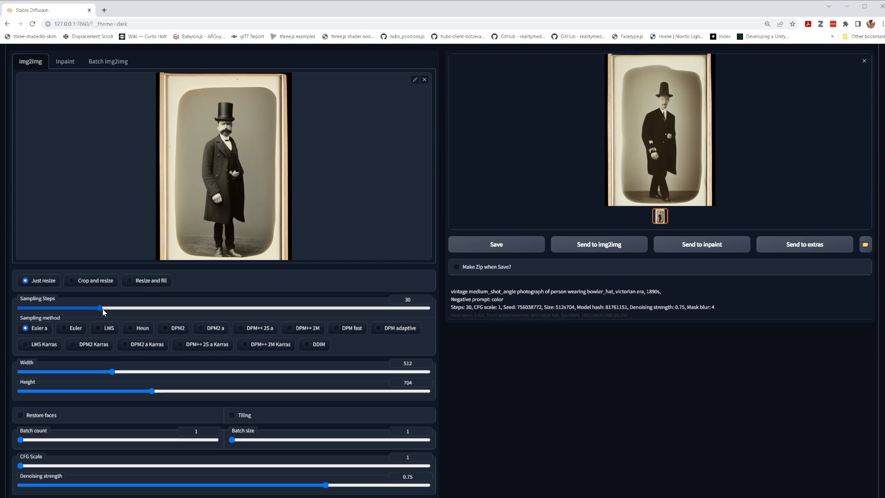
drag(101, 308, 20, 308)
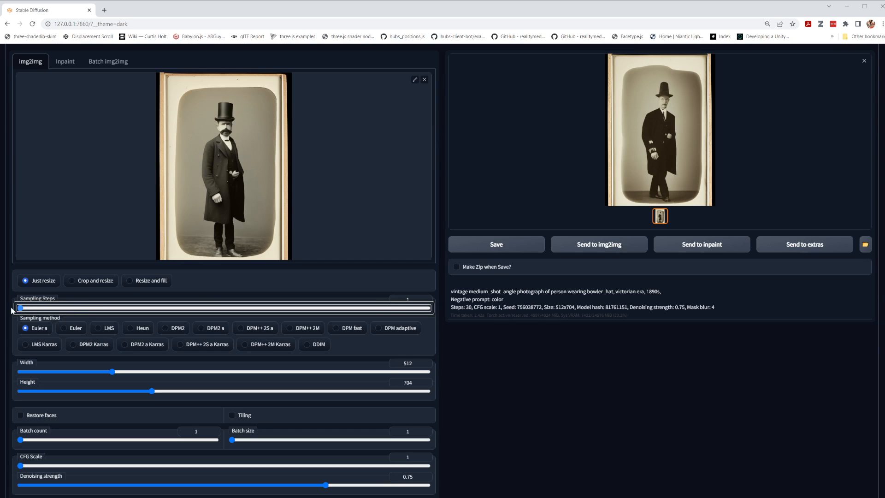
scroll(706, 295, up, 3)
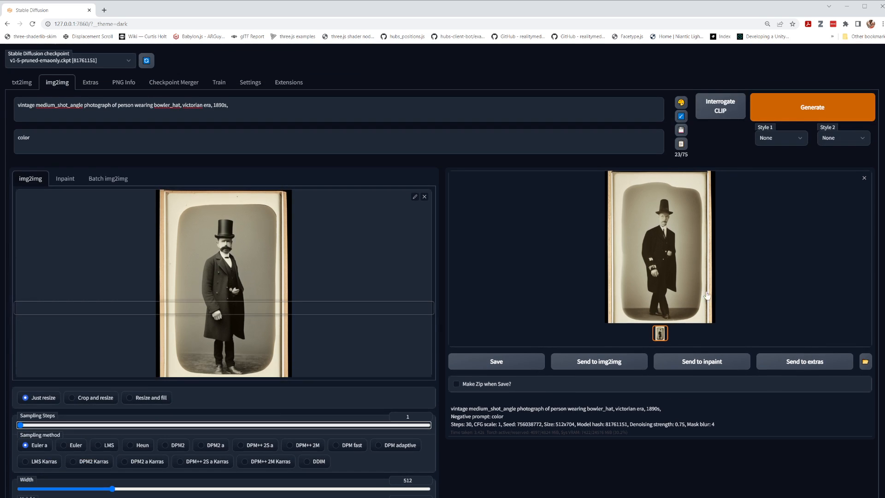
click(826, 107)
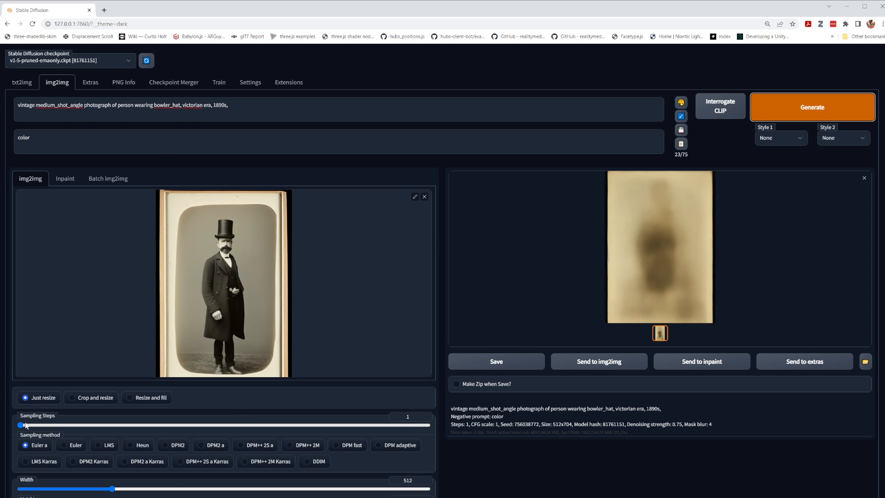
- Restore the img2img sampling steps to 30
drag(20, 424, 46, 426)
drag(94, 426, 120, 426)
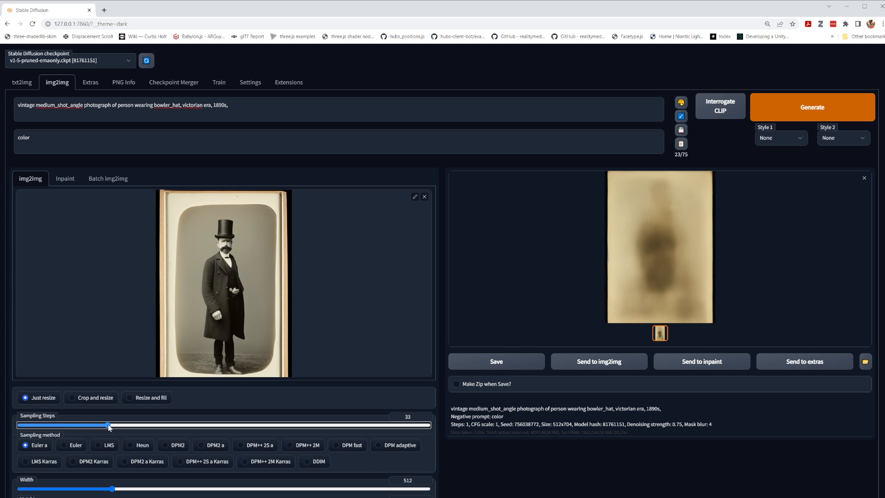
drag(103, 426, 101, 425)
- Compare the img2img generation parameters with the txt2img settings used for the original portrait, and return to img2img
scroll(222, 297, down, 1)
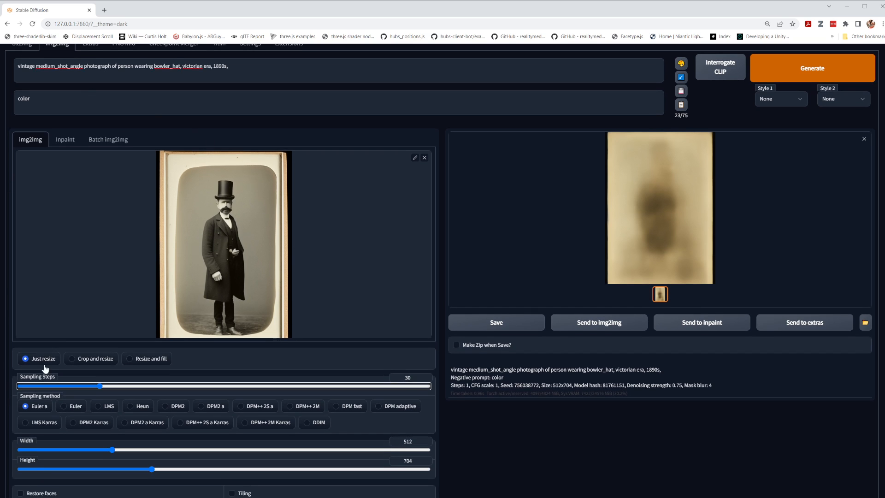
scroll(51, 440, down, 1)
scroll(44, 443, down, 3)
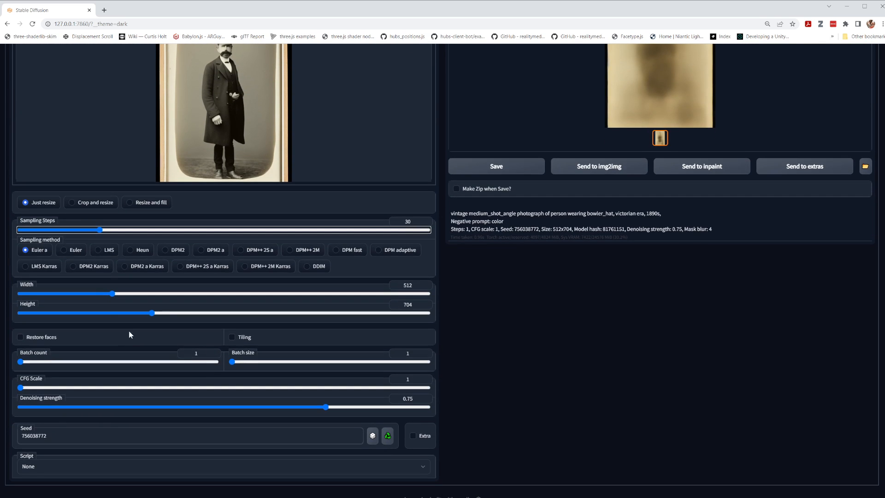
scroll(739, 472, up, 3)
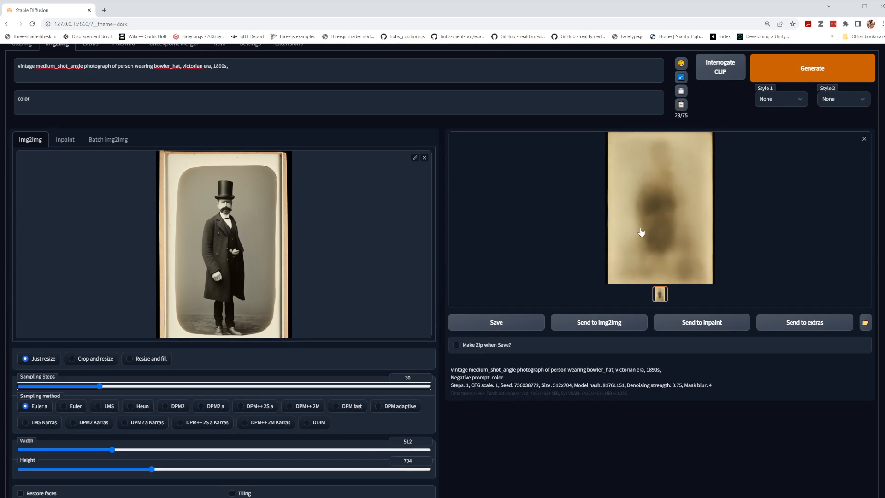
scroll(151, 443, down, 1)
scroll(150, 443, down, 3)
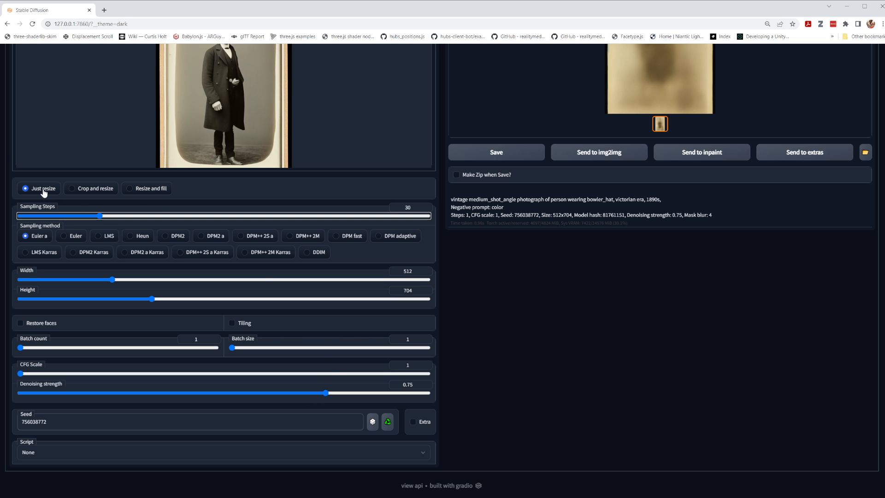
scroll(95, 264, up, 3)
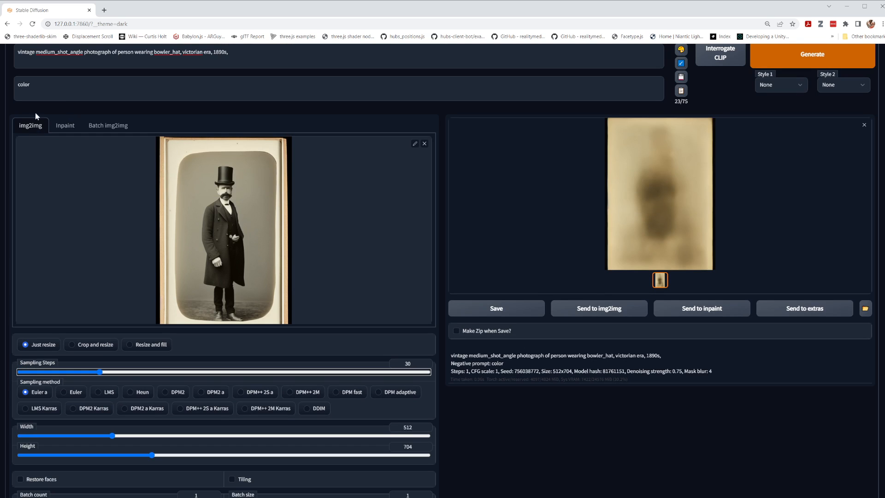
scroll(36, 116, up, 1)
click(22, 83)
scroll(35, 321, down, 1)
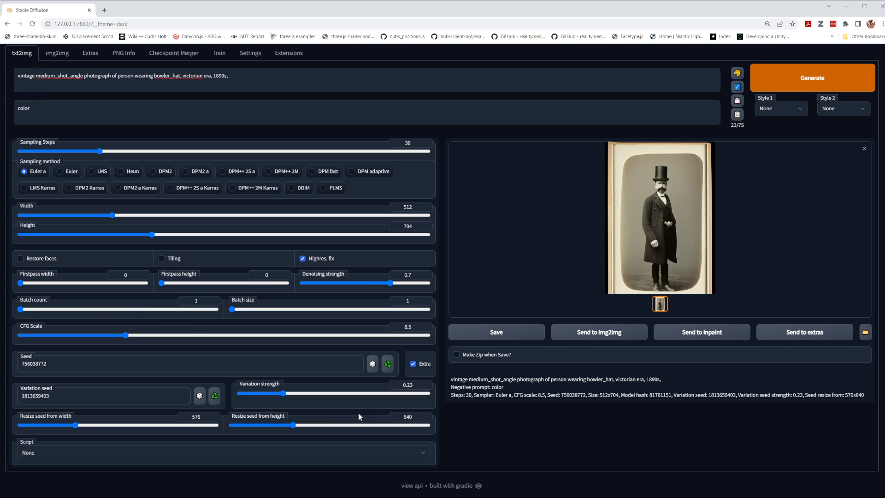
scroll(364, 424, up, 1)
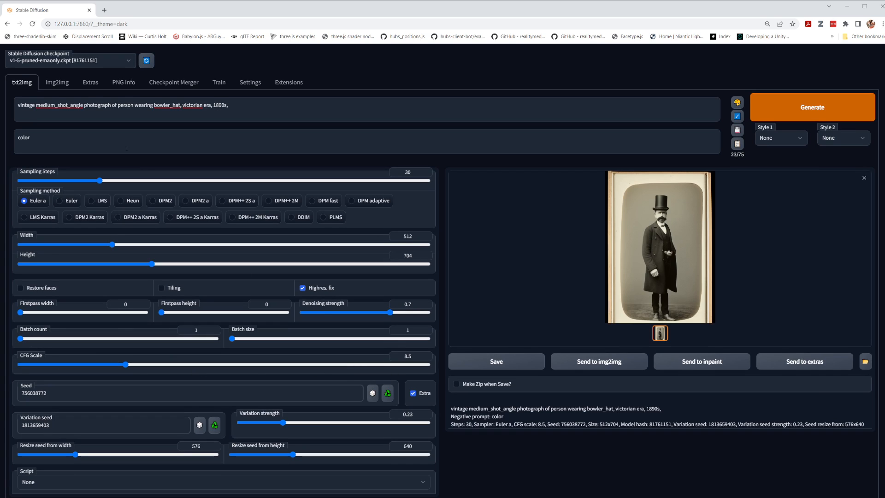
click(54, 81)
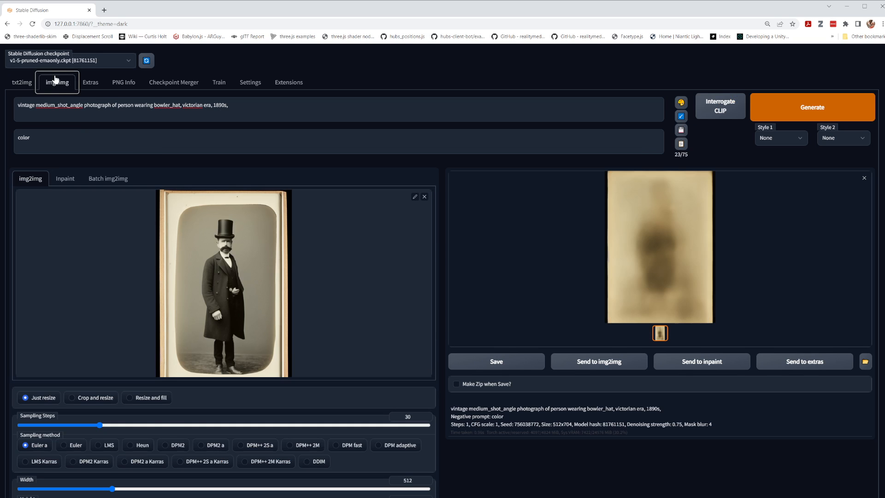
- Set the denoising strength to 0 and generate an img2img image from the source portrait
scroll(152, 412, down, 3)
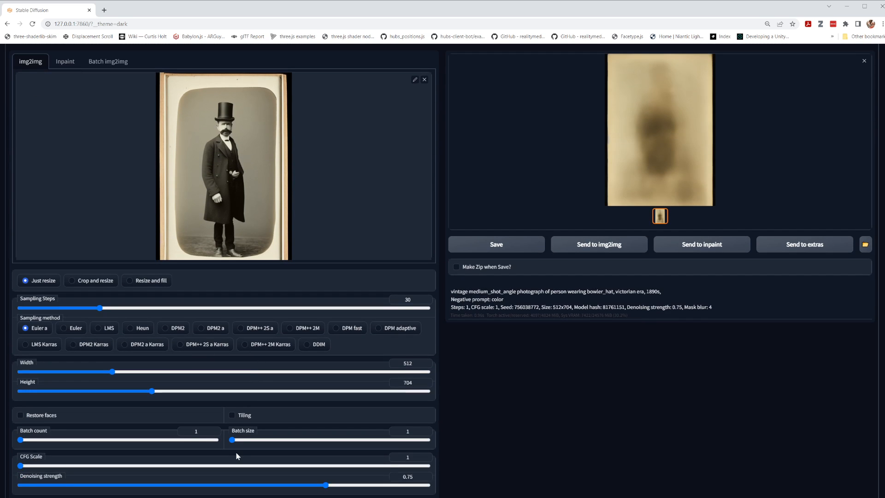
scroll(236, 451, down, 2)
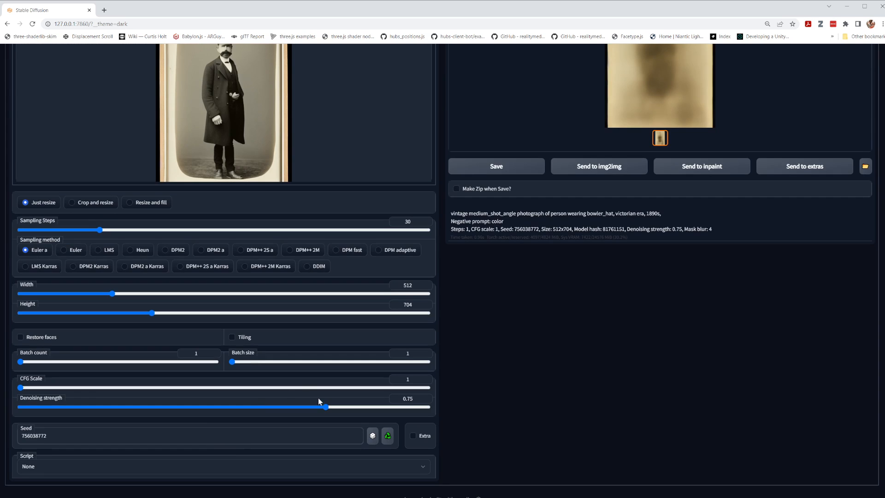
click(326, 408)
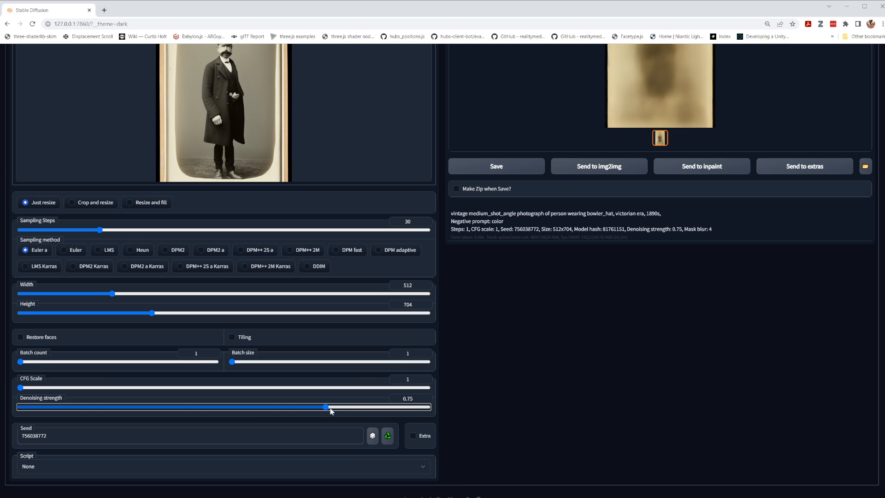
drag(327, 408, 19, 408)
scroll(662, 400, up, 2)
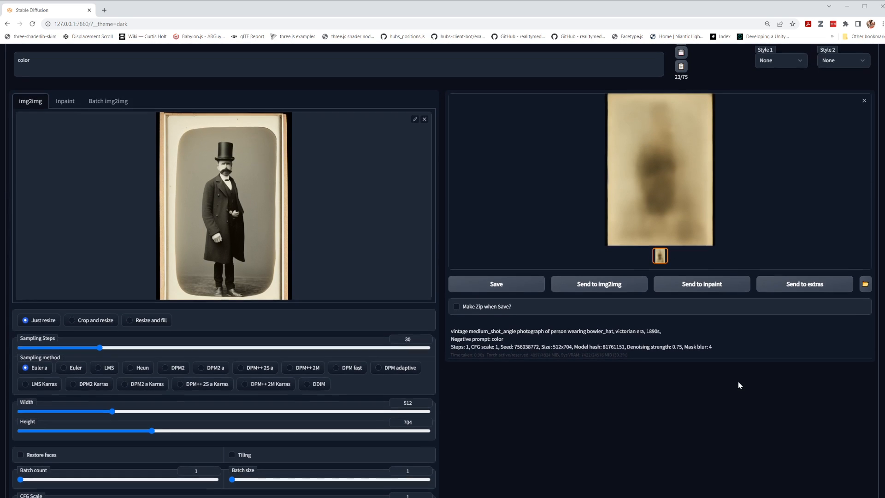
scroll(784, 277, up, 2)
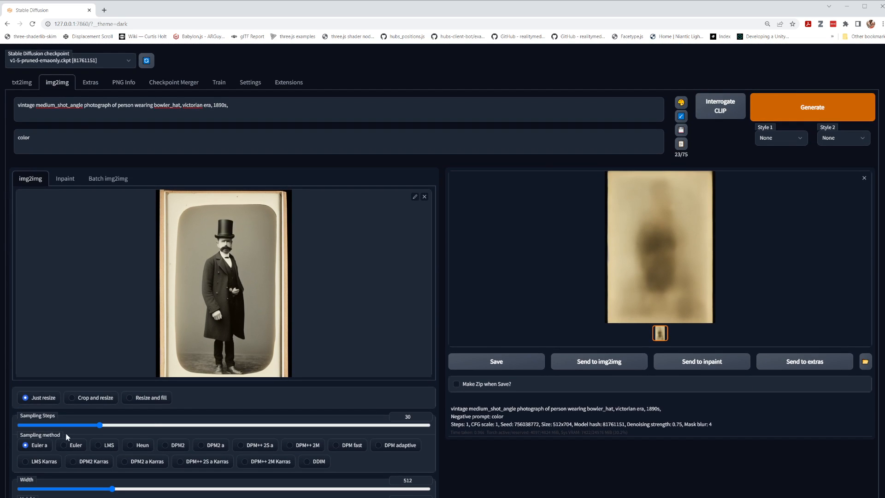
click(813, 111)
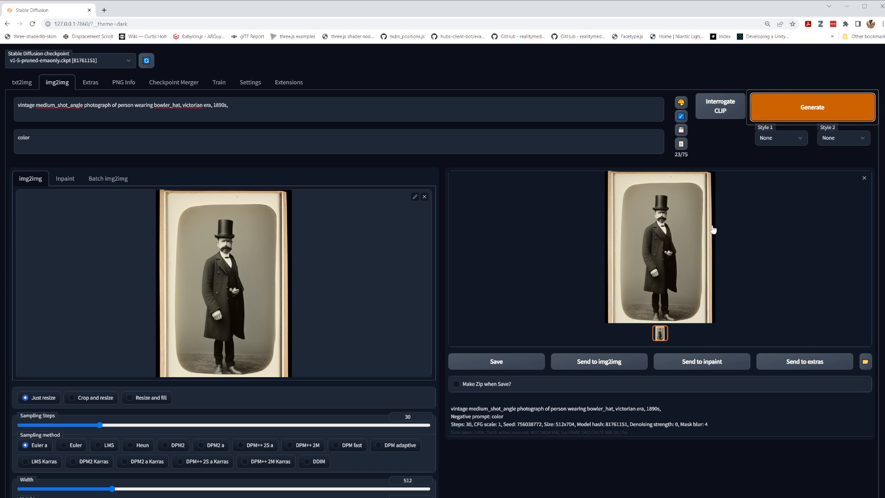
- Set the denoising strength to 0.2 and generate an img2img image from the source portrait
scroll(359, 281, down, 3)
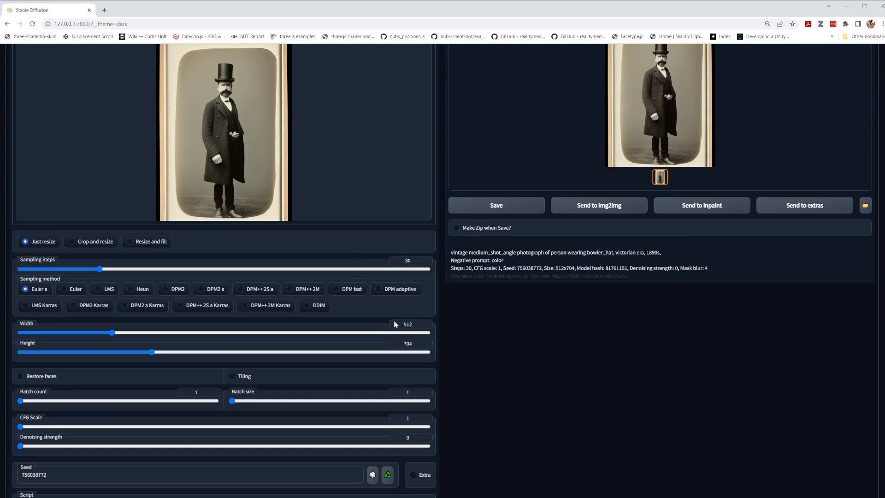
click(22, 446)
drag(22, 449, 29, 449)
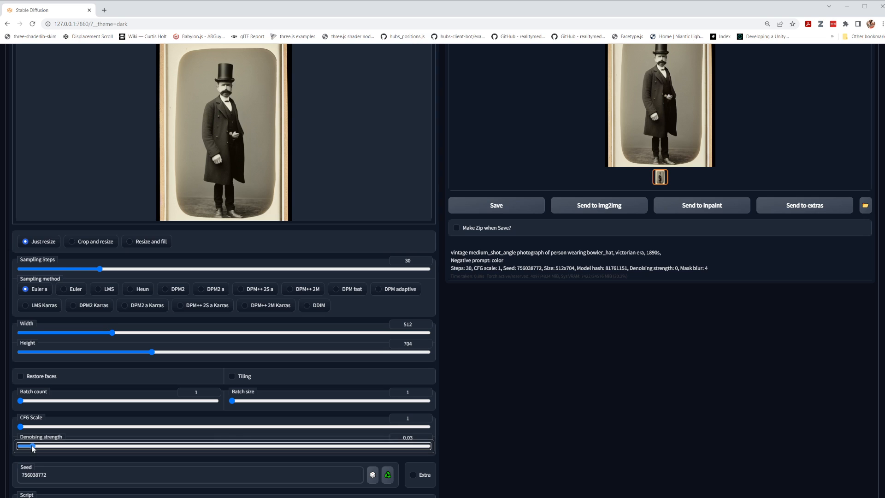
drag(37, 448, 97, 440)
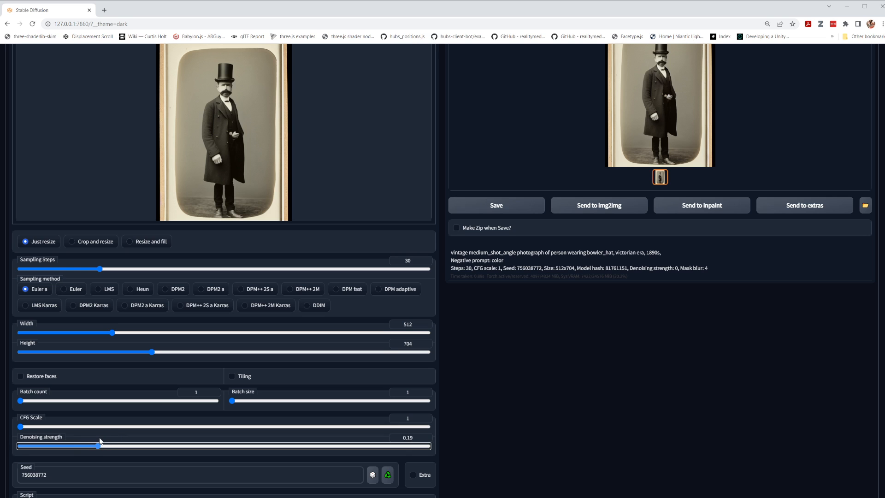
scroll(729, 403, up, 3)
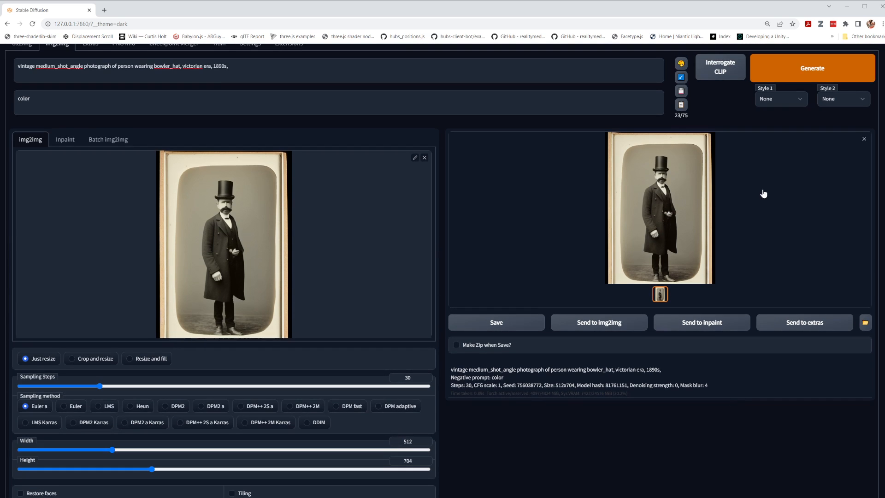
click(859, 74)
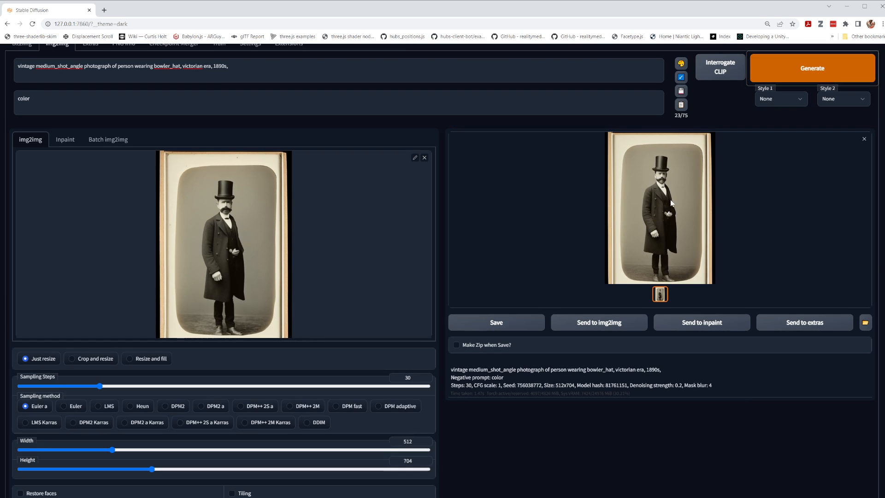
- Examine the generated portrait at enlarged size and compare it with the source portrait
click(662, 180)
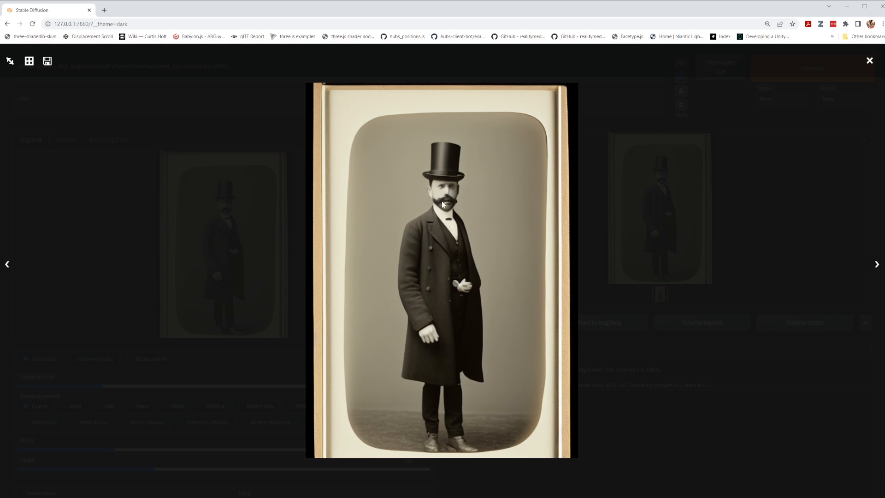
click(868, 60)
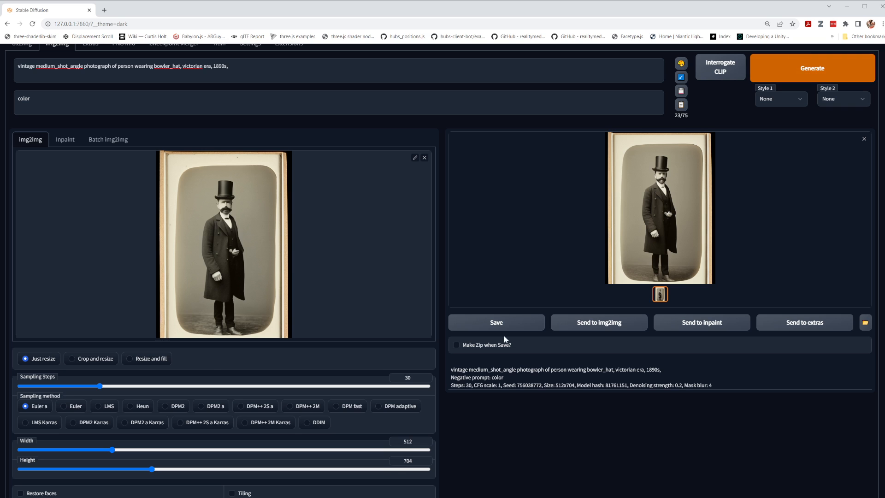
scroll(131, 355, down, 3)
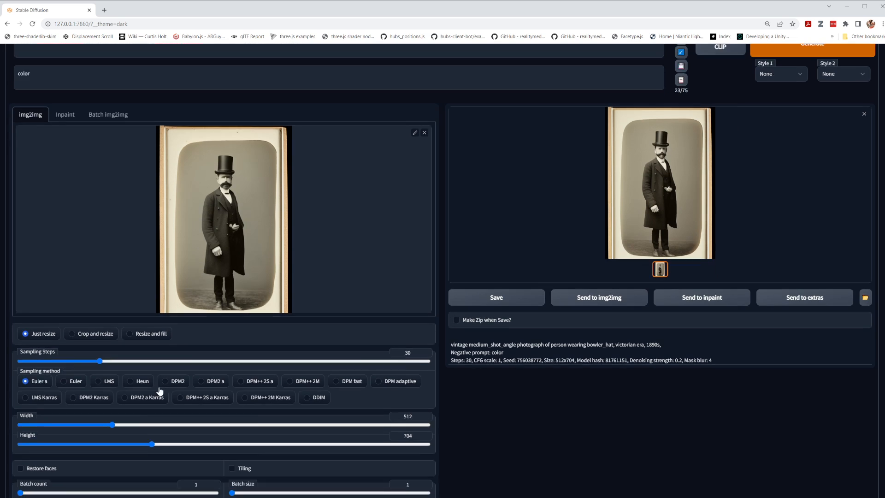
scroll(277, 194, up, 3)
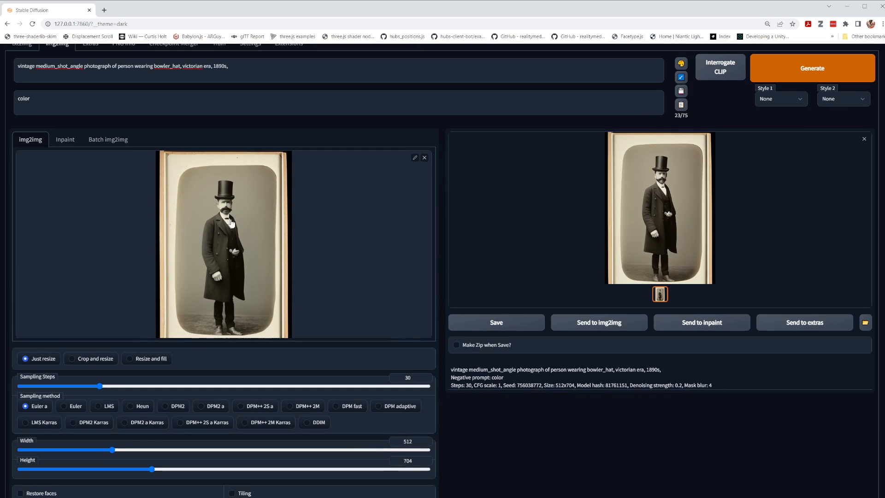
- Set the output size to 704 wide by 576 high and generate an img2img image
scroll(266, 255, down, 4)
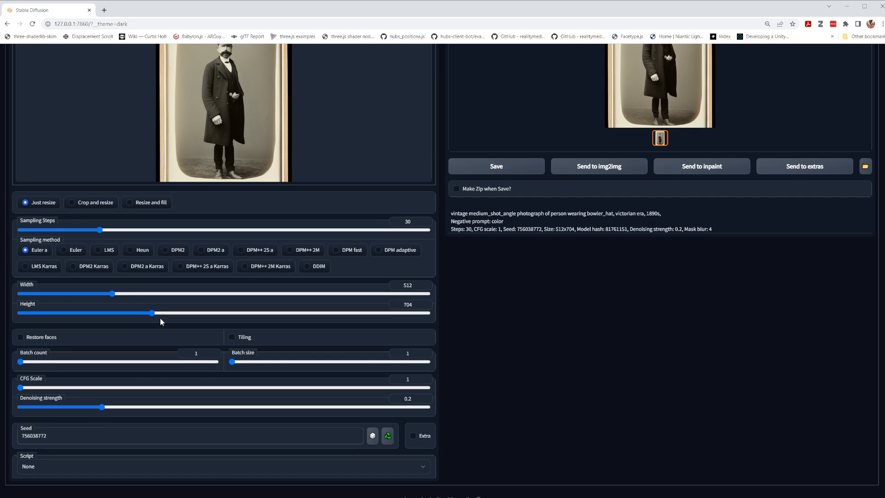
click(143, 315)
drag(143, 317, 138, 294)
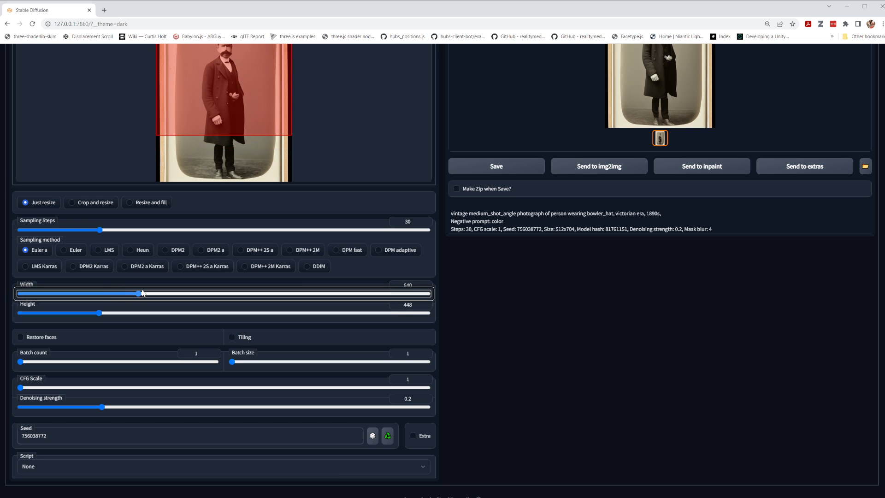
scroll(364, 207, up, 2)
scroll(364, 207, up, 1)
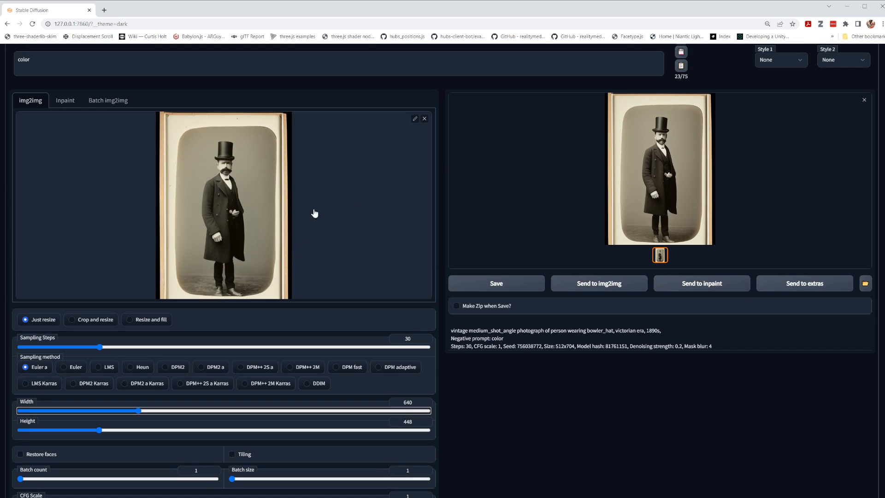
drag(141, 415, 150, 409)
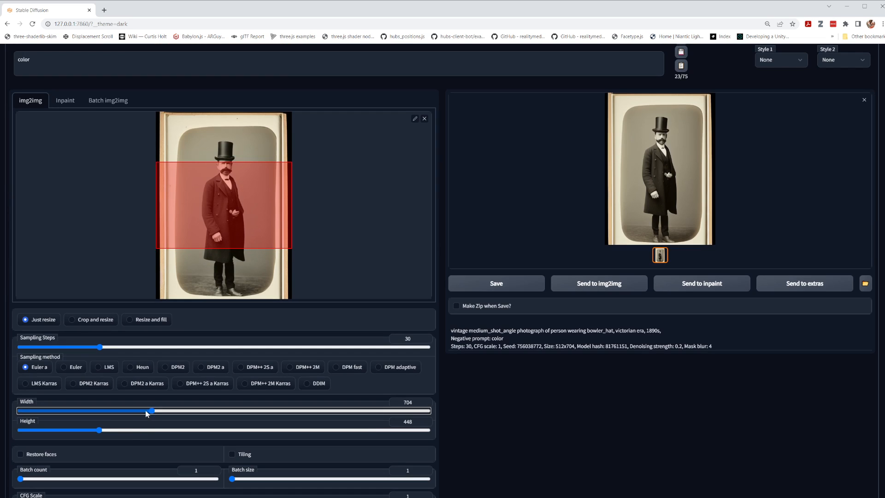
drag(99, 432, 123, 429)
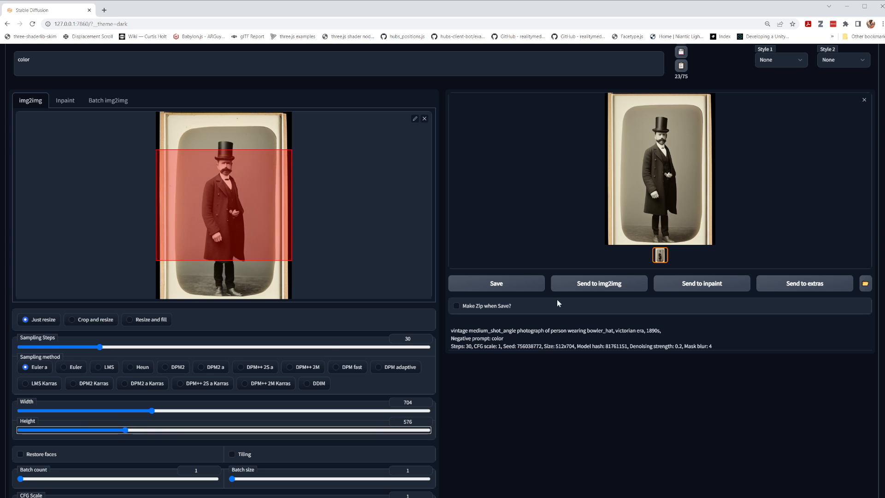
scroll(813, 217, up, 1)
scroll(813, 217, up, 1)
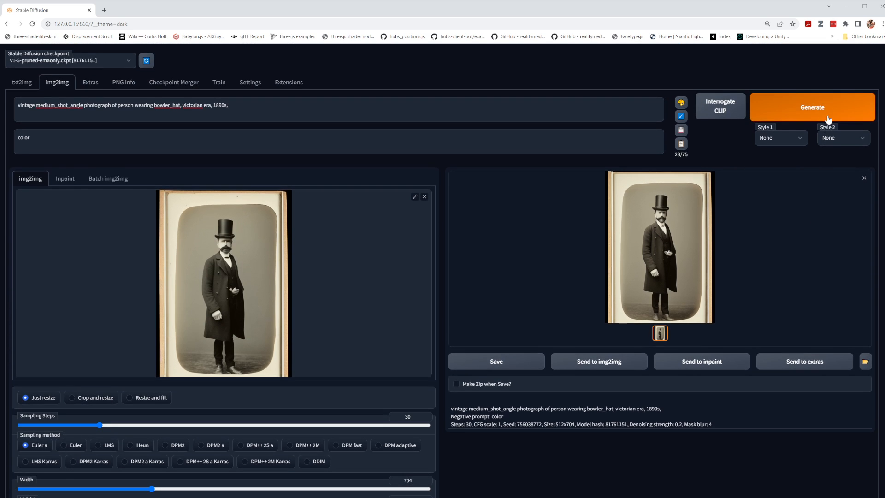
click(812, 107)
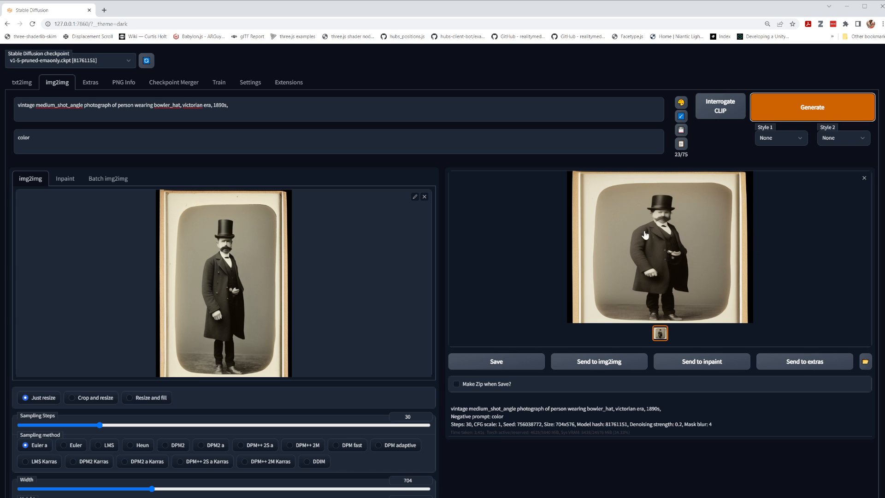
- Set the output width to 576 to match the height and generate a square img2img image
scroll(233, 296, down, 4)
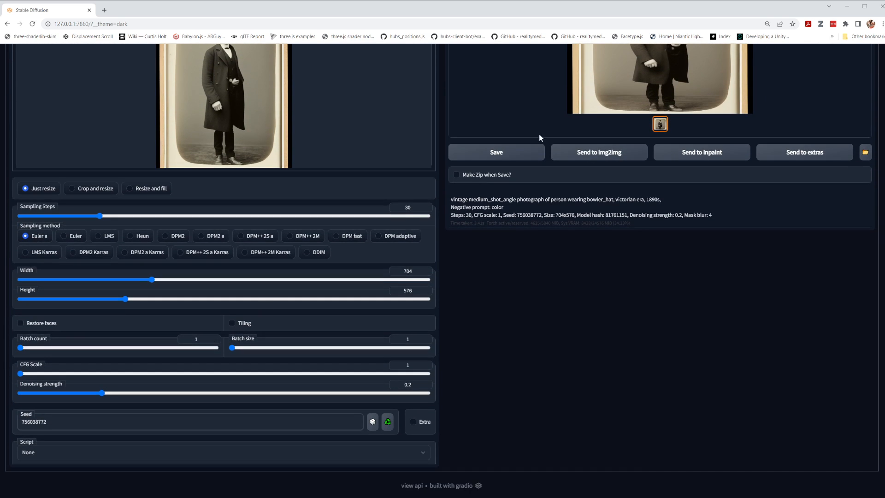
scroll(745, 284, up, 3)
scroll(266, 357, down, 3)
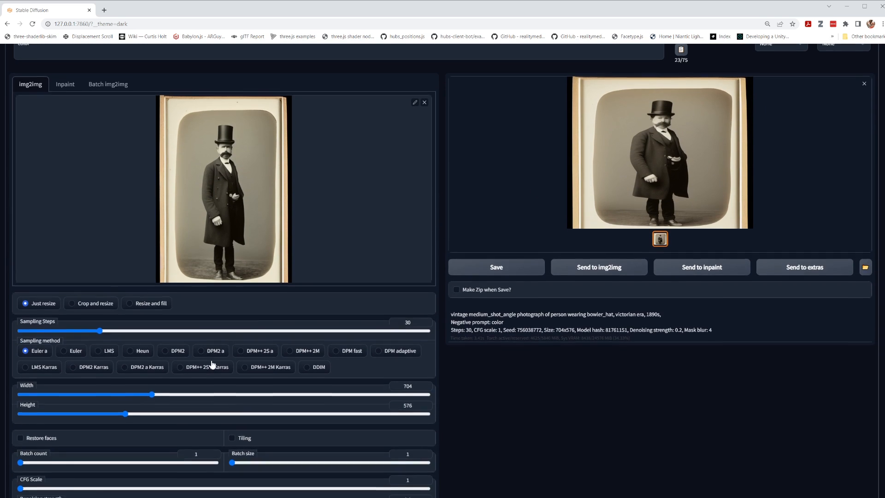
drag(152, 279, 113, 279)
key(Right)
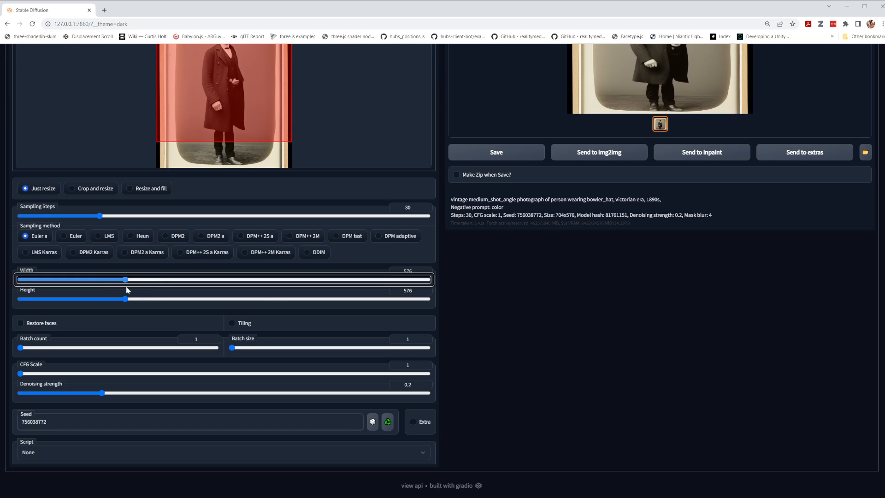
scroll(270, 321, up, 3)
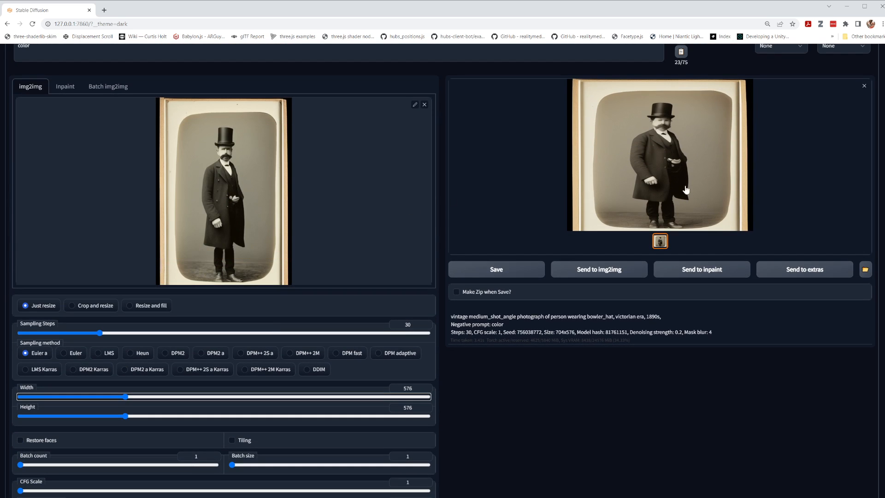
scroll(815, 359, up, 3)
click(833, 108)
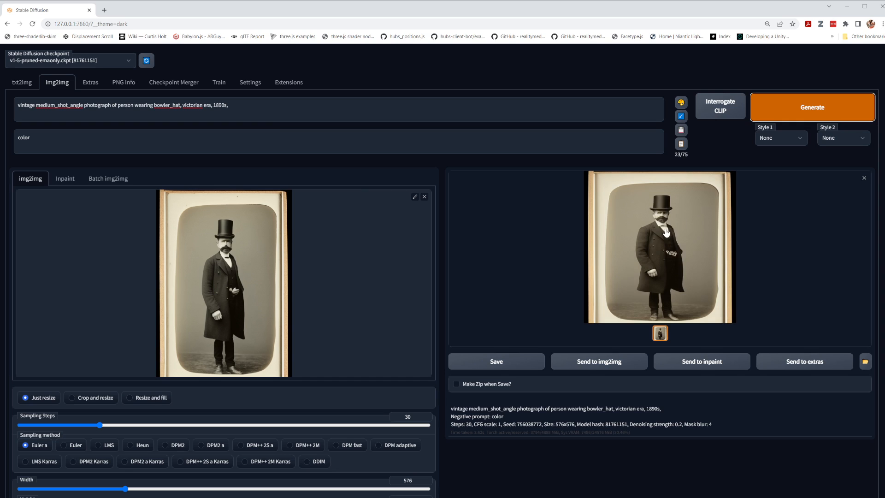
- Crop the source portrait to the man's head and torso down to the hands, and generate an img2img image from the crop
click(414, 197)
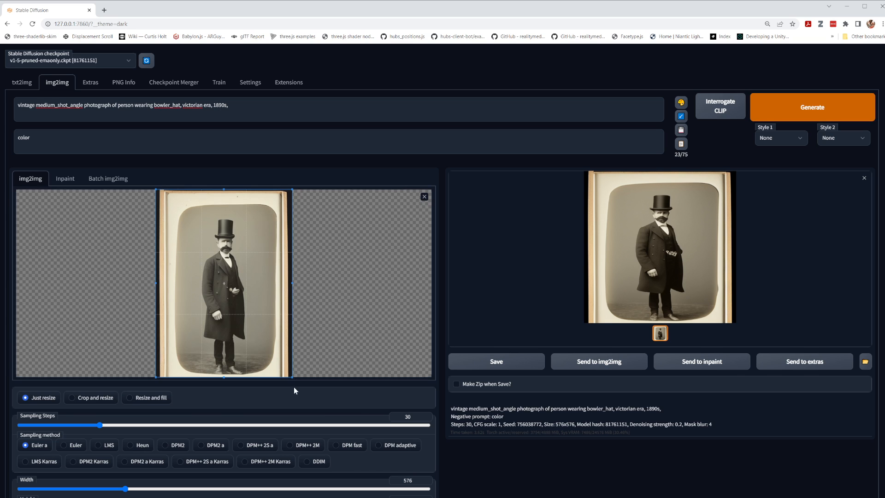
drag(291, 377, 258, 280)
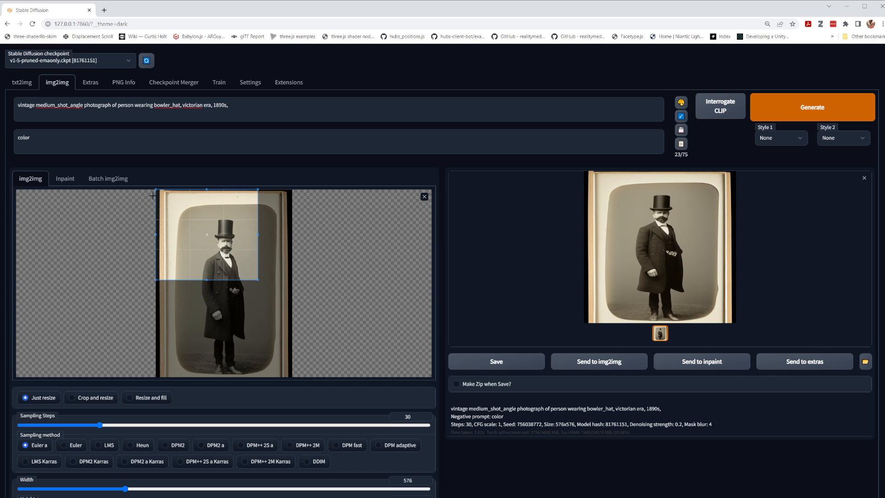
drag(155, 188, 192, 206)
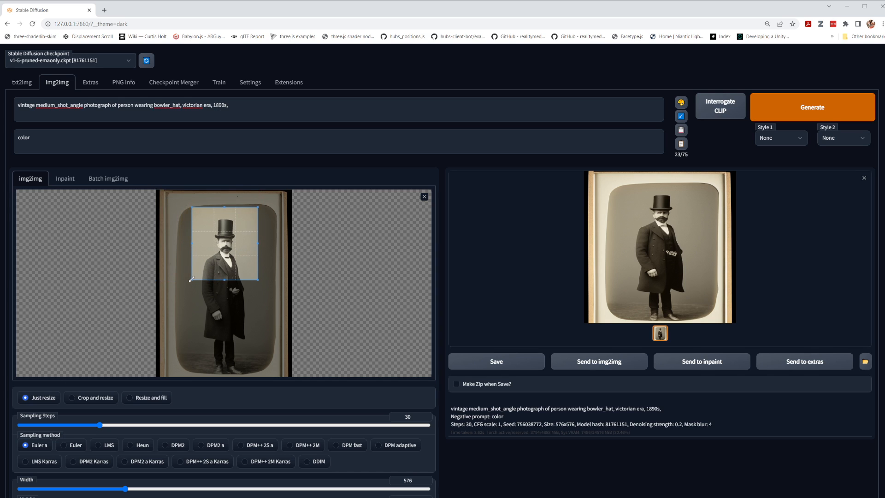
drag(191, 279, 189, 292)
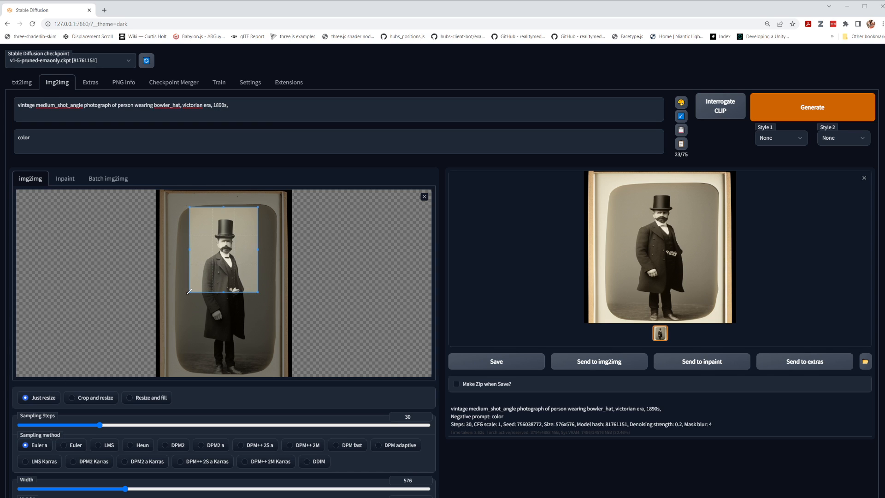
click(830, 103)
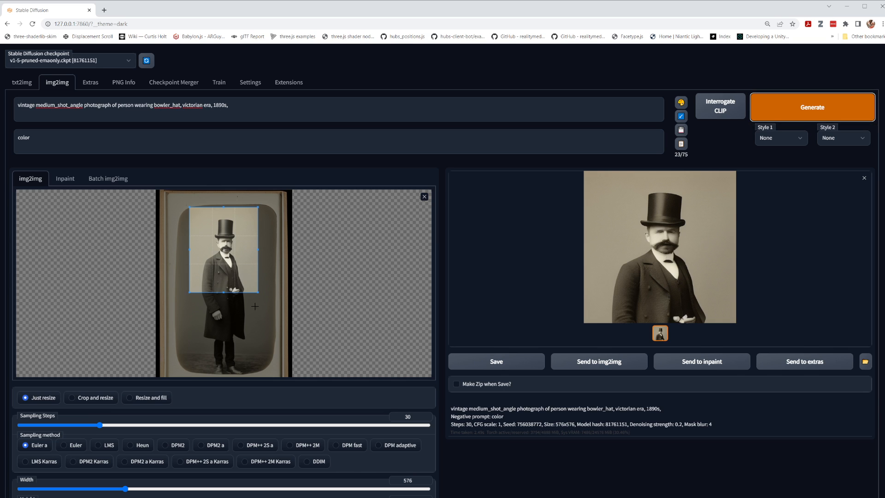
- Set the output height to 768 and redraw the source crop from the hat to below the hands, reaching the photo's right frame edge
scroll(324, 386, down, 3)
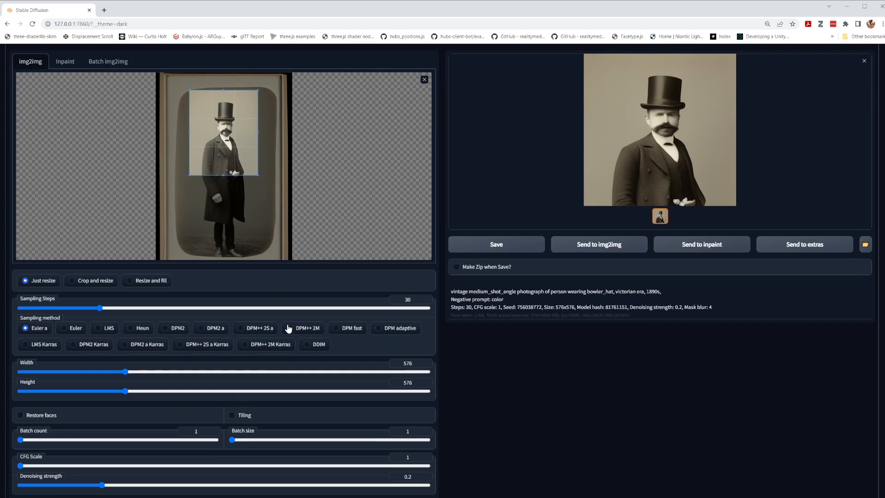
drag(125, 391, 166, 392)
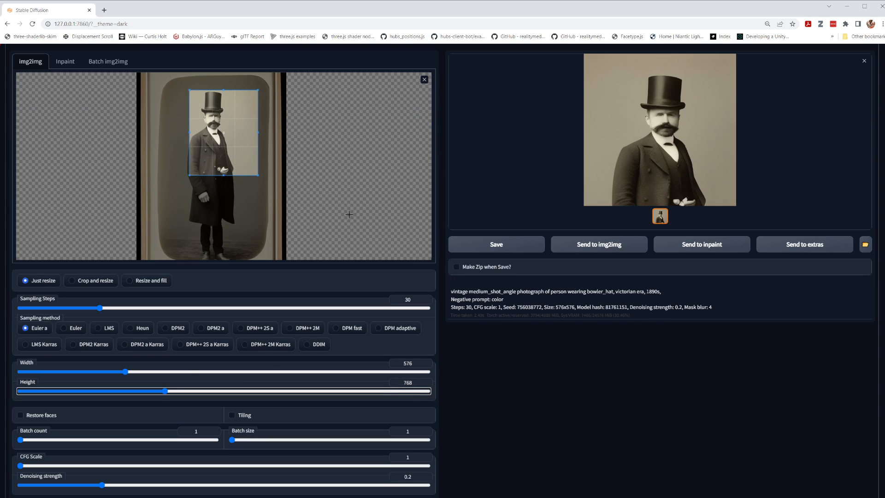
drag(242, 203, 252, 213)
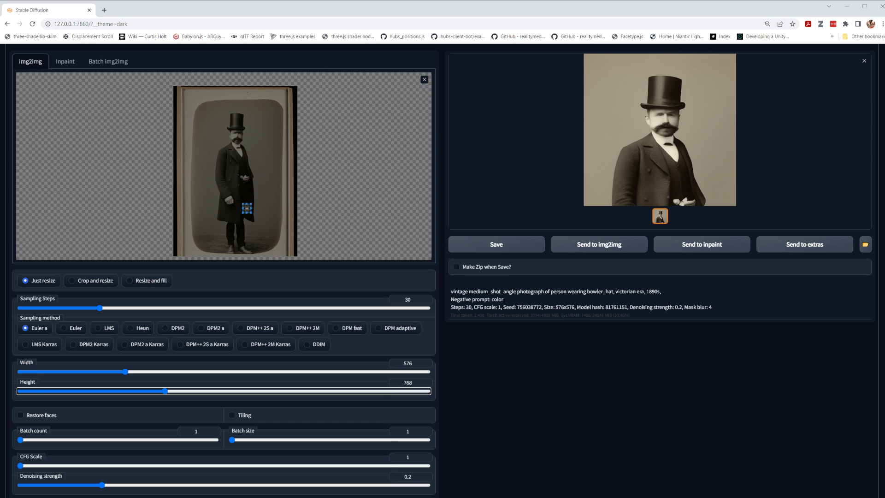
drag(213, 103, 281, 220)
mouse_move(264, 205)
mouse_down()
mouse_move(250, 204)
mouse_move(278, 216)
mouse_up()
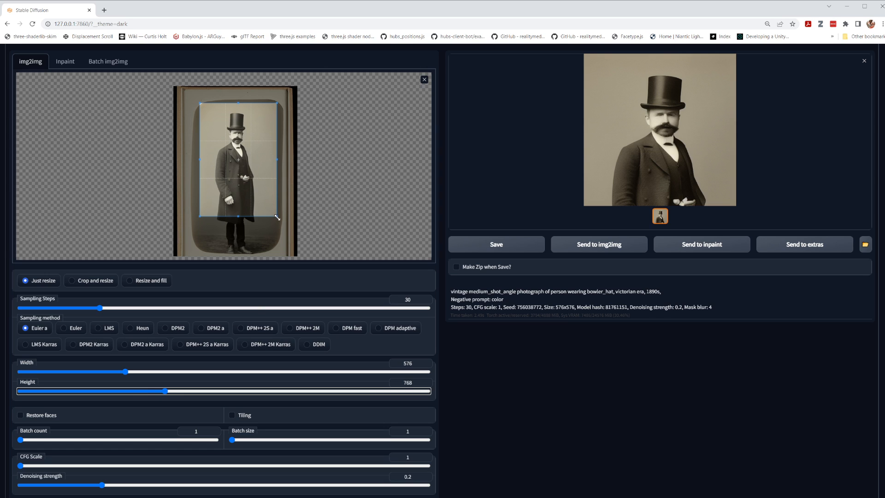
drag(277, 217, 271, 212)
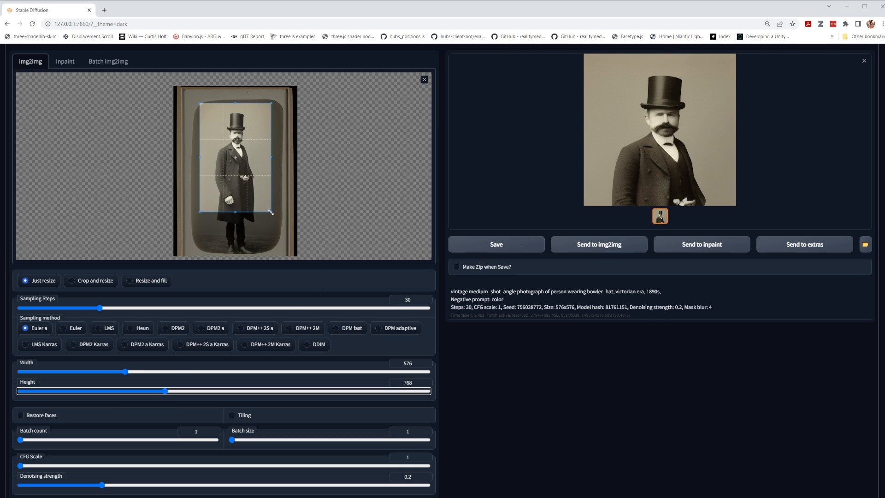
drag(272, 212, 290, 192)
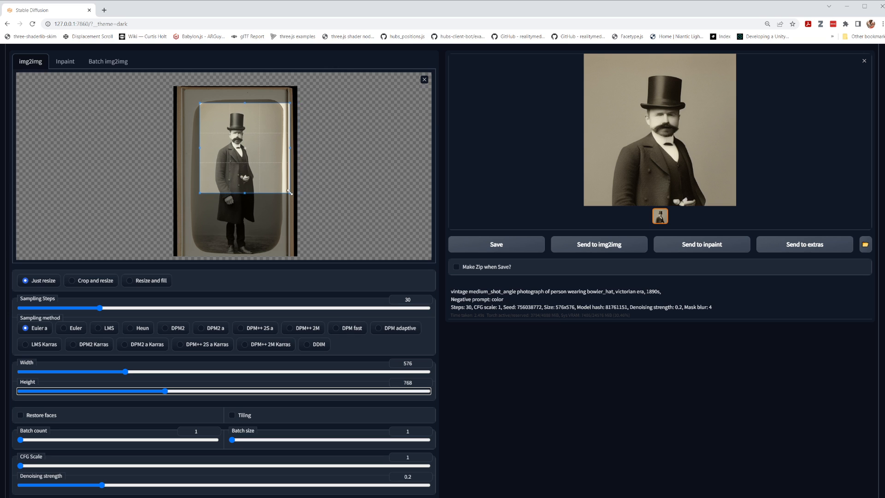
- Generate an img2img image from the wide crop, and narrow the crop to the man's upper body without the photo's frame
scroll(766, 211, up, 3)
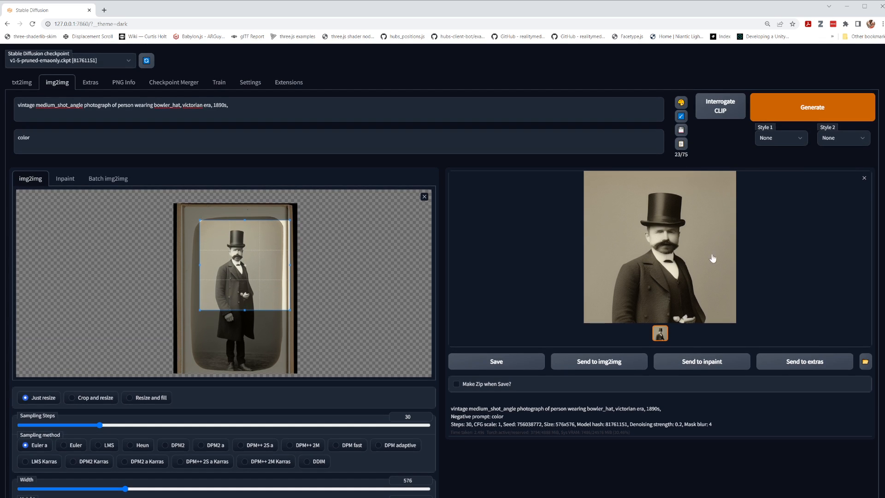
click(810, 106)
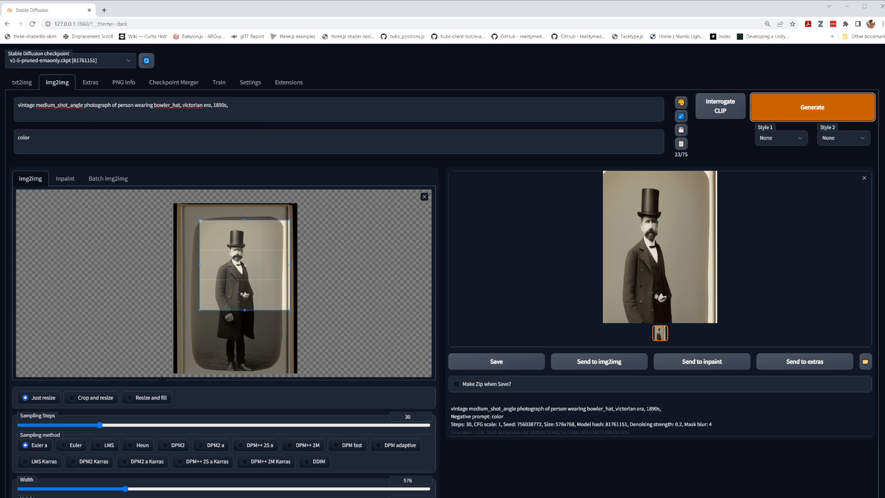
drag(288, 309, 267, 308)
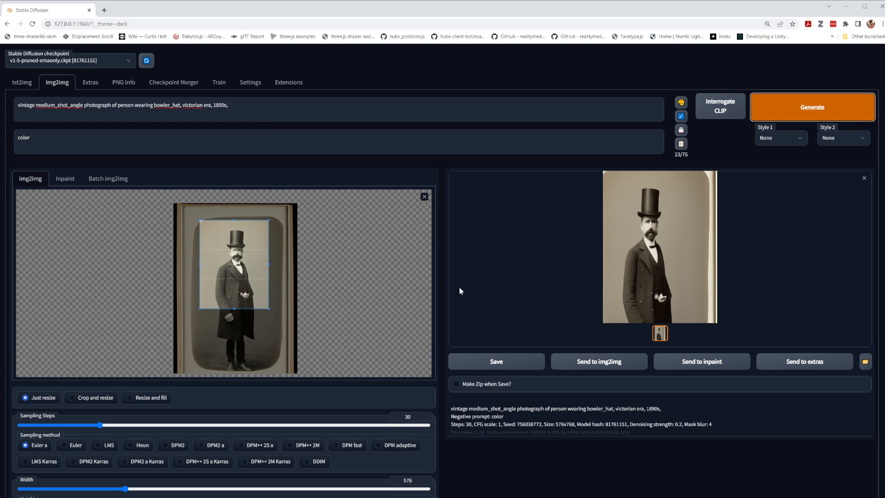
- Generate an img2img image from the source crop of the man's upper body
click(812, 113)
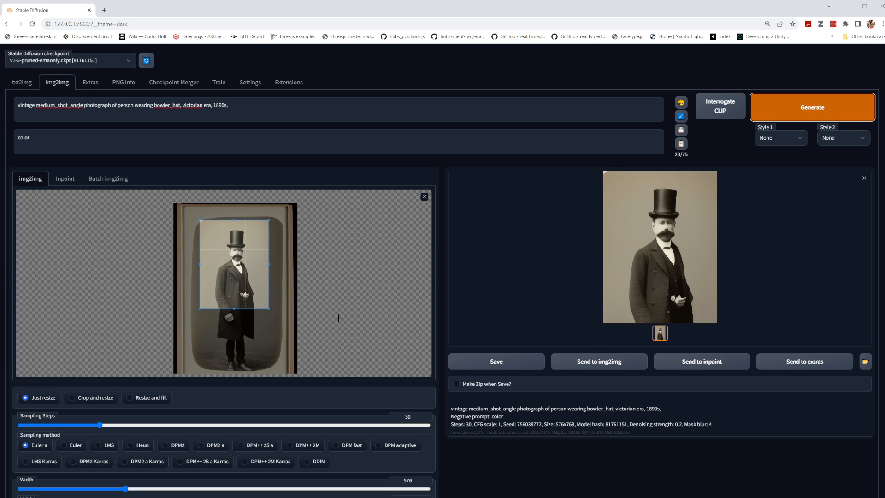
scroll(339, 318, down, 2)
scroll(339, 294, up, 4)
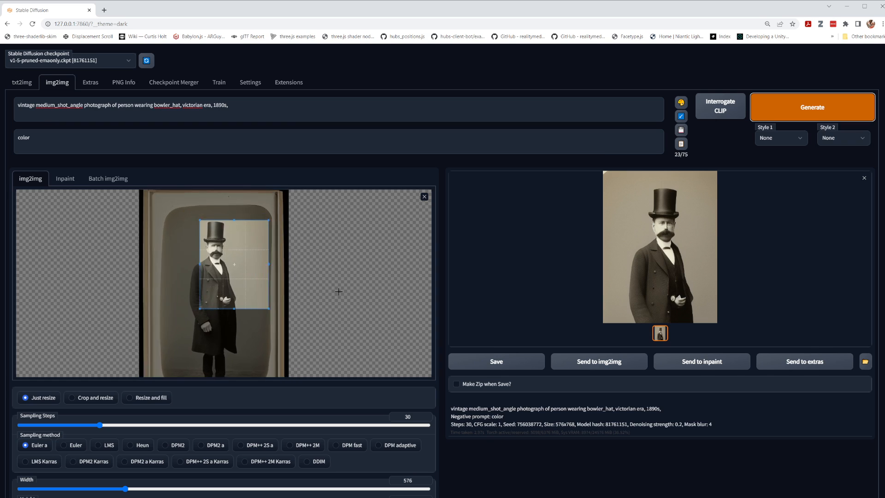
scroll(338, 291, down, 3)
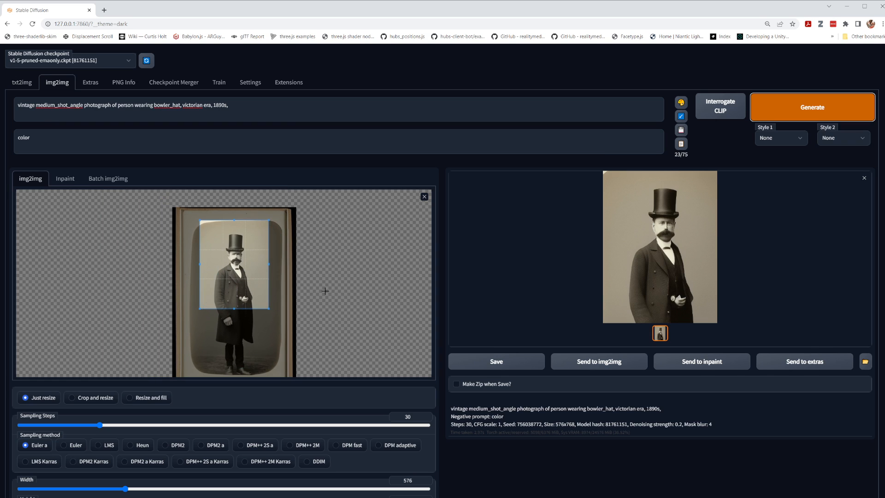
- Expand the source crop to the man's full figure with the rounded photo border, and generate an img2img image
drag(266, 309, 282, 367)
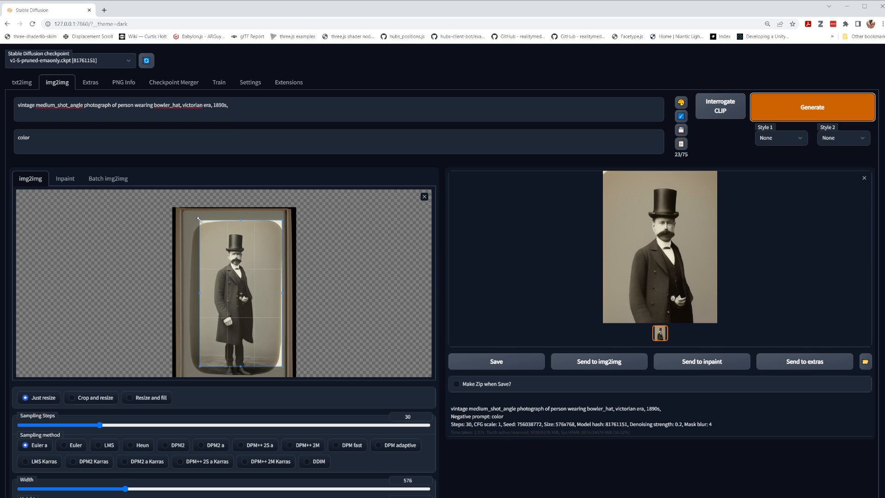
drag(199, 220, 189, 218)
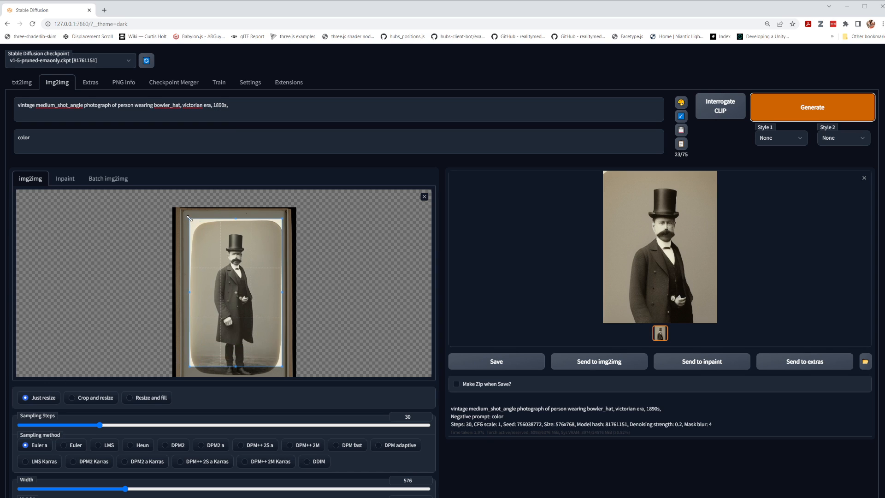
drag(280, 367, 284, 376)
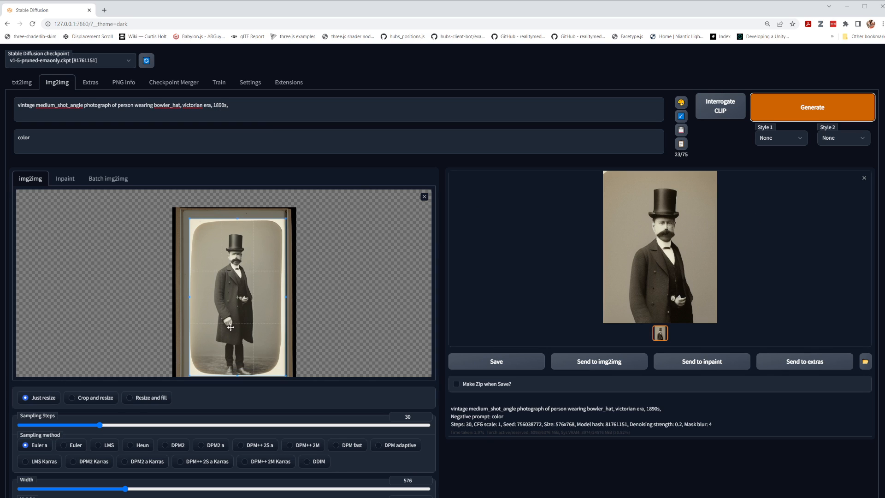
click(825, 106)
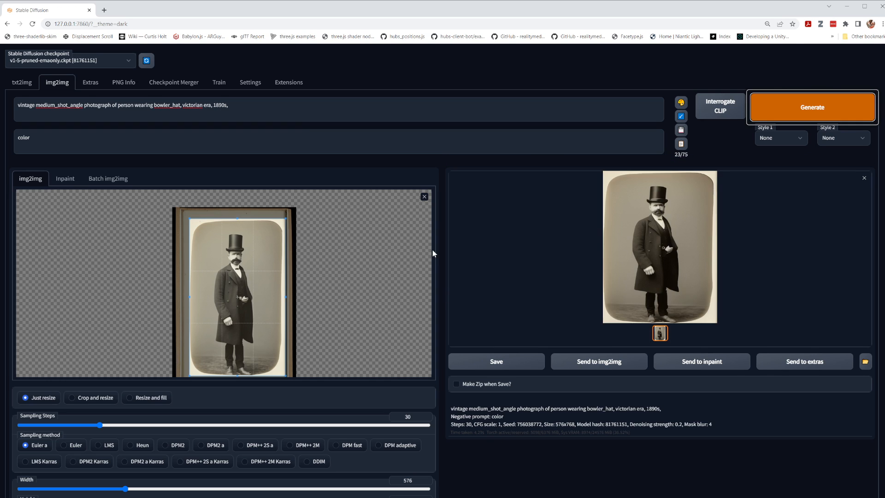
- Lower the crop's top edge closer to the hat, trim its right side slightly, and generate another img2img image
drag(286, 221, 279, 226)
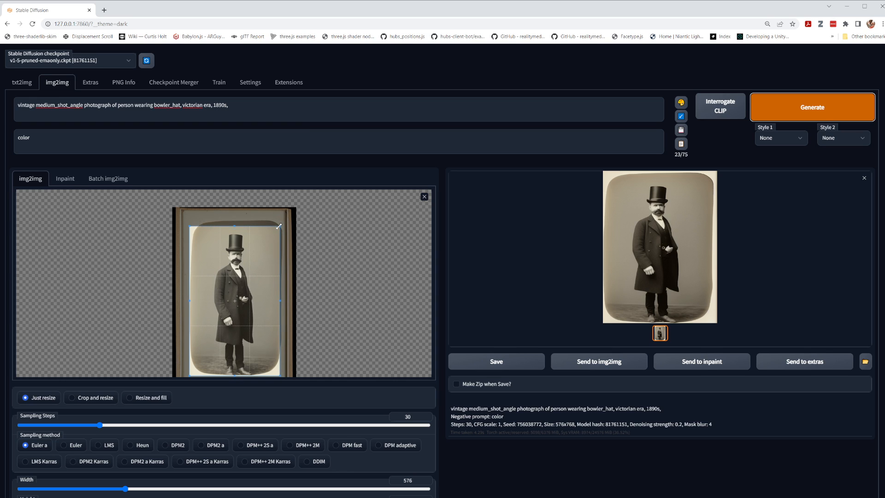
drag(279, 375, 283, 375)
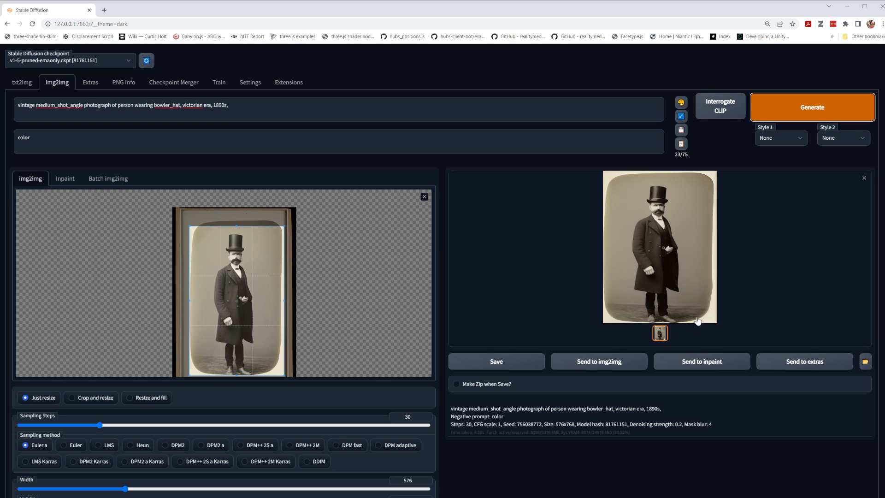
click(836, 104)
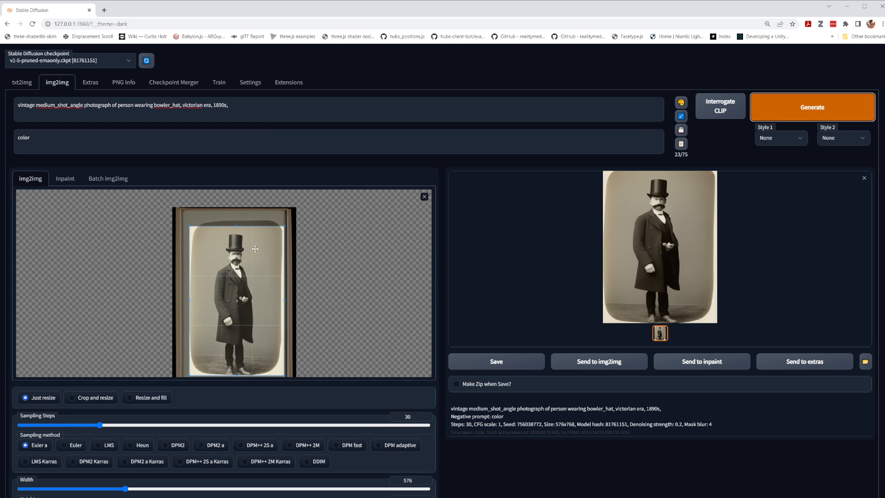
- Replace the source with the full-length portrait from the txt2img results, and set the batch count to 4
click(425, 196)
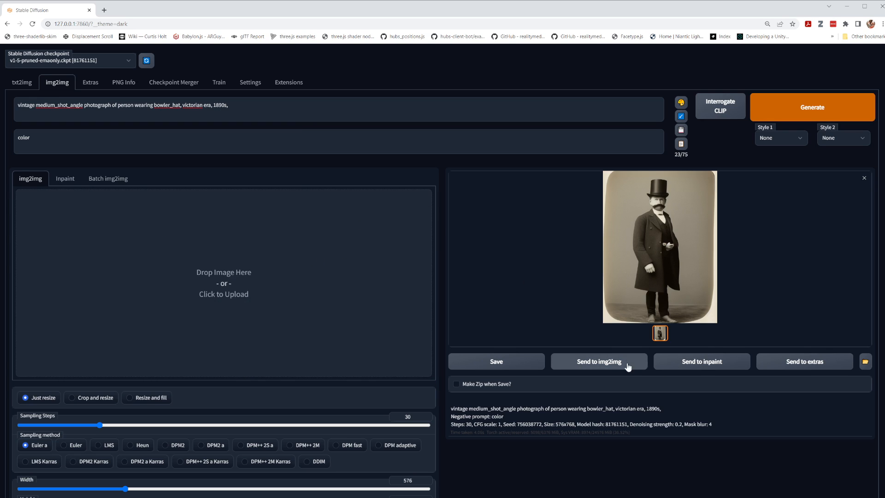
click(22, 82)
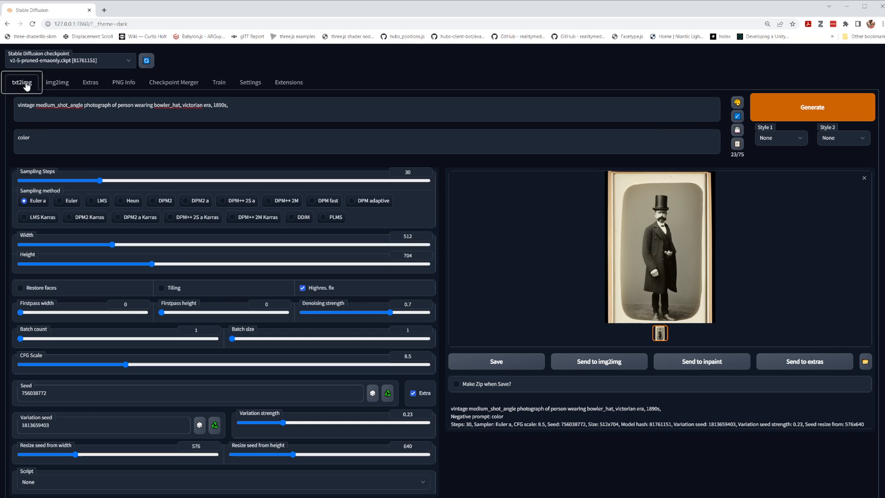
click(595, 362)
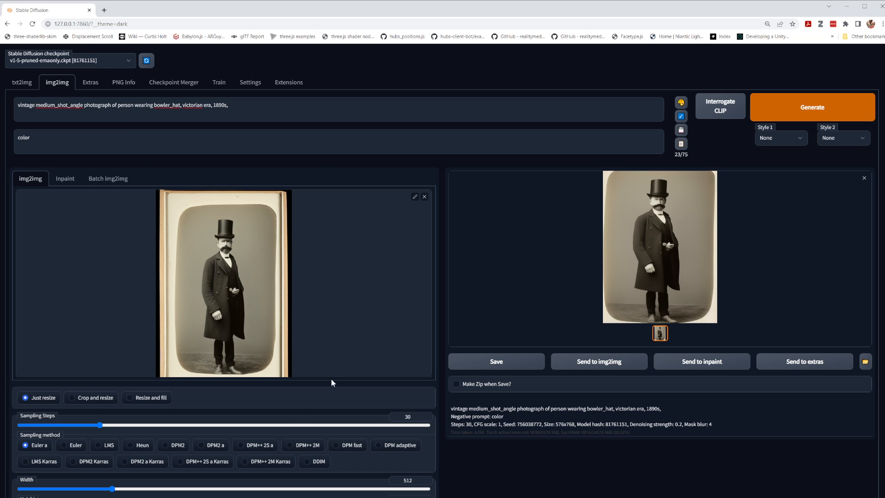
scroll(325, 350, down, 3)
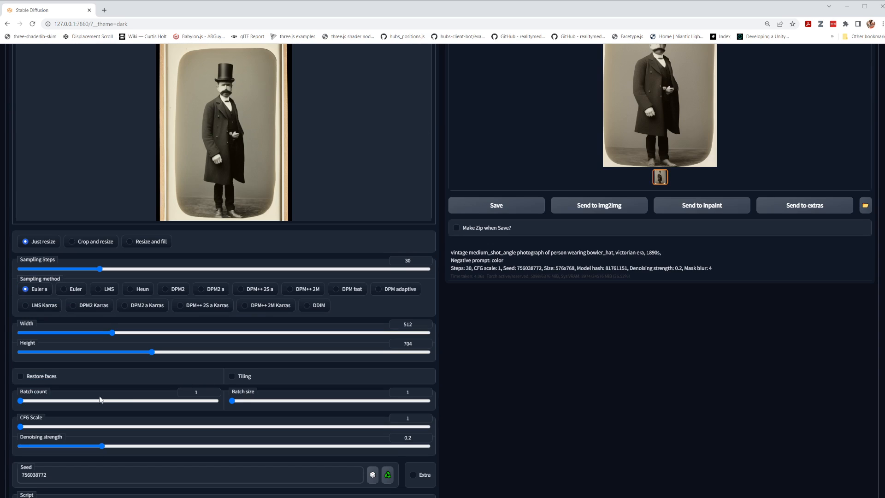
drag(21, 401, 64, 404)
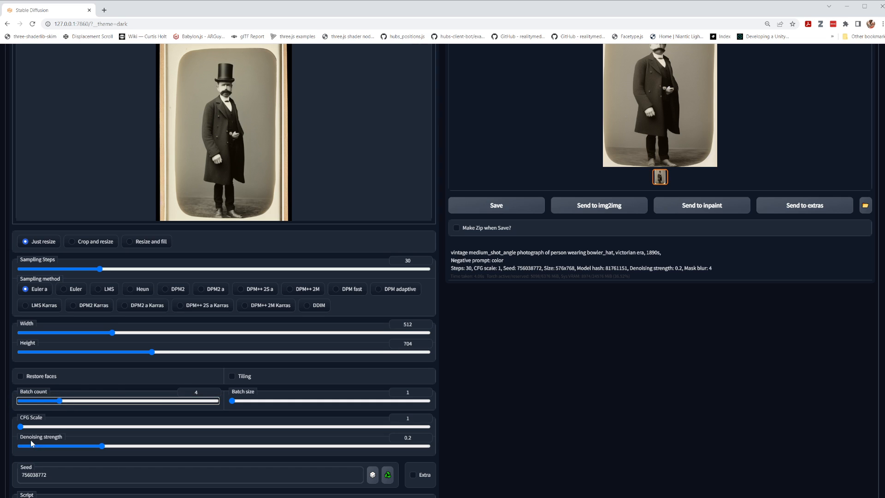
- Try a CFG scale of 23.5, review the prompt and source image, and return the scale to 1
drag(21, 427, 1, 429)
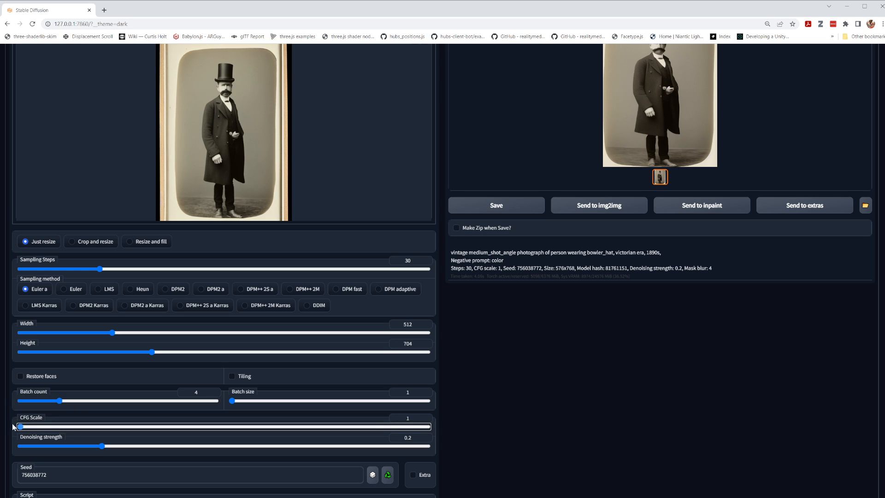
drag(19, 427, 348, 442)
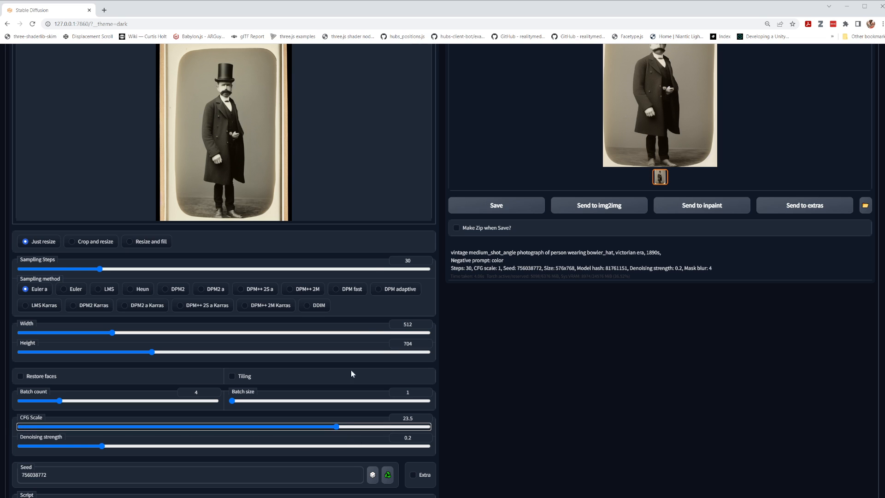
scroll(352, 371, up, 4)
drag(229, 106, 20, 105)
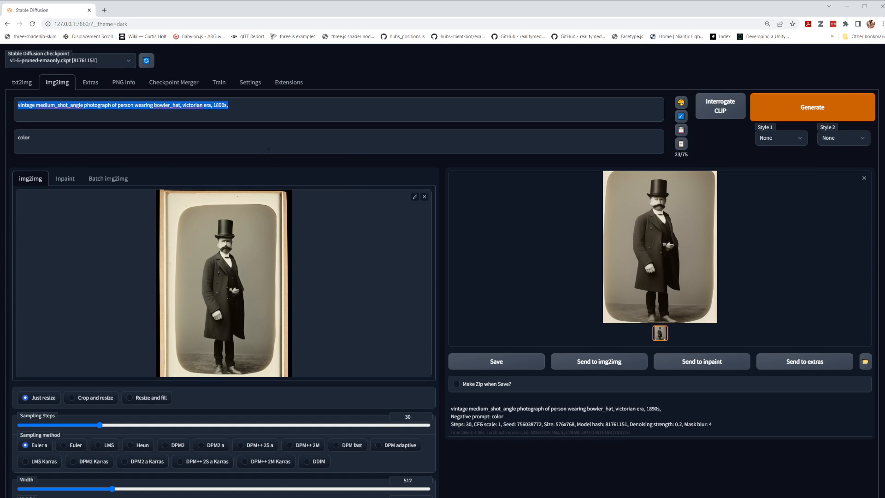
scroll(366, 360, down, 5)
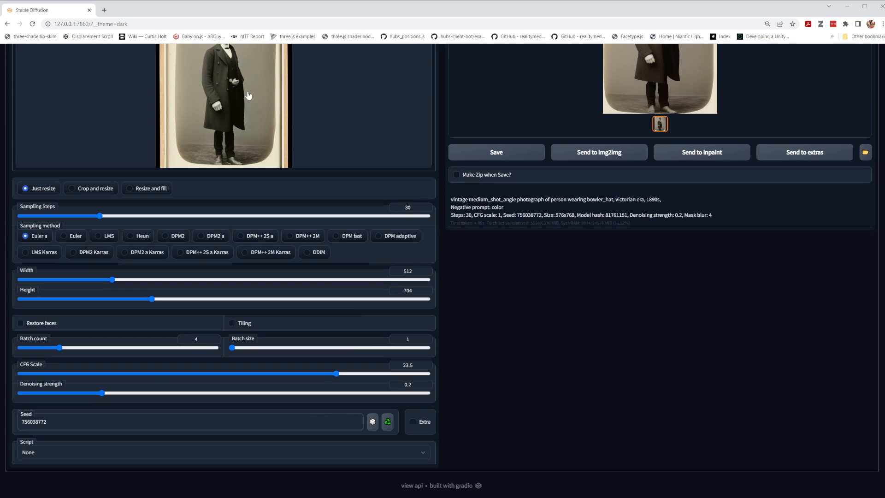
scroll(263, 125, up, 4)
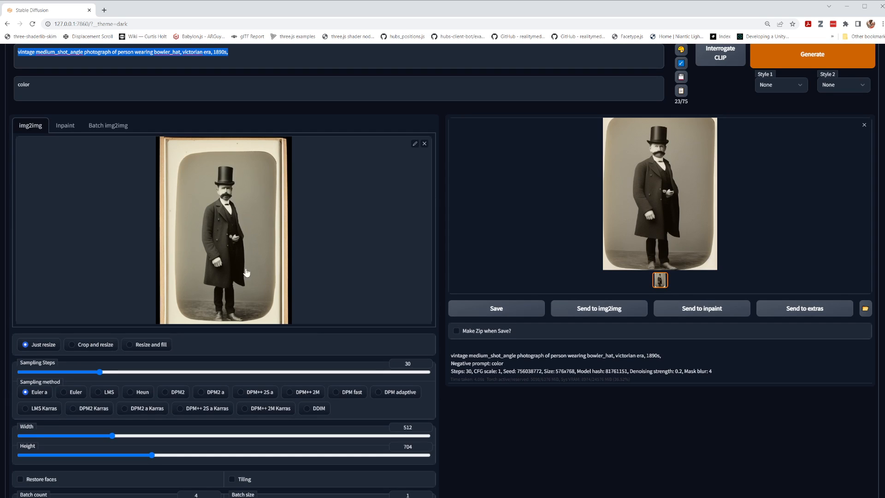
scroll(283, 306, down, 4)
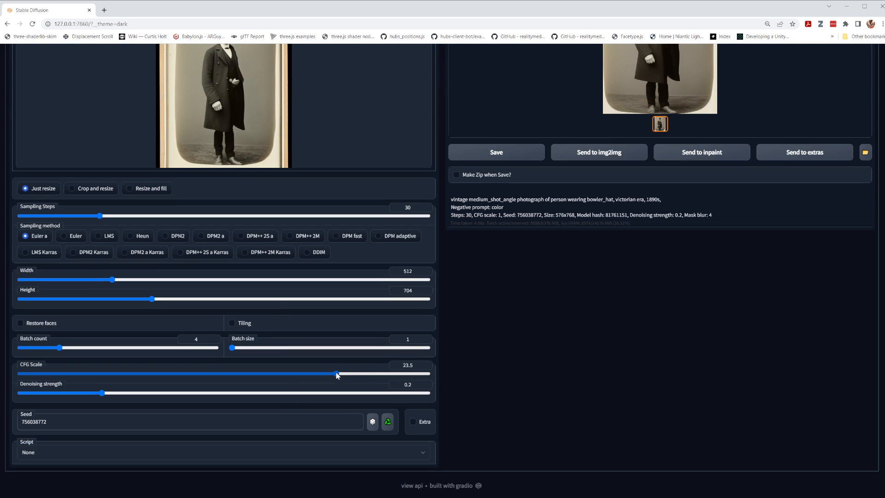
drag(337, 375, 2, 378)
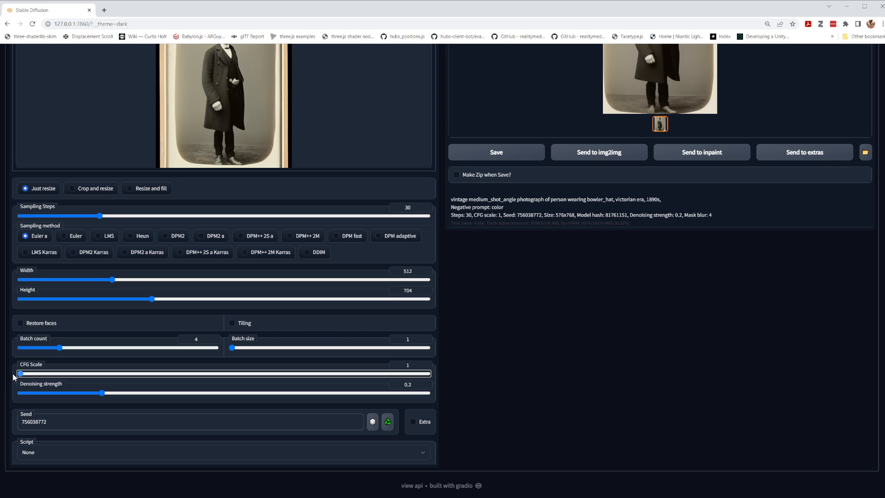
- Try denoising strengths of 0 and 0.75, comparing the source portrait with the last result
click(103, 393)
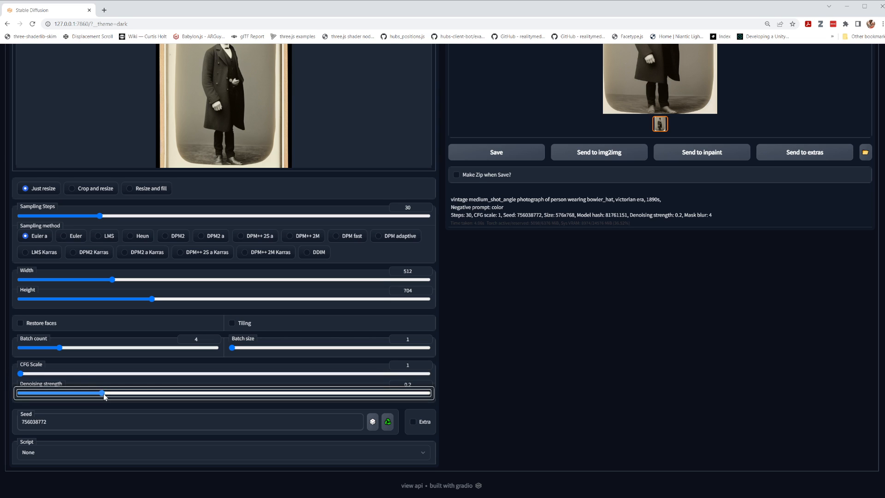
drag(104, 394, 0, 407)
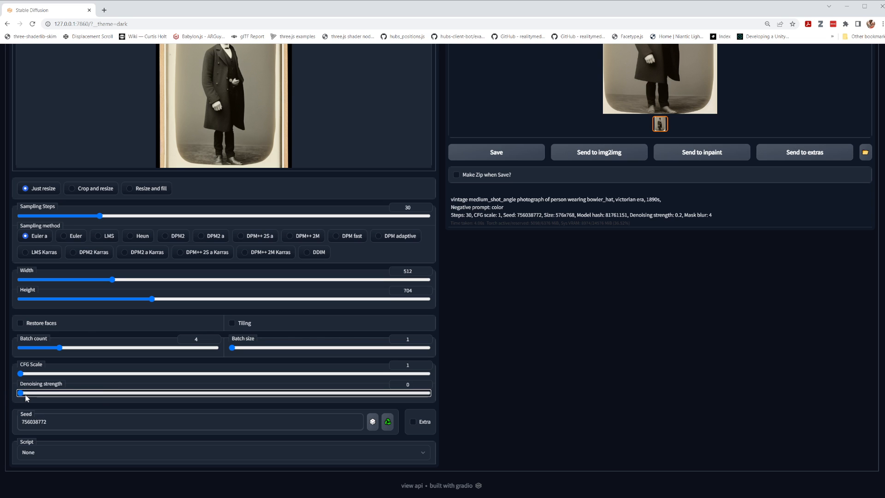
scroll(260, 212, up, 3)
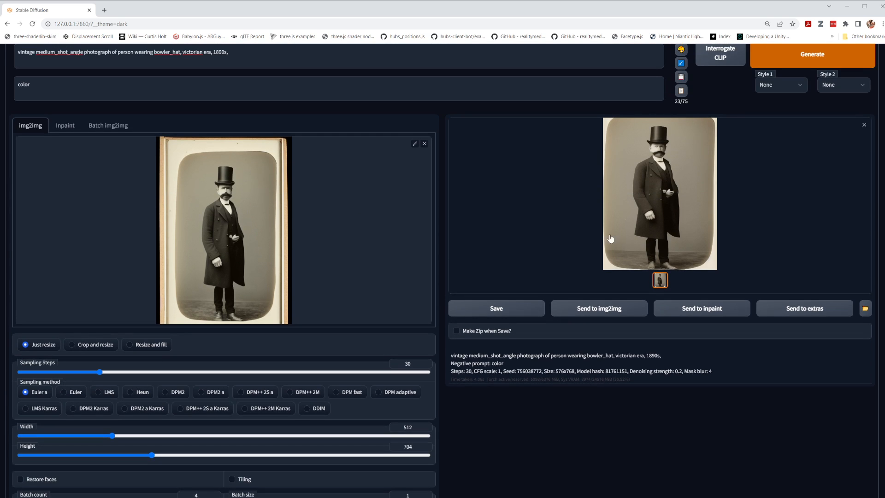
scroll(179, 350, down, 2)
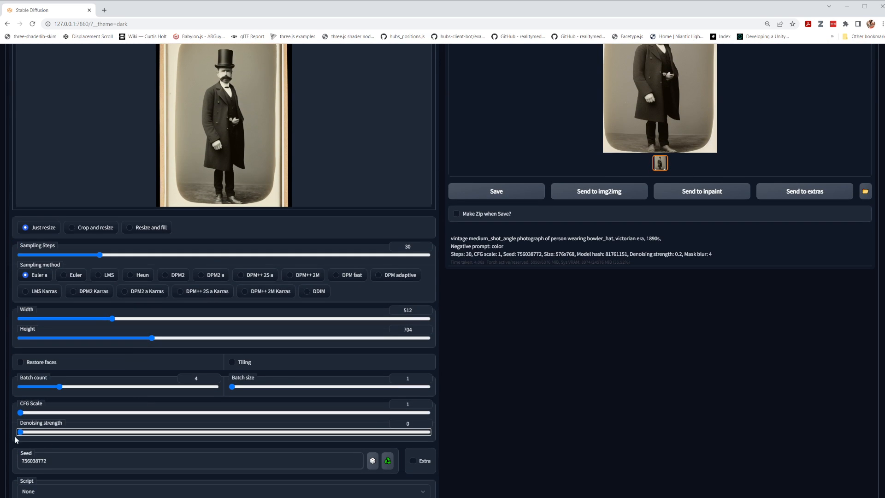
drag(20, 433, 304, 437)
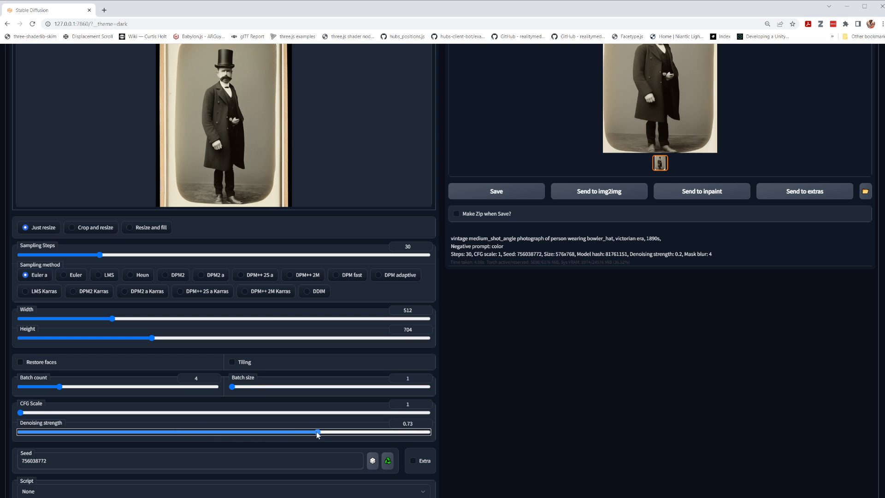
drag(314, 434, 322, 433)
scroll(202, 173, up, 2)
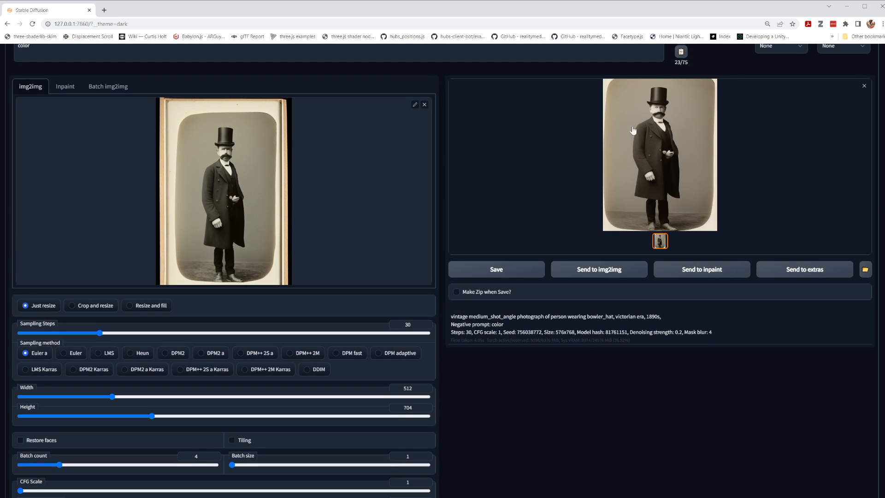
scroll(323, 322, down, 3)
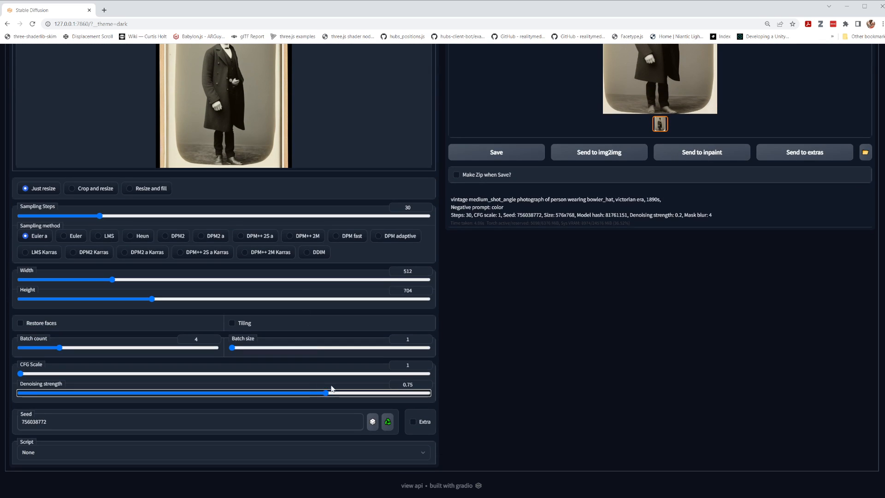
- Set the denoising strength to 1 and generate the batch of four img2img images
drag(328, 395, 446, 389)
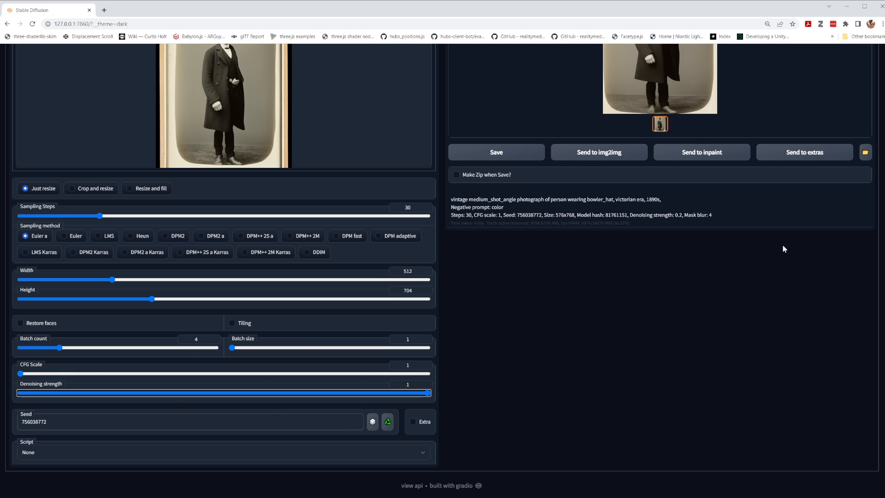
scroll(780, 175, up, 3)
click(817, 49)
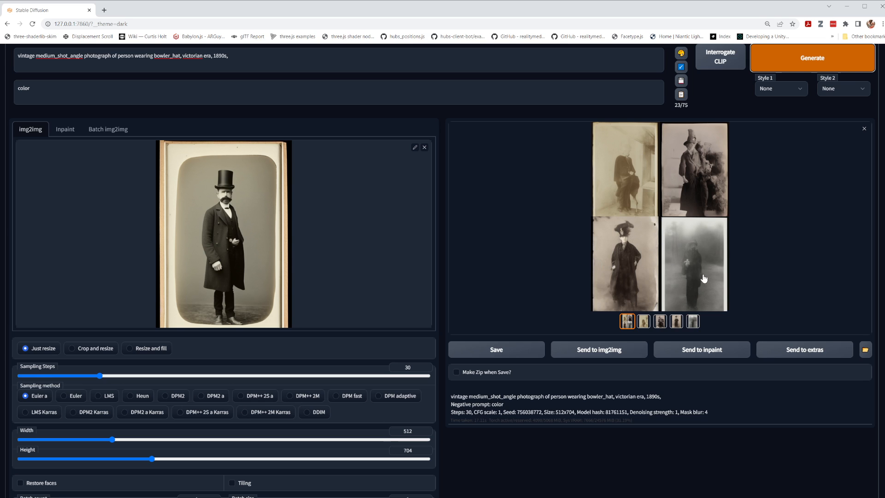
- View the generated four-image grid enlarged and close the enlarged view
click(691, 283)
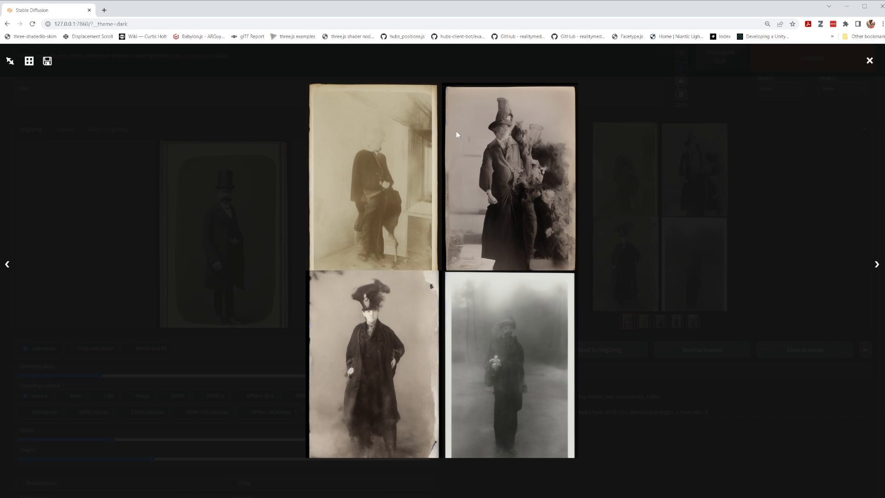
click(867, 63)
- Set the CFG scale to 7.5 for the img2img batch
scroll(120, 435, down, 3)
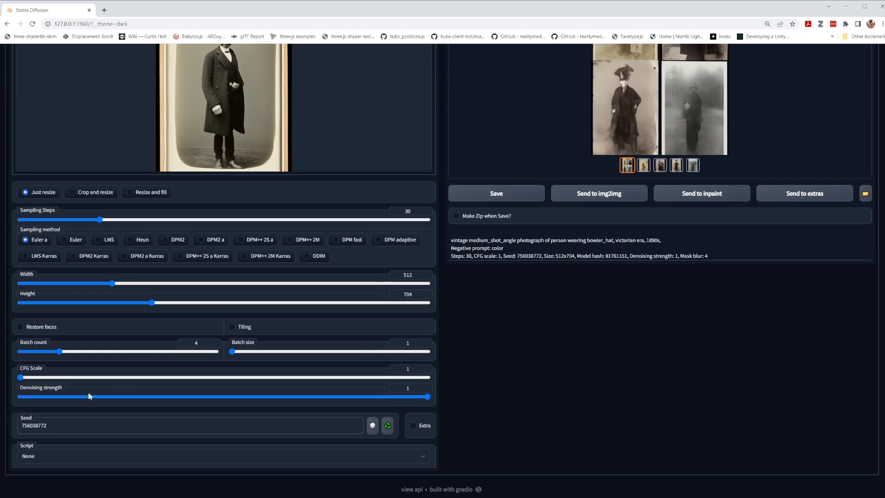
drag(33, 377, 115, 385)
scroll(514, 376, up, 3)
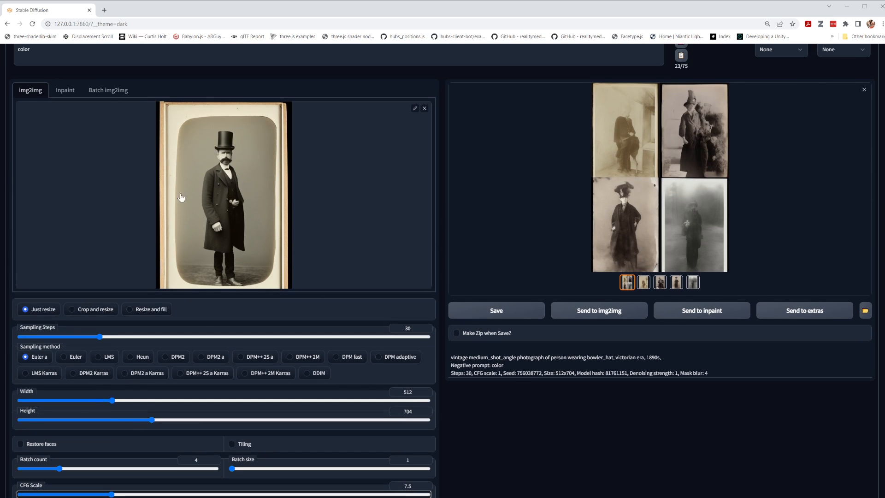
scroll(199, 331, down, 3)
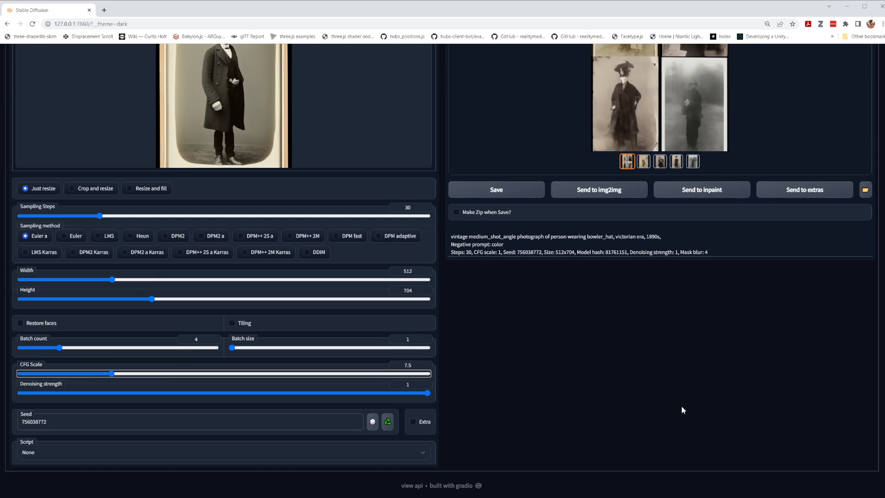
- Generate the batch of four img2img images, view the resulting grid enlarged and close the enlarged view
scroll(683, 410, up, 4)
click(847, 58)
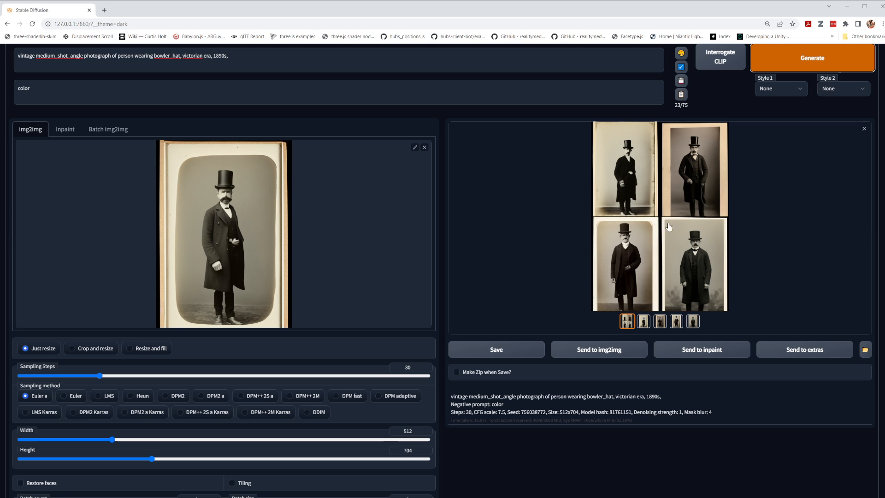
click(632, 223)
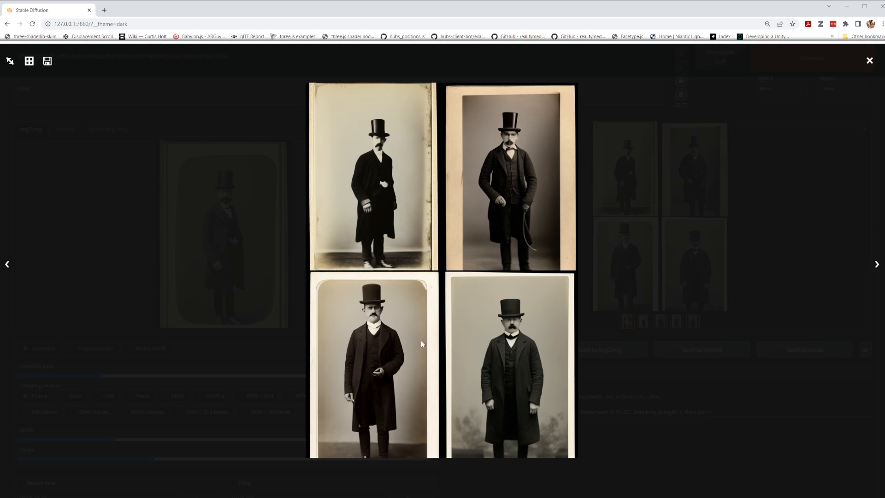
click(869, 61)
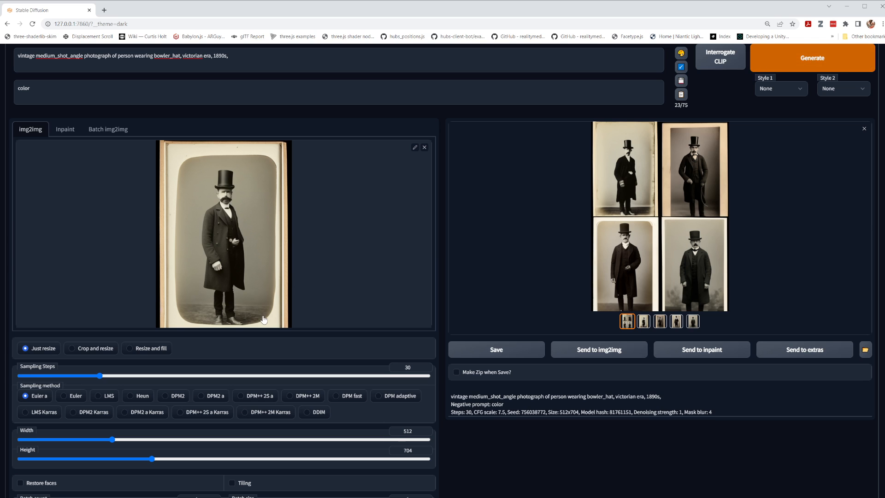
- Set the denoising strength to 0.73 and the CFG scale to 23.5, and generate the img2img batch
scroll(263, 320, down, 3)
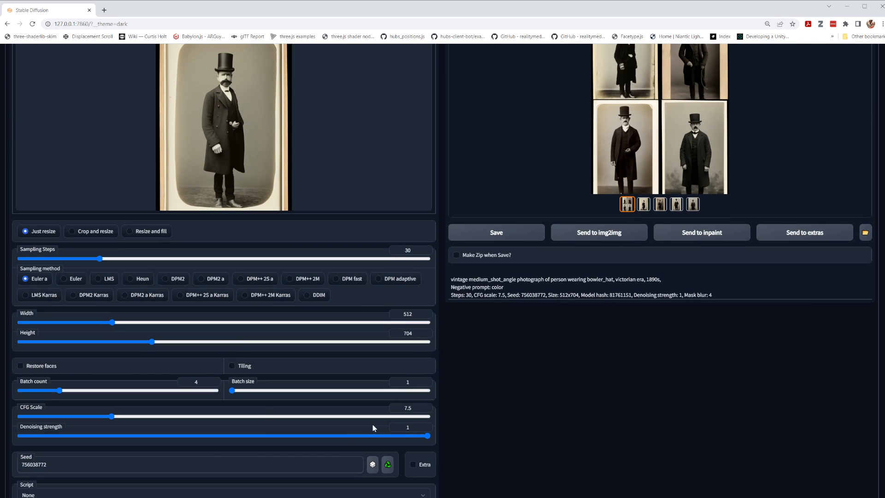
drag(427, 436, 329, 438)
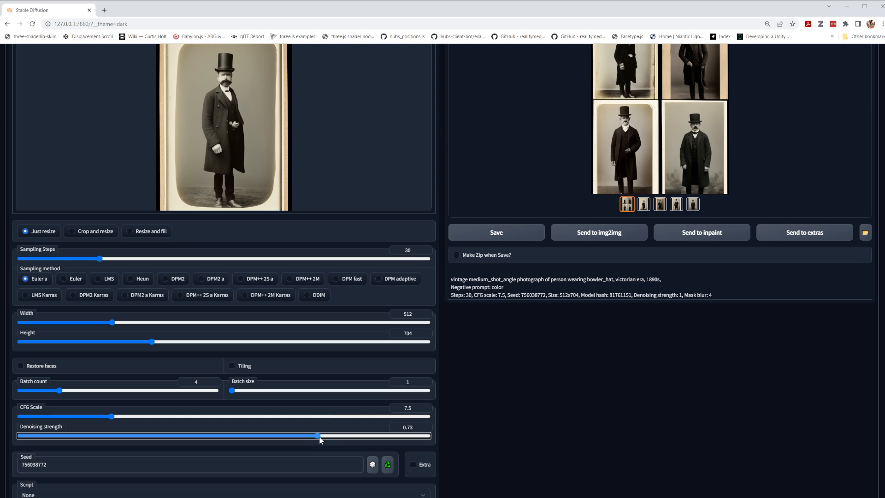
mouse_move(320, 440)
mouse_down()
mouse_move(334, 438)
mouse_move(318, 439)
mouse_up()
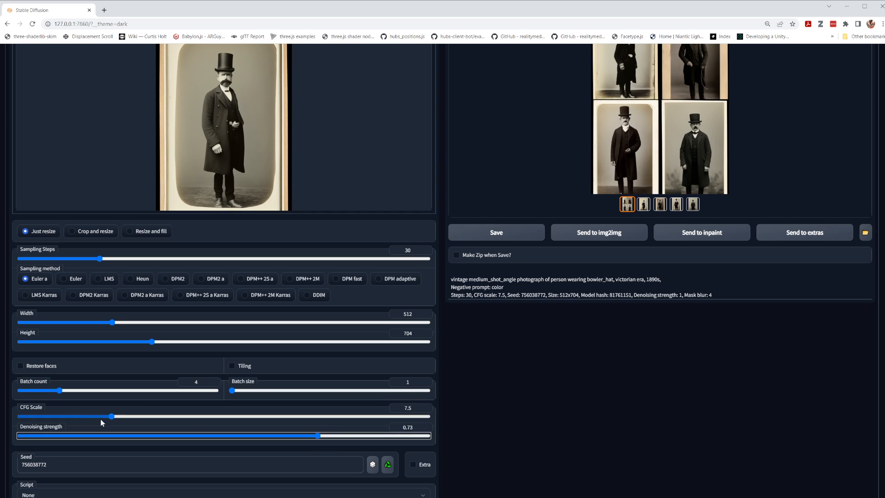
drag(111, 416, 337, 419)
scroll(758, 415, up, 3)
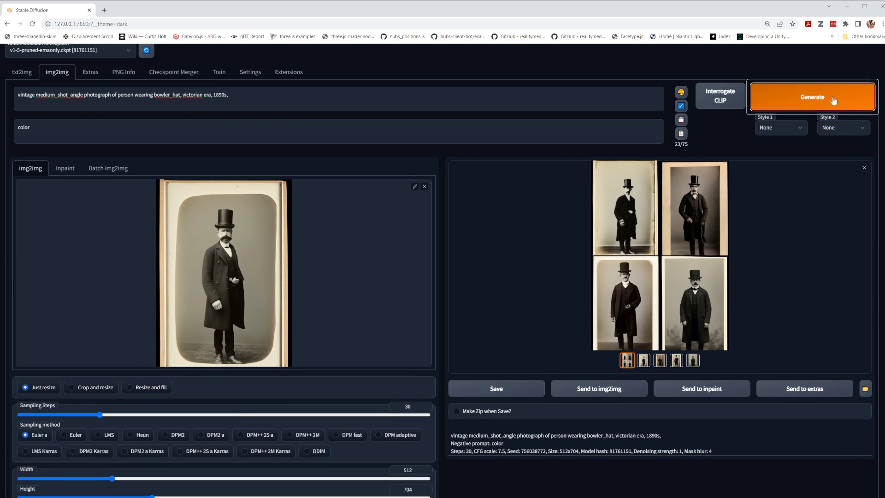
click(834, 100)
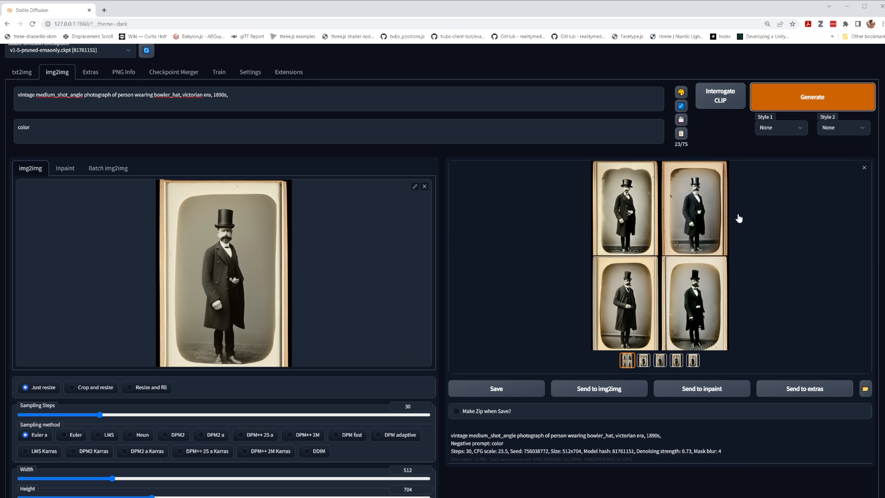
- Set the denoising strength to 0.2 and generate the batch of four images again
scroll(342, 467, down, 3)
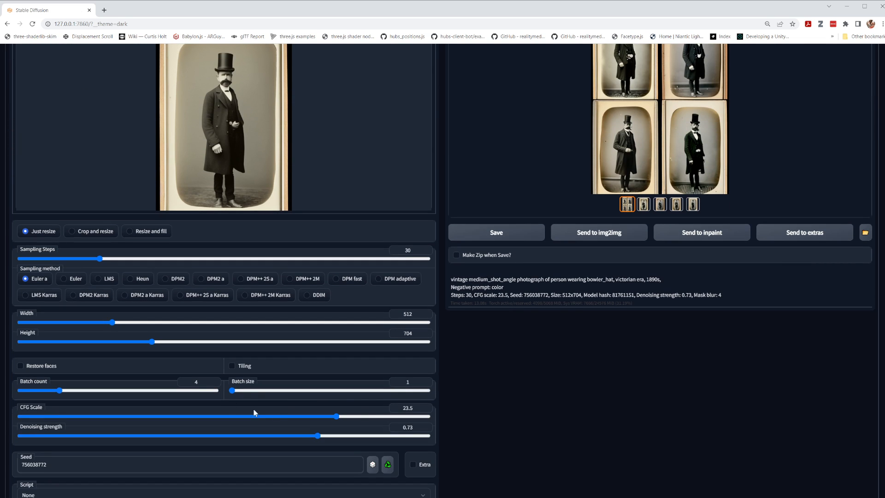
scroll(647, 203, up, 3)
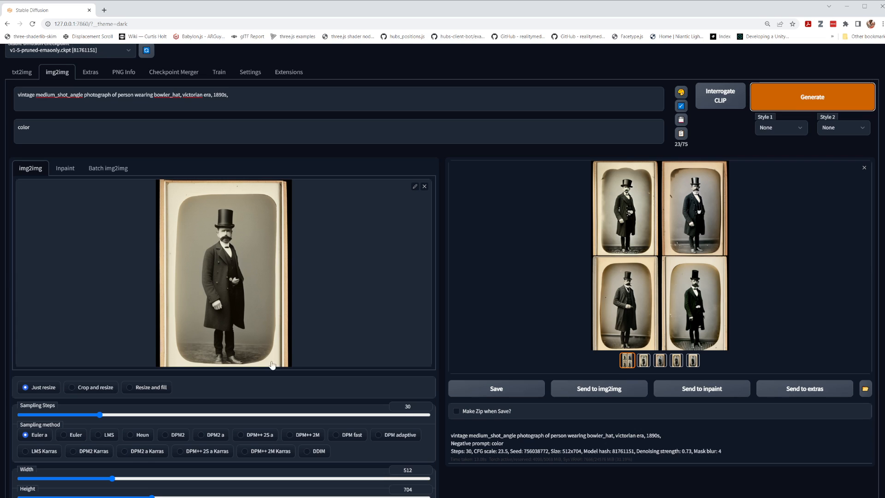
scroll(272, 365, down, 3)
drag(319, 436, 102, 437)
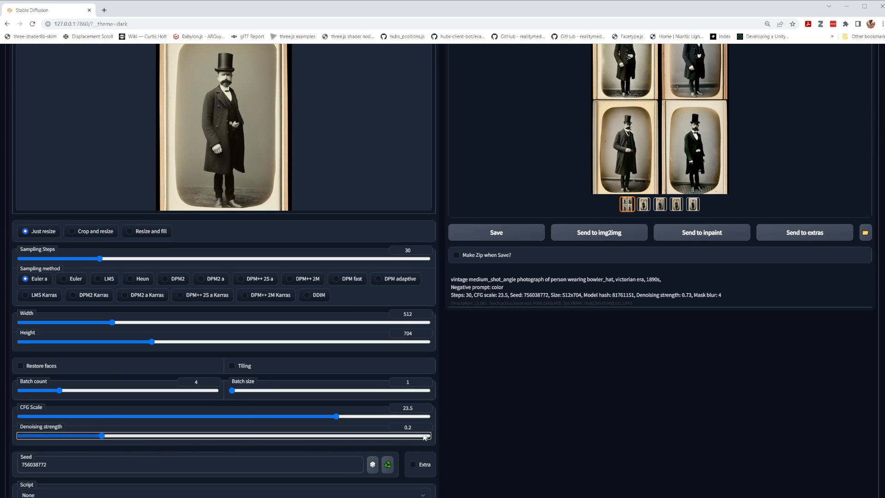
scroll(201, 424, up, 4)
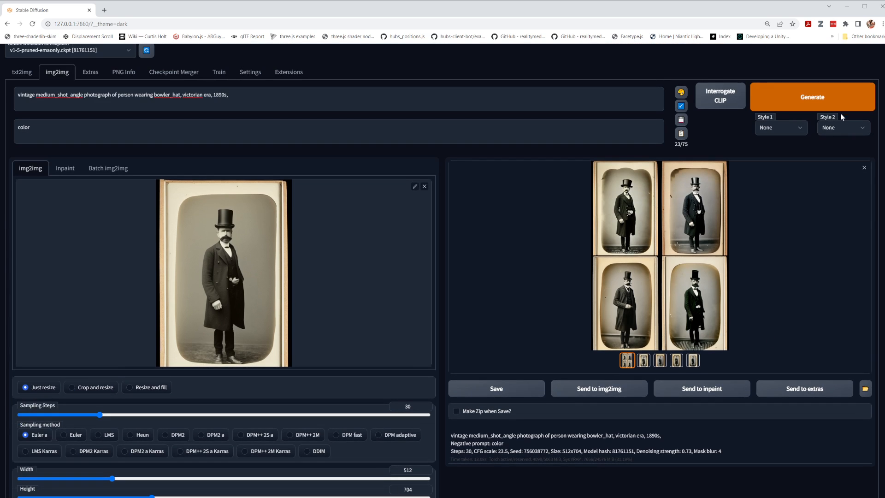
click(835, 105)
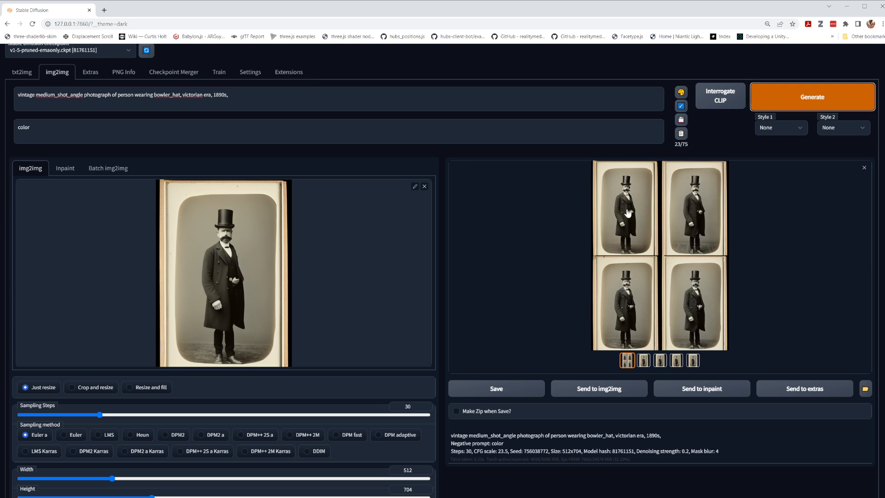
- View the low-denoising four-image grid enlarged to compare it with the source portrait, and close the enlarged view
click(639, 240)
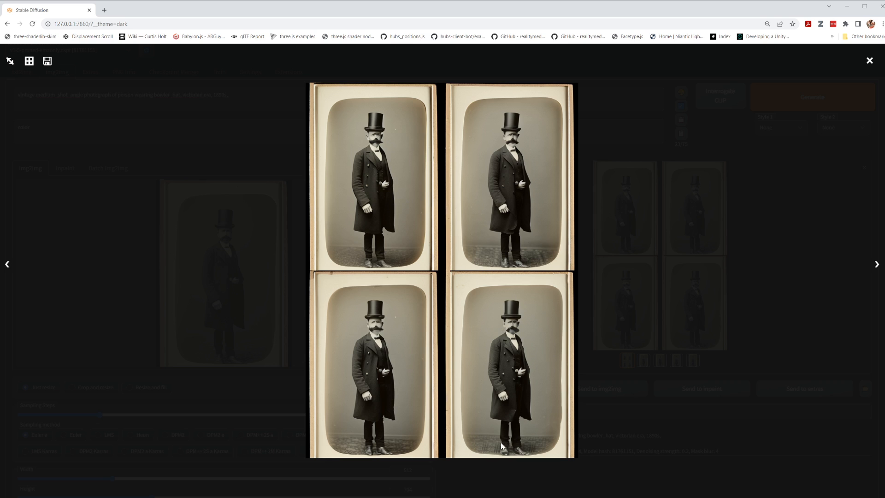
click(870, 61)
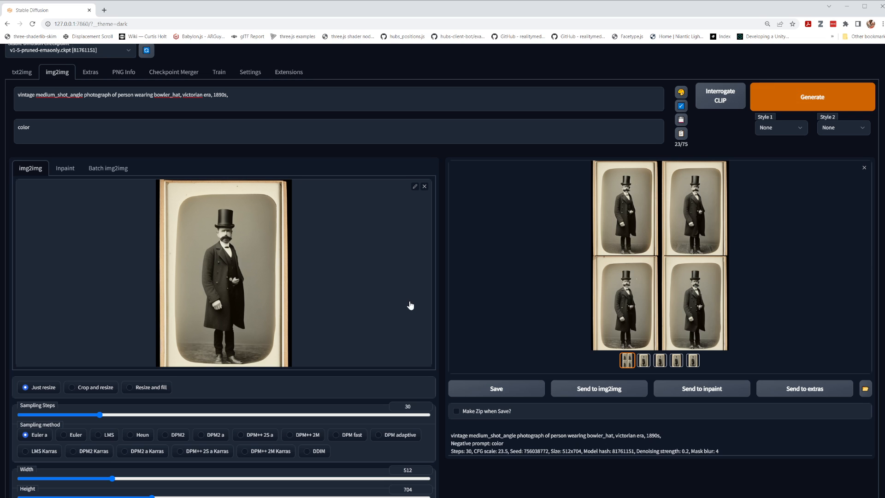
click(481, 303)
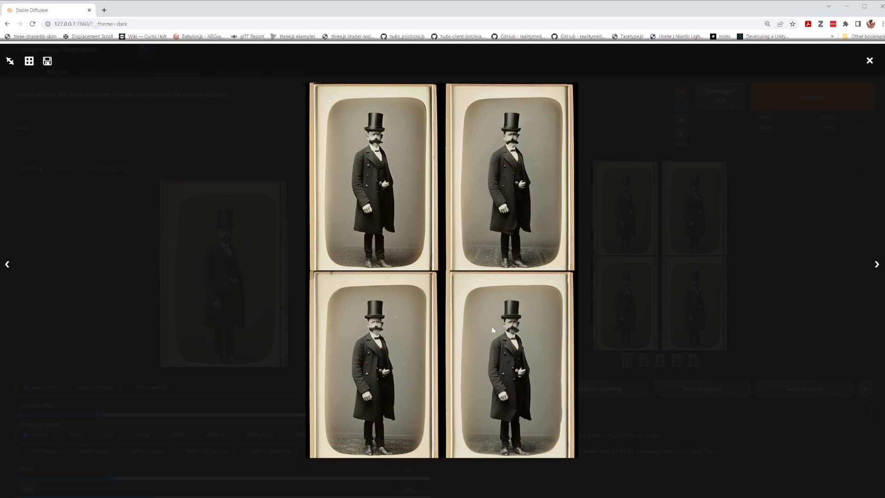
click(870, 61)
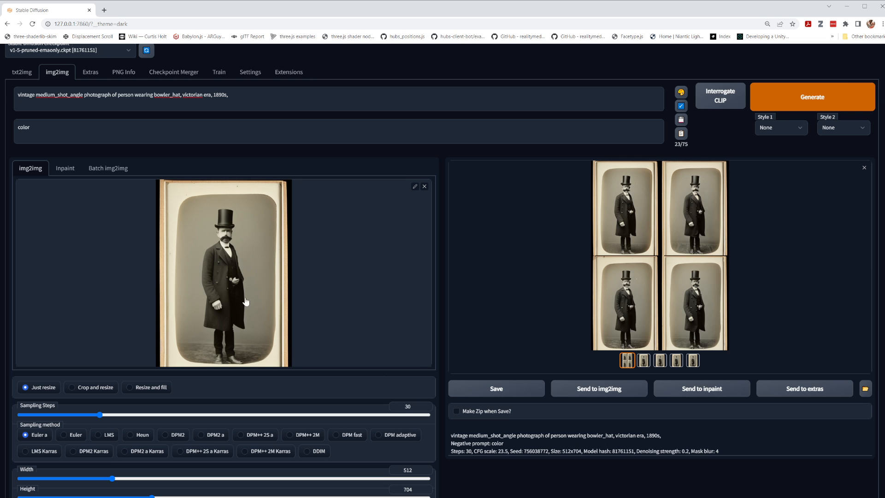
- Set the CFG scale to 10.5 and reduce the batch count to 1
scroll(237, 281, down, 2)
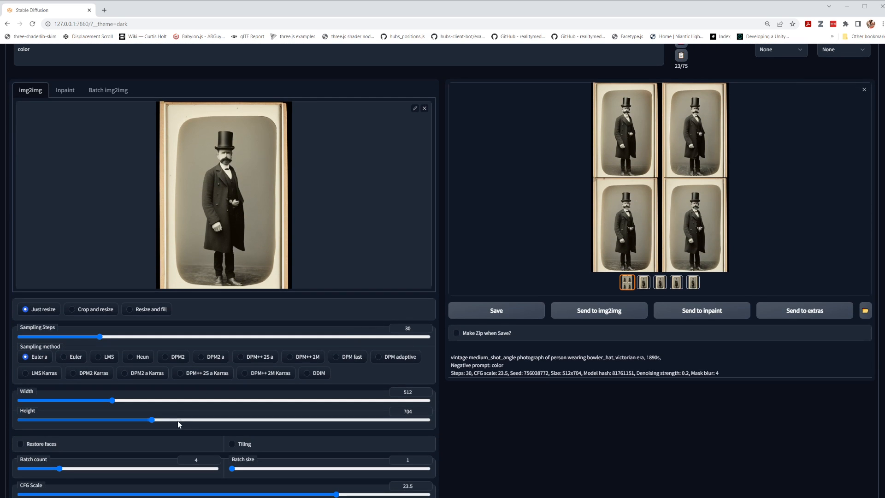
scroll(177, 412, down, 2)
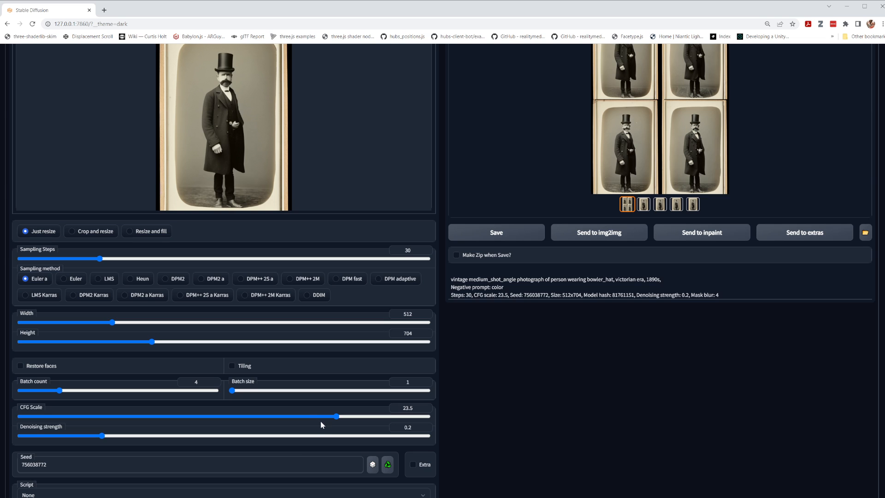
scroll(292, 454, down, 1)
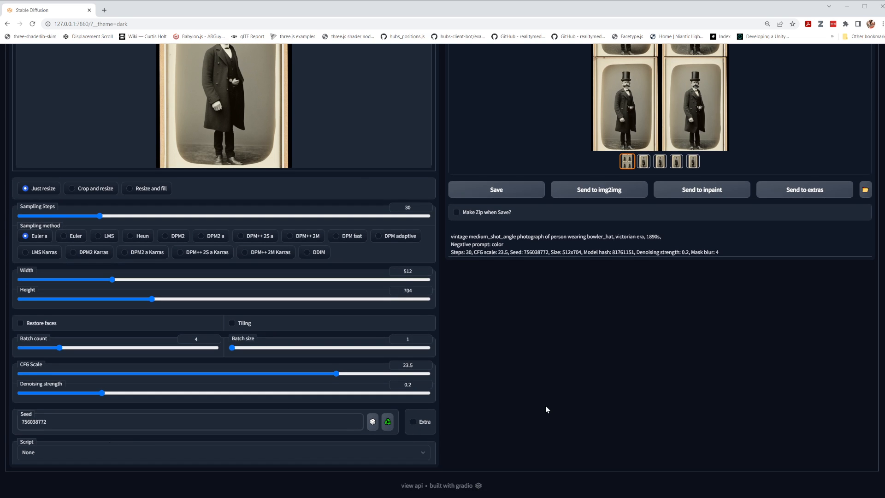
scroll(546, 406, up, 3)
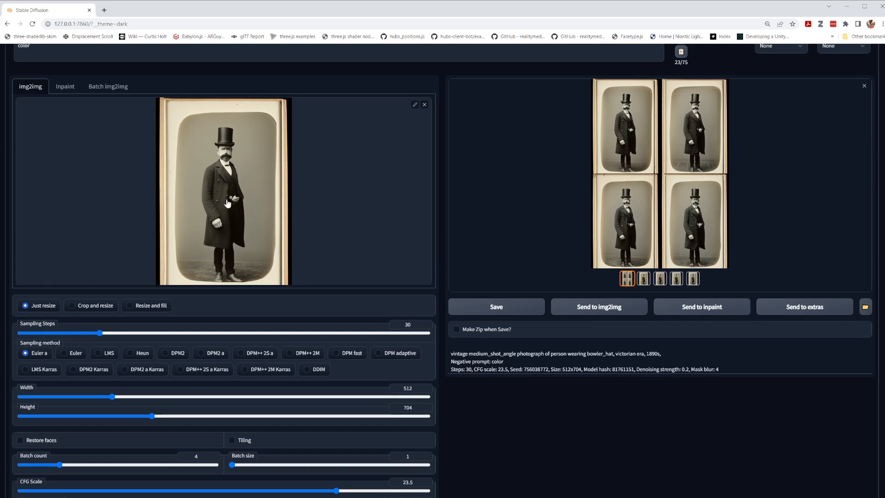
scroll(318, 407, down, 3)
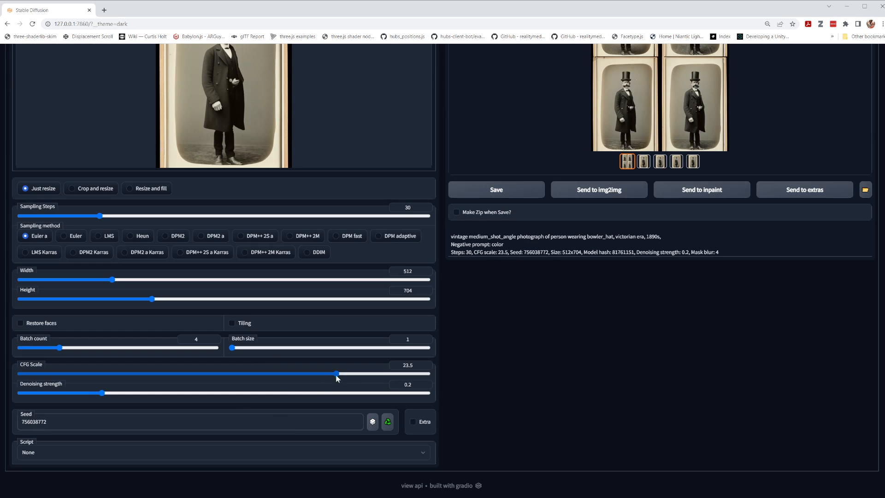
drag(337, 375, 154, 377)
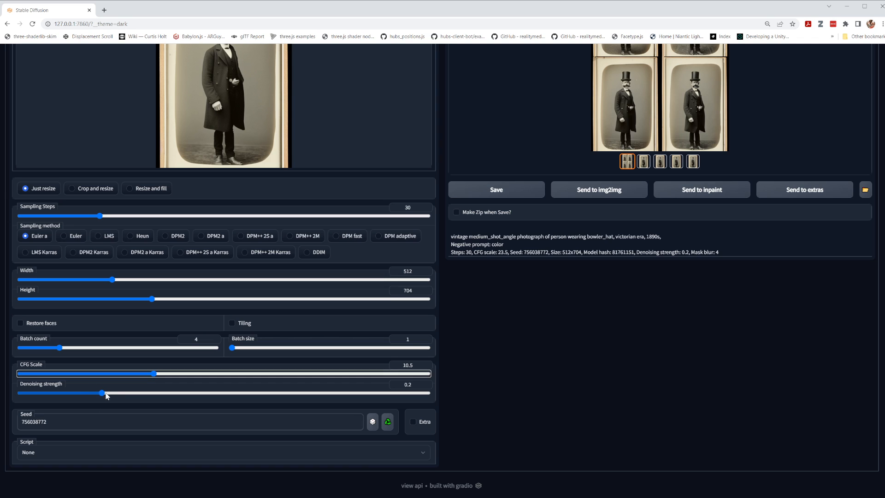
click(59, 348)
drag(59, 349, 6, 351)
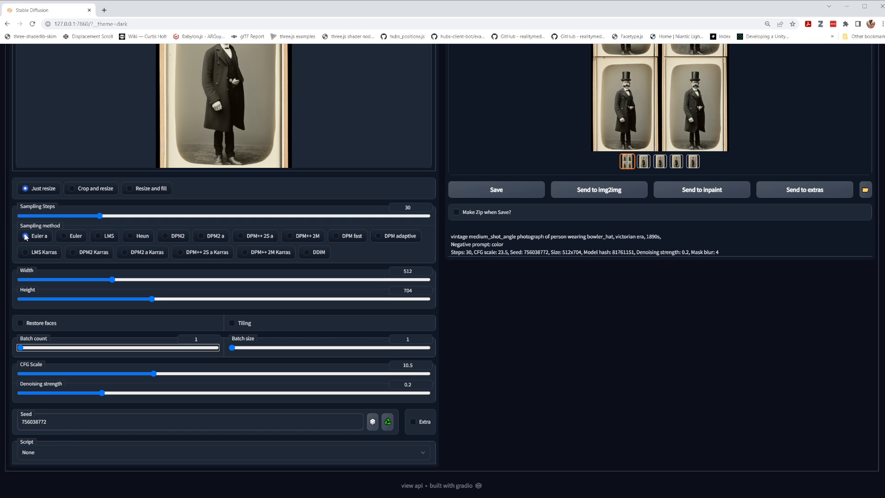
- Raise the CFG scale to about the middle of its range for the single-image img2img run
scroll(710, 175, up, 3)
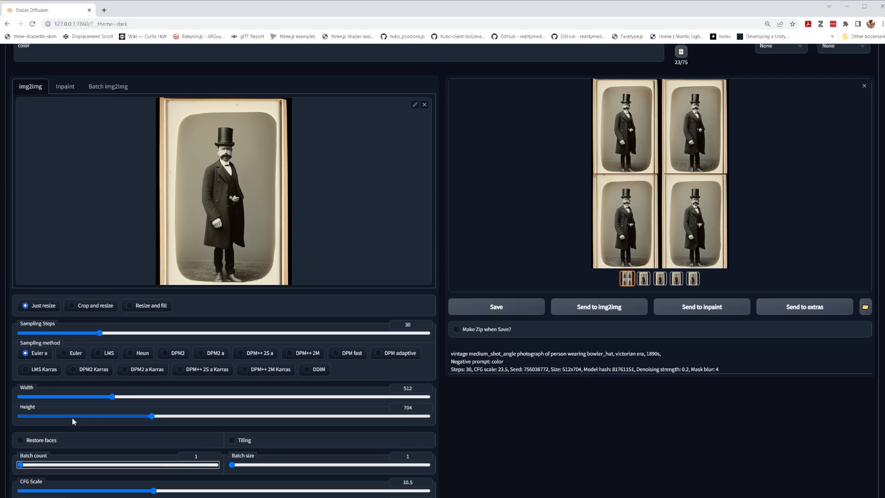
scroll(78, 412, down, 3)
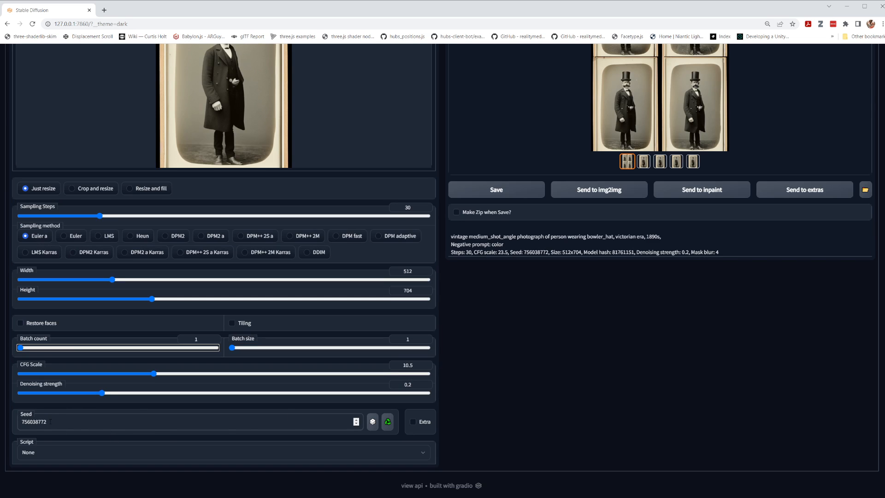
scroll(264, 346, up, 5)
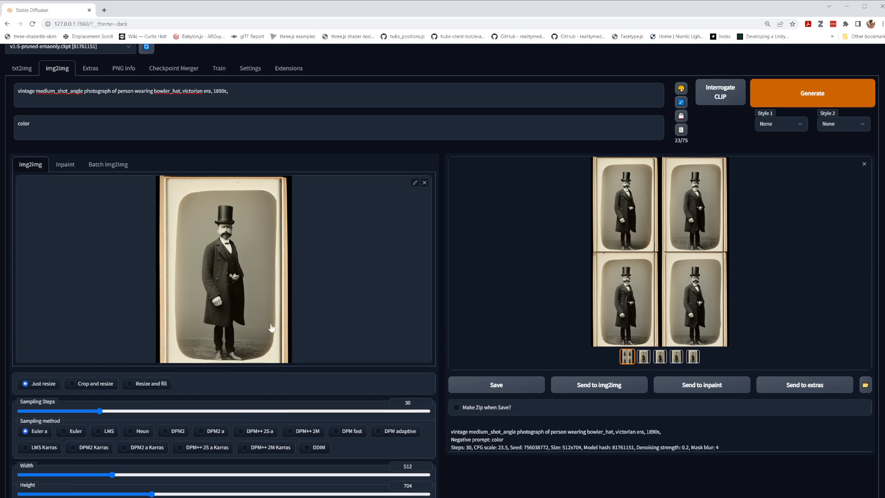
scroll(249, 280, down, 3)
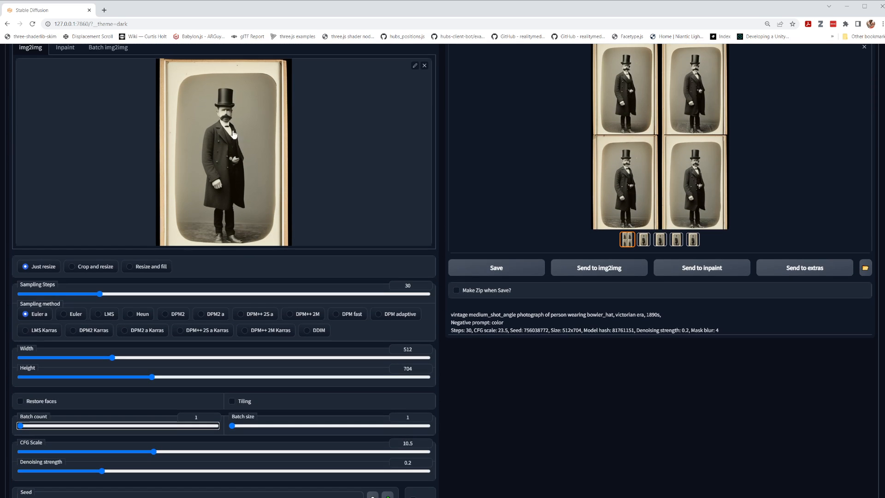
scroll(285, 269, up, 3)
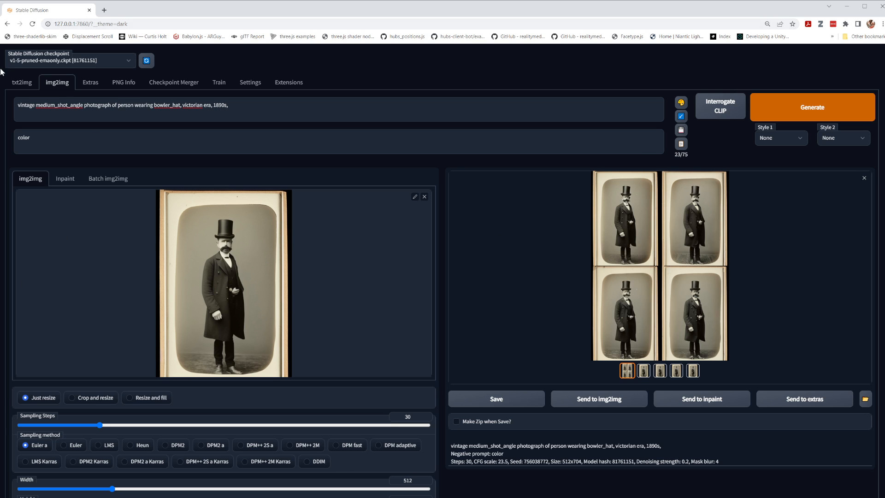
scroll(200, 321, down, 5)
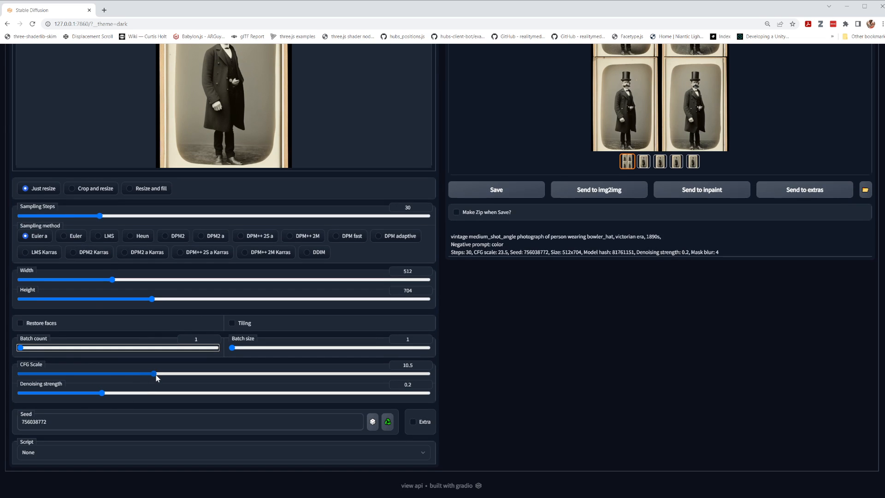
drag(155, 375, 224, 397)
- Replace the word "person" with "woman" in the img2img prompt
scroll(299, 181, up, 3)
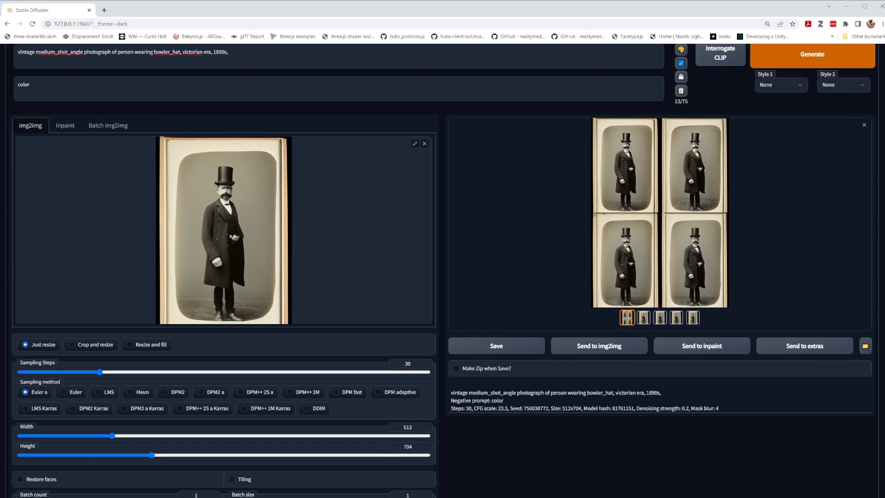
scroll(115, 133, up, 1)
triple_click(125, 105)
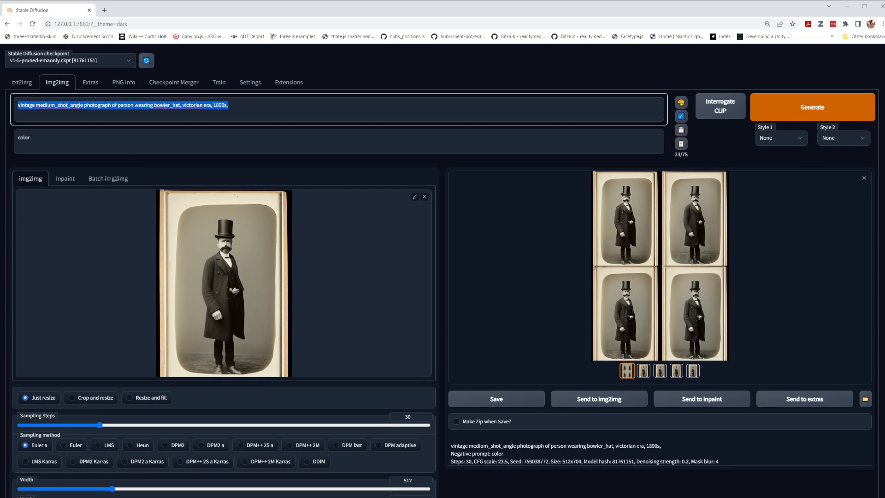
click(126, 105)
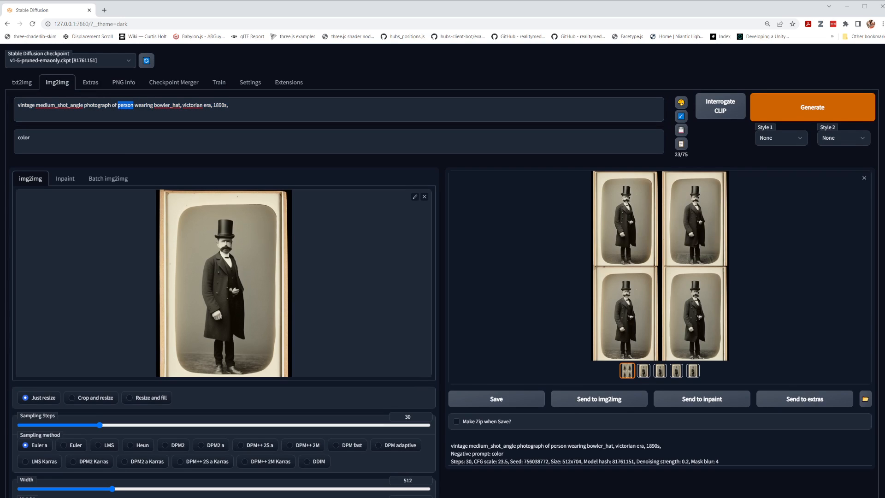
text(woman)
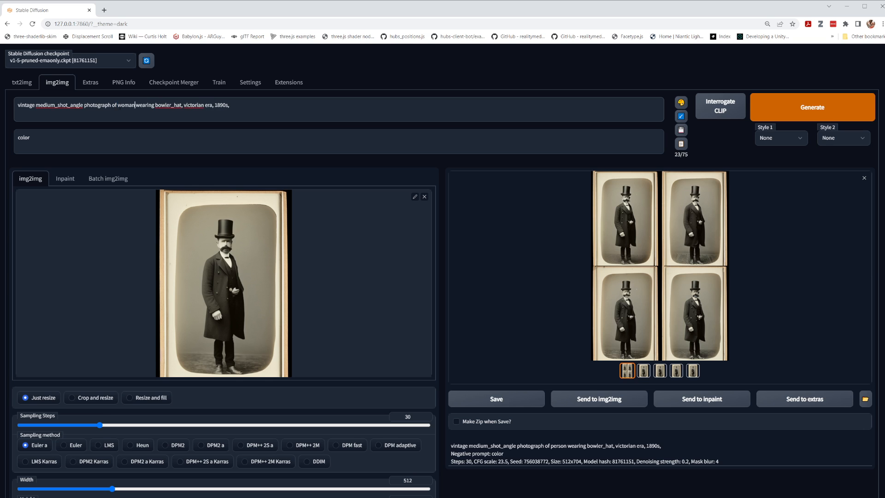
scroll(147, 179, down, 2)
scroll(79, 237, up, 3)
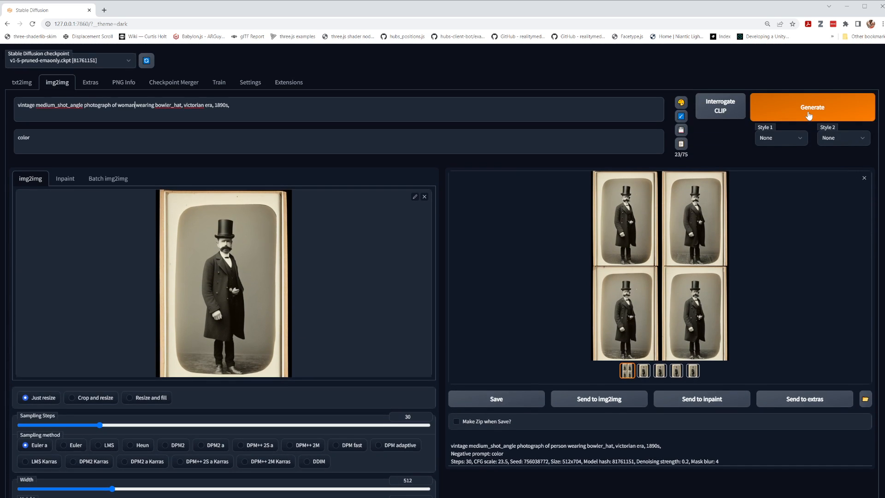
- Generate the img2img variation from the "woman" prompt and inspect the result enlarged
click(810, 116)
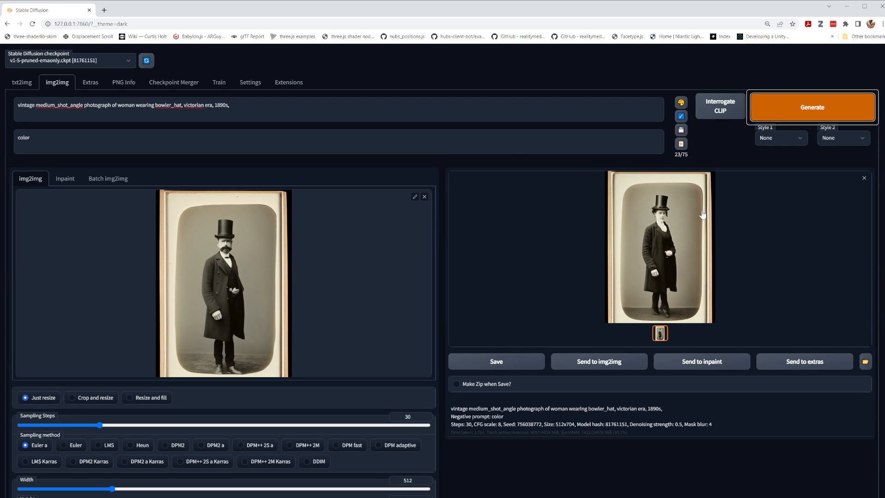
click(665, 309)
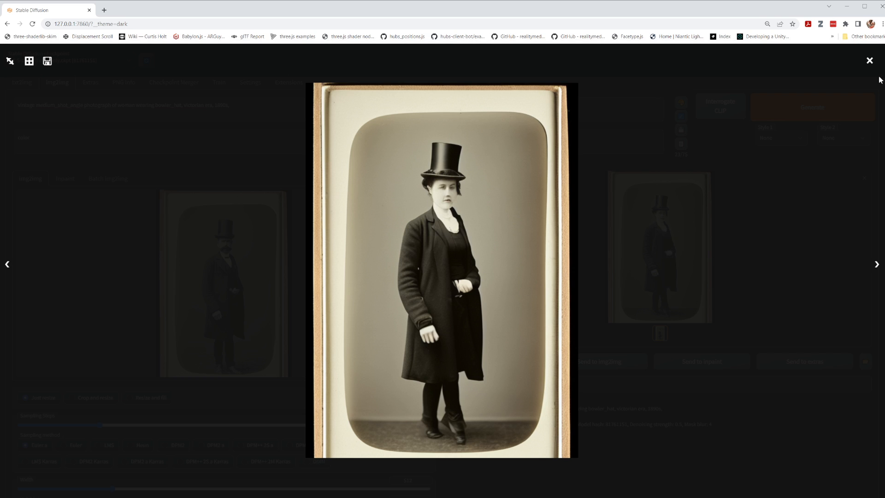
click(871, 62)
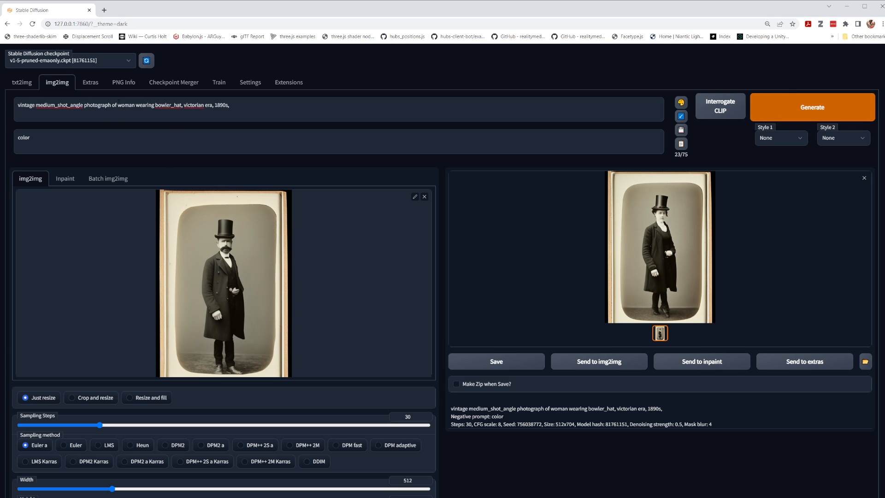
- Shorten "bowler_hat" to "hat" in the img2img prompt
double_click(126, 105)
drag(174, 105, 158, 105)
key(BackSpace)
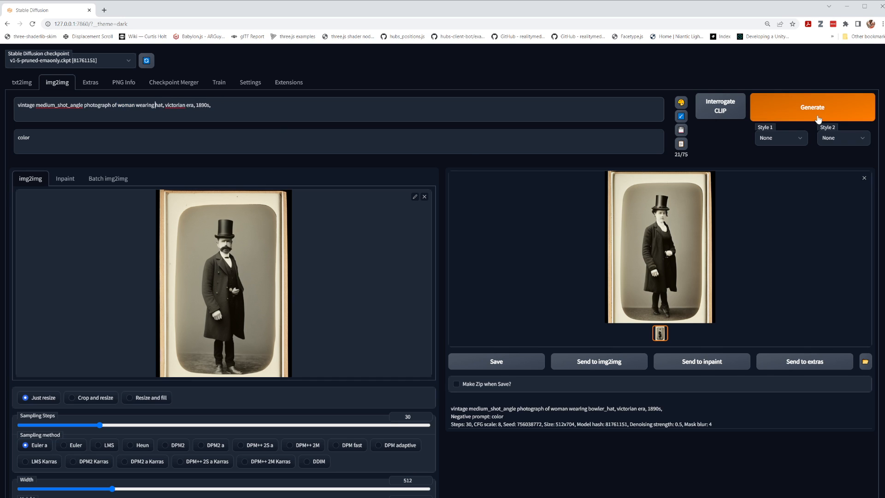
- Generate the portrait from the shortened hat prompt and inspect it enlarged
click(765, 114)
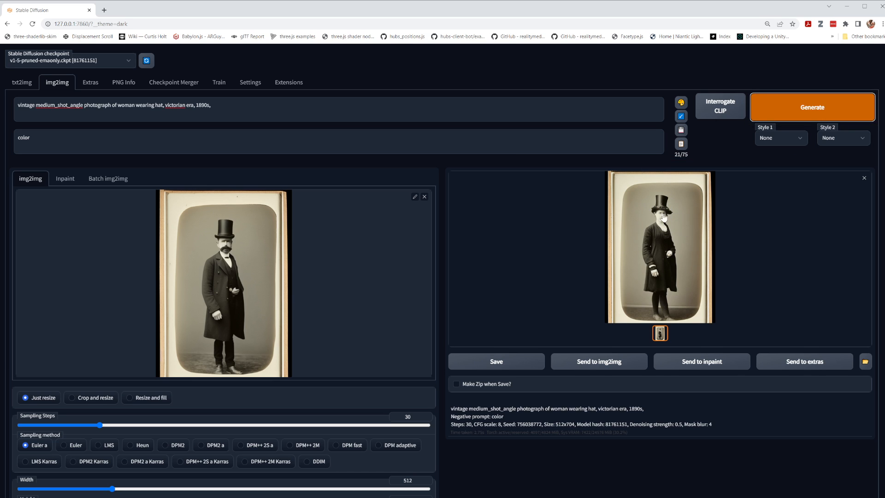
click(683, 233)
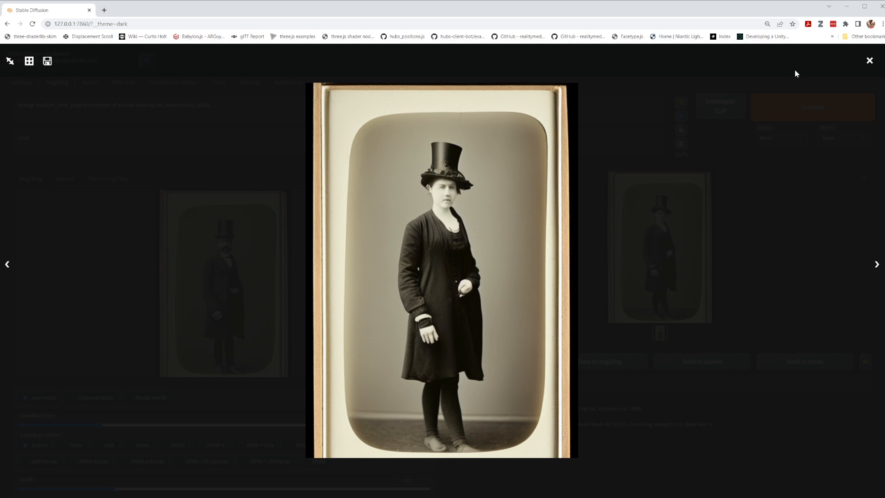
click(868, 61)
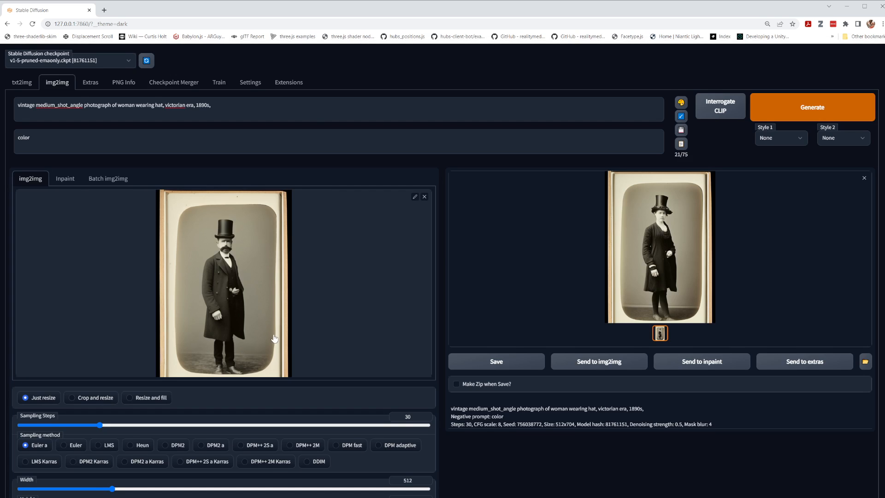
- Set the denoising strength to 0.7 and the CFG scale to 14
scroll(274, 341, down, 3)
scroll(274, 345, down, 2)
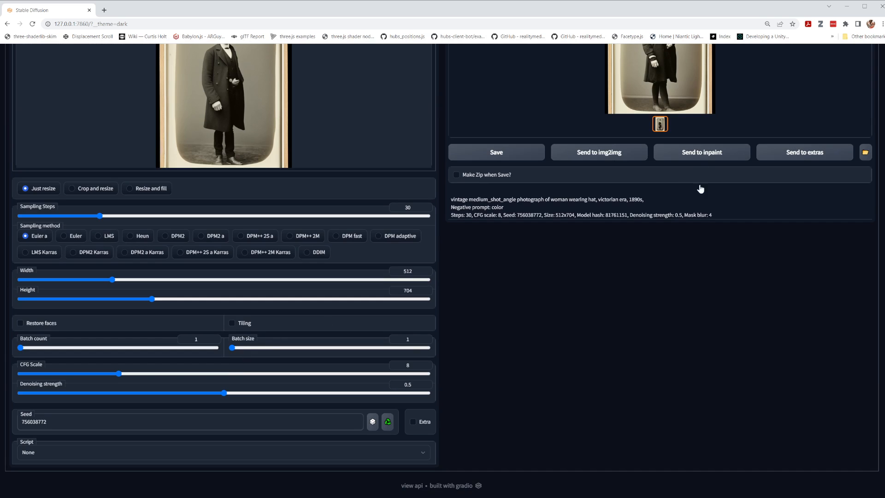
scroll(701, 189, up, 3)
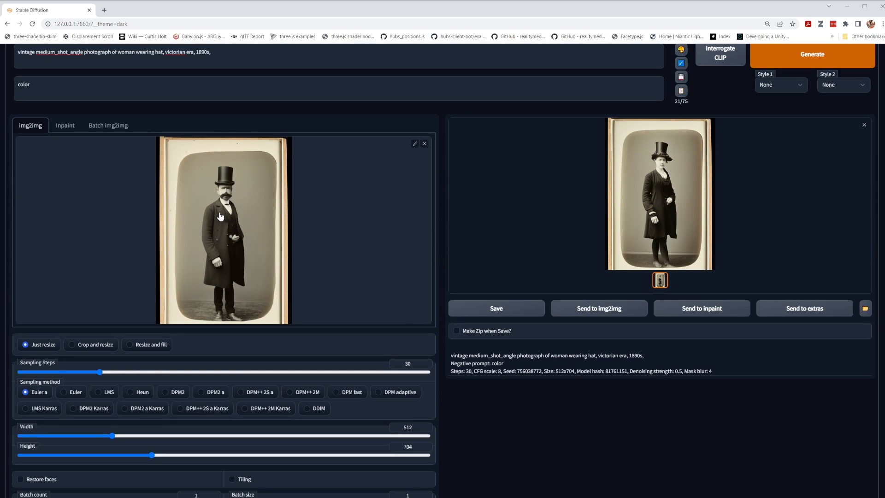
scroll(240, 346, down, 3)
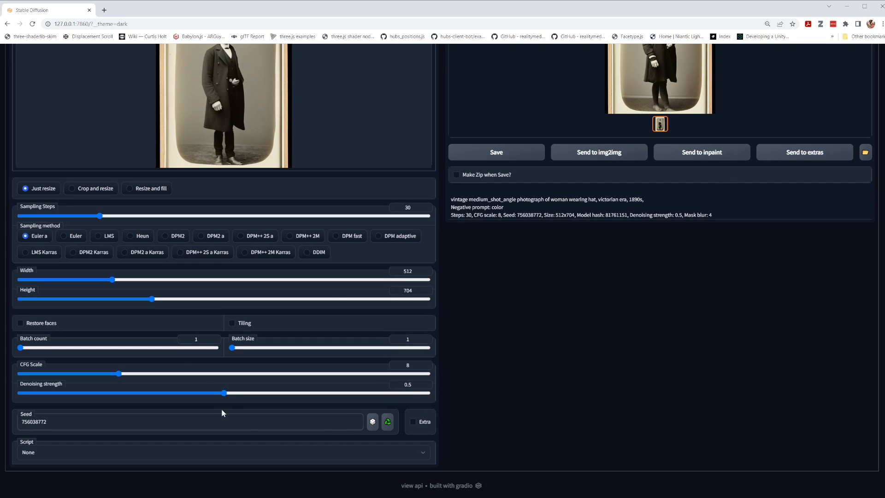
drag(227, 395, 306, 392)
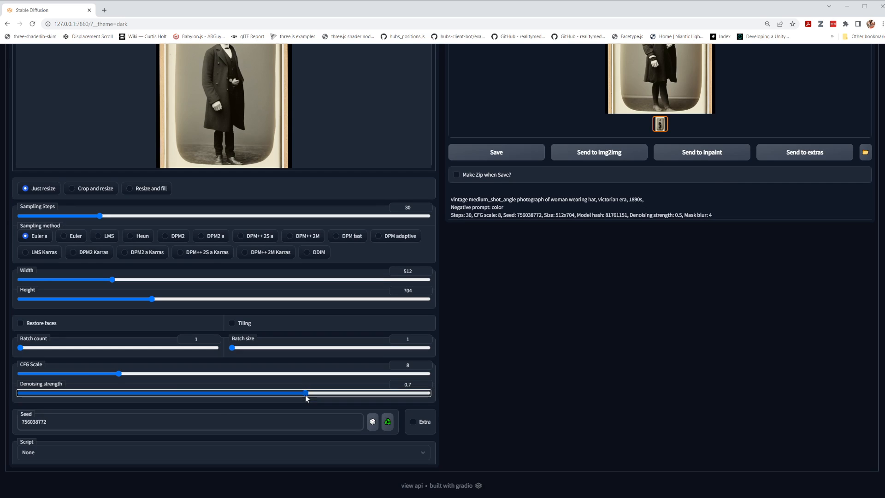
drag(119, 375, 202, 374)
- Generate the variation with the higher denoising strength and CFG scale, and inspect it enlarged
scroll(814, 396, up, 4)
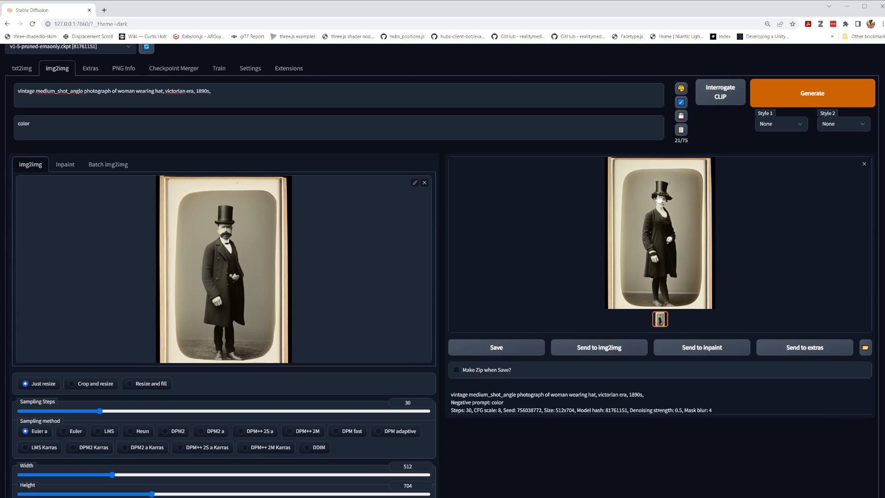
click(804, 96)
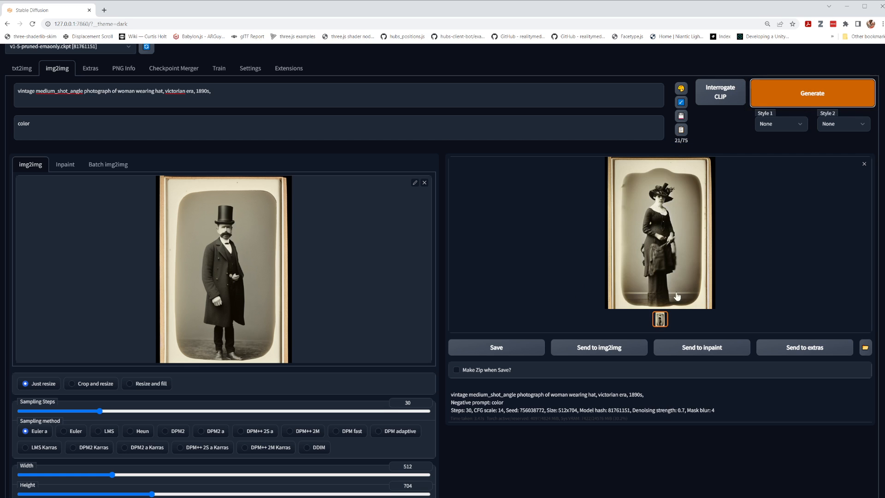
click(663, 210)
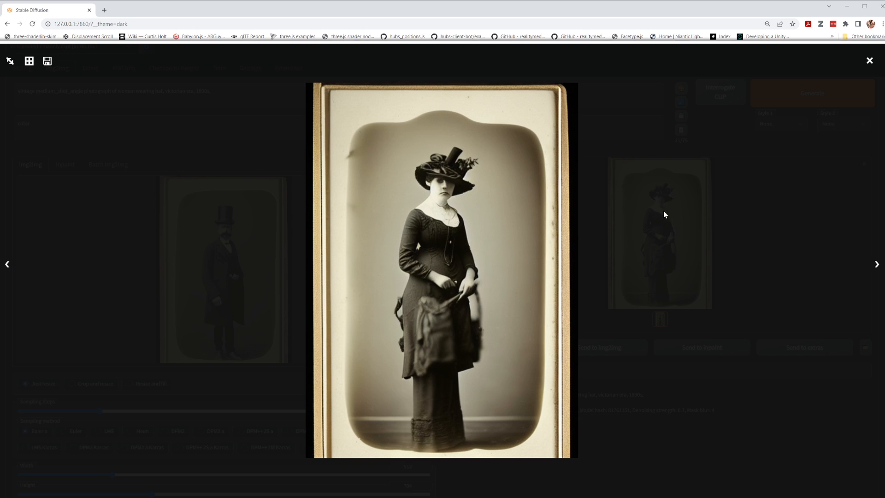
click(870, 60)
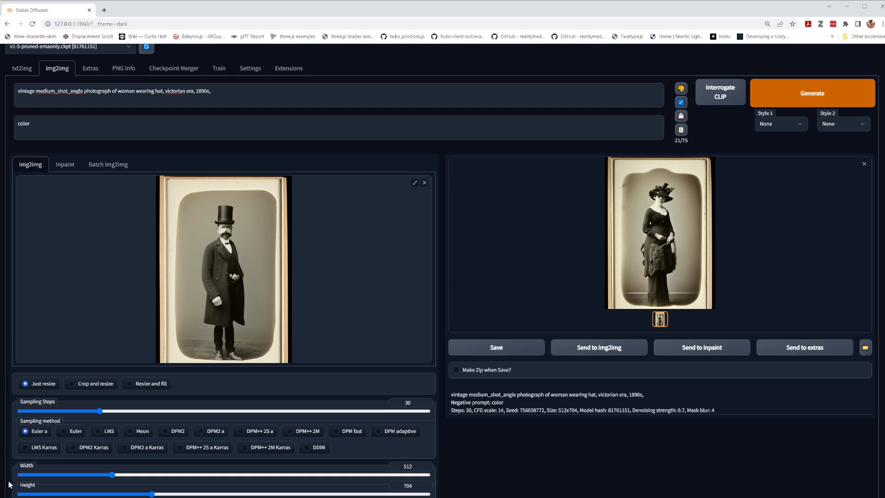
- Regenerate the portrait with Restore faces enabled and inspect the face in the enlarged result
scroll(28, 448, down, 3)
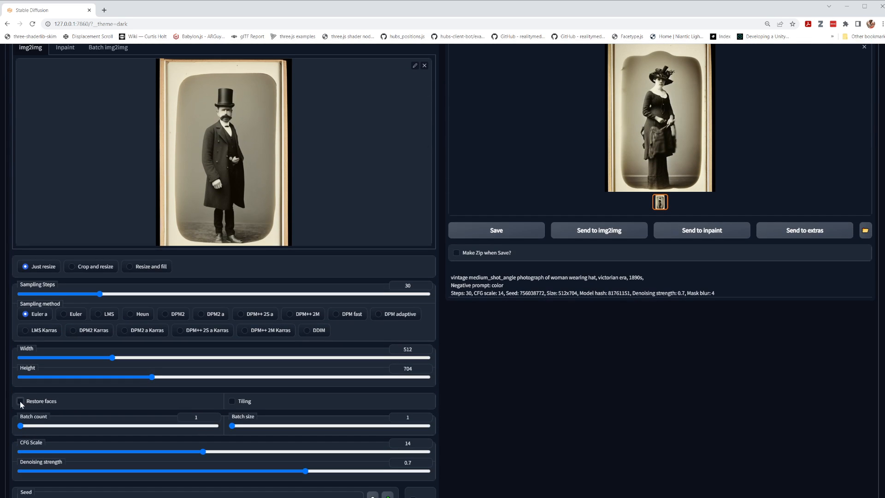
scroll(830, 161, up, 3)
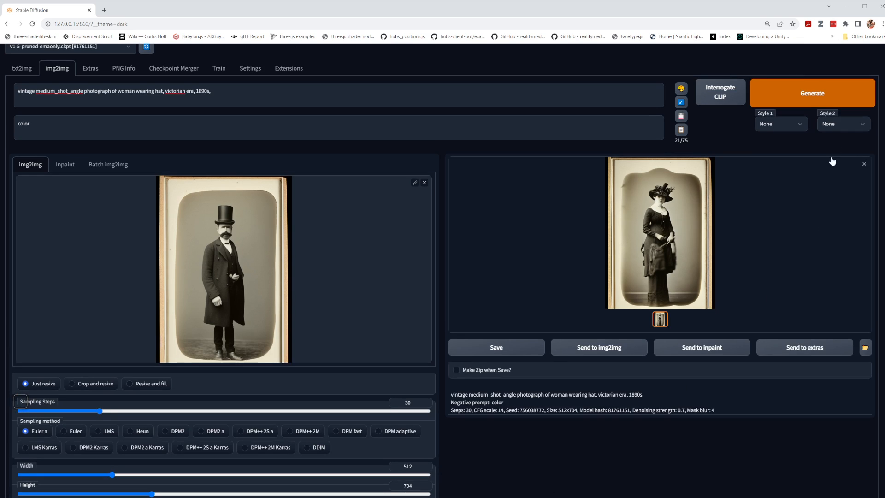
click(829, 96)
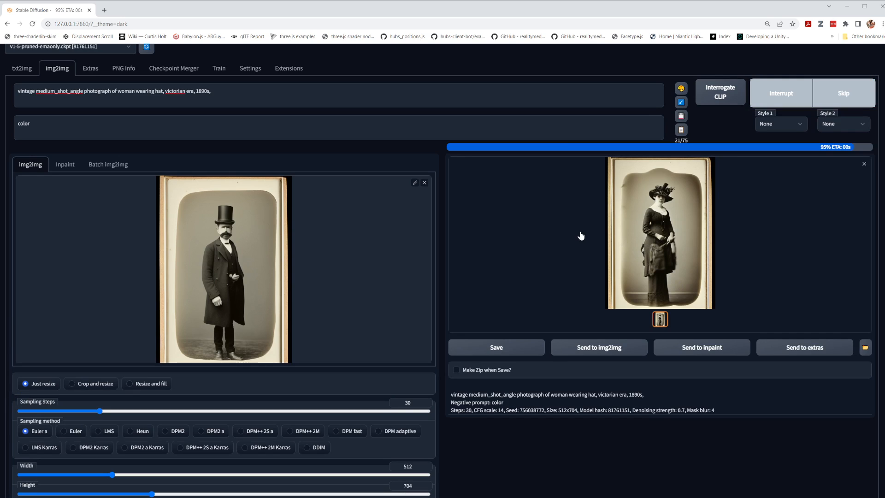
click(671, 247)
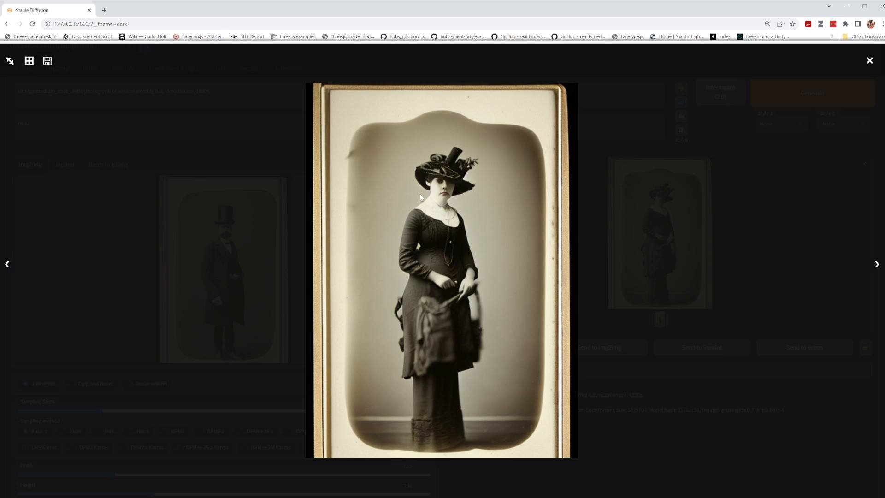
click(870, 61)
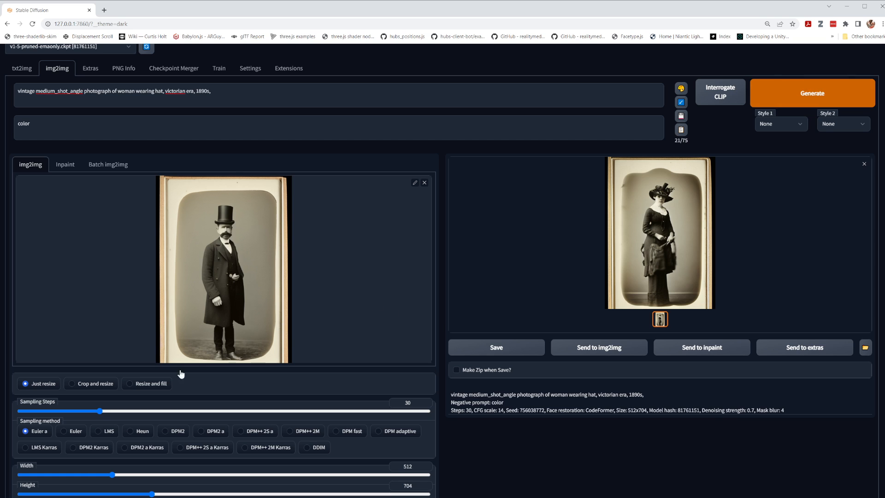
- Regenerate the portrait with the CFG scale lowered to 5.5 and inspect the result enlarged
scroll(99, 286, down, 3)
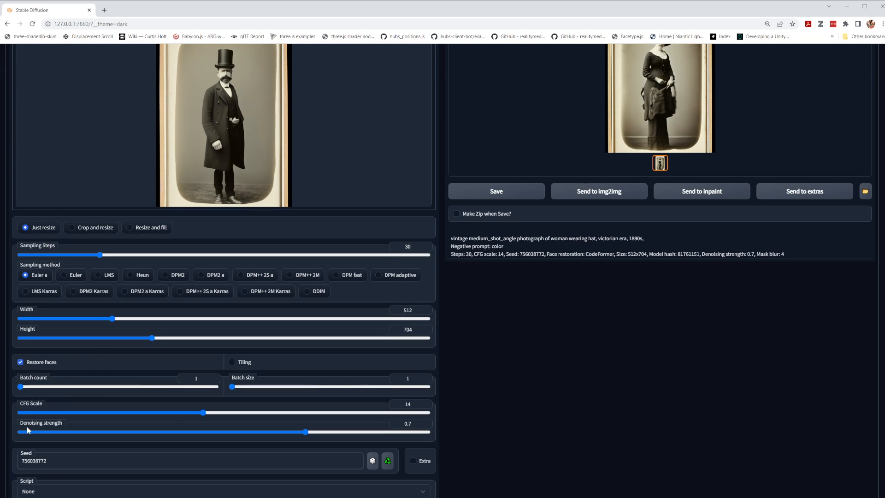
drag(202, 414, 88, 414)
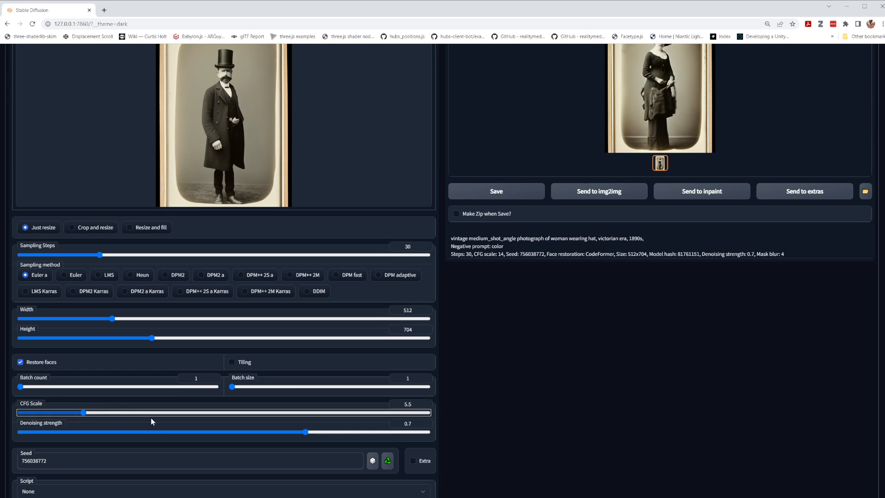
scroll(837, 334, up, 4)
click(797, 110)
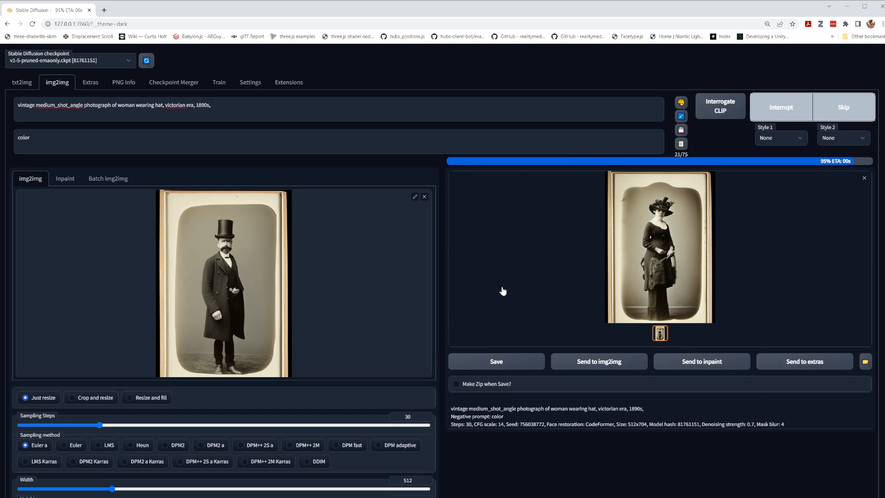
click(684, 249)
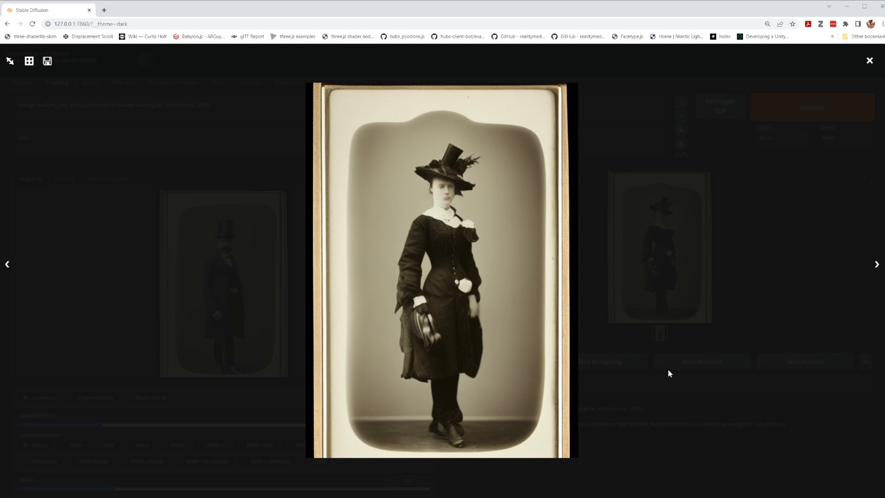
click(870, 61)
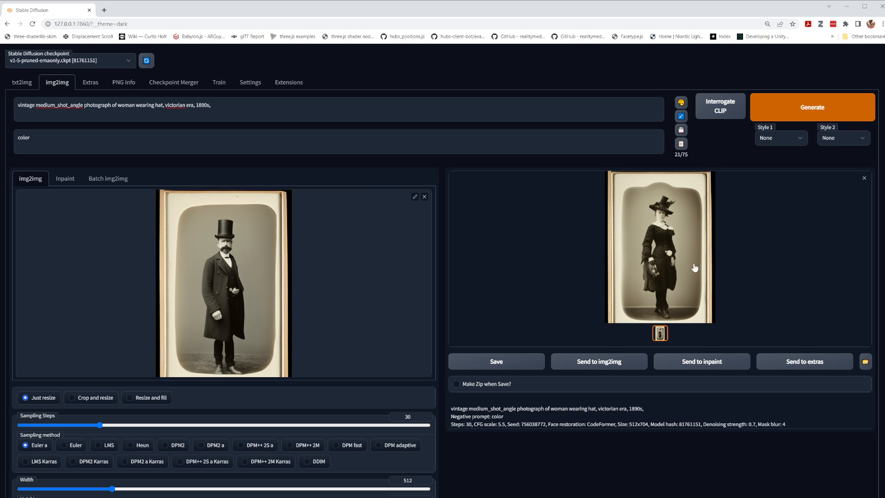
- Set the denoising strength to 0.34 and the CFG scale to 23
scroll(691, 270, down, 2)
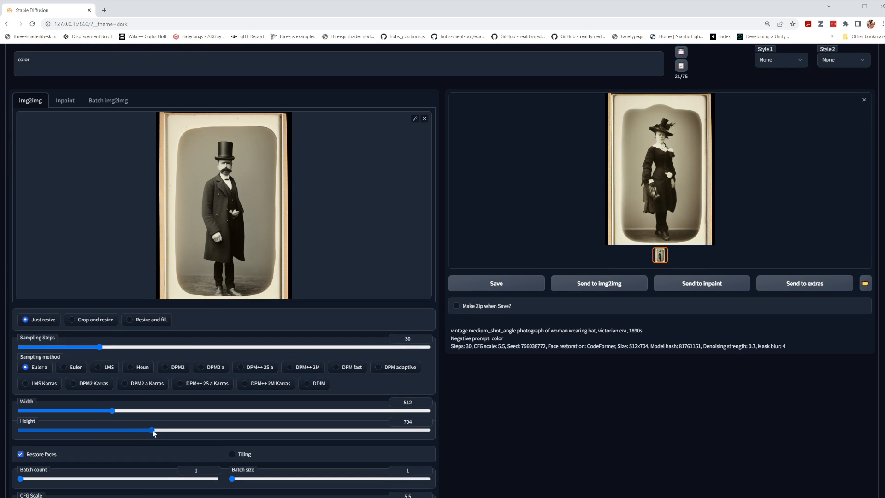
scroll(169, 435, down, 3)
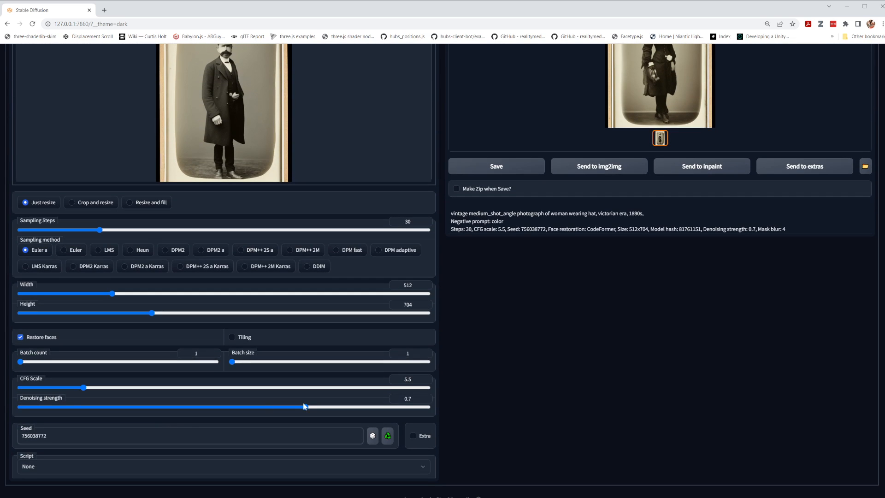
drag(306, 407, 159, 407)
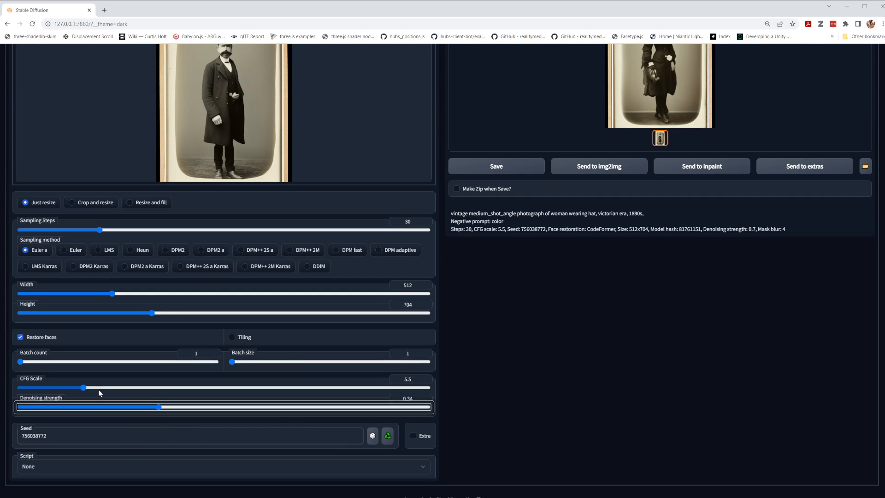
drag(99, 388, 336, 383)
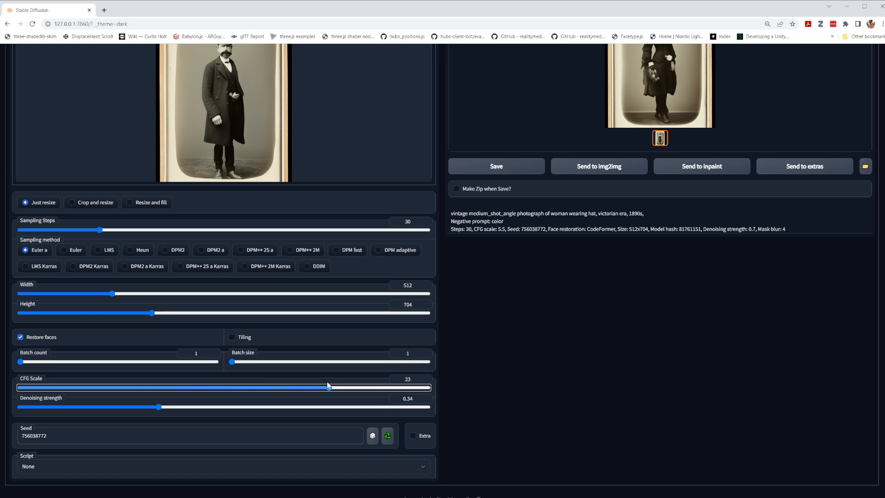
- Generate the variation with low denoising strength and high CFG scale, and inspect it enlarged
scroll(702, 379, up, 3)
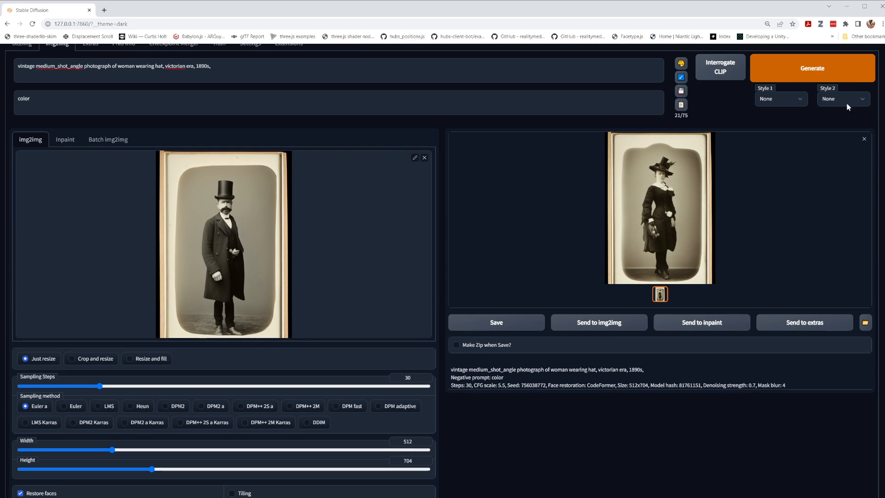
click(839, 78)
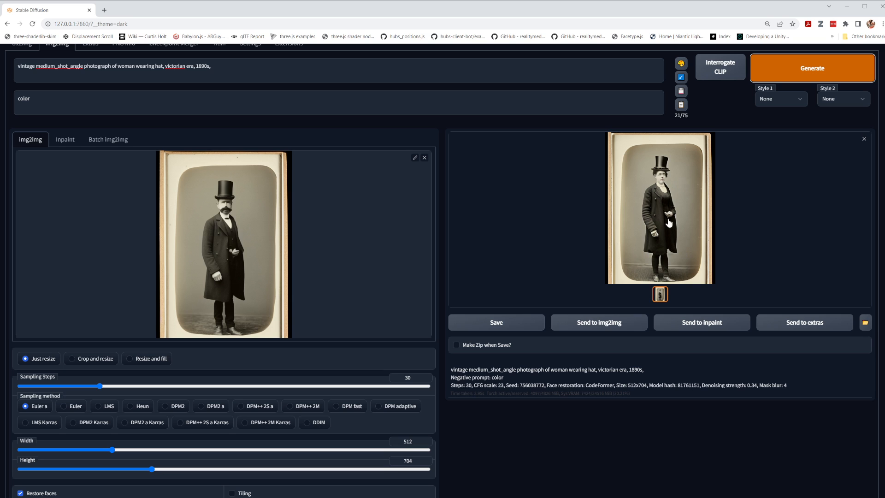
click(664, 208)
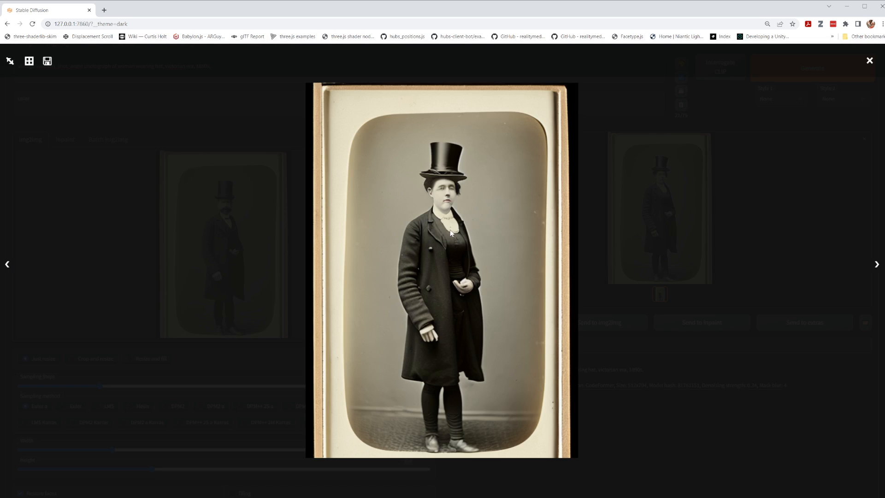
click(870, 63)
scroll(217, 337, down, 3)
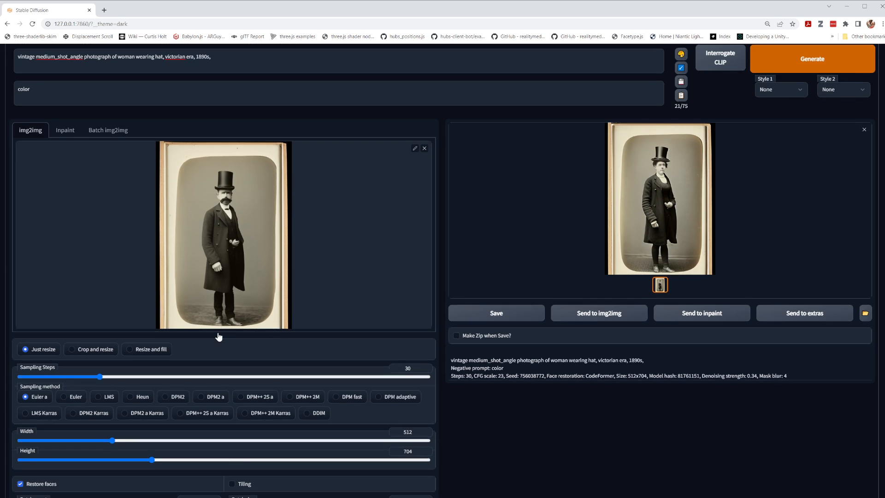
scroll(204, 337, up, 3)
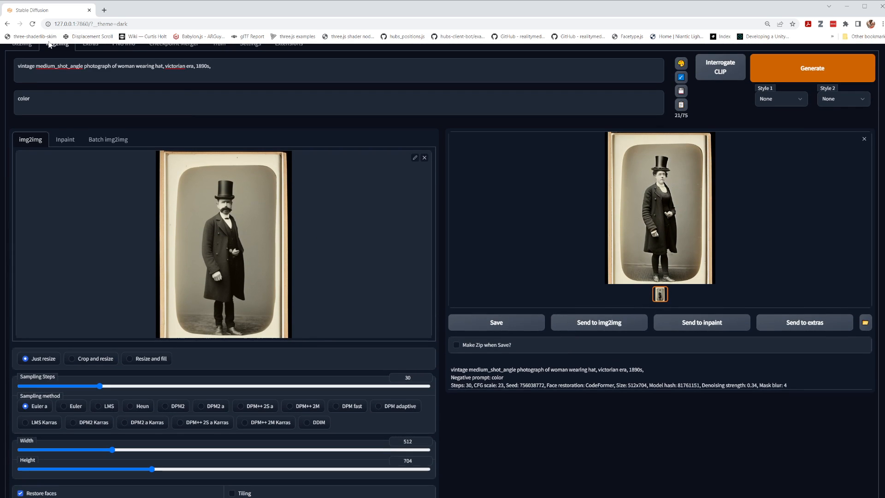
scroll(118, 248, up, 1)
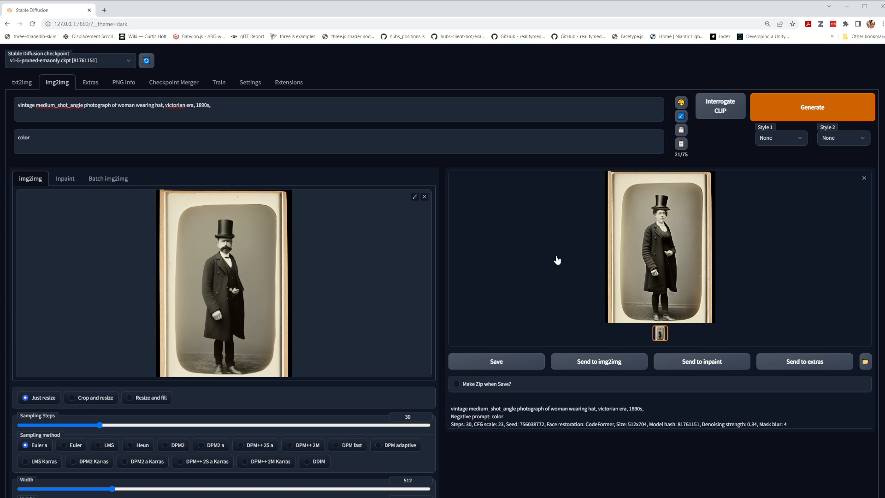
- Lower the CFG scale to 4 and the denoising strength to 0.3
scroll(526, 265, down, 2)
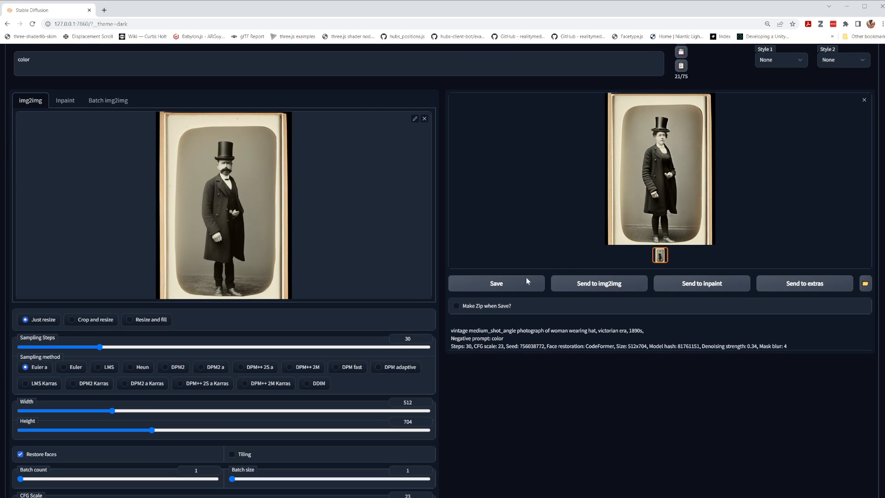
scroll(235, 201, up, 2)
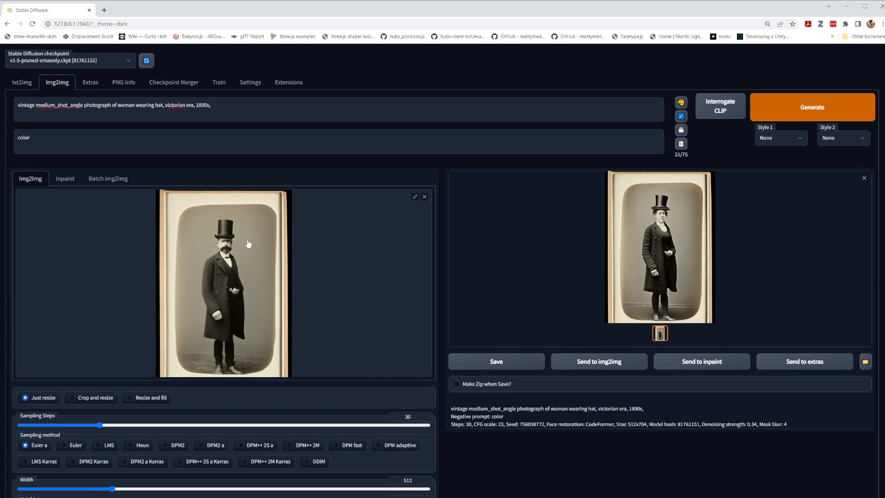
scroll(258, 318, down, 2)
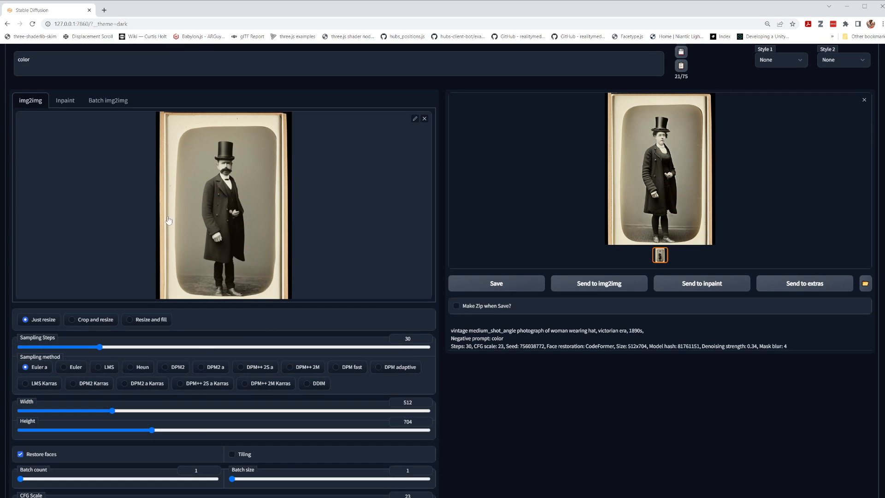
scroll(182, 414, down, 3)
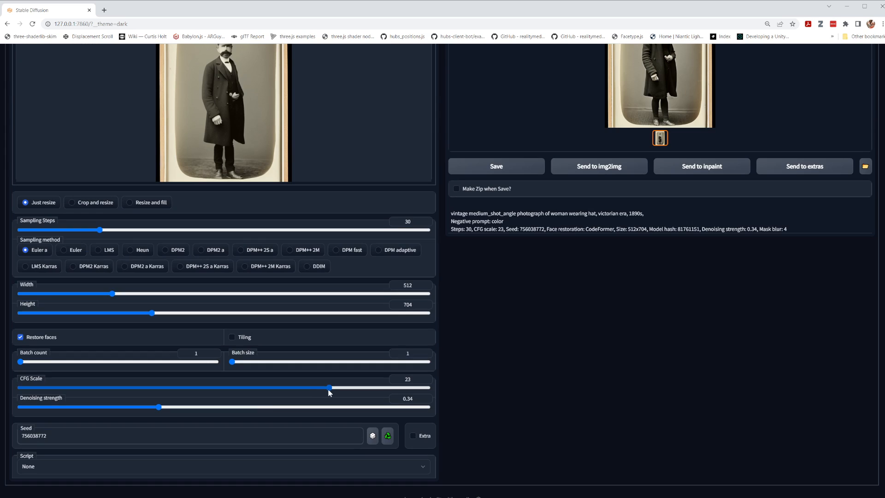
drag(329, 388, 63, 391)
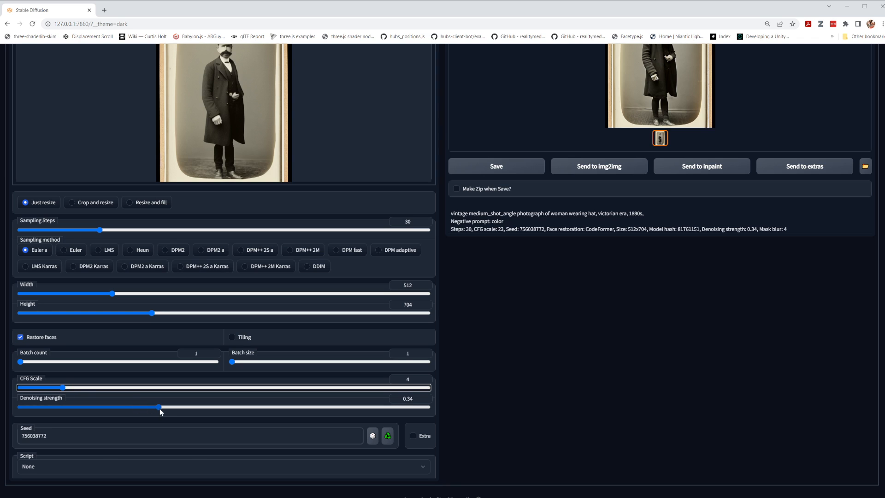
mouse_move(159, 406)
mouse_down()
mouse_move(216, 406)
mouse_move(145, 412)
mouse_up()
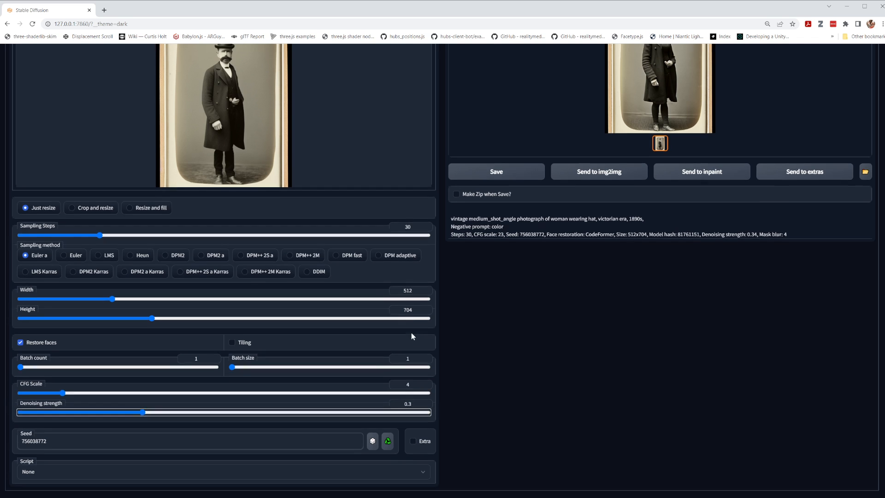
- Generate the portrait with the lowered CFG scale and denoising strength, and inspect the result enlarged
scroll(411, 333, up, 4)
click(829, 76)
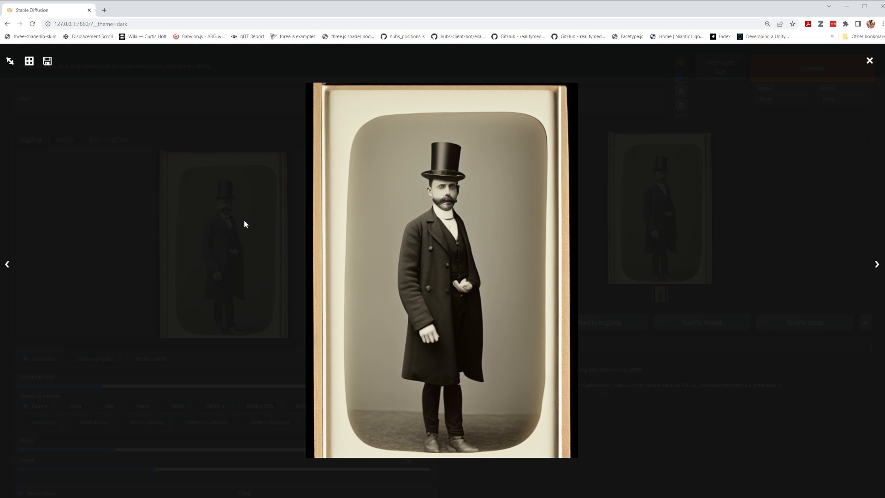
click(244, 225)
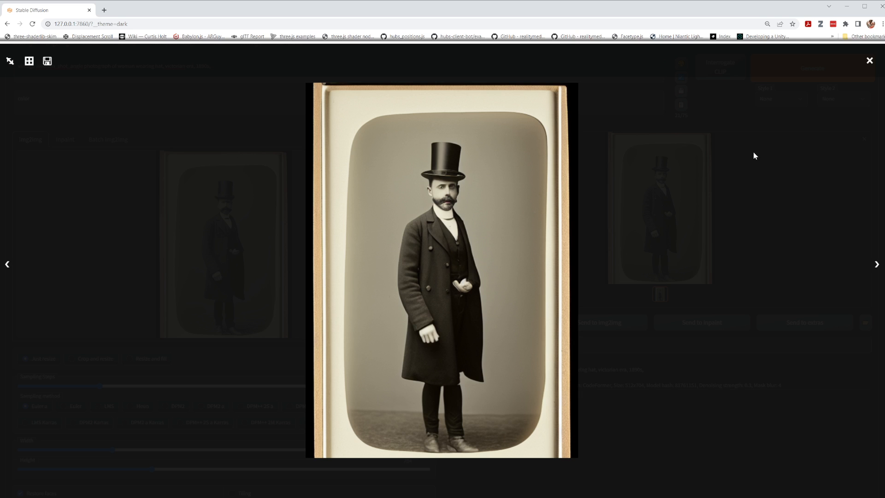
click(871, 62)
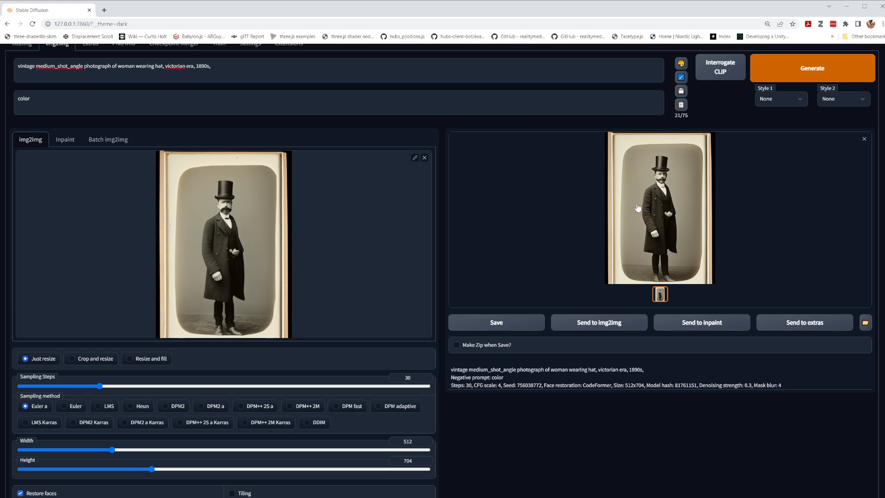
click(665, 205)
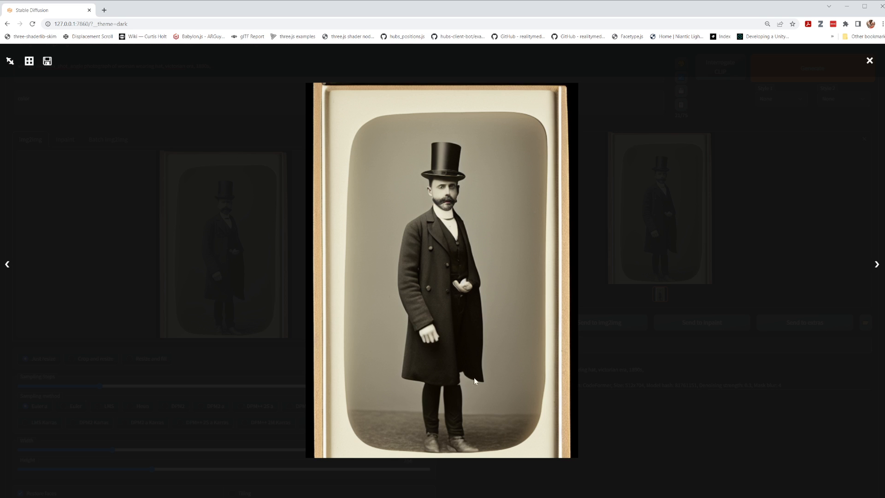
click(869, 61)
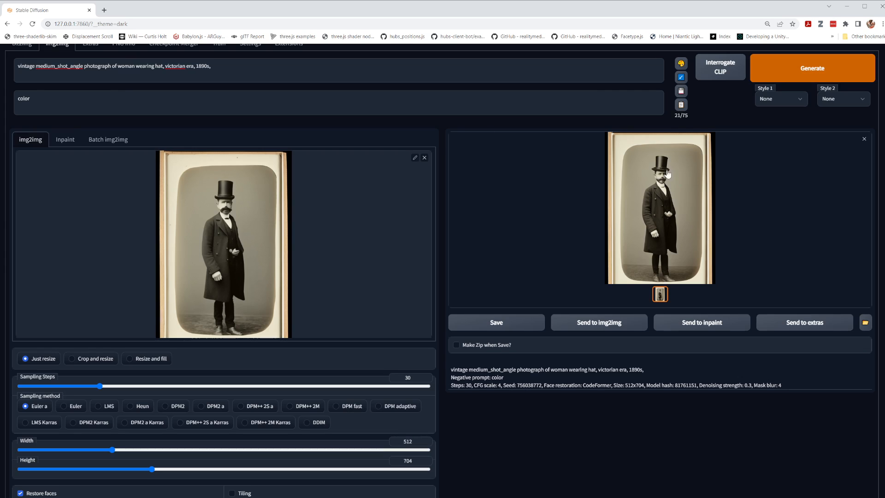
- Reduce the CFG scale to its minimum of 1 and regenerate the portrait
double_click(128, 67)
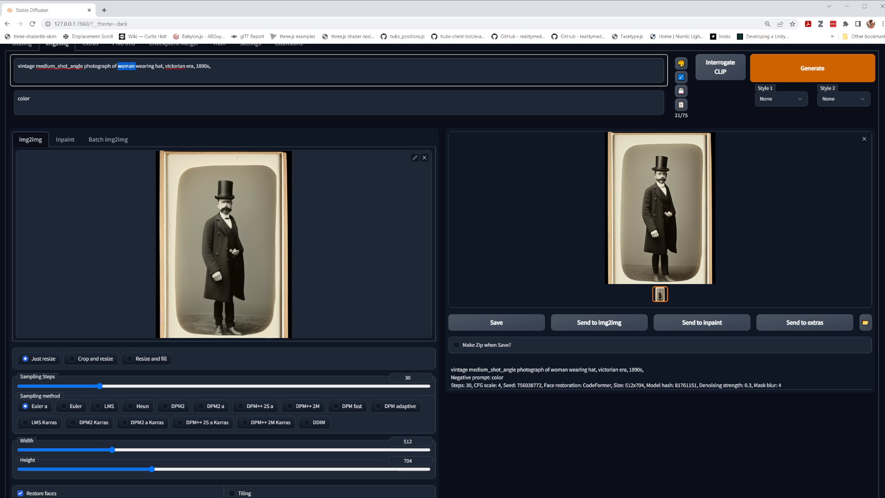
scroll(366, 259, down, 3)
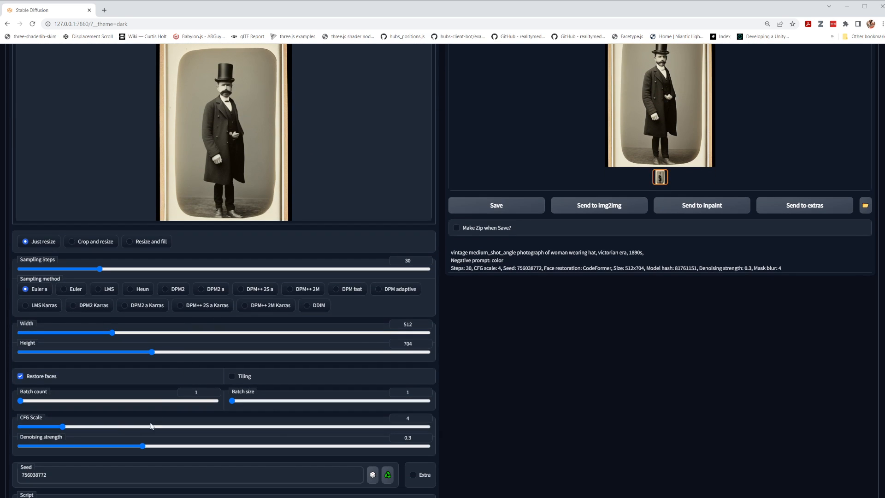
mouse_move(63, 428)
mouse_down()
mouse_move(76, 431)
mouse_move(67, 432)
mouse_up()
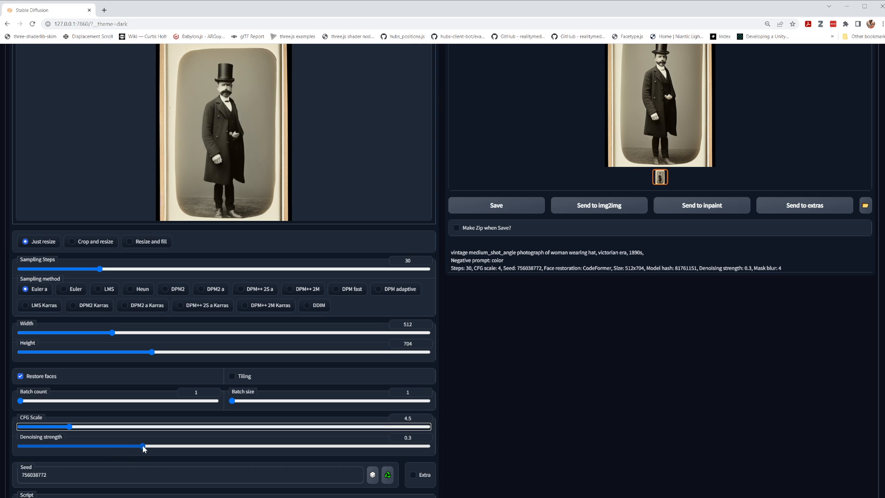
drag(70, 427, 2, 424)
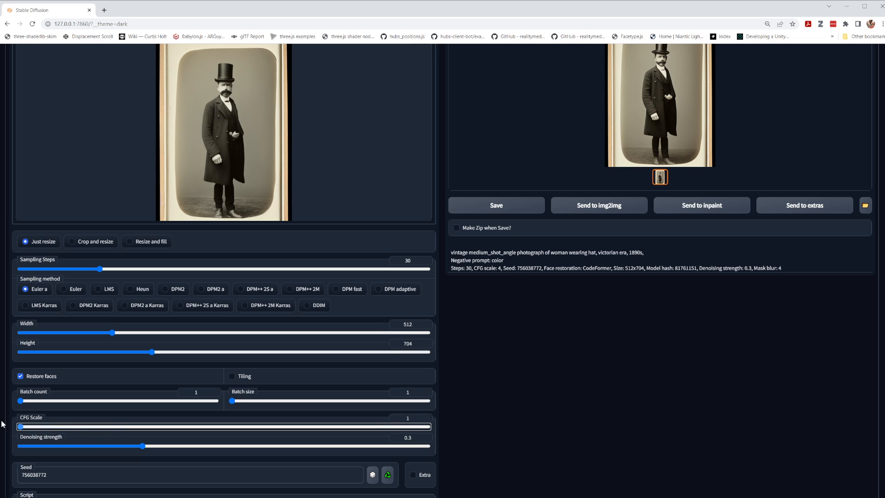
scroll(672, 239, up, 4)
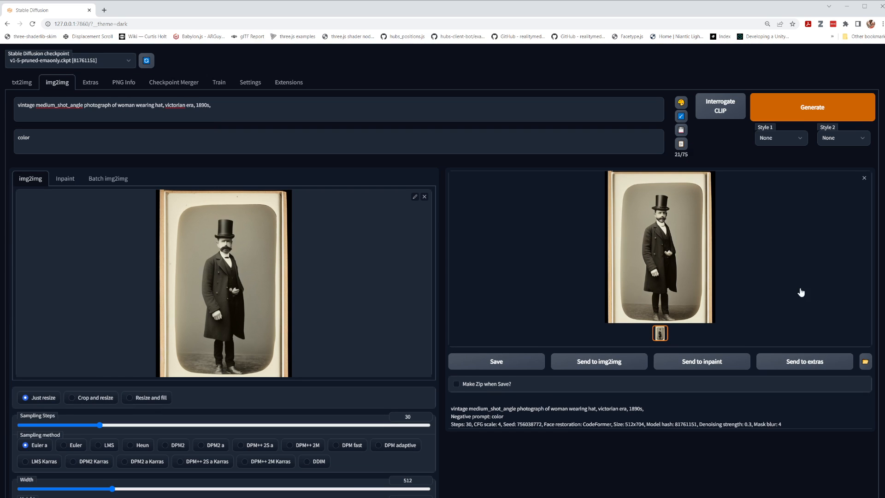
click(843, 121)
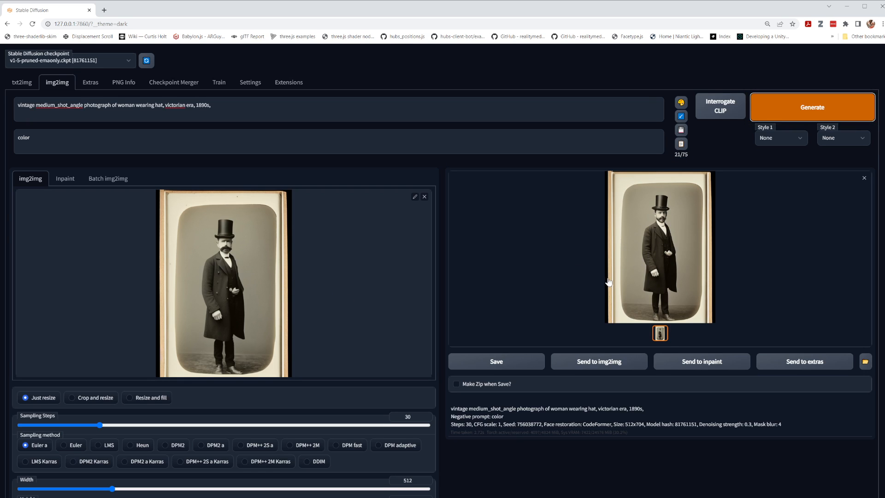
- Turn off Restore faces and generate the portrait again
scroll(607, 277, down, 3)
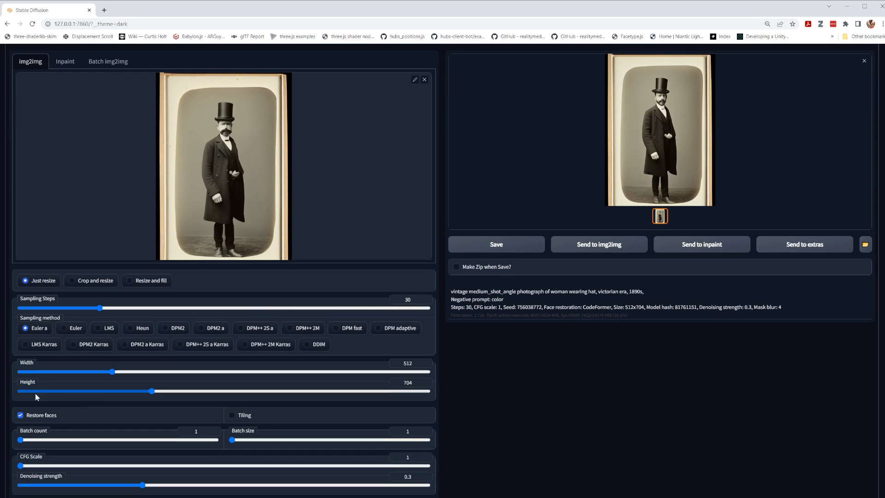
click(20, 415)
scroll(757, 245, up, 3)
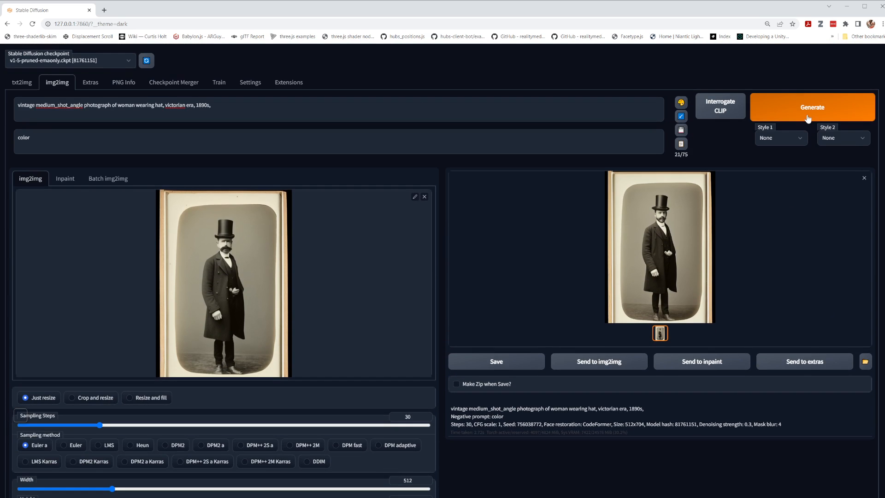
click(811, 111)
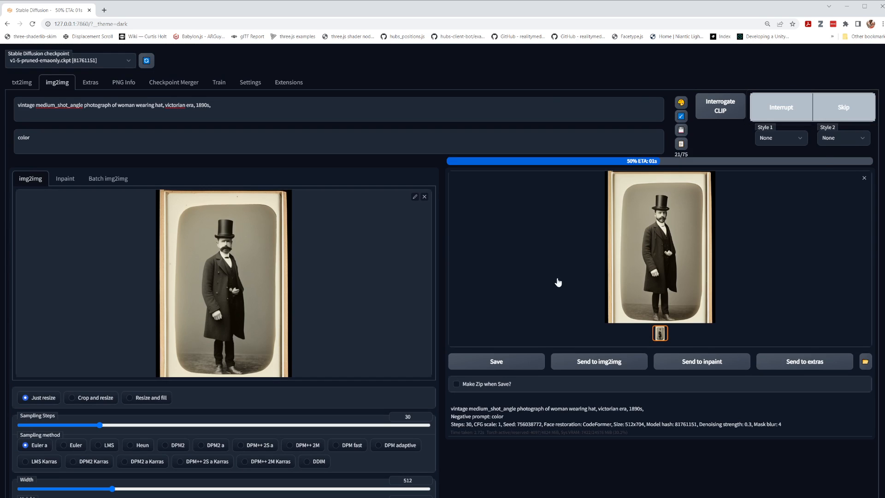
- Raise the CFG scale to 13, regenerate the portrait, and review the result against its settings
scroll(436, 299, down, 5)
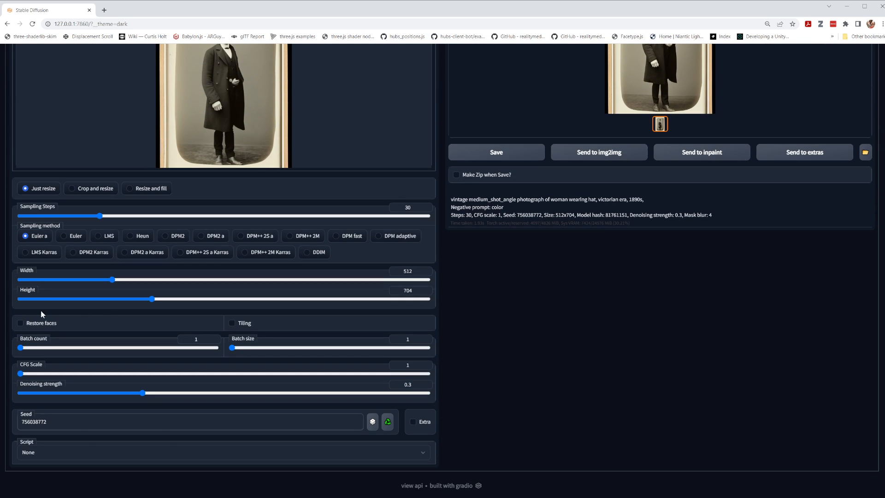
drag(20, 374, 189, 380)
scroll(840, 319, up, 3)
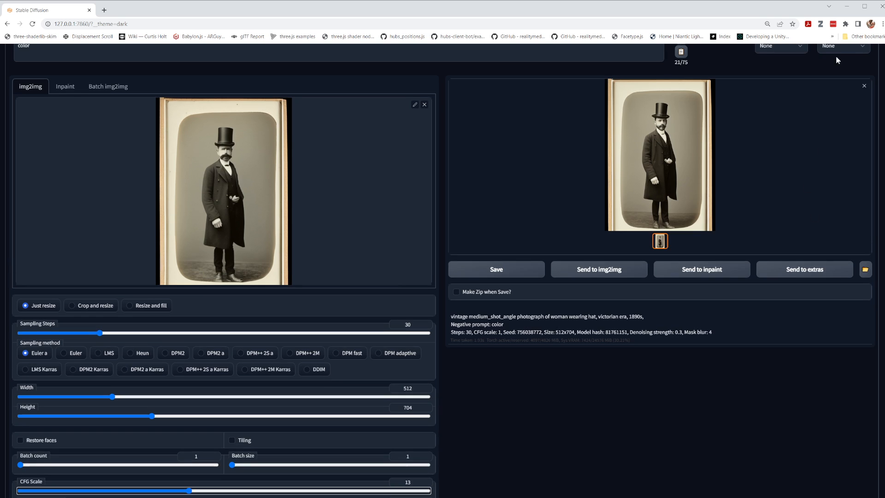
scroll(838, 60, up, 2)
click(831, 112)
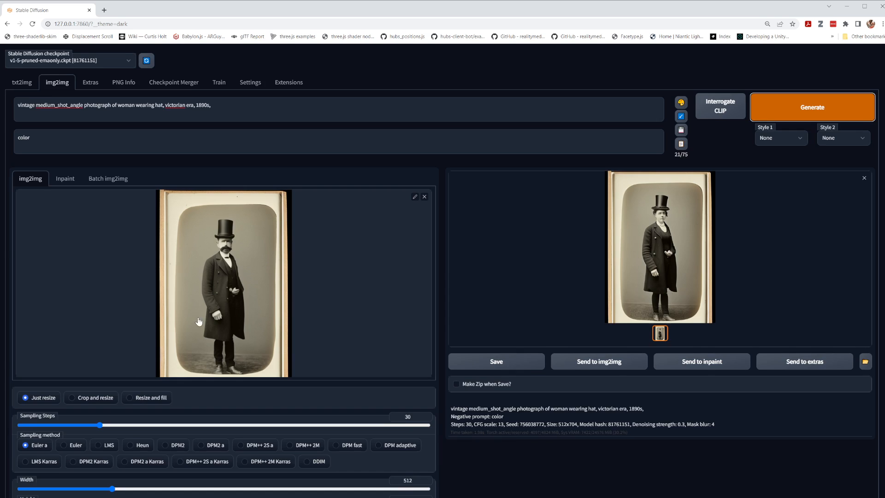
scroll(196, 325, down, 4)
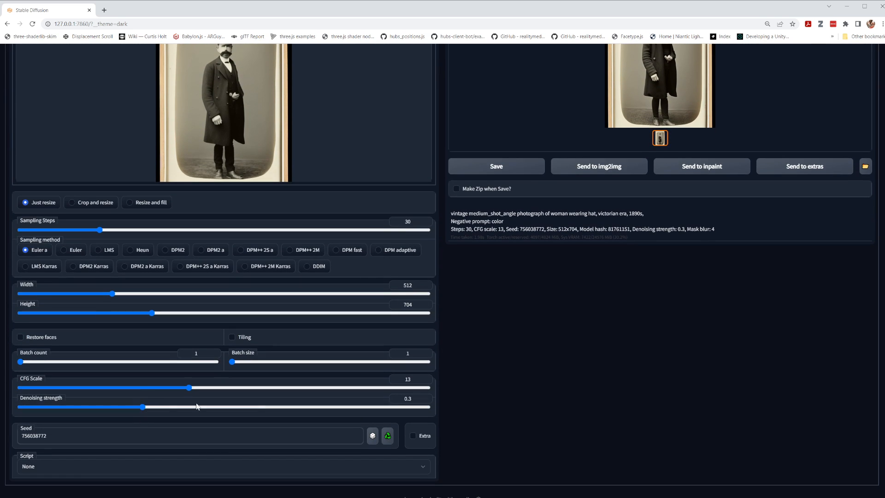
scroll(737, 349, up, 2)
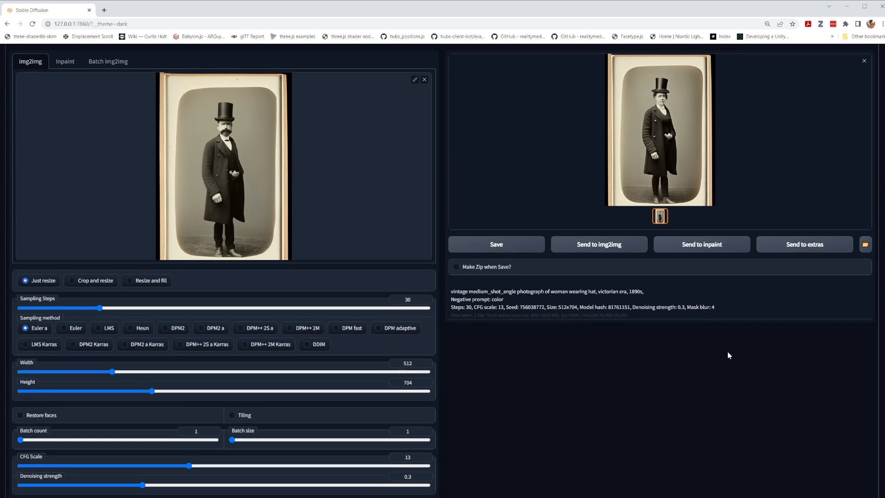
scroll(727, 351, up, 3)
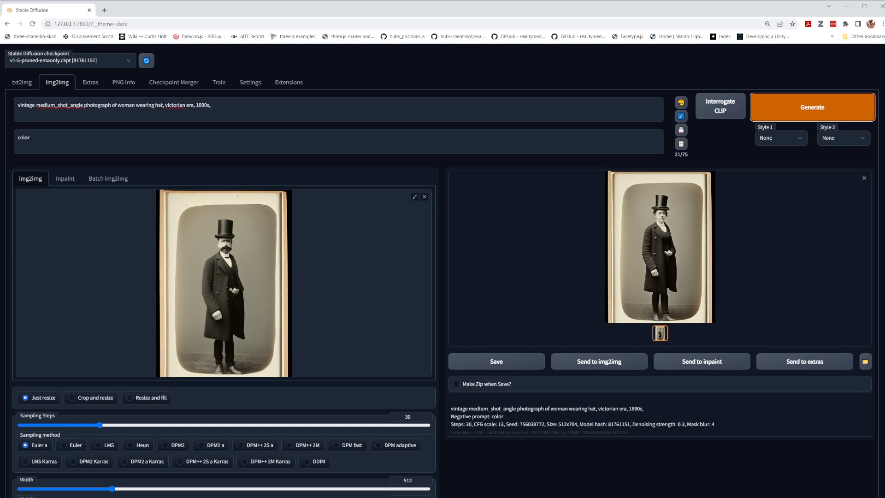
- In the prompt, replace "vintage medium_shot_angle" with "1950s" and "victorian era" with "french countryside"
drag(85, 105, 7, 111)
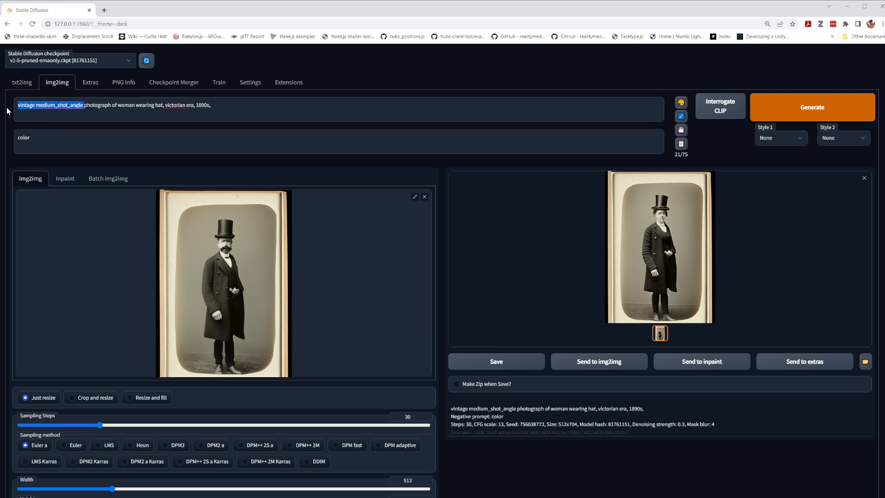
text(19)
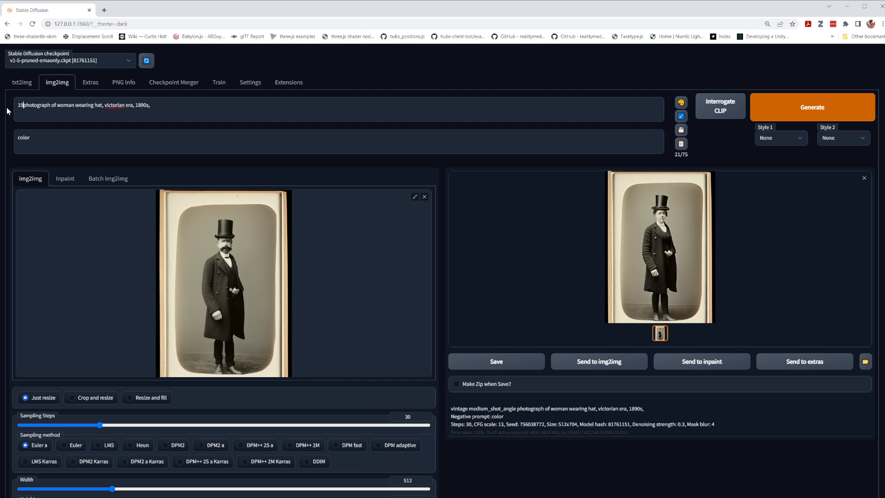
text(50s)
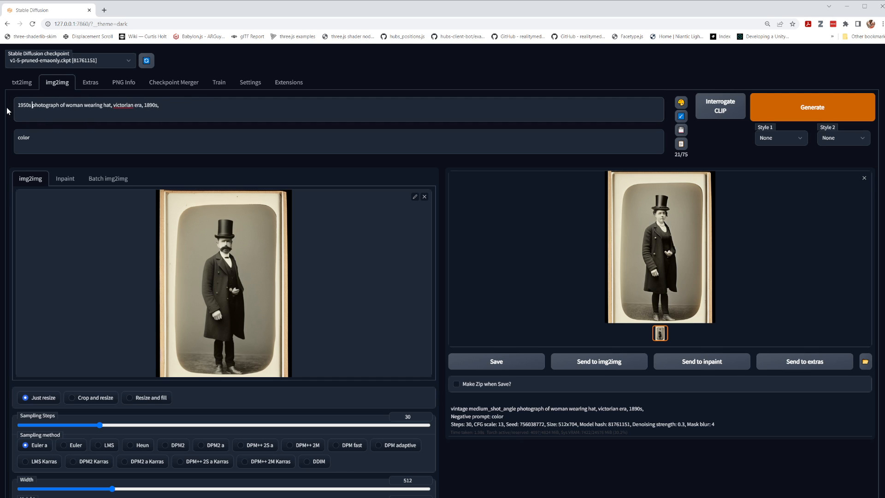
key(BackSpace)
drag(134, 105, 115, 105)
text(french countryside)
- Change the date at the end of the prompt to "1950s"
double_click(164, 106)
text(189)
key(BackSpace)
key(BackSpace)
text(956)
key(BackSpace)
key(BackSpace)
text(0s)
- Replace the negative prompt with "frame"
drag(31, 136, 8, 144)
key(BackSpace)
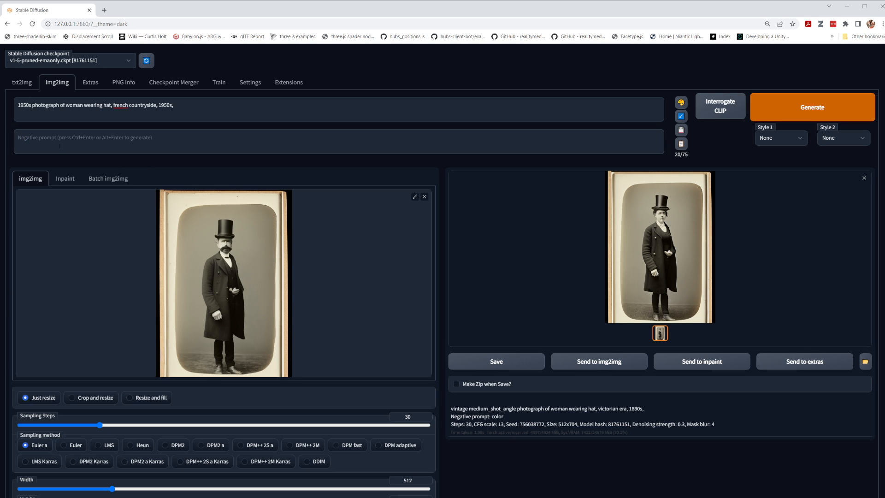
text(frame)
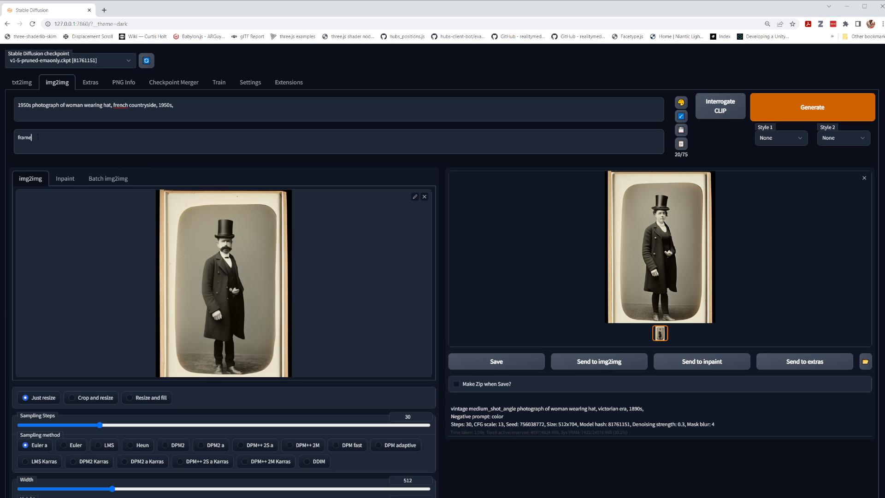
- Generate the image from the 1950s French countryside prompt and inspect the woman enlarged
click(838, 105)
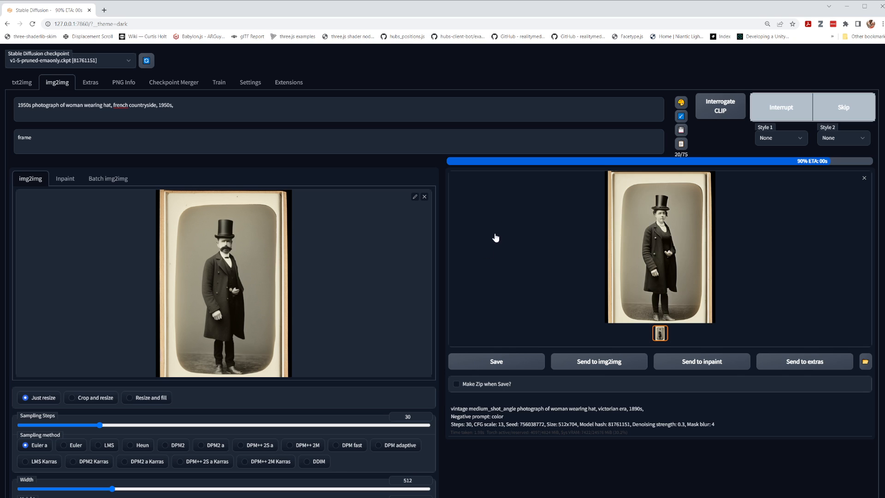
click(655, 249)
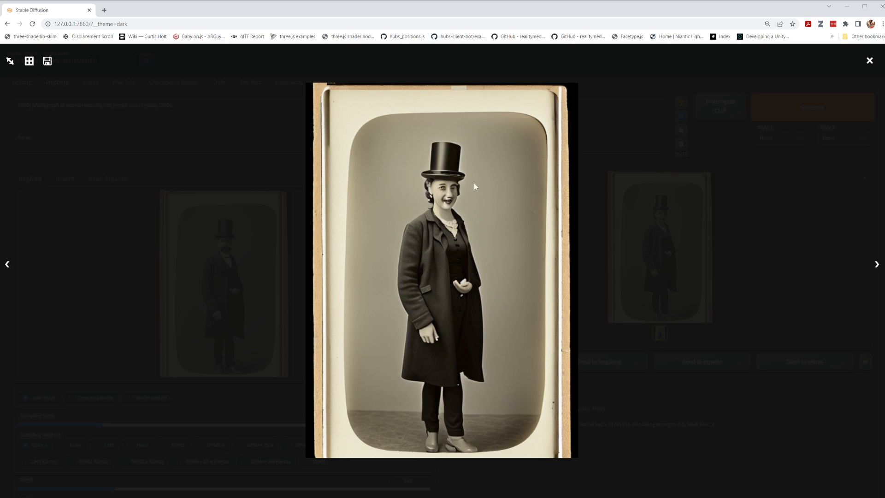
click(870, 61)
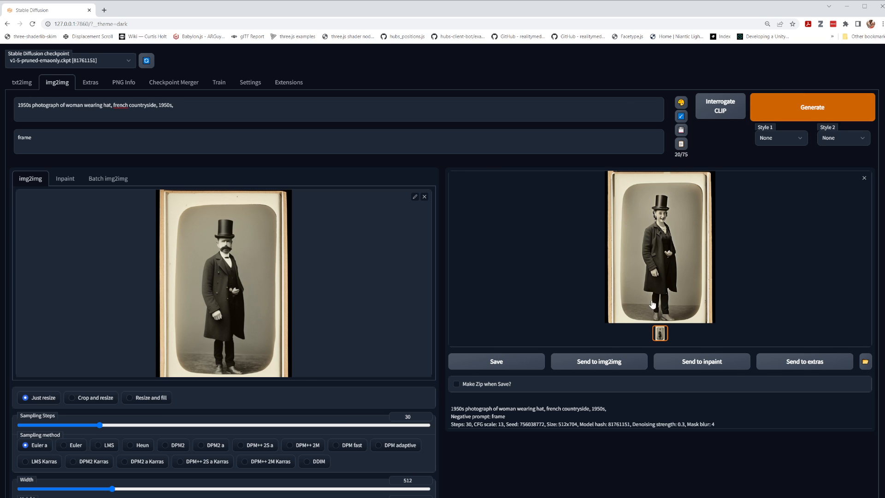
scroll(672, 289, down, 4)
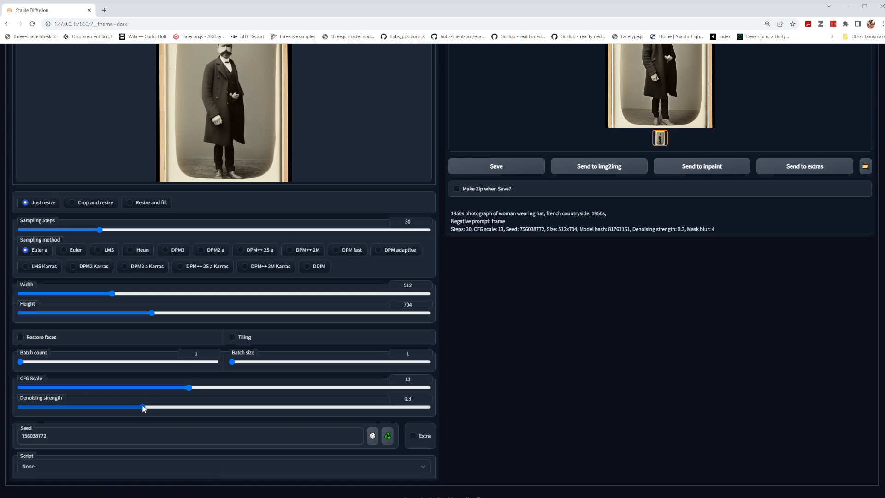
- Set the denoising strength to 0.7 and the CFG scale to 22
drag(144, 408, 305, 407)
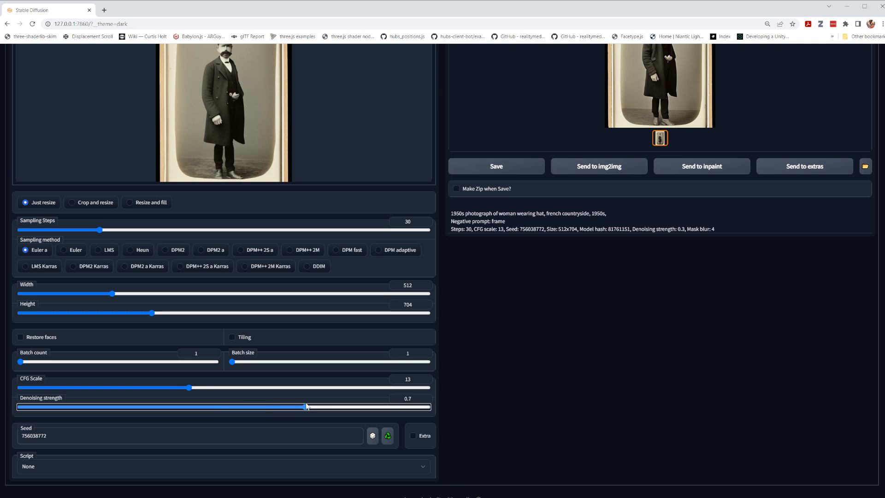
drag(193, 389, 317, 388)
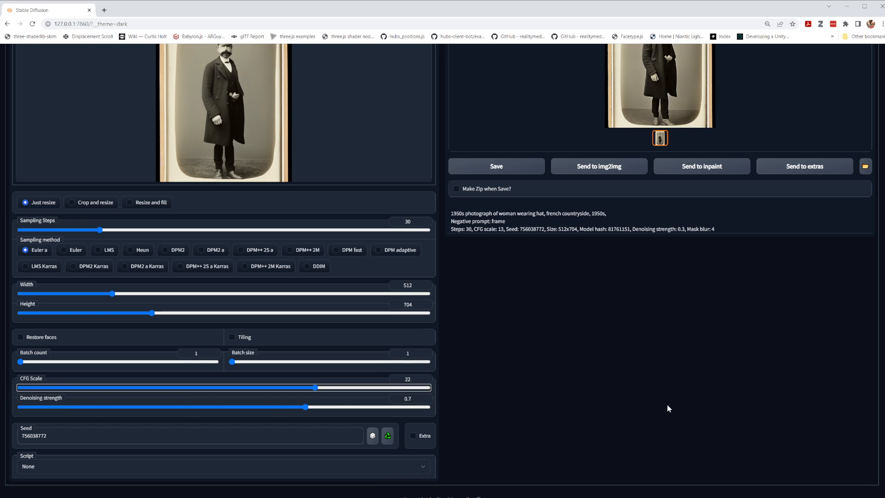
- Generate the image with the stronger denoising and CFG values and inspect the result enlarged
scroll(669, 408, up, 4)
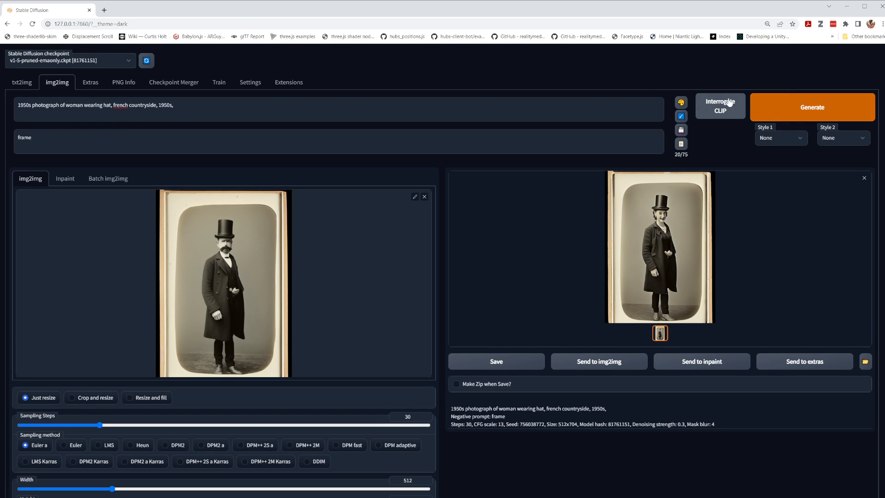
click(765, 110)
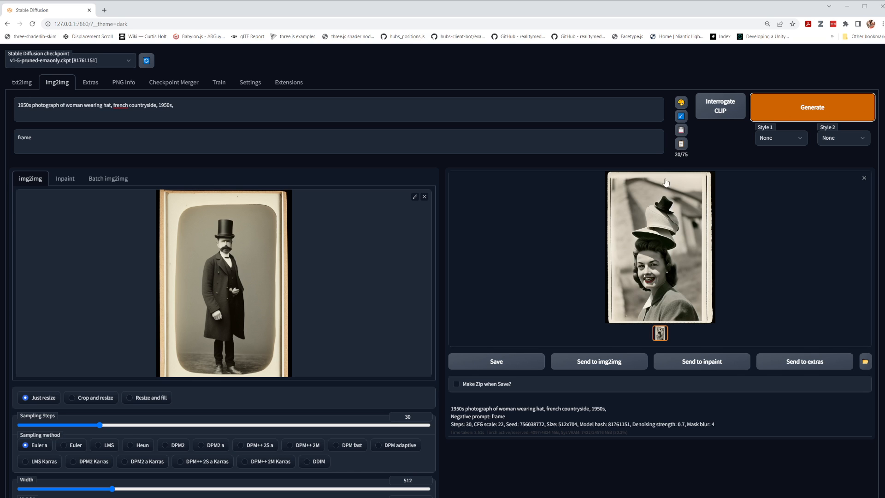
click(666, 241)
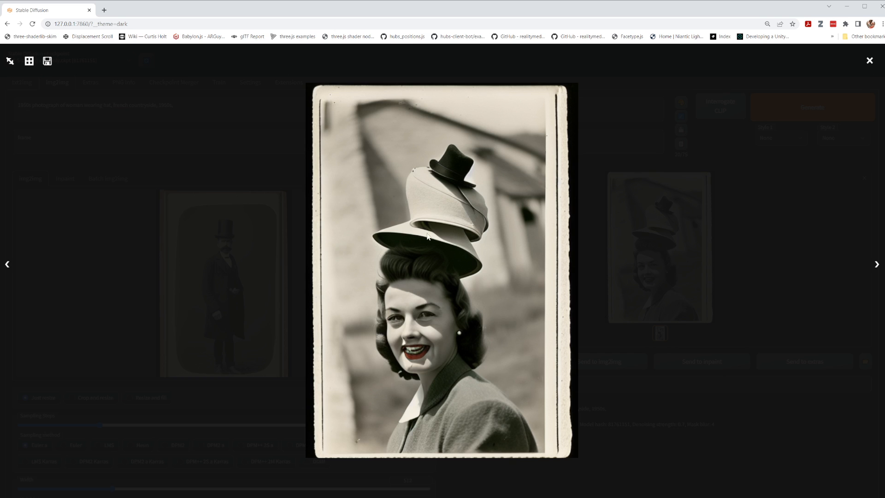
click(867, 62)
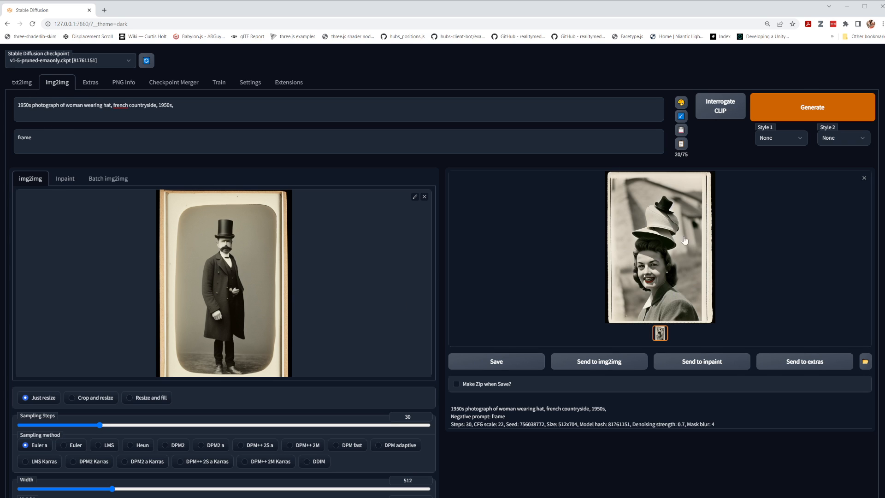
- Raise the CFG scale to its maximum of 30 and generate the image again
scroll(469, 323, down, 3)
scroll(205, 375, down, 1)
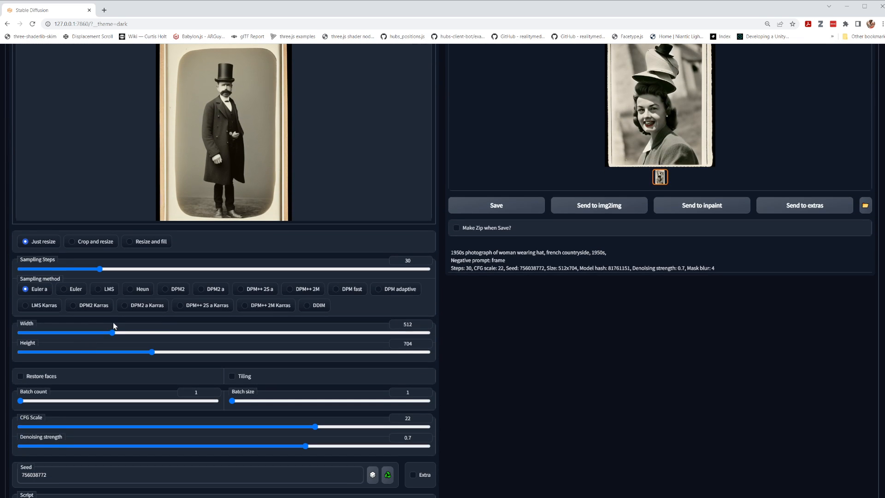
scroll(376, 341, up, 3)
scroll(237, 419, down, 2)
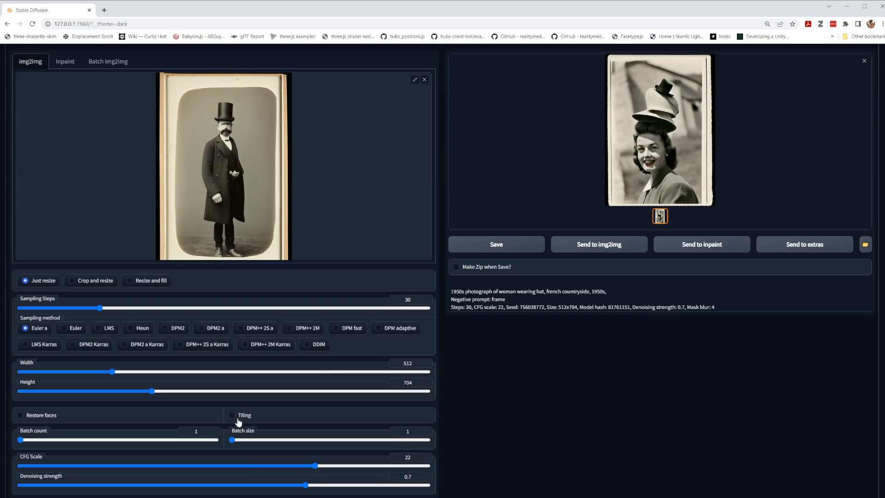
scroll(328, 448, down, 2)
drag(316, 374, 435, 376)
scroll(688, 378, up, 4)
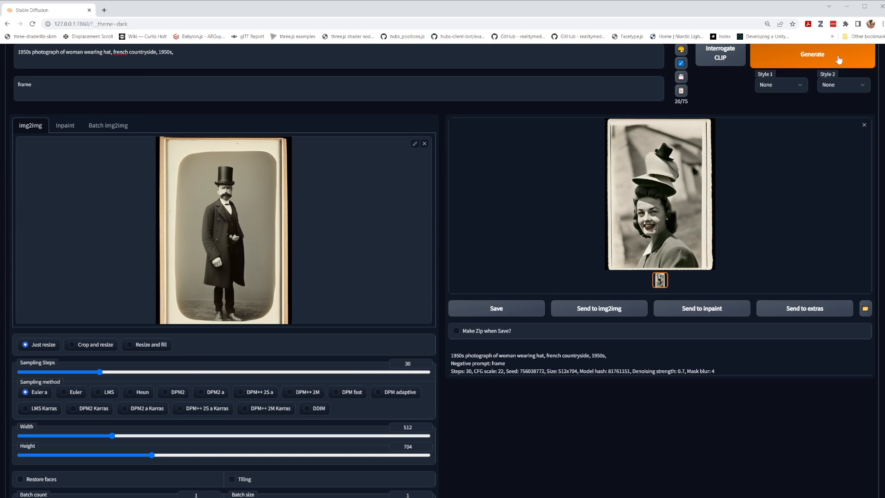
click(839, 59)
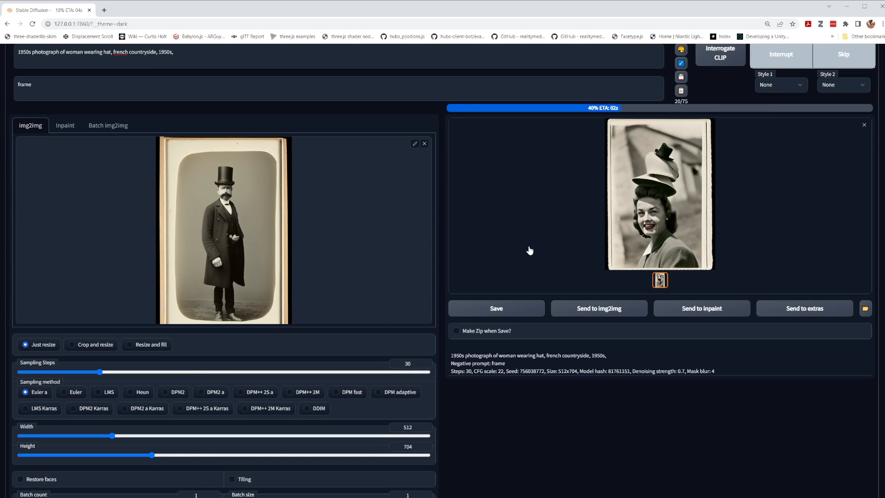
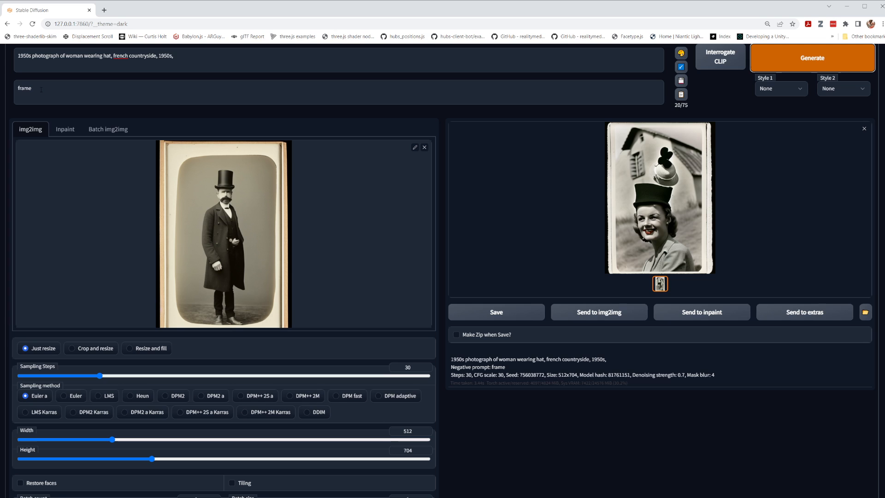
- Insert "full_color" before "photograph" in the prompt and generate a new image
click(31, 56)
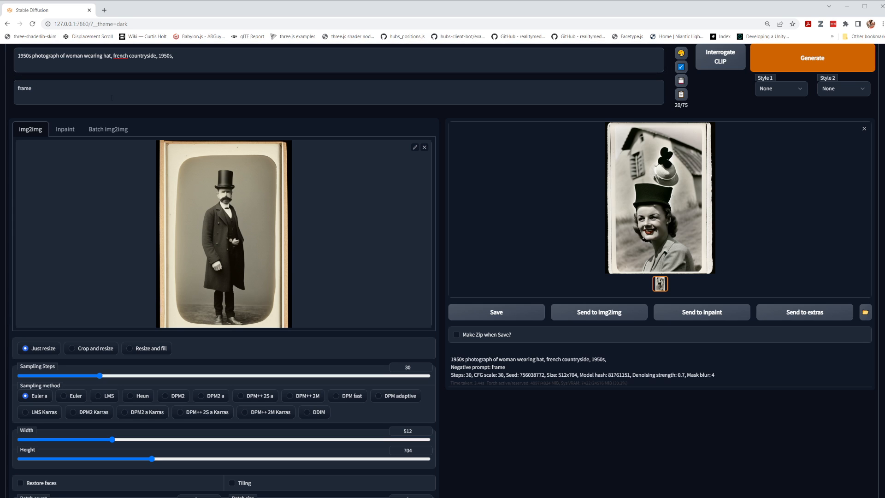
text(full)
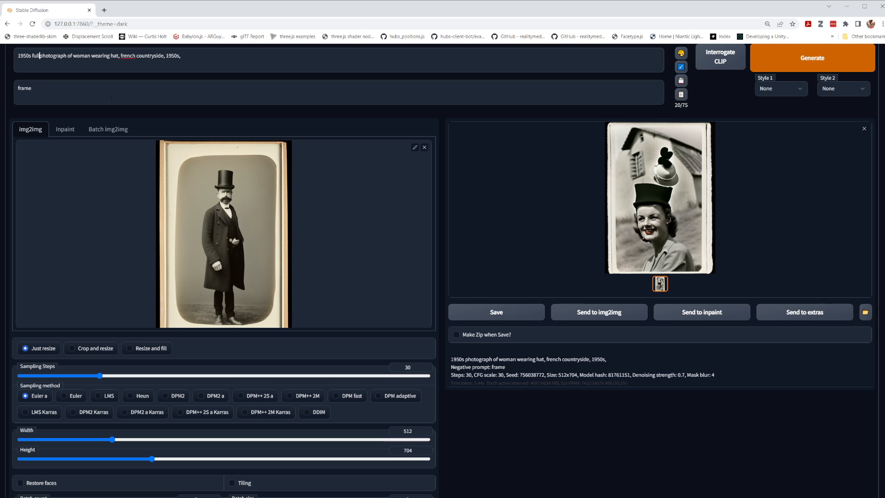
text(_color)
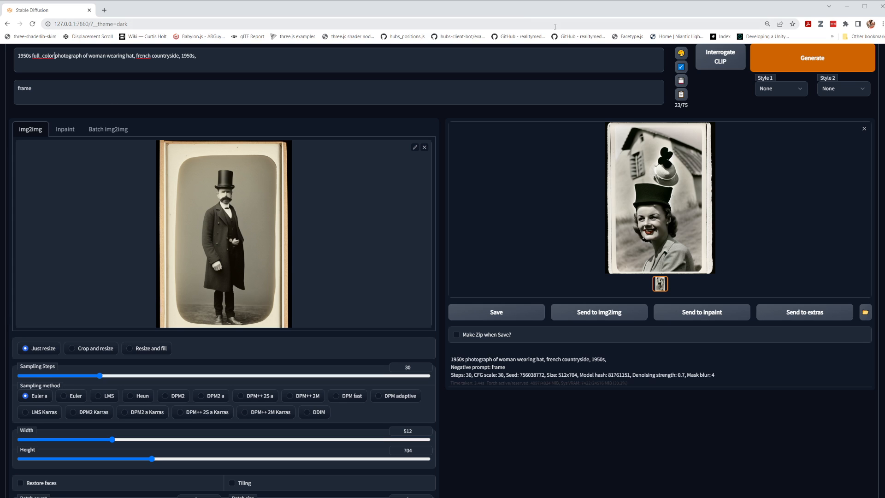
click(797, 58)
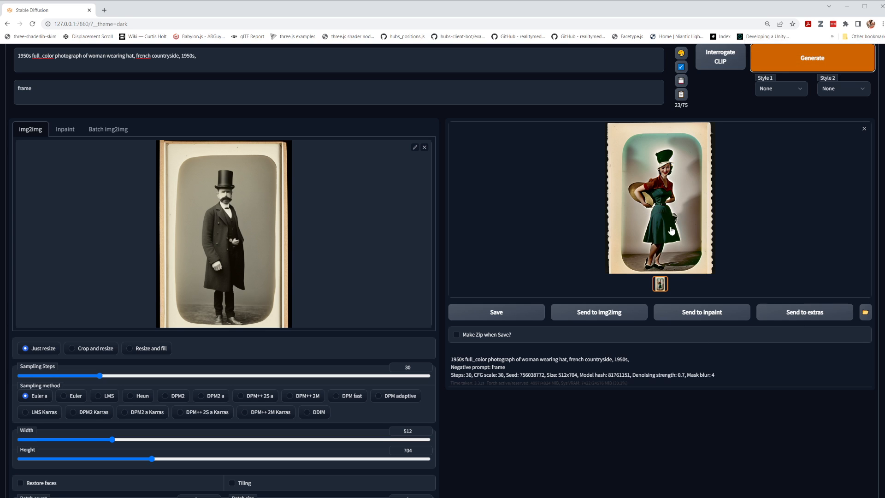
- Reset the seed to random (-1) and generate another full-color variation
scroll(232, 344, down, 4)
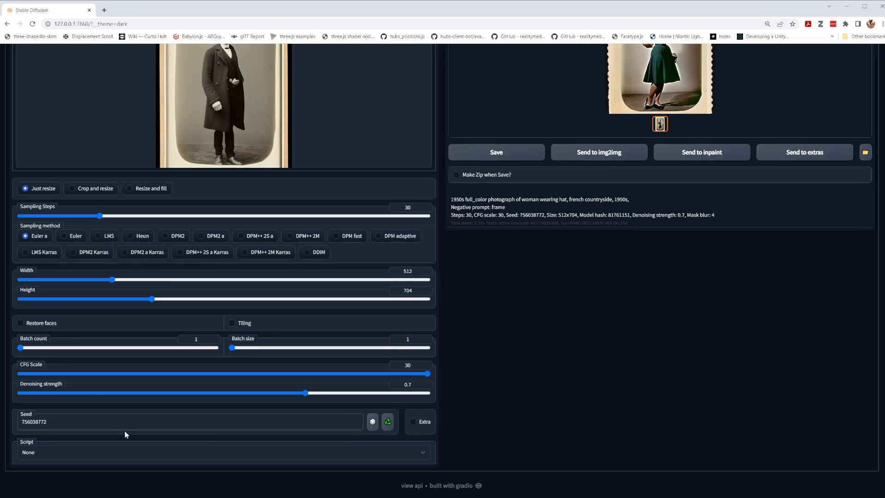
scroll(657, 356, up, 5)
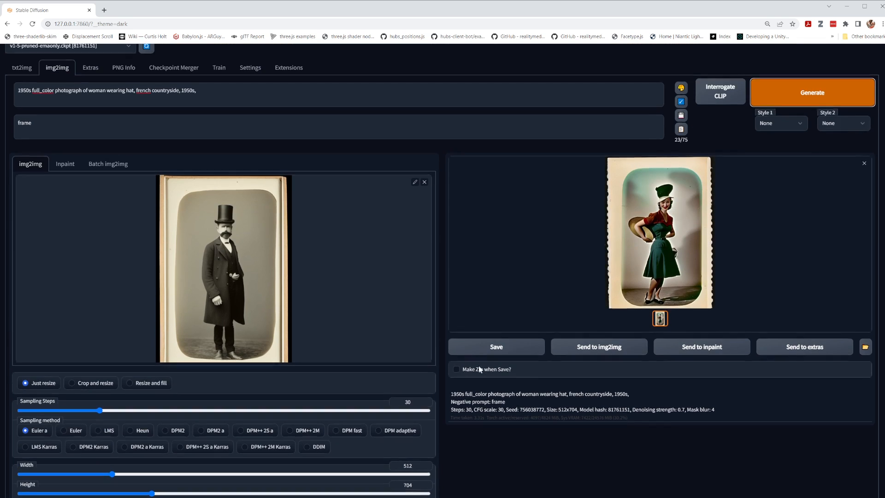
scroll(478, 366, down, 5)
click(372, 421)
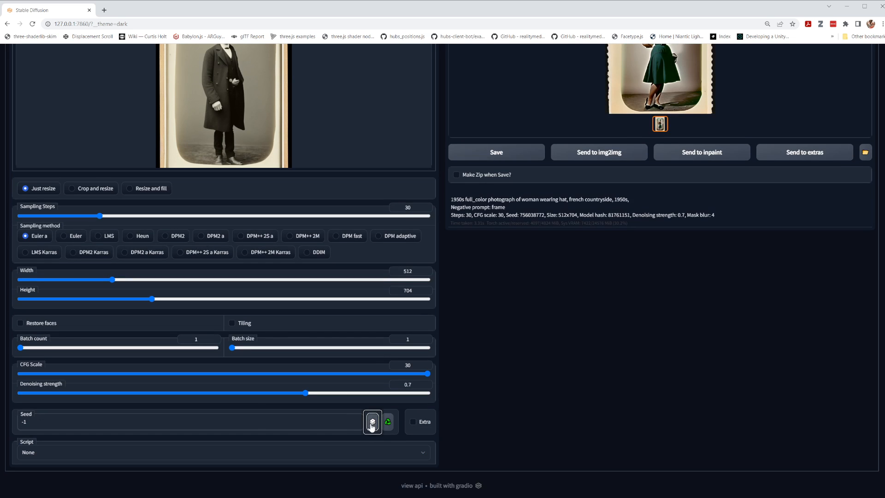
scroll(549, 431, up, 5)
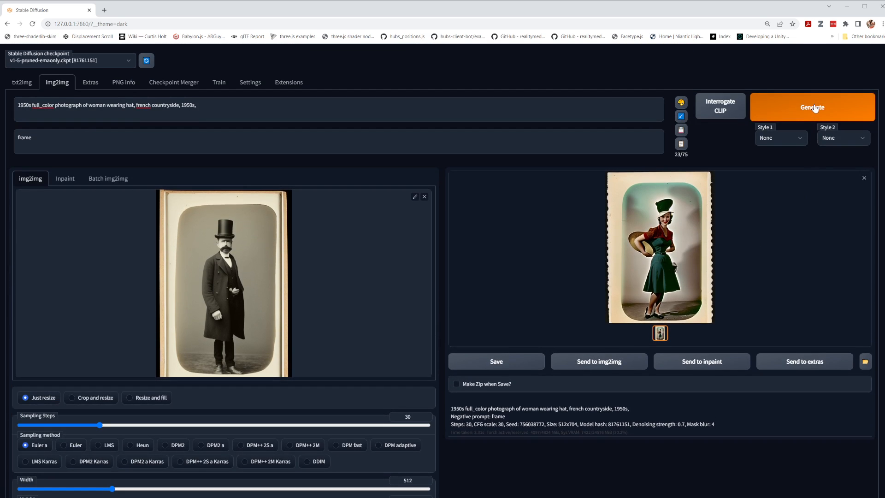
click(814, 108)
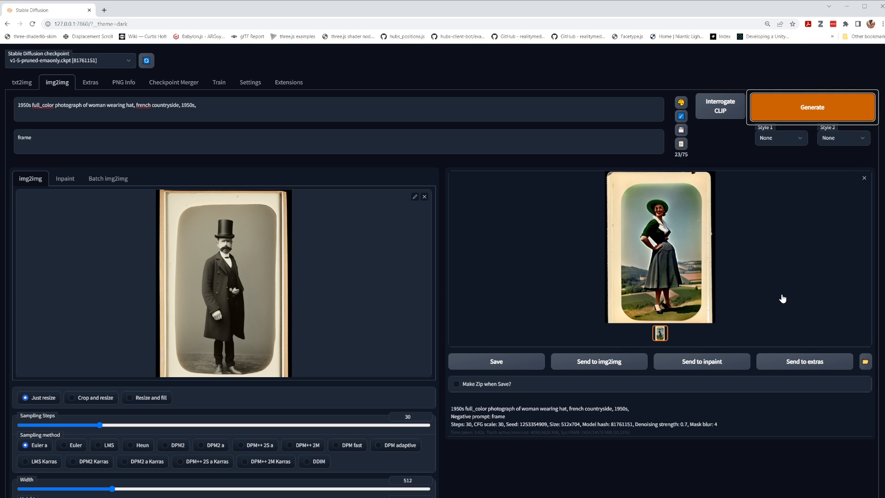
- Increase the denoising strength to 0.85 and generate a new image from the portrait
scroll(506, 251, down, 4)
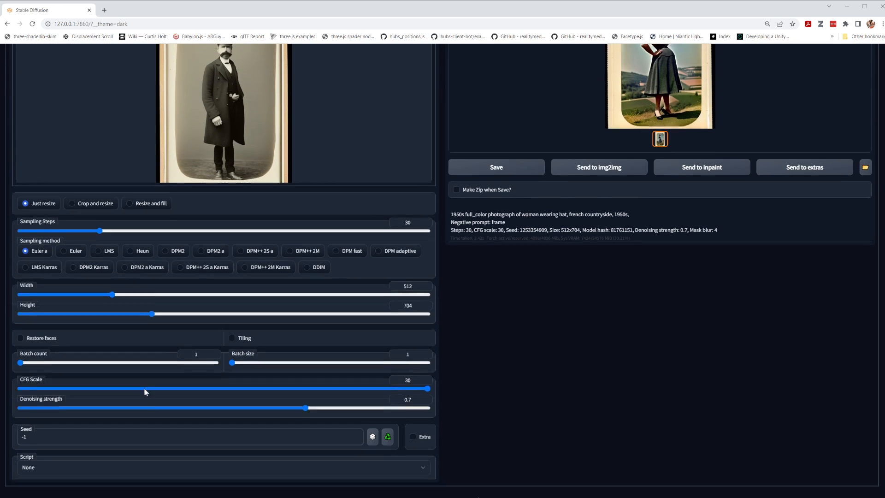
scroll(169, 191, up, 2)
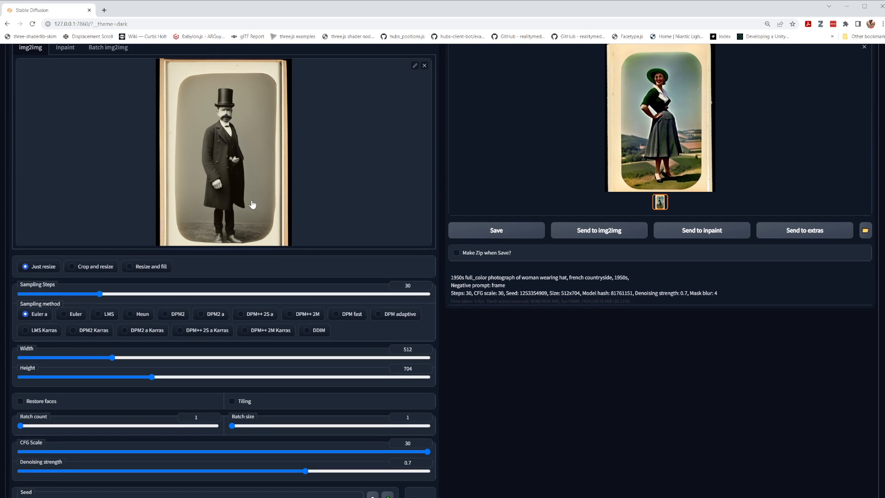
scroll(732, 147, up, 1)
scroll(732, 147, up, 1)
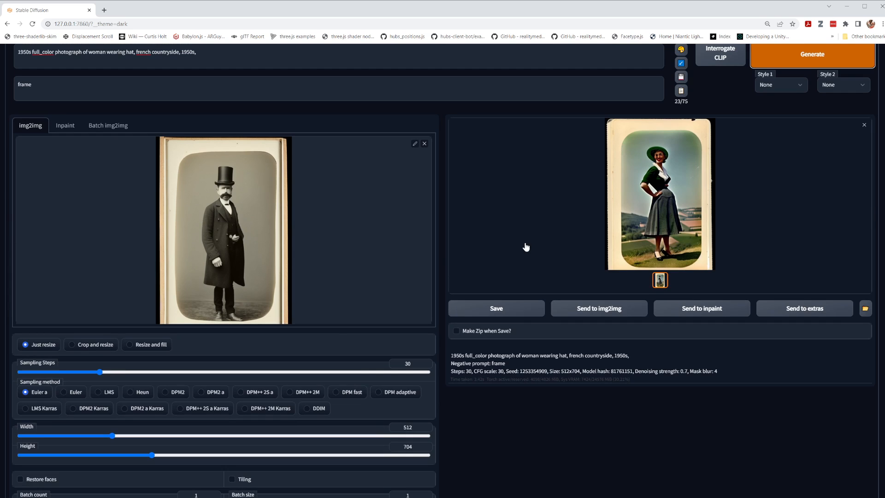
scroll(524, 248, down, 3)
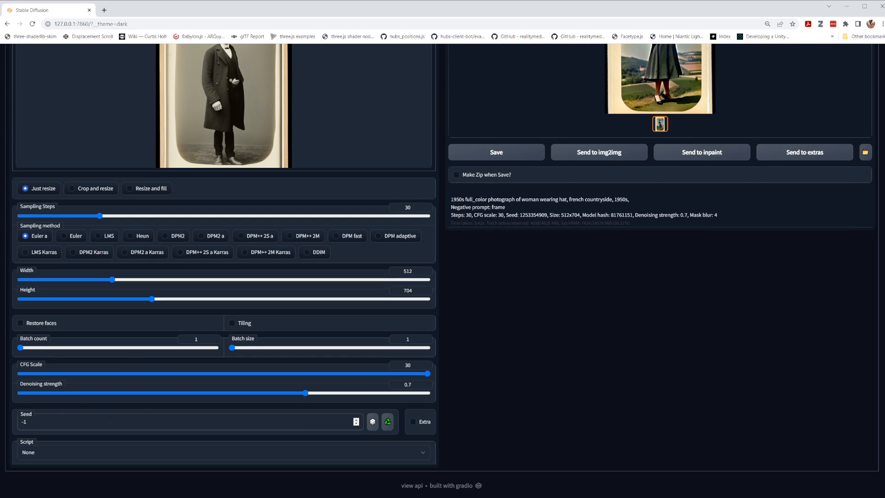
scroll(611, 153, up, 3)
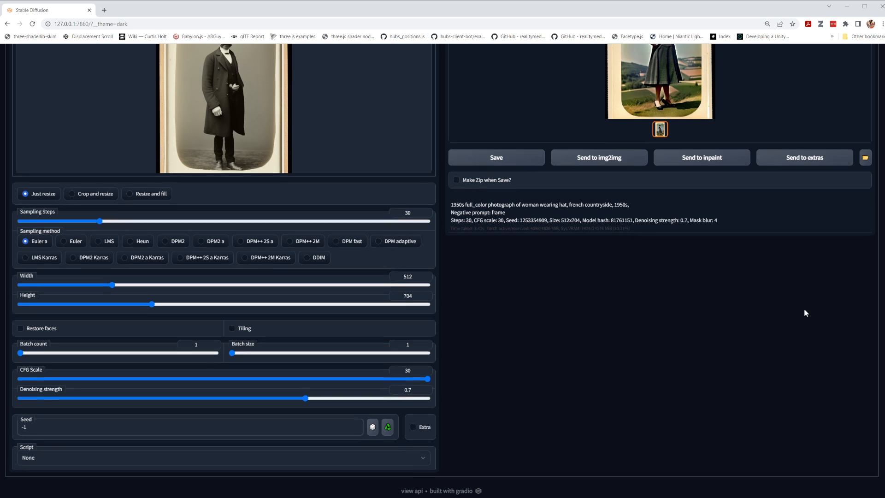
scroll(397, 369, down, 3)
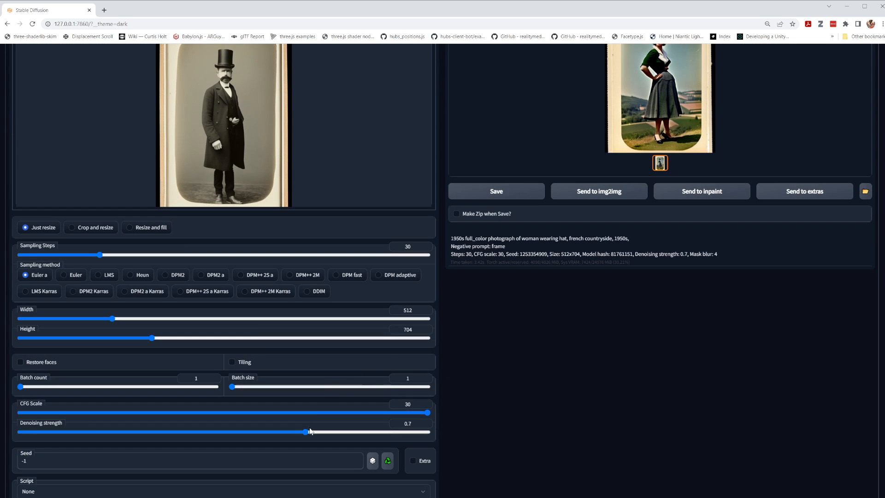
drag(306, 432, 367, 434)
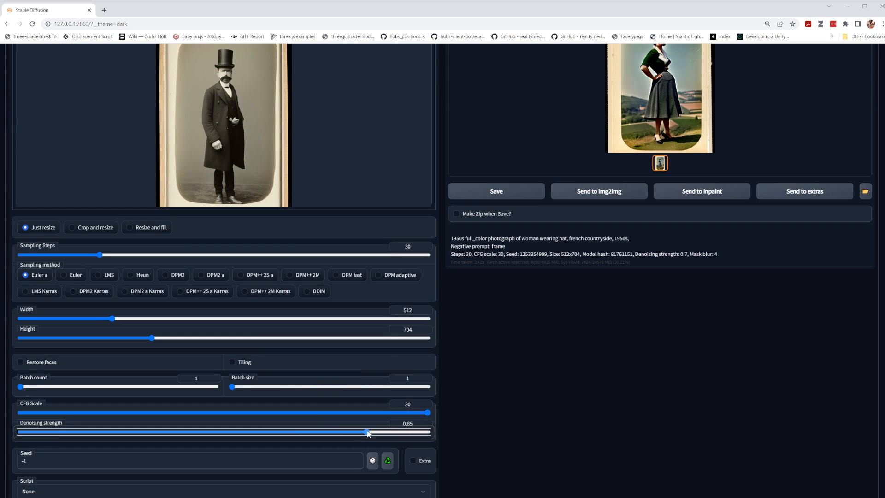
scroll(723, 413, up, 3)
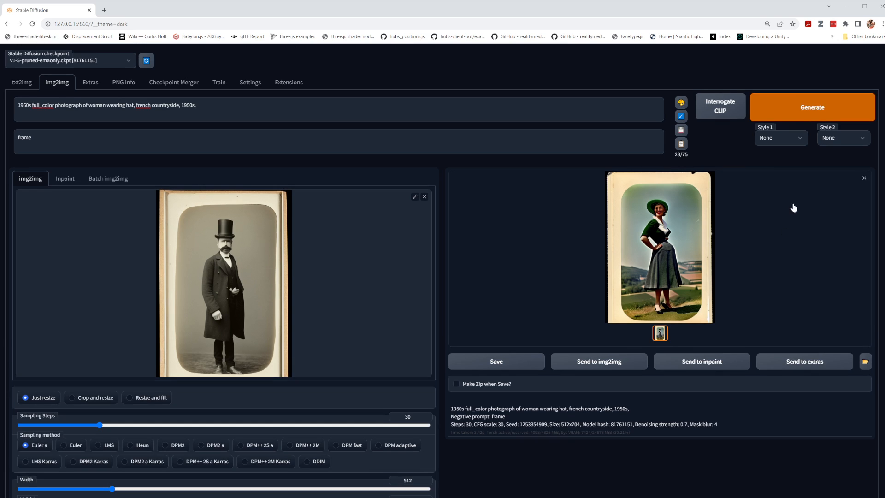
click(811, 109)
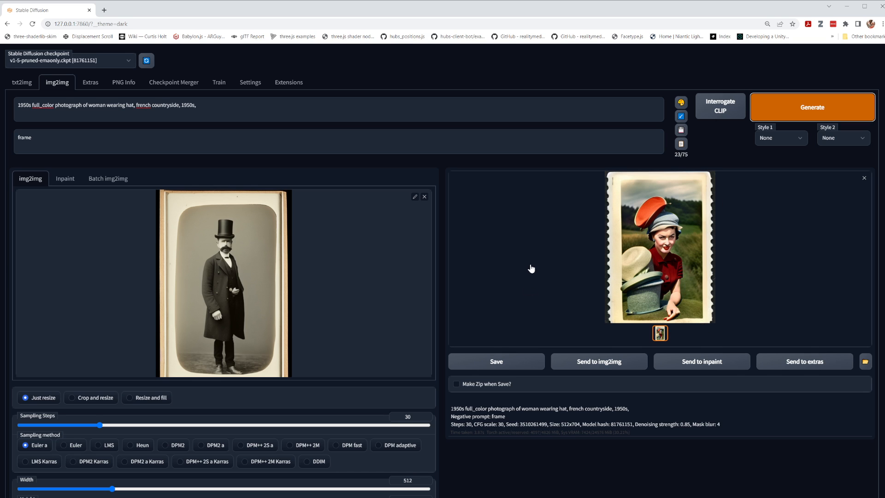
- Set the sampling steps to 50 and generate the image again
scroll(461, 270, down, 3)
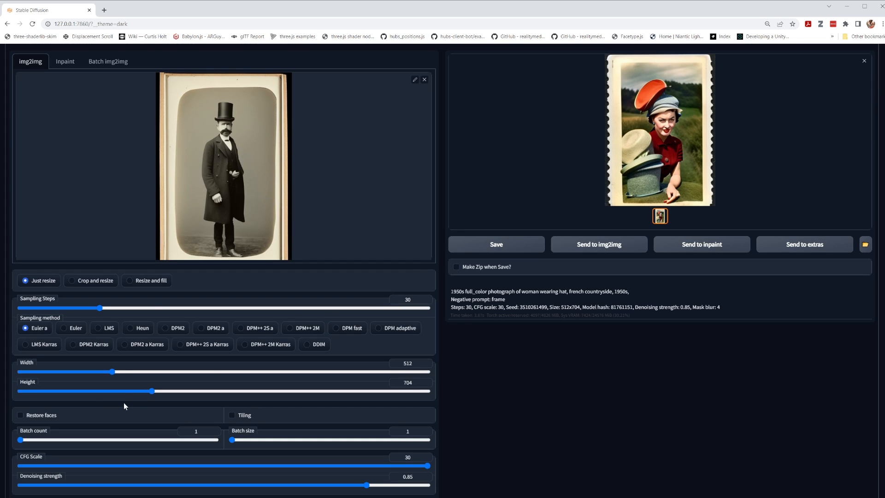
scroll(662, 411, up, 3)
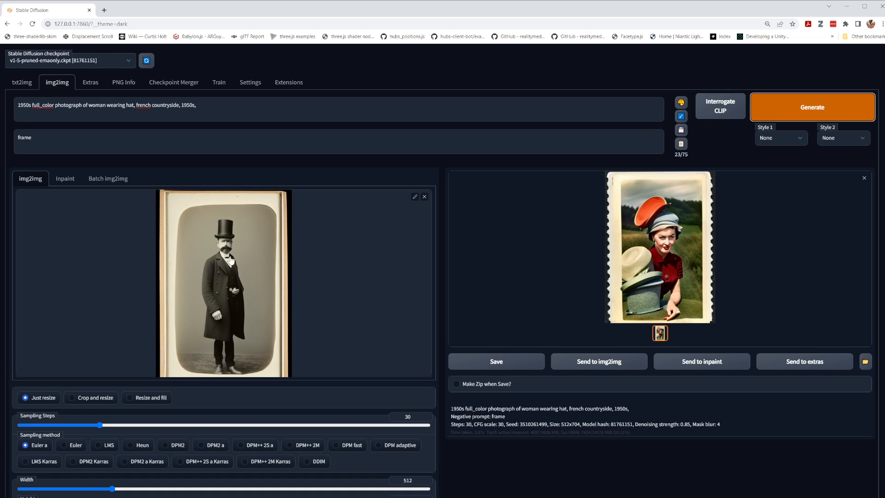
drag(106, 429, 158, 431)
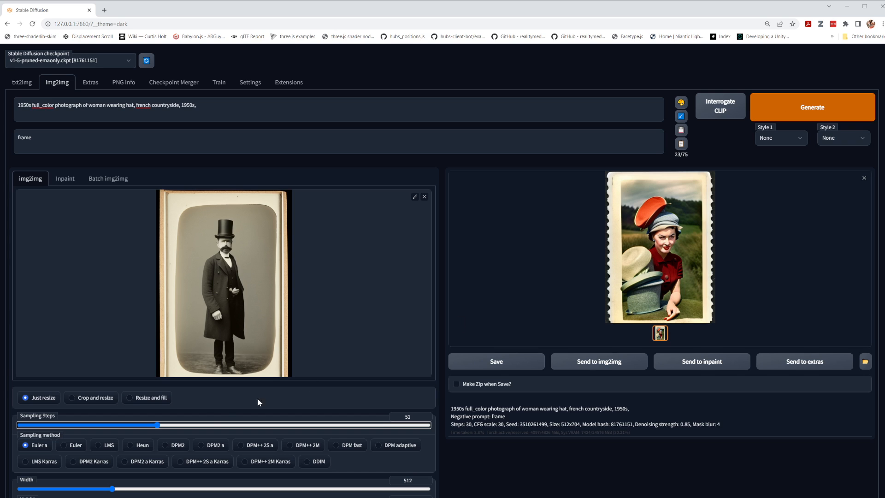
click(163, 426)
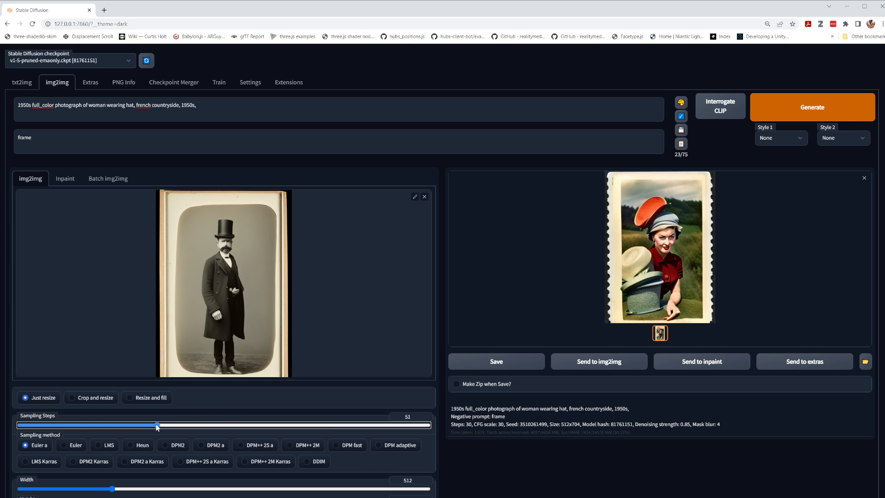
click(828, 112)
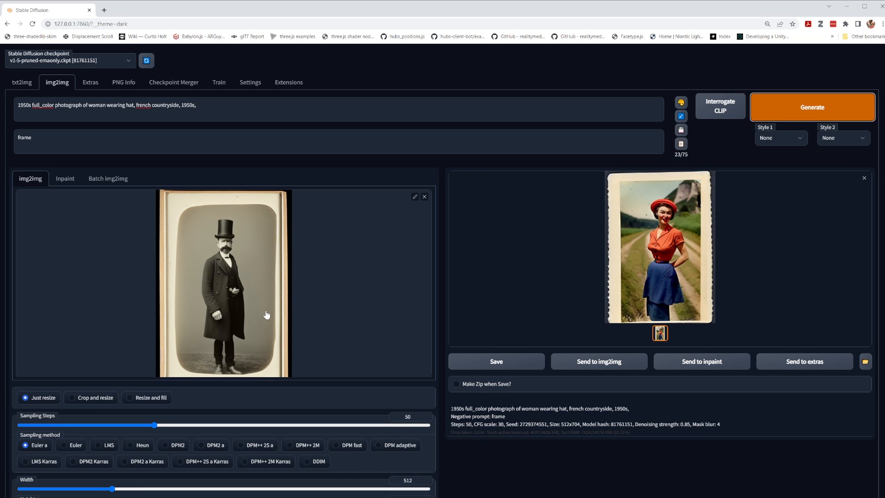
scroll(265, 295, down, 3)
scroll(262, 291, down, 2)
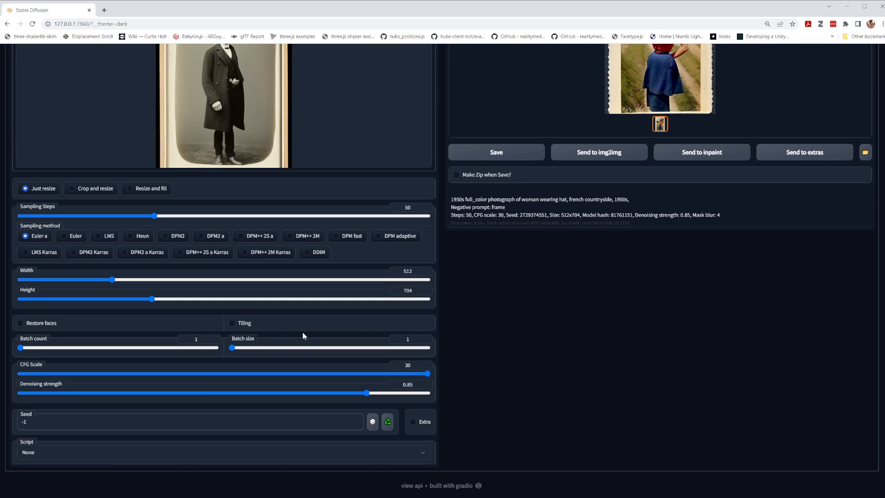
- Compare the scripts available for img2img with those offered for txt2img, leaving the script set to None
click(111, 455)
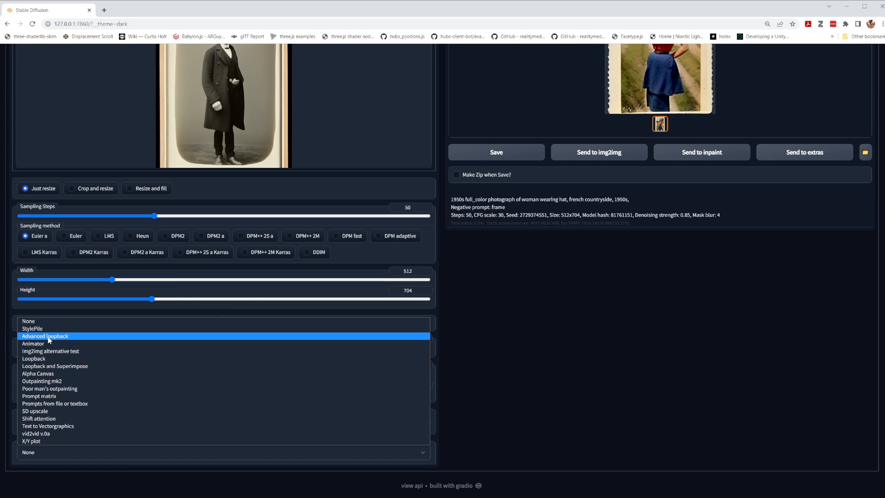
click(531, 392)
scroll(87, 253, up, 5)
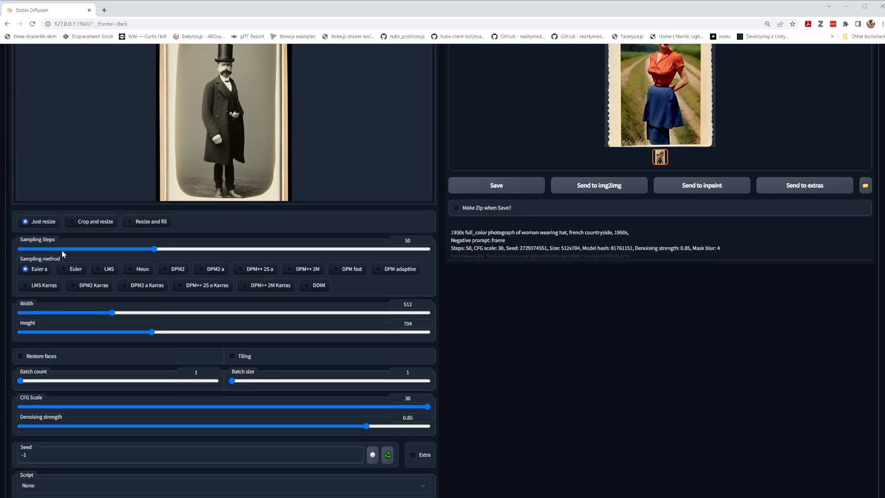
click(22, 83)
scroll(203, 424, down, 1)
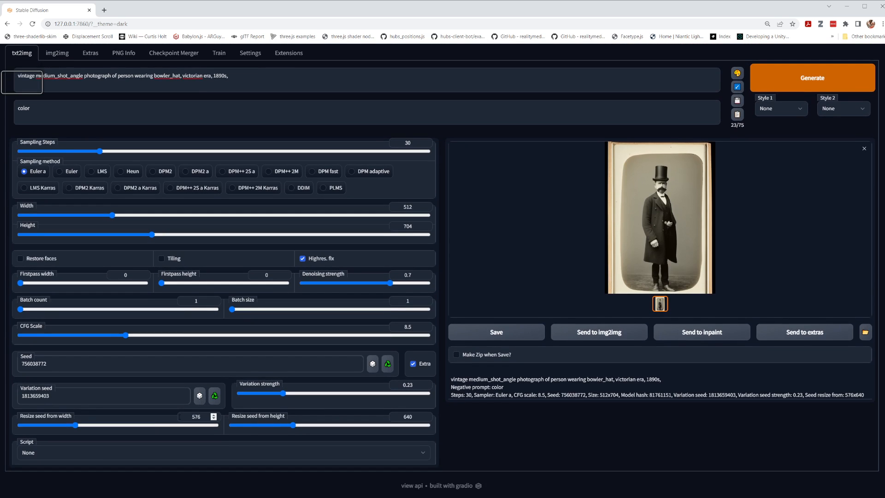
click(99, 454)
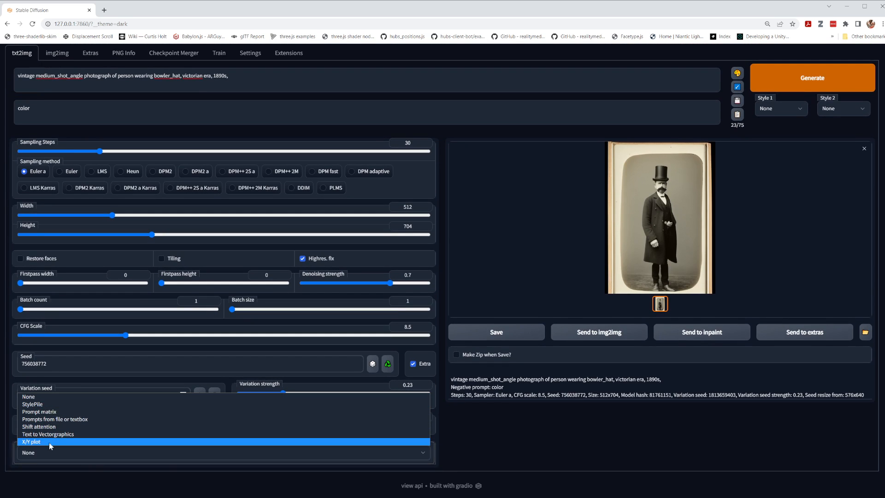
click(524, 467)
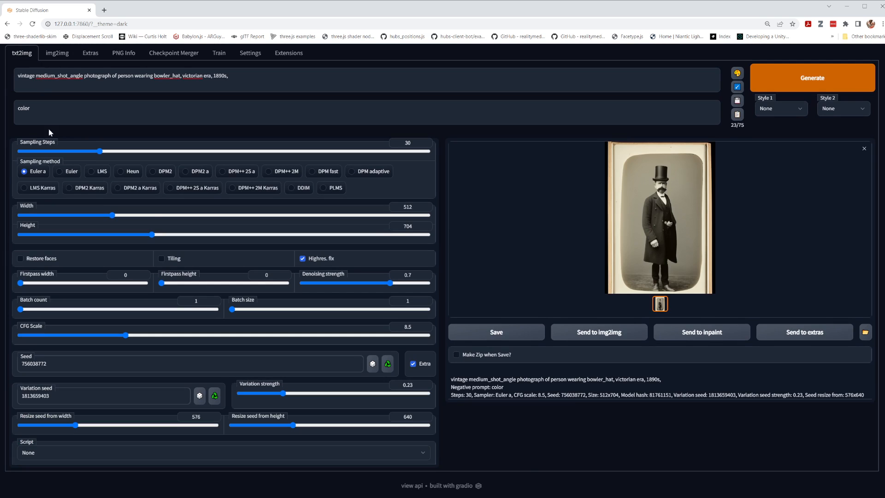
click(57, 55)
scroll(111, 434, down, 4)
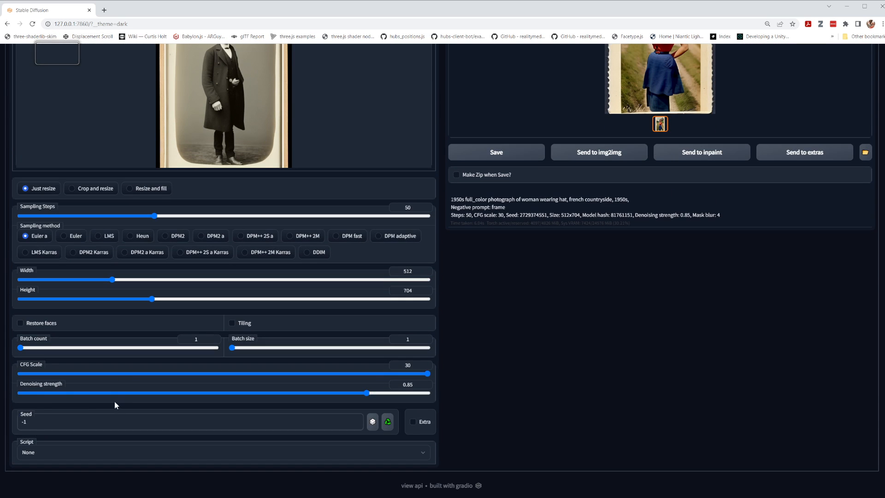
click(79, 455)
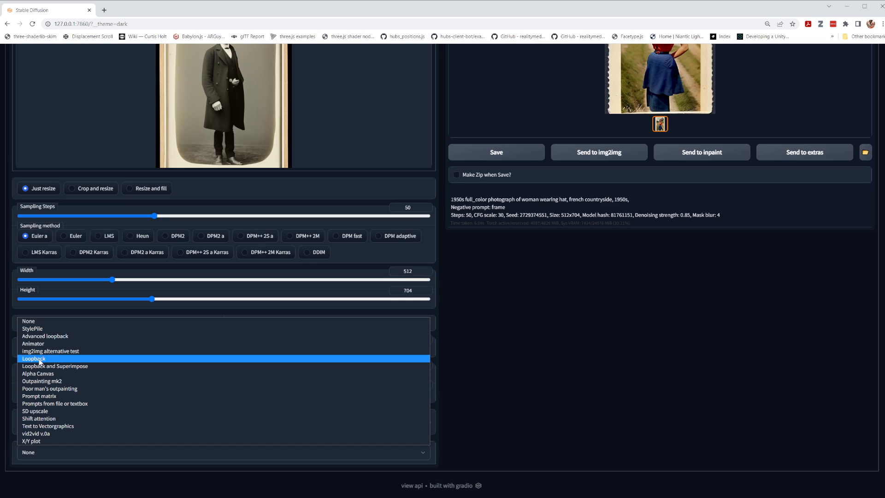
- Review the txt2img settings around Highres. fix, and examine the img2img script options again without choosing one
scroll(584, 415, up, 3)
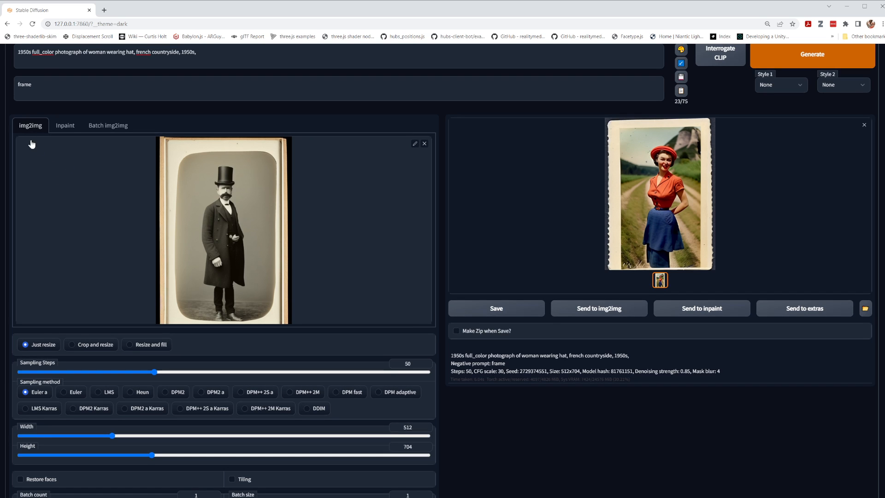
scroll(109, 232, up, 2)
click(22, 82)
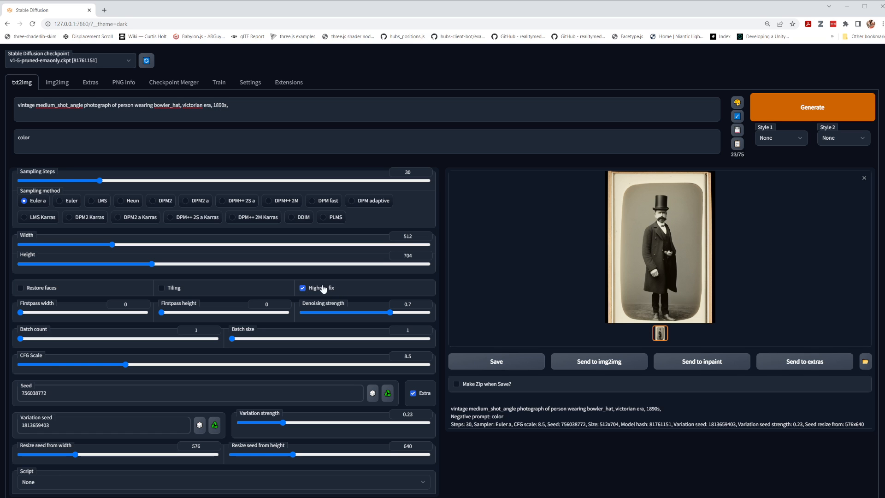
click(57, 82)
scroll(99, 358, down, 4)
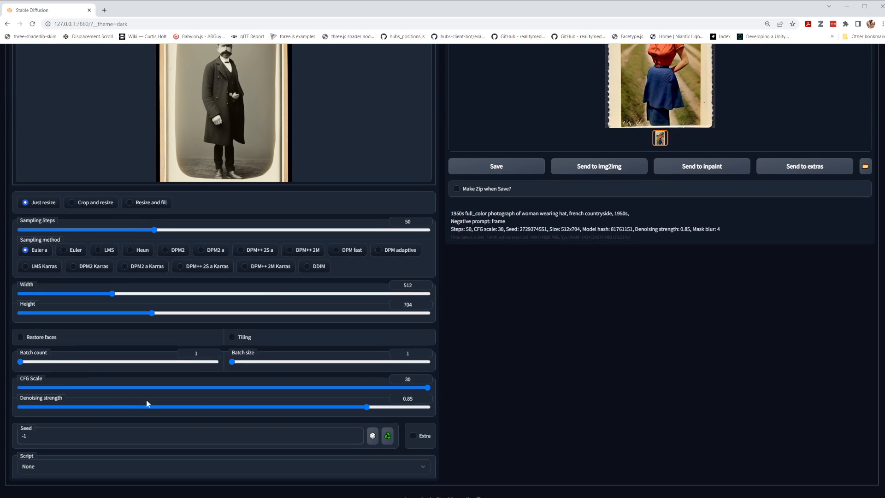
scroll(115, 456, down, 1)
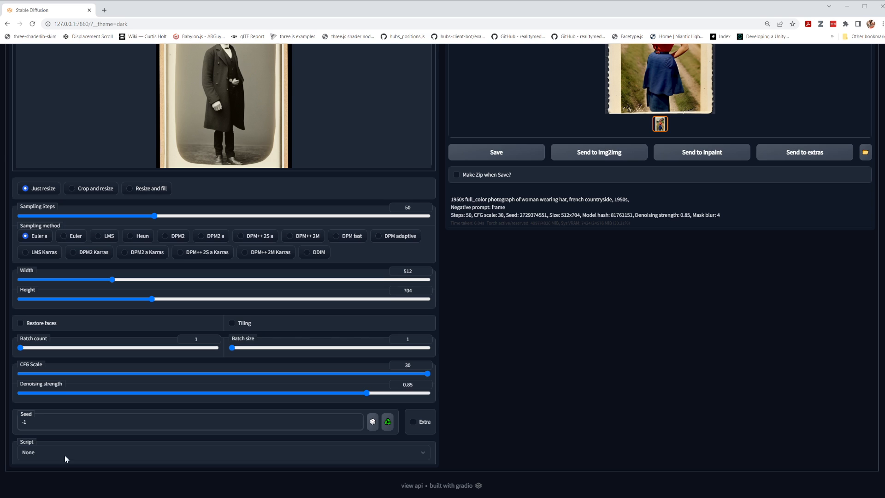
click(63, 455)
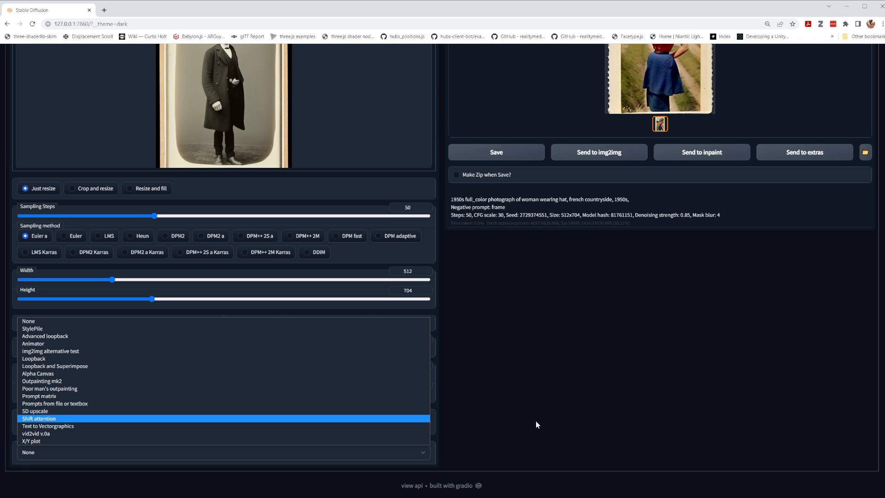
scroll(616, 405, up, 4)
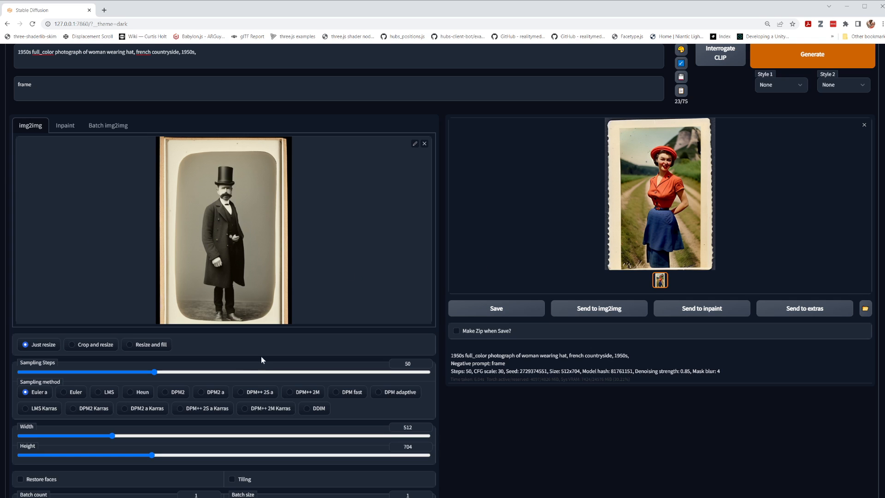
- Examine the img2img generation settings and compare them with the Inpaint mask options
scroll(261, 360, down, 3)
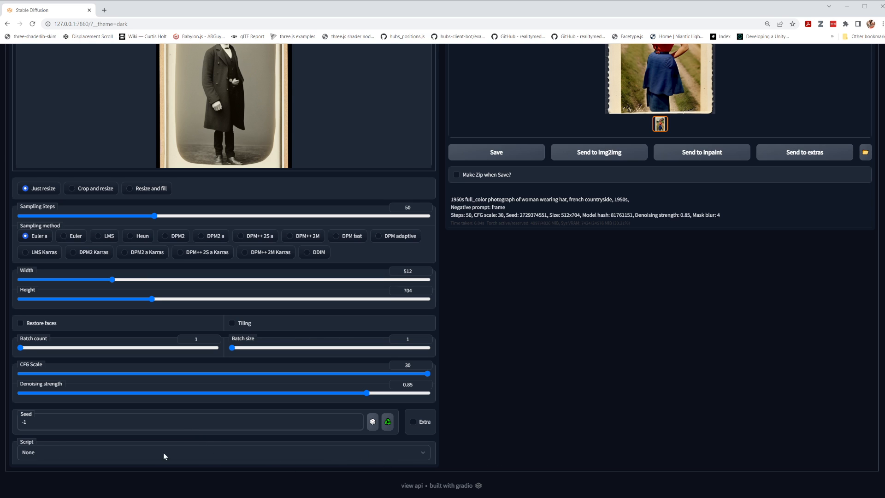
scroll(215, 355, up, 3)
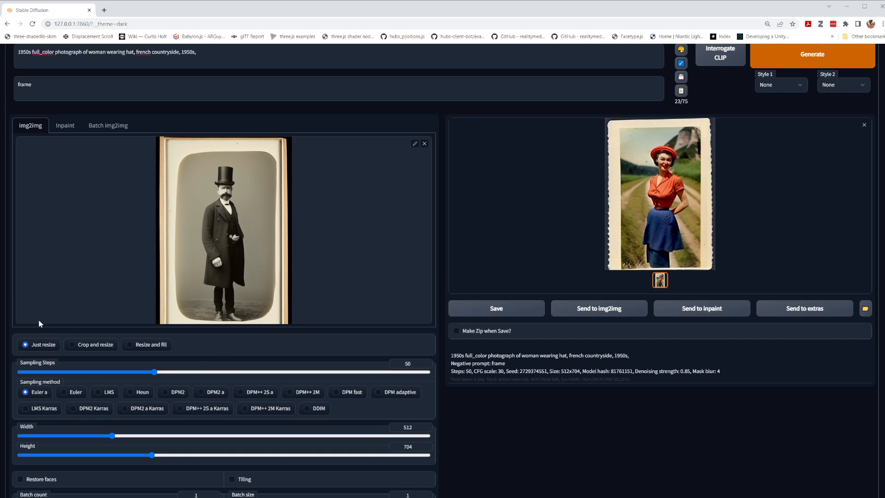
click(69, 129)
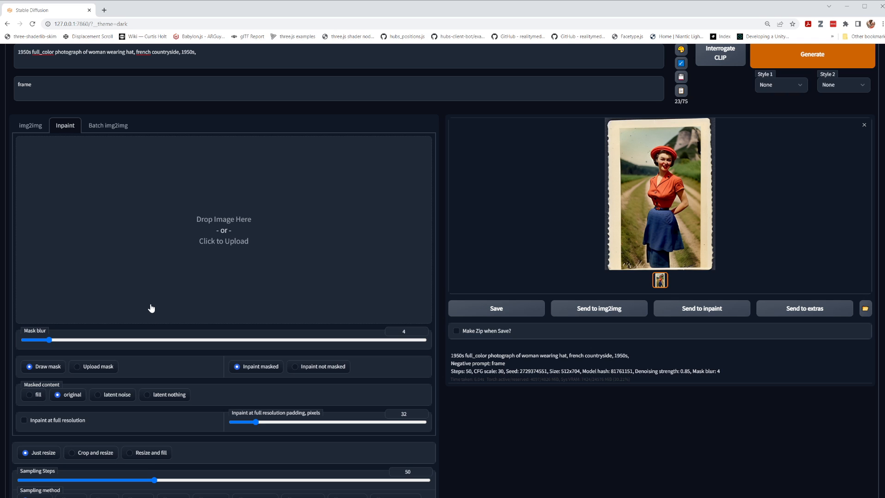
click(34, 129)
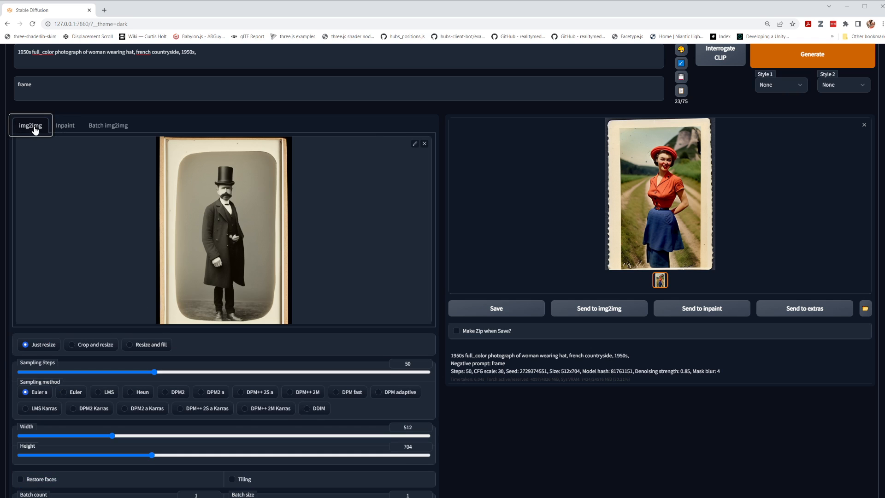
click(65, 132)
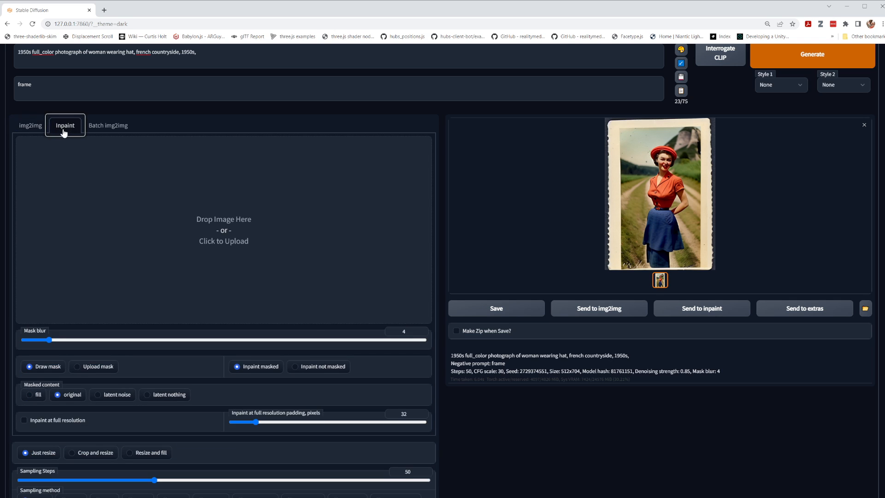
click(29, 126)
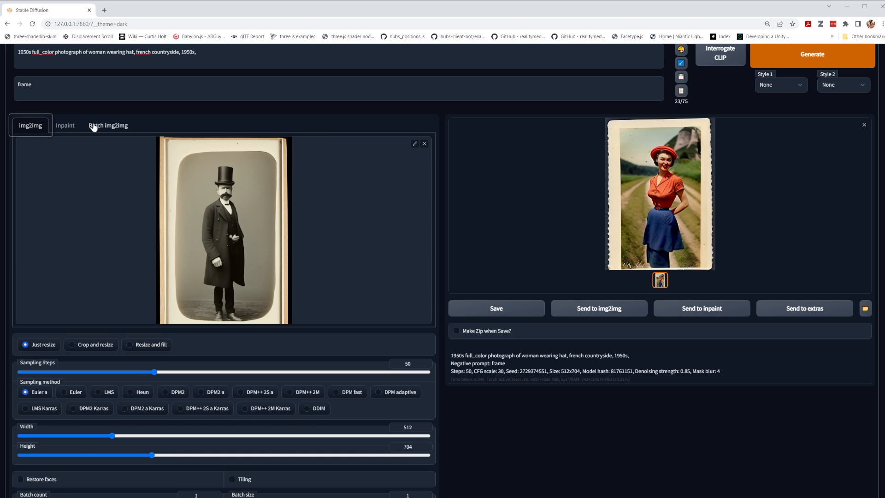
click(65, 126)
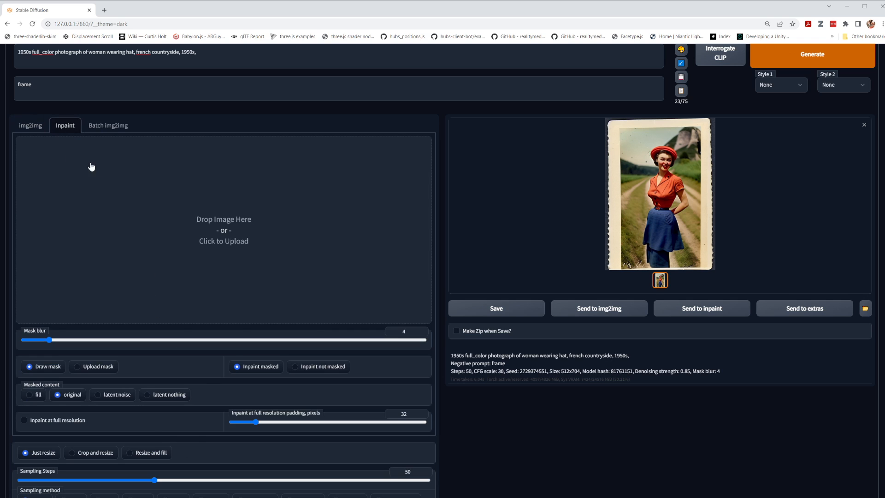
click(34, 126)
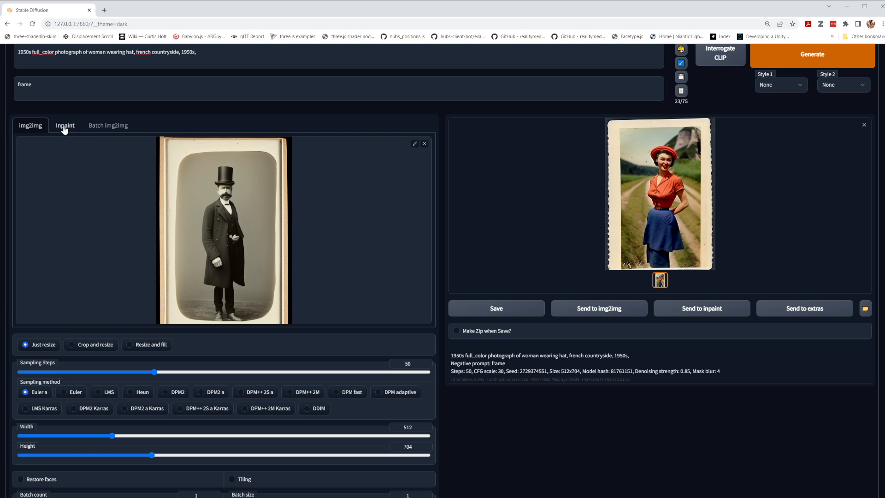
- Send the generated Victorian top-hat portrait from txt2img to inpainting
scroll(122, 277, up, 2)
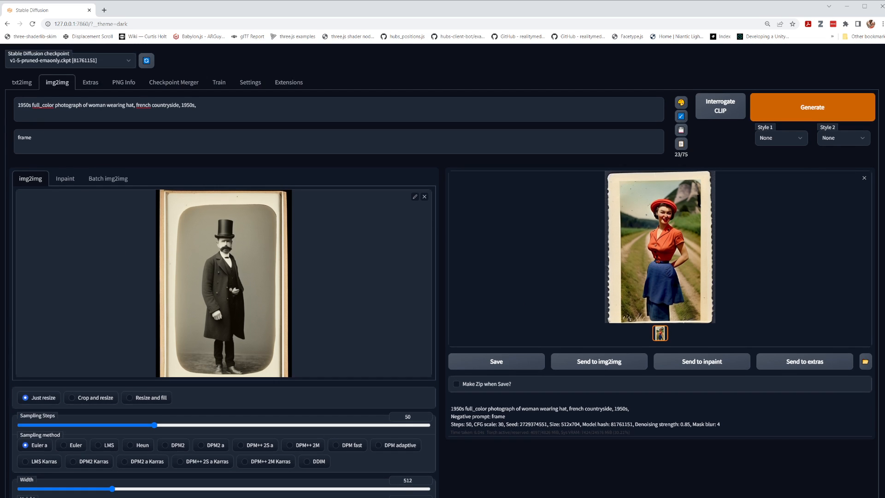
click(21, 82)
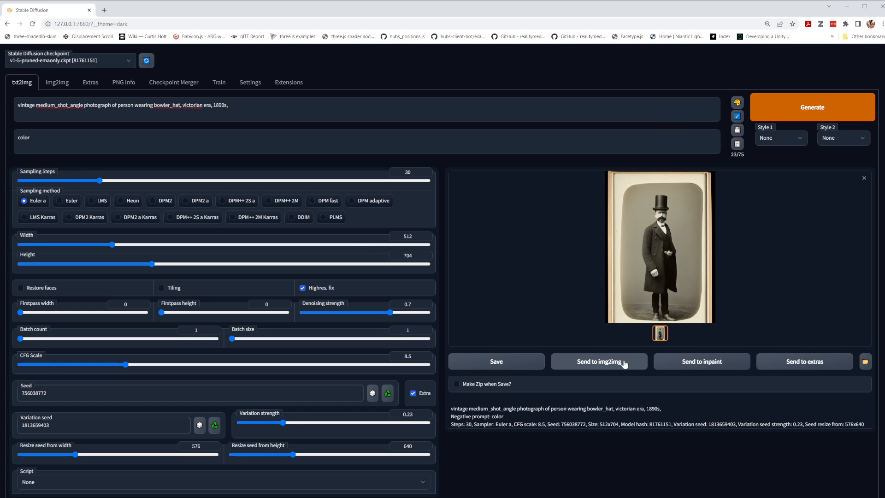
click(702, 363)
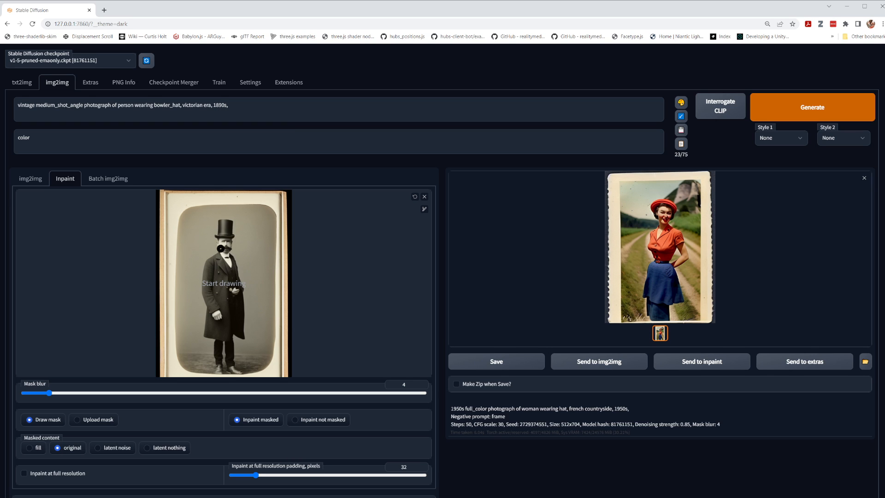
- Review the inpaint sampling, size and denoising settings, and generate an image from the portrait without any mask drawn
scroll(369, 295, down, 2)
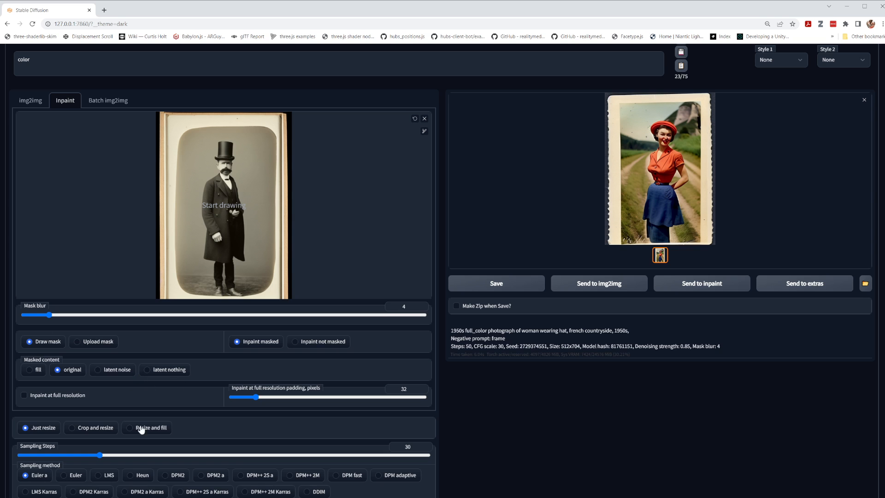
scroll(141, 428, down, 3)
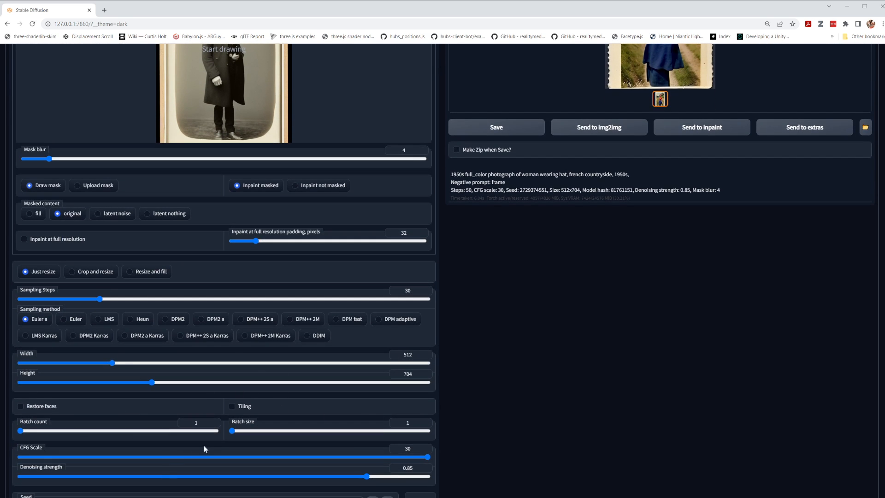
scroll(250, 440, down, 2)
scroll(501, 419, up, 5)
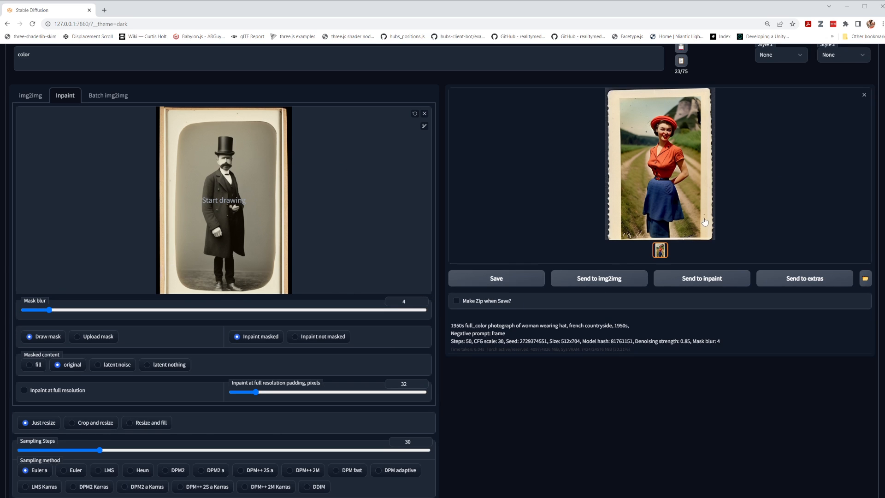
scroll(748, 194, up, 1)
scroll(748, 194, up, 2)
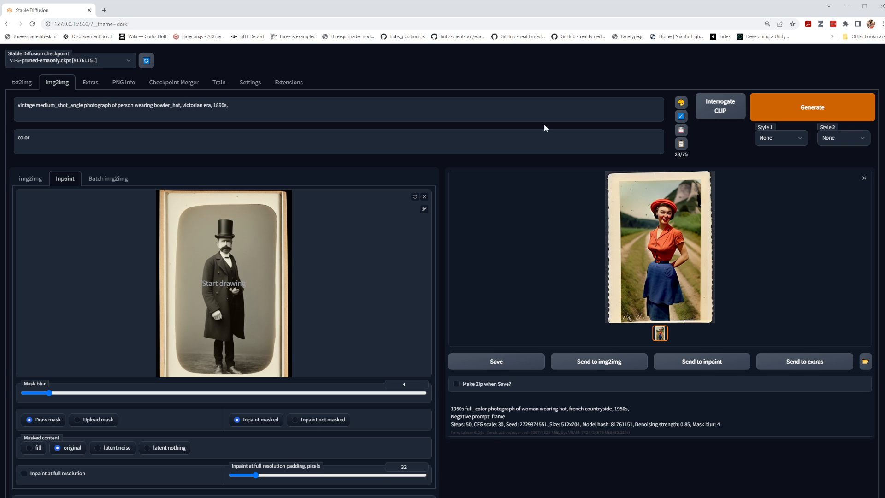
click(802, 111)
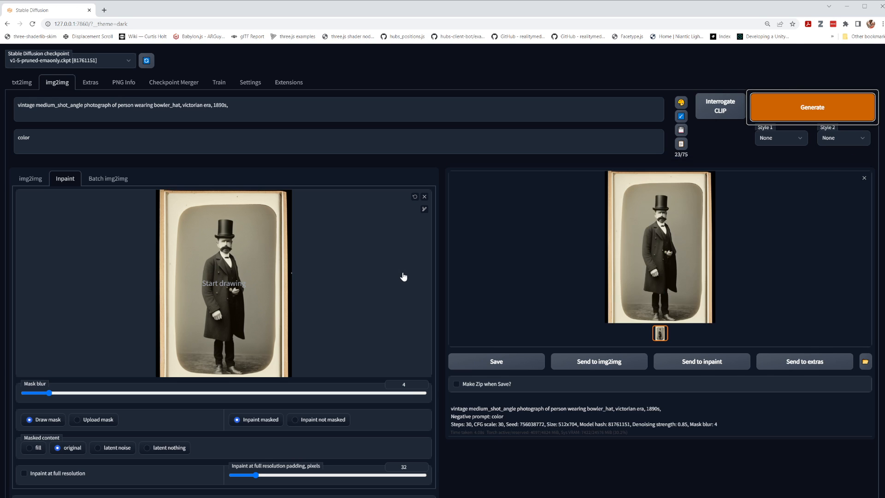
- Paint an inpaint mask covering the brim and crown of the man's top hat
click(226, 251)
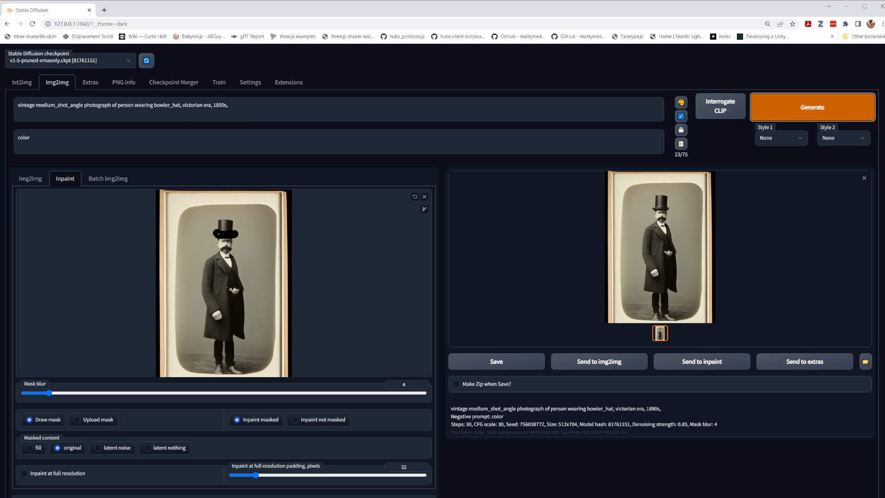
drag(220, 226, 219, 222)
triple_click(252, 111)
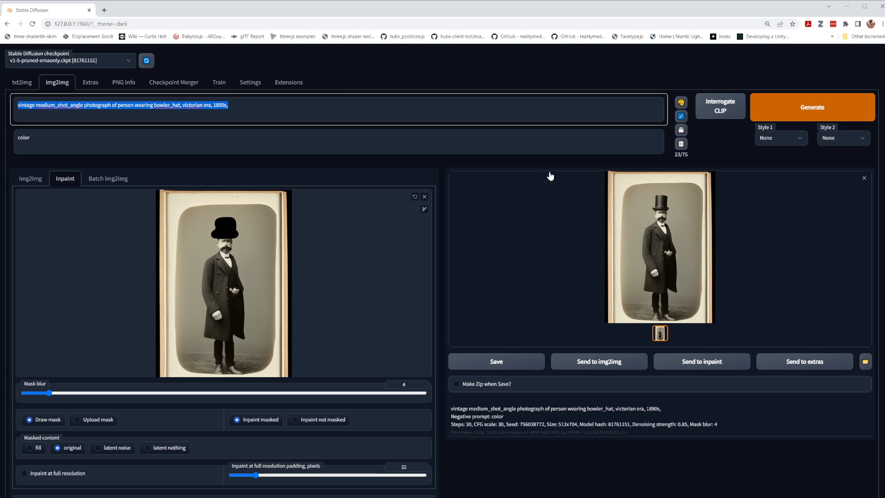
click(13, 130)
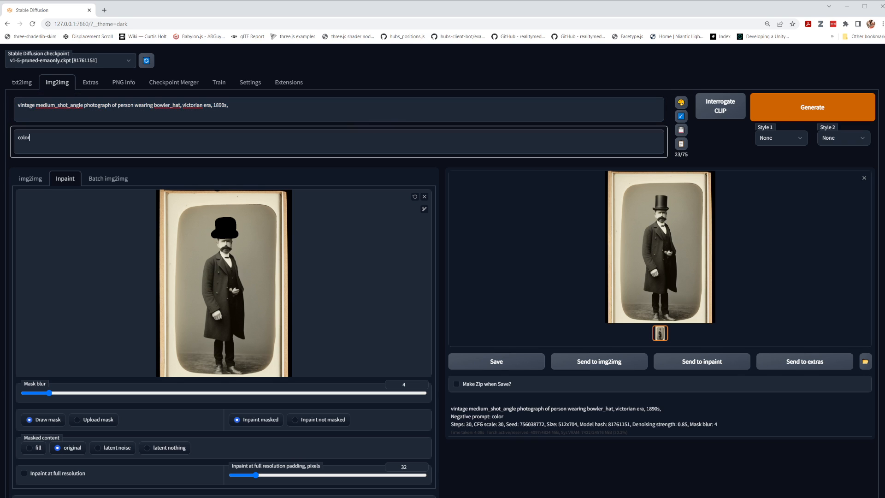
key(ctrl+a)
key(BackSpace)
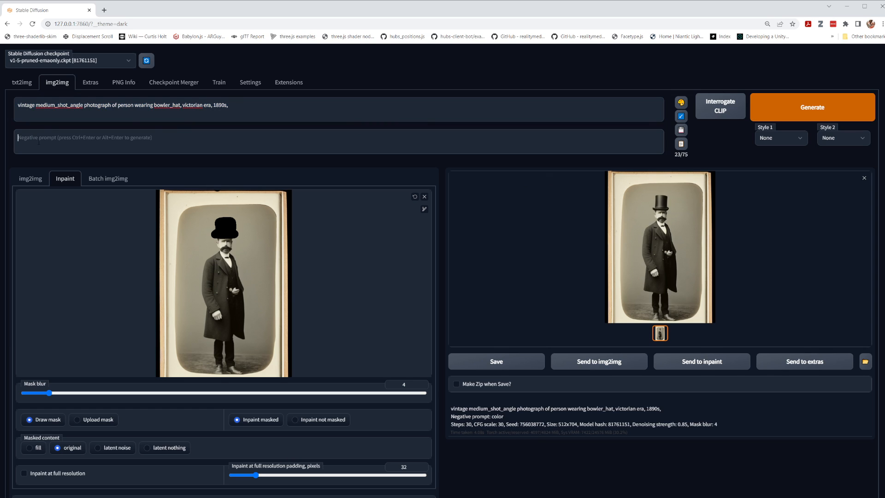
text(color)
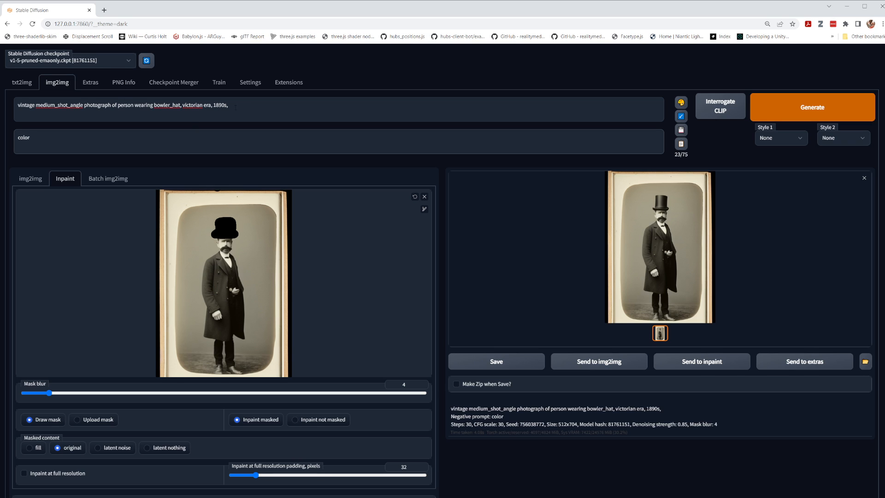
- Generate the masked hat area with the existing bowler_hat prompt and inspect the result enlarged
drag(233, 105, 14, 107)
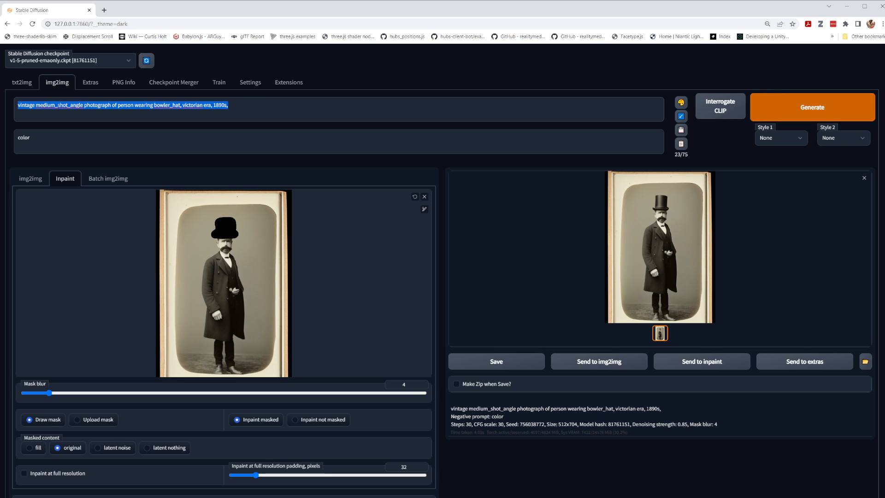
click(789, 107)
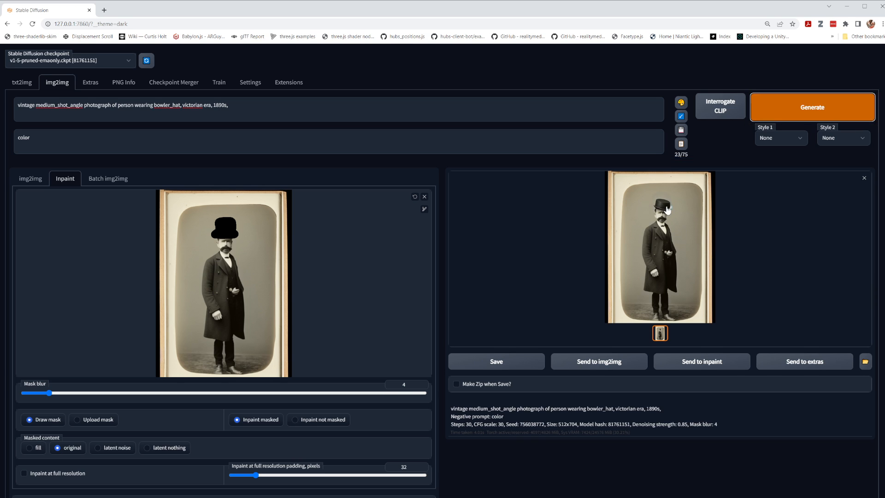
click(676, 242)
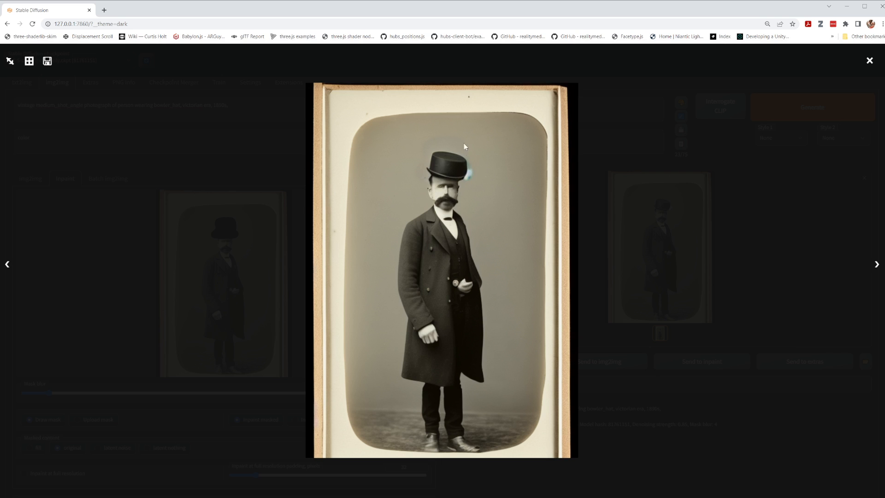
click(870, 60)
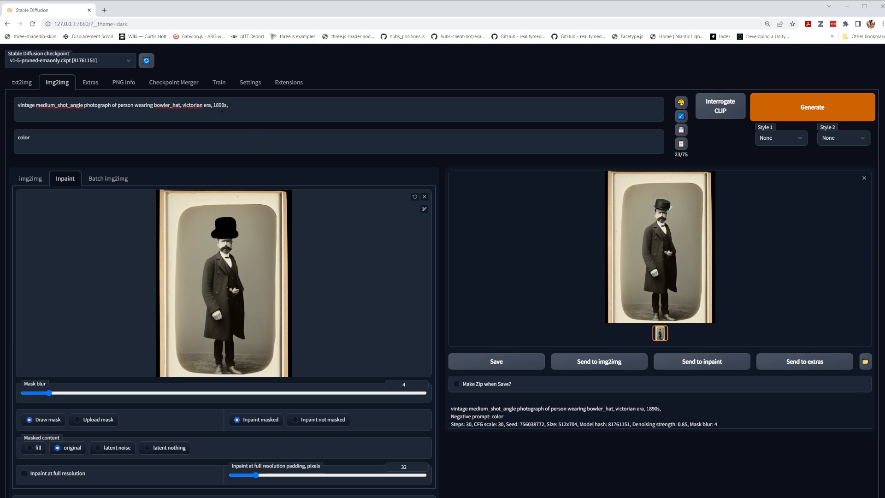
- Replace the whole prompt with "cowboy_hat", generate the inpainted image and inspect it enlarged
drag(243, 115, 3, 90)
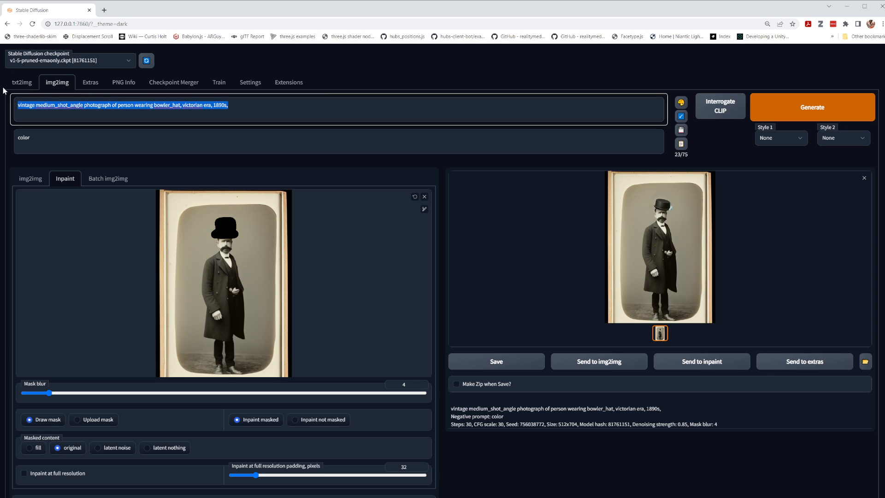
text(coun)
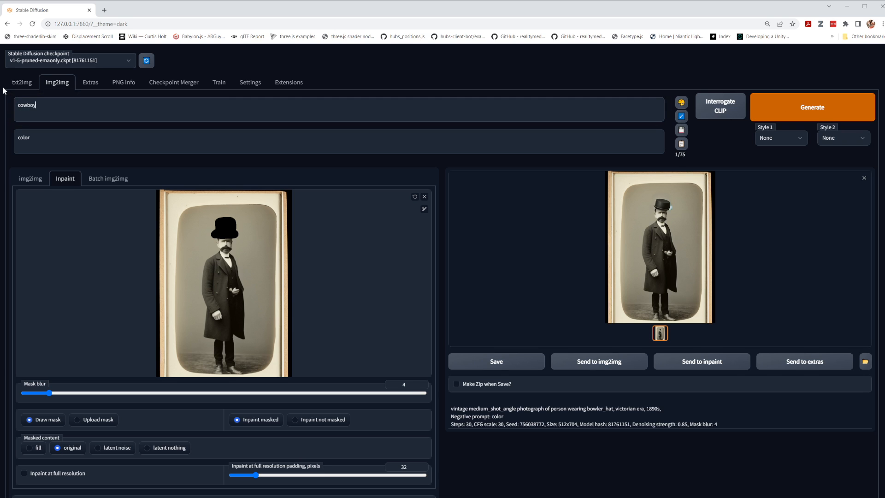
key(BackSpace)
click(815, 98)
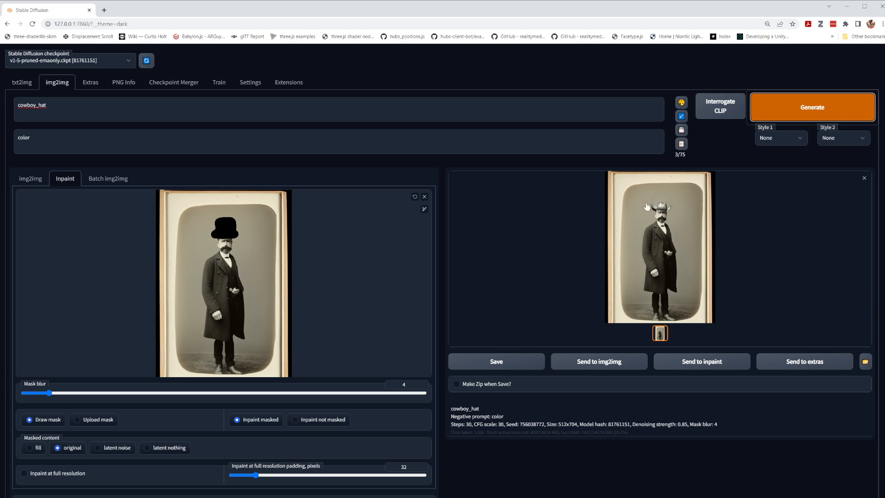
click(648, 206)
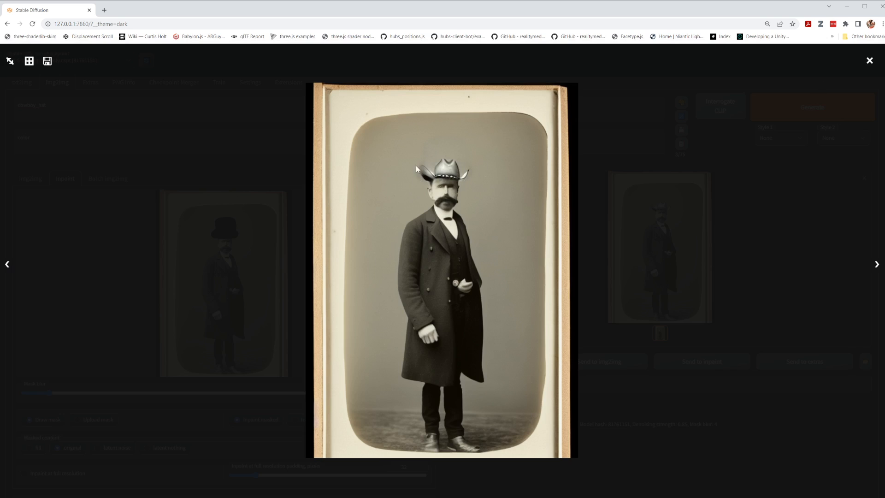
click(870, 61)
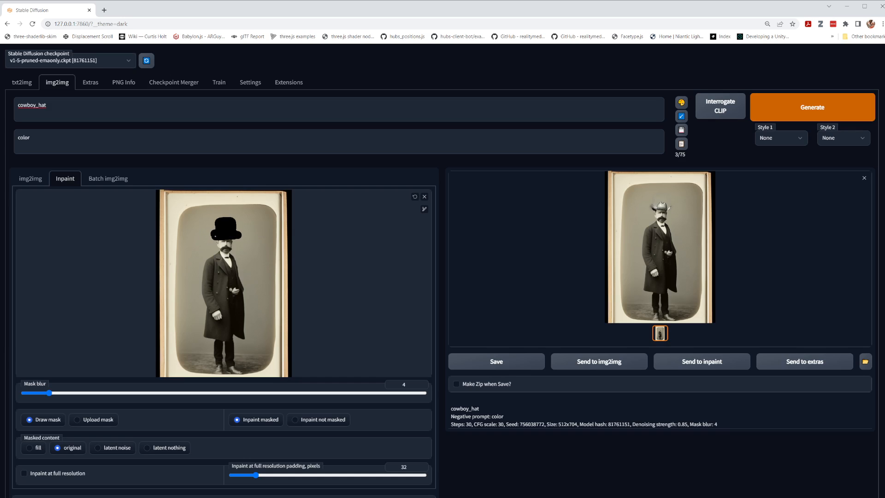
- Extend the hat mask outward on both sides and above the crown, and generate the cowboy hat again
mouse_move(208, 235)
mouse_down()
mouse_move(231, 217)
mouse_move(247, 234)
mouse_move(236, 213)
mouse_up()
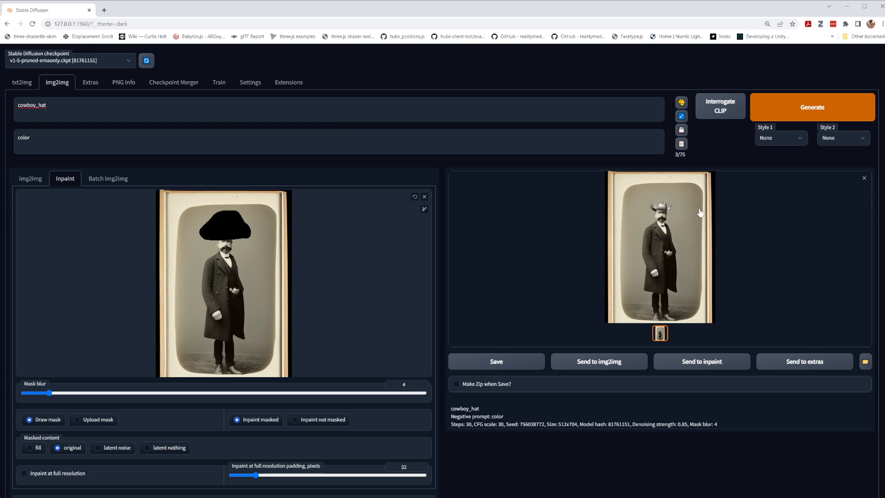
click(787, 109)
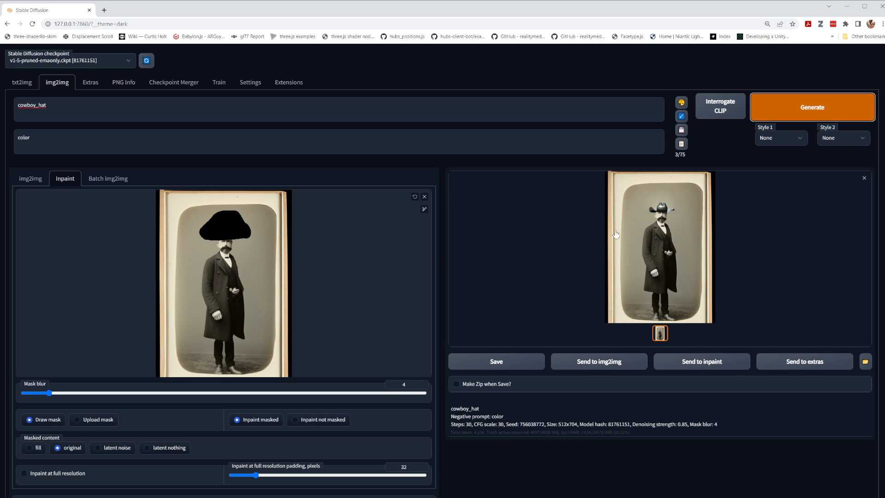
- Undo the latest mask strokes around the hat and regenerate the image with the smaller mask
click(414, 198)
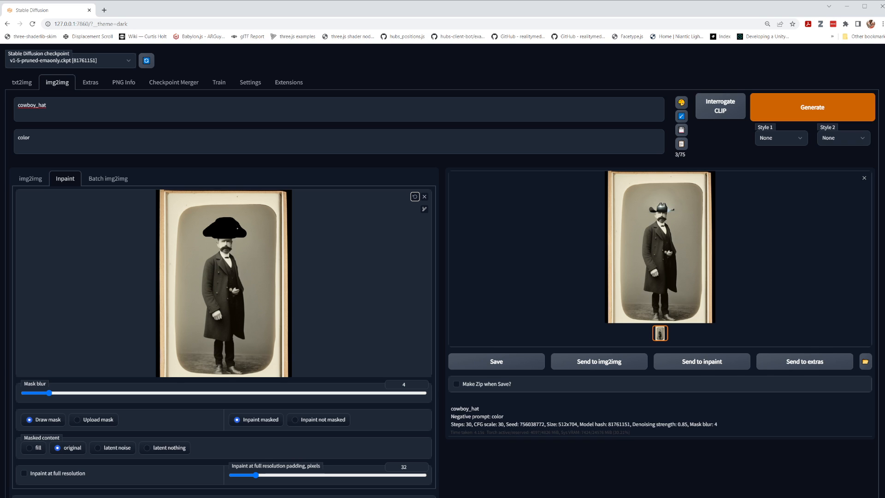
click(804, 105)
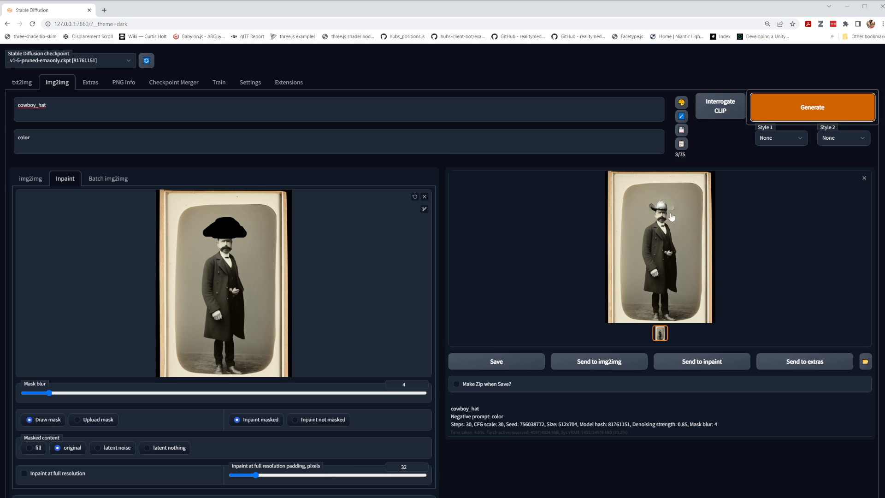
- Expand the prompt to "vintage photo of cowboy_hat, 1890s"
click(18, 105)
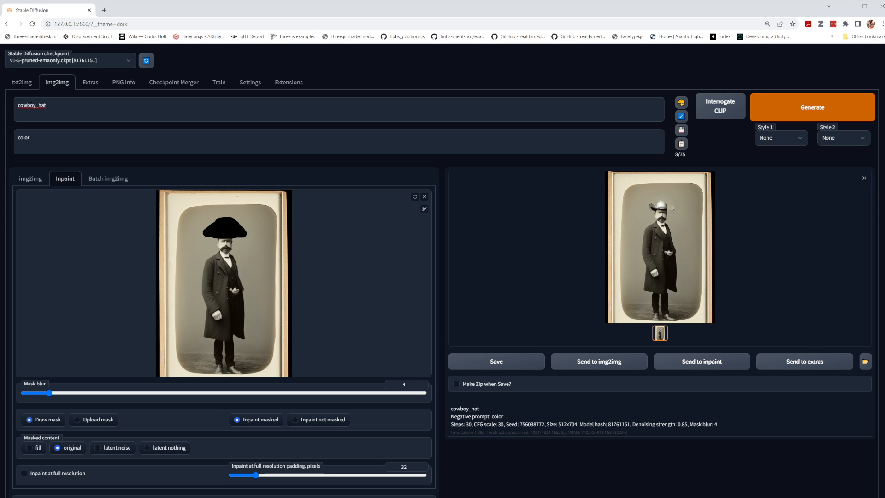
text(pho)
key(BackSpace)
key(BackSpace)
key(BackSpace)
text(vintage photo of a)
key(BackSpace)
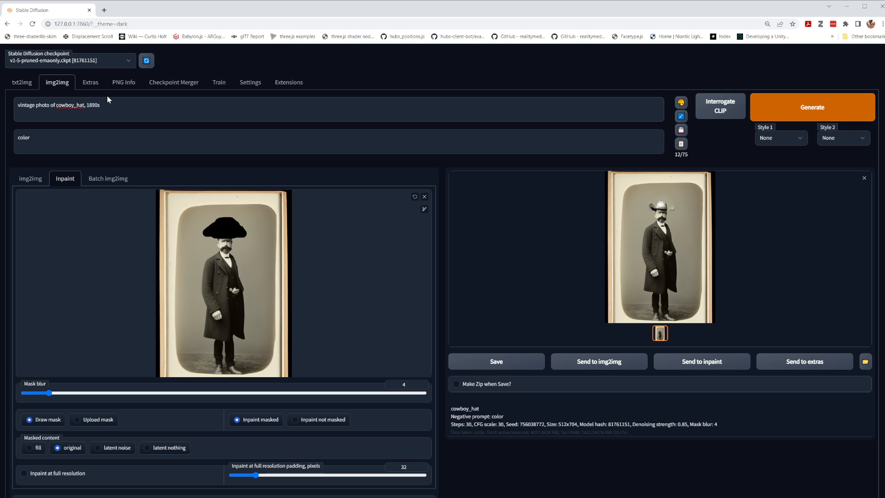
- Generate the inpainted image with the vintage cowboy hat prompt and inspect the result enlarged
click(849, 102)
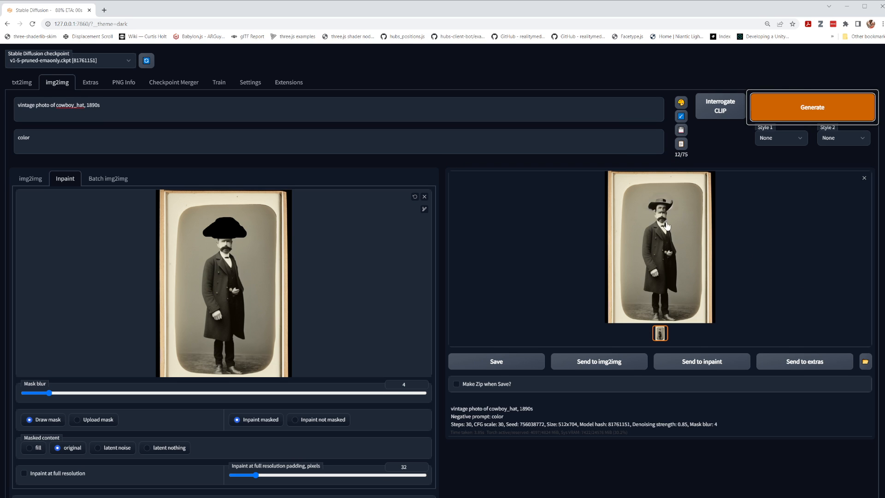
click(664, 211)
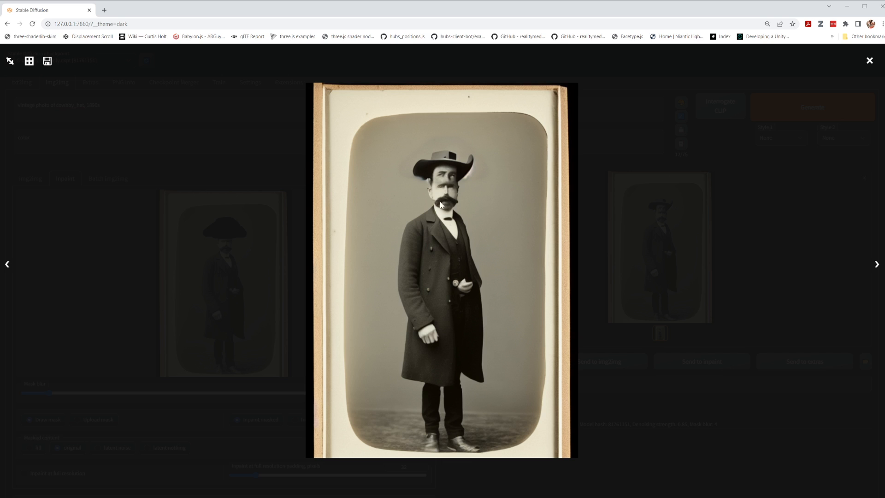
click(870, 61)
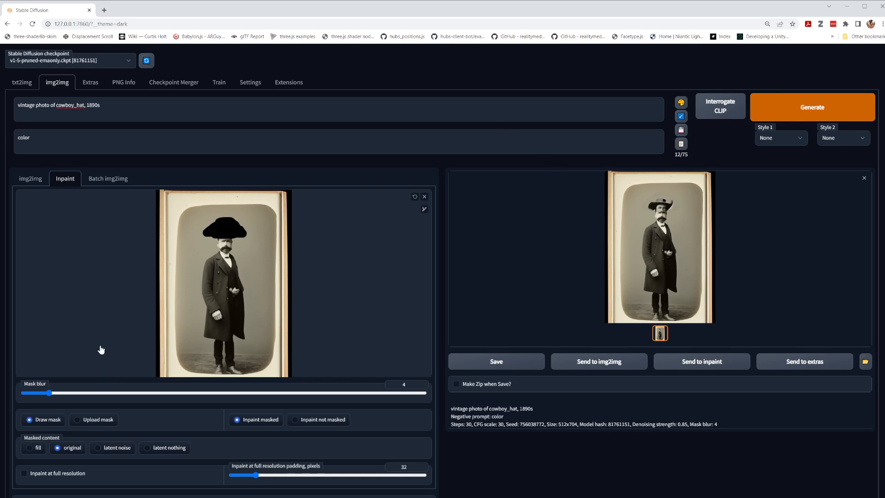
- Enable inpainting at full resolution, switch the sampling method to DDIM and generate the image
scroll(99, 348, down, 3)
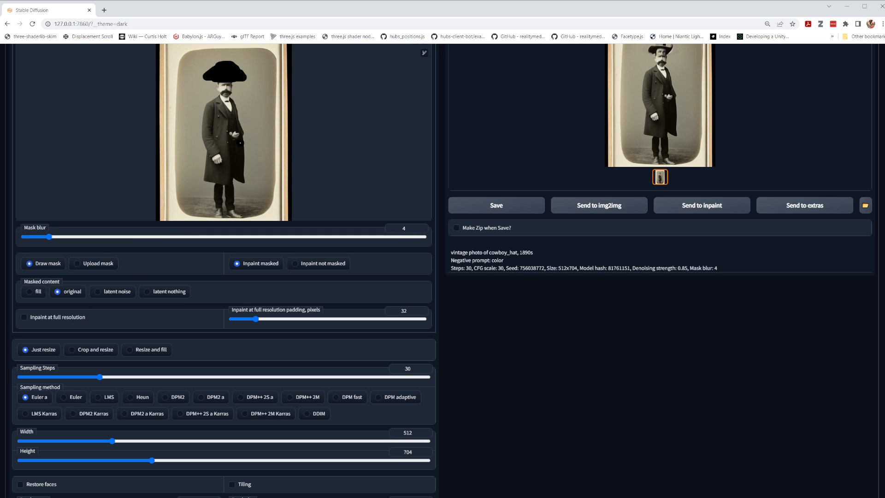
scroll(261, 170, up, 1)
scroll(261, 171, up, 1)
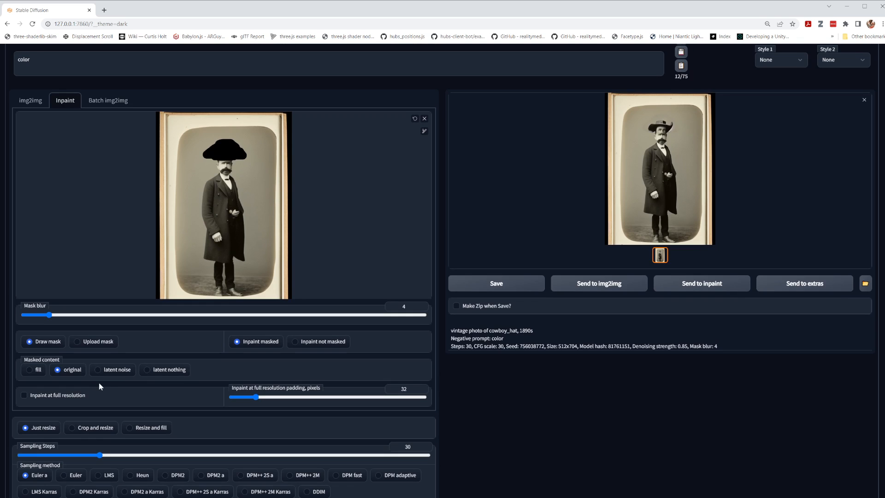
scroll(46, 422, down, 2)
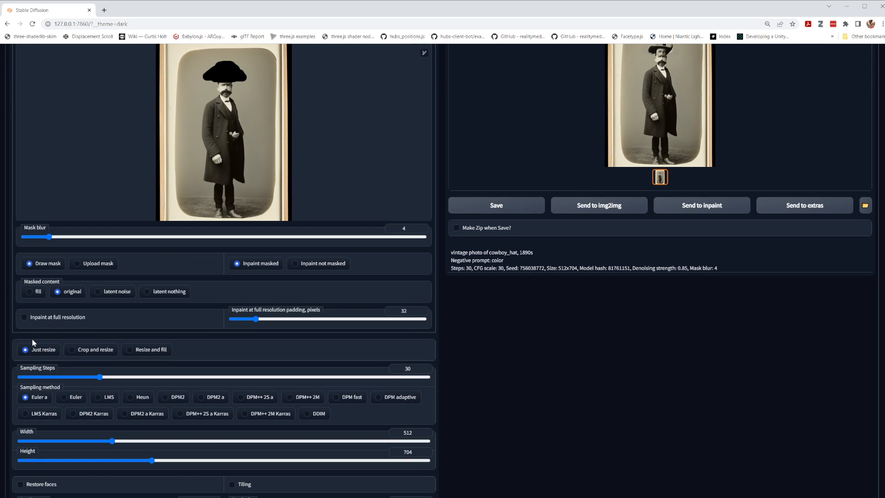
click(24, 318)
click(307, 414)
scroll(715, 361, up, 3)
click(805, 106)
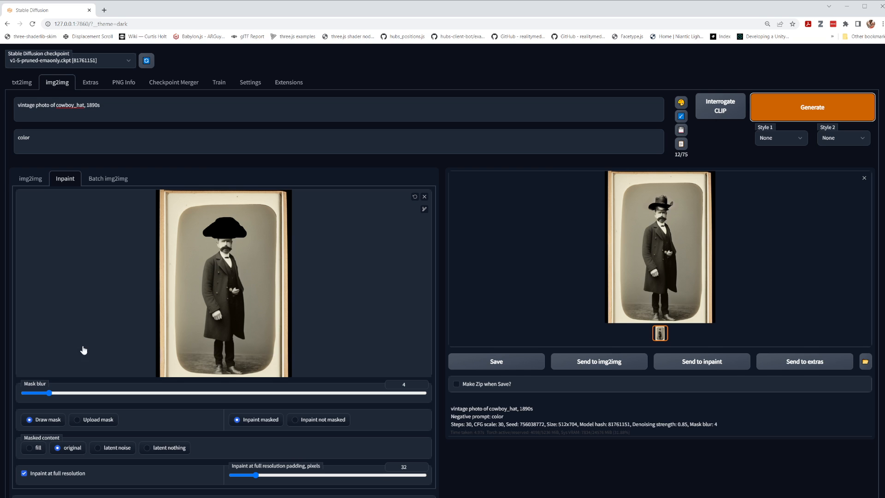
- Lower the CFG scale to 17.5 and set the seed to random (-1)
scroll(85, 297, down, 5)
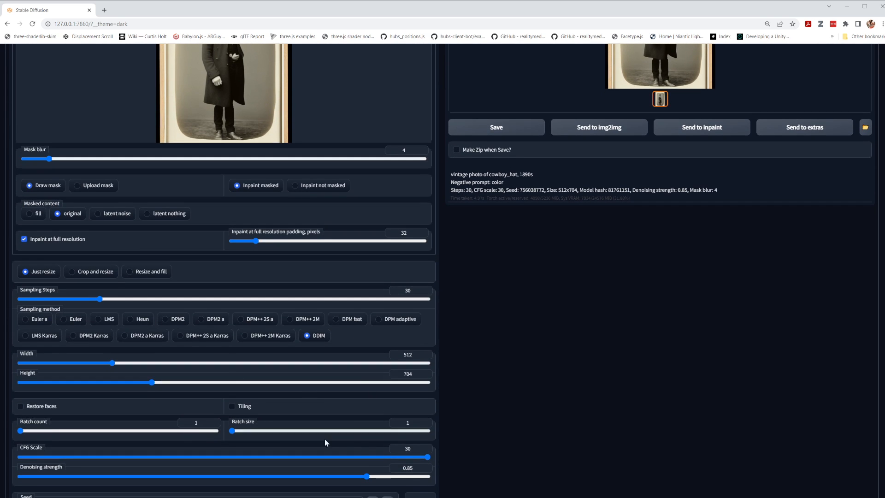
scroll(325, 439, down, 2)
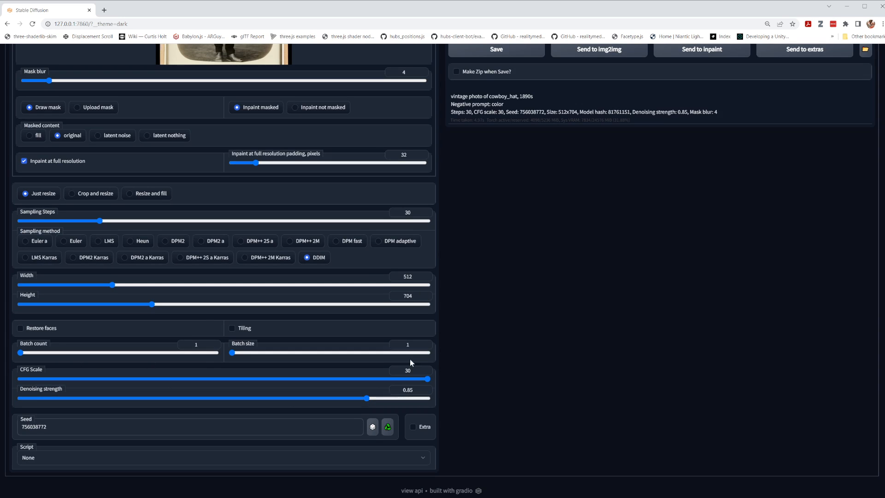
click(427, 379)
drag(427, 379, 217, 379)
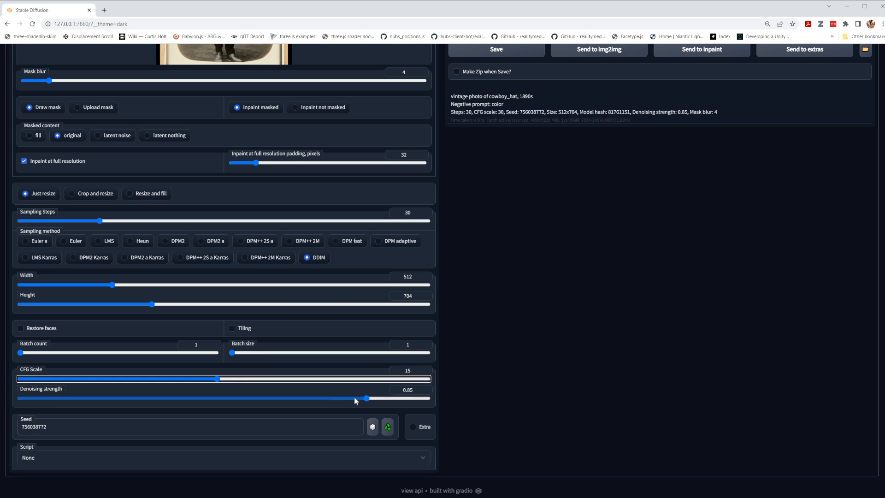
key(Right)
key(Right)
key(Right)
key(Right)
key(Right)
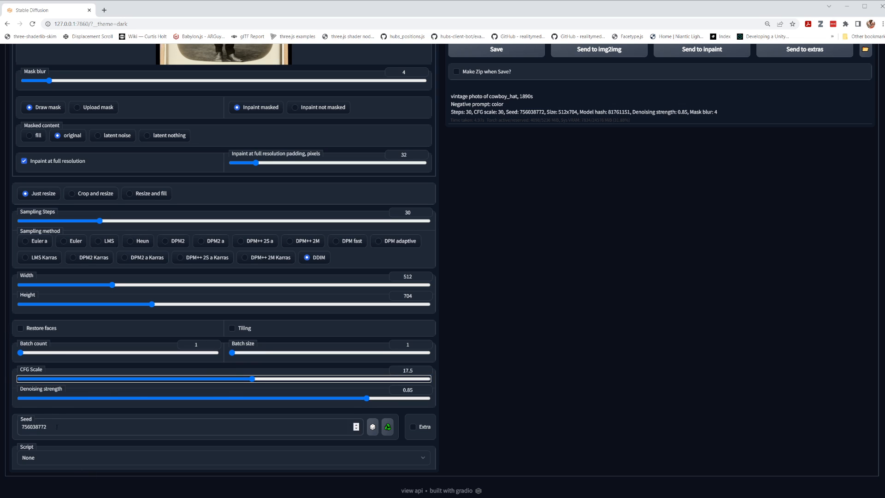
click(371, 427)
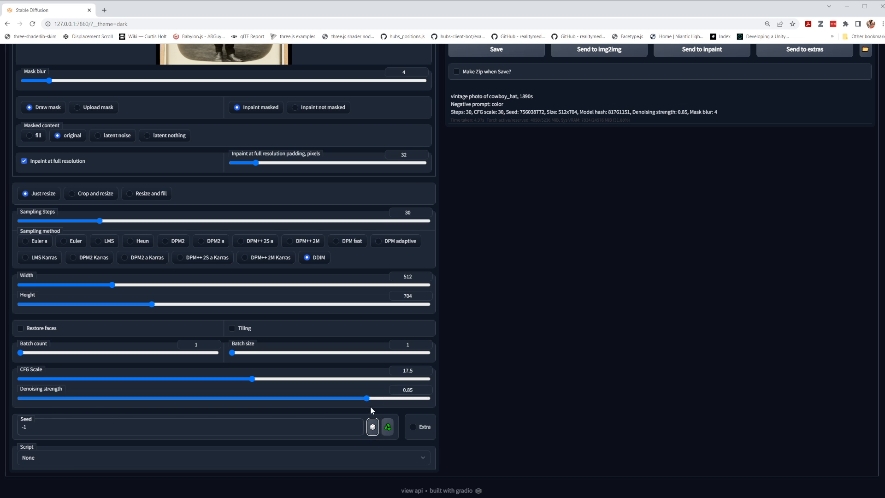
- Generate the cowboy hat with the lowered CFG scale and random seed, and inspect the result enlarged
scroll(721, 383, up, 5)
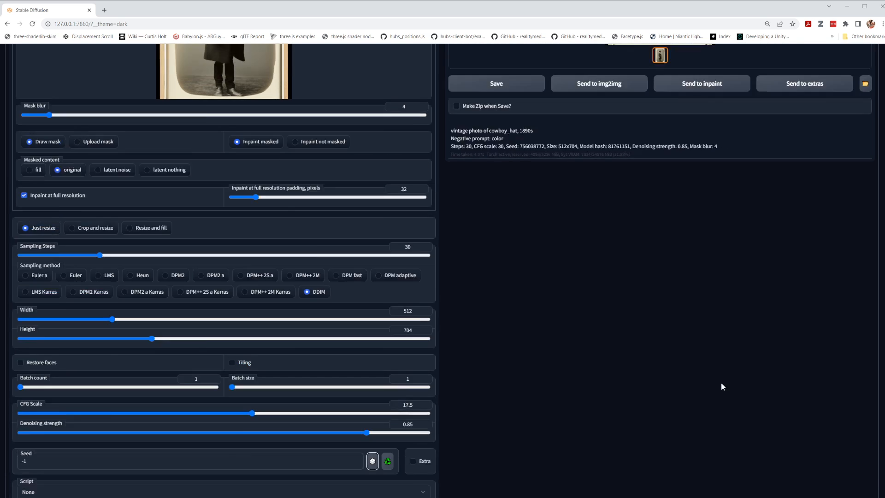
scroll(840, 214, up, 1)
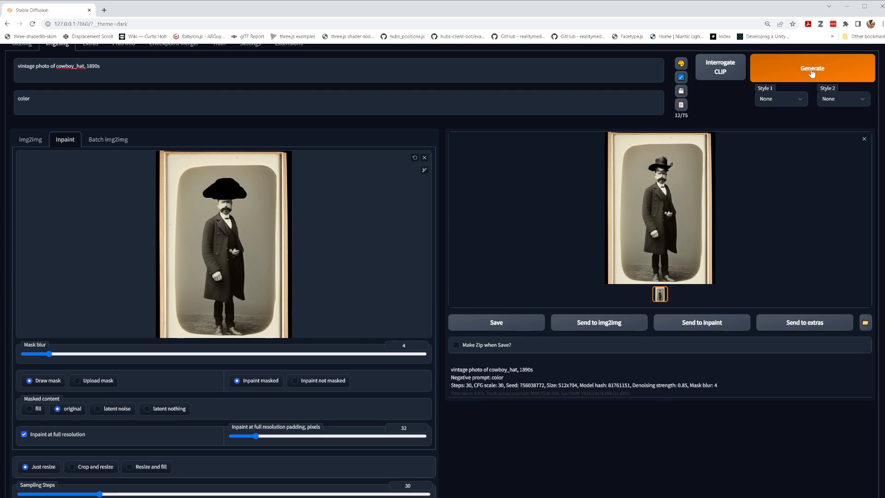
click(761, 70)
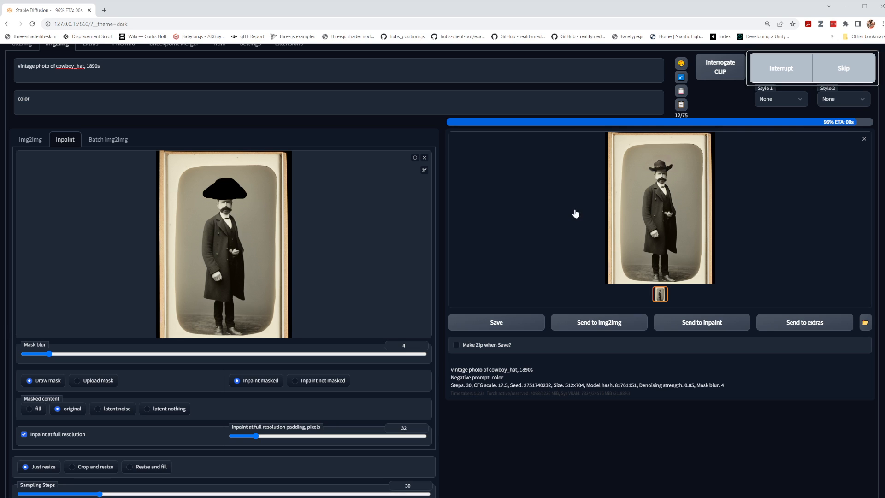
click(660, 180)
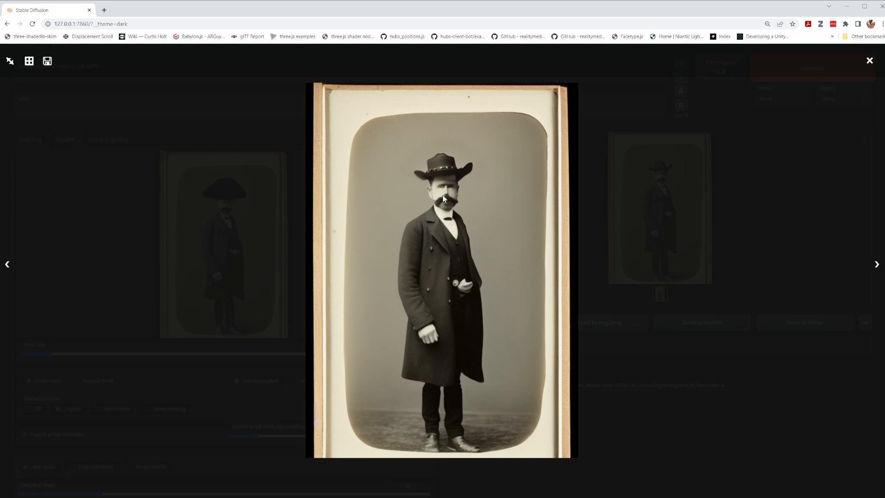
click(869, 61)
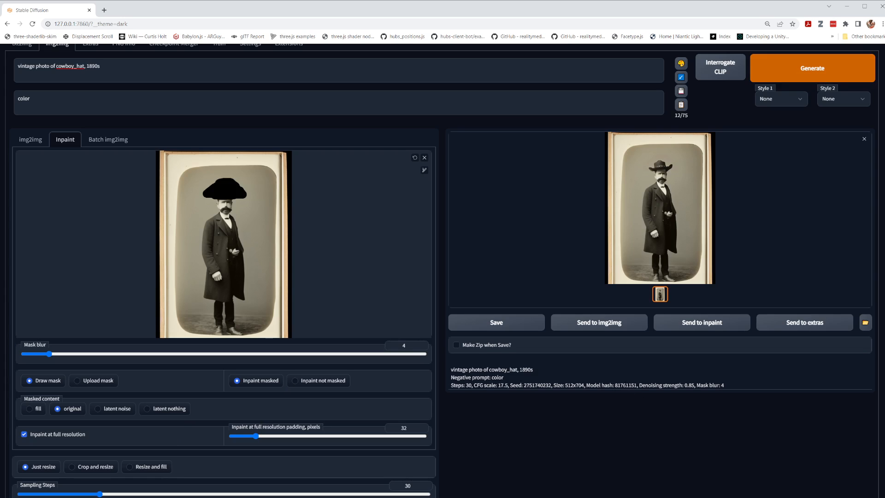
- Generate another random variation of the cowboy hat with the same settings and view it enlarged
scroll(154, 421, down, 4)
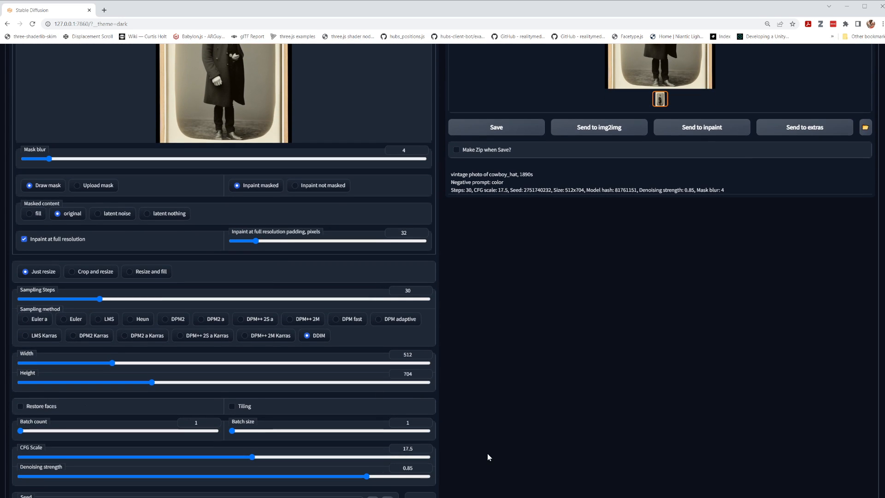
scroll(632, 317, up, 3)
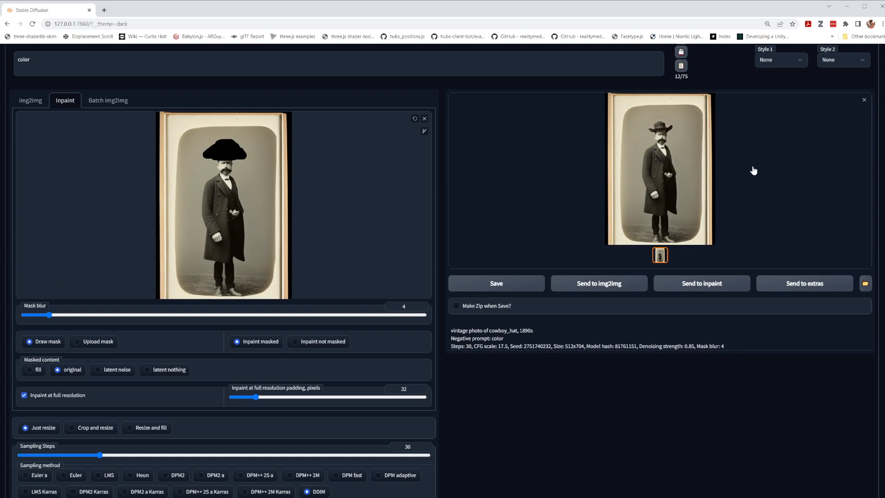
scroll(783, 253, up, 2)
click(821, 109)
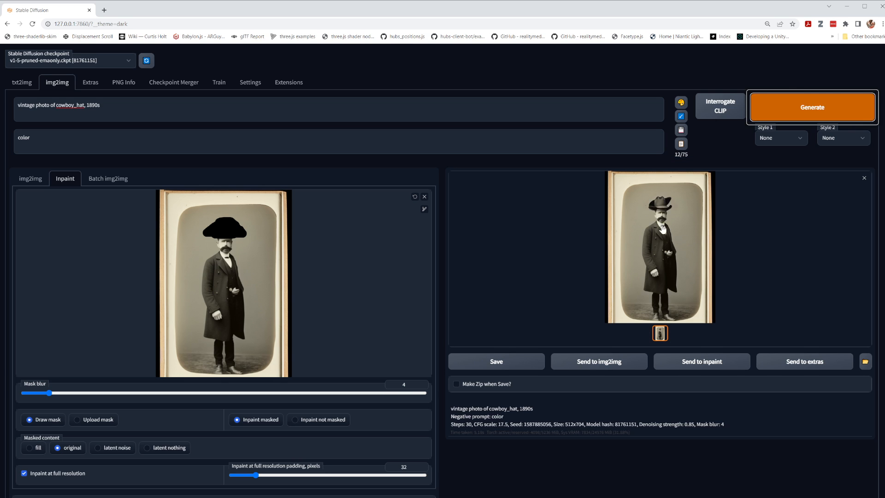
click(664, 233)
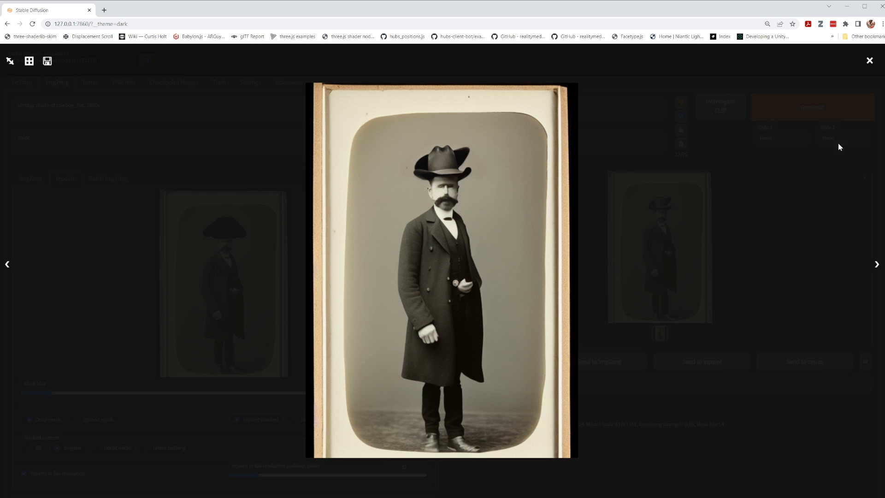
click(870, 61)
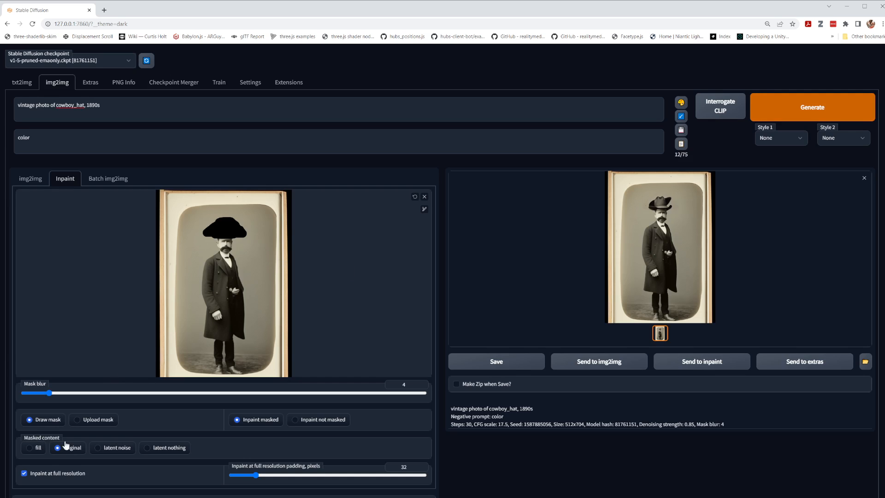
- Review the inpainting settings, from mask blur and masked content through sampling and image size to CFG scale, denoising strength and seed
scroll(206, 414, down, 3)
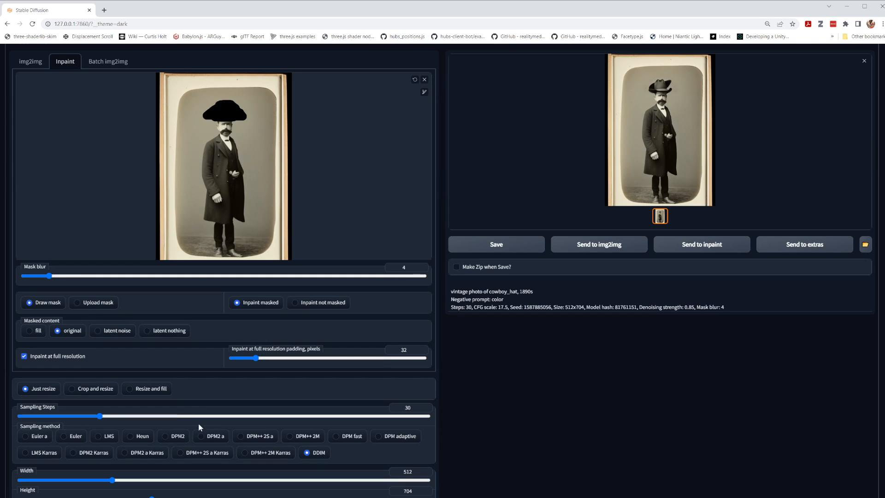
scroll(198, 423, down, 1)
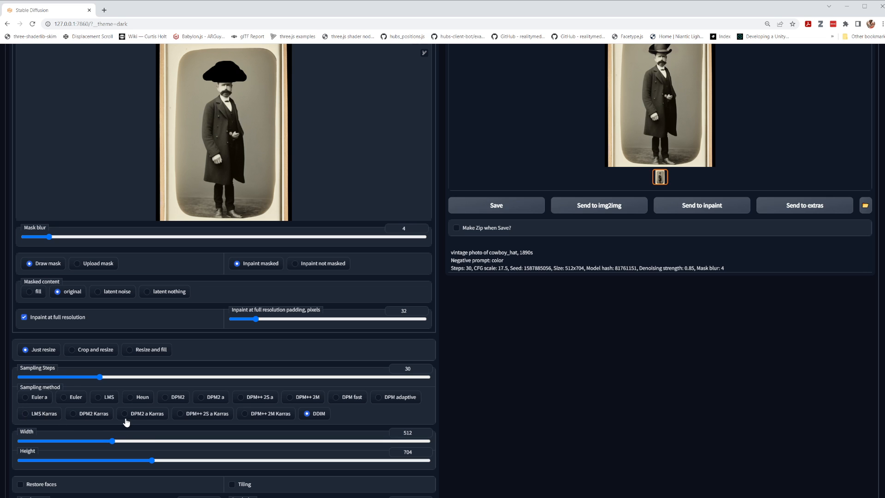
scroll(171, 427, down, 2)
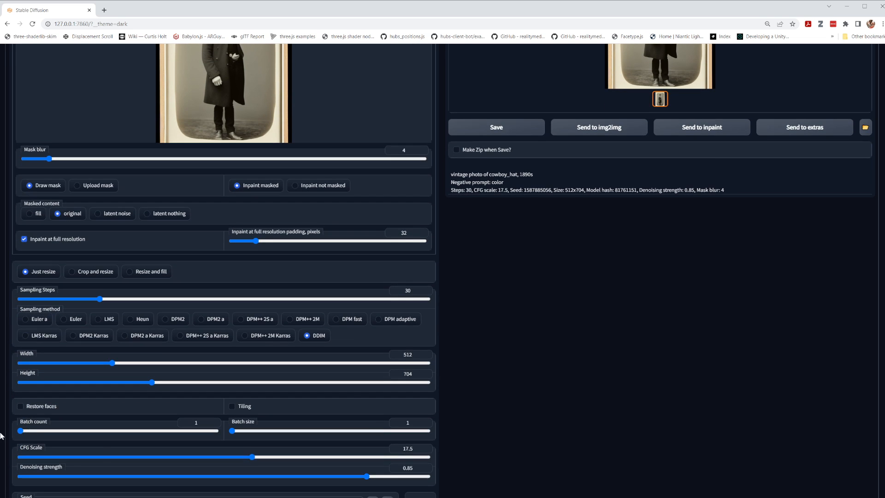
scroll(192, 383, up, 2)
scroll(192, 383, down, 2)
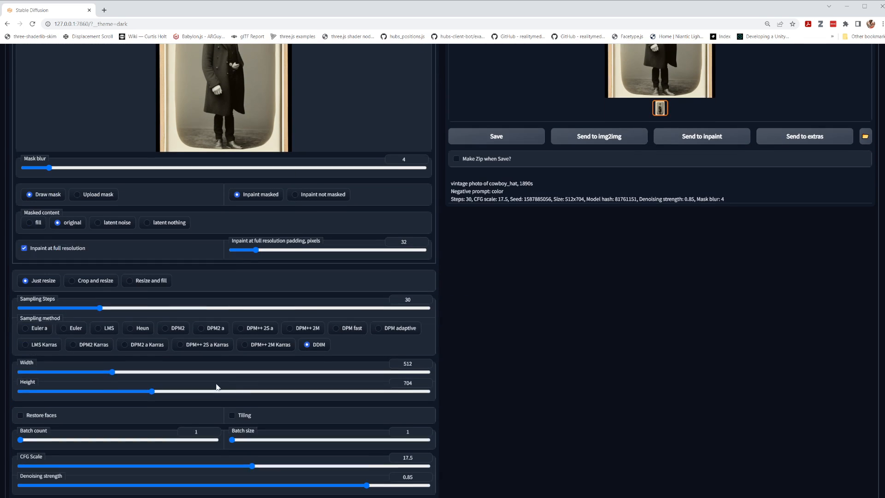
scroll(162, 369, up, 2)
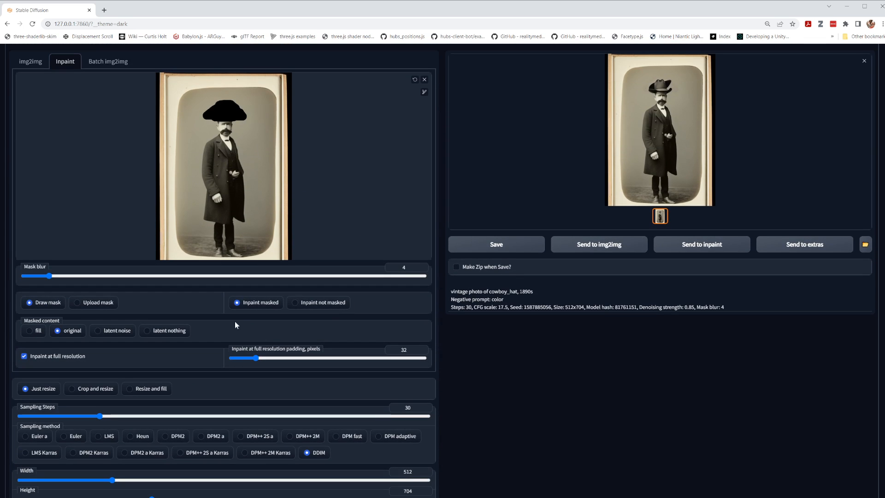
scroll(178, 421, down, 4)
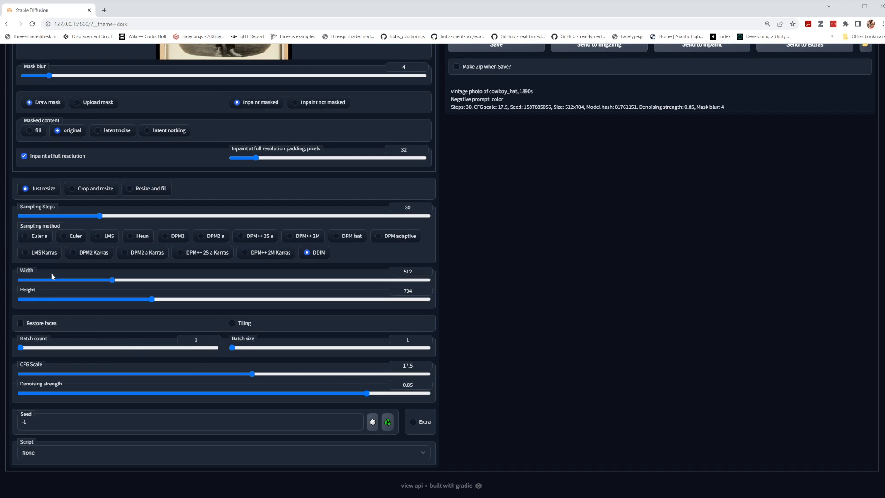
scroll(336, 313, up, 3)
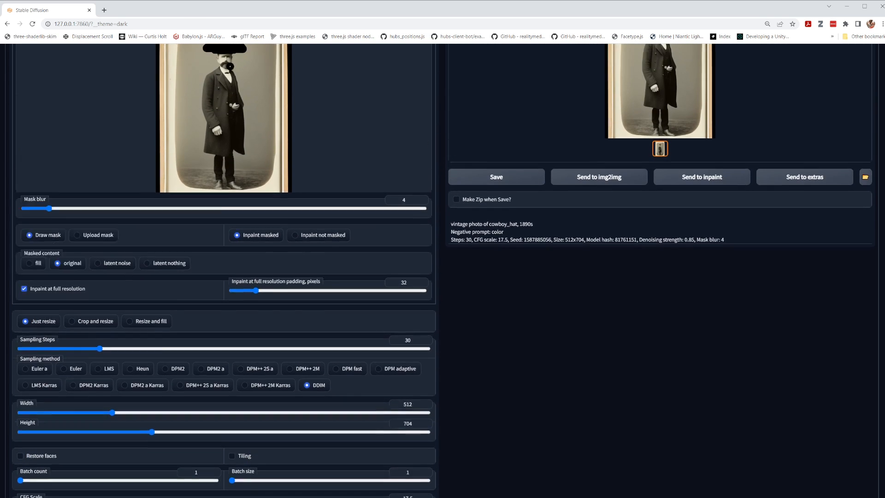
scroll(230, 67, up, 3)
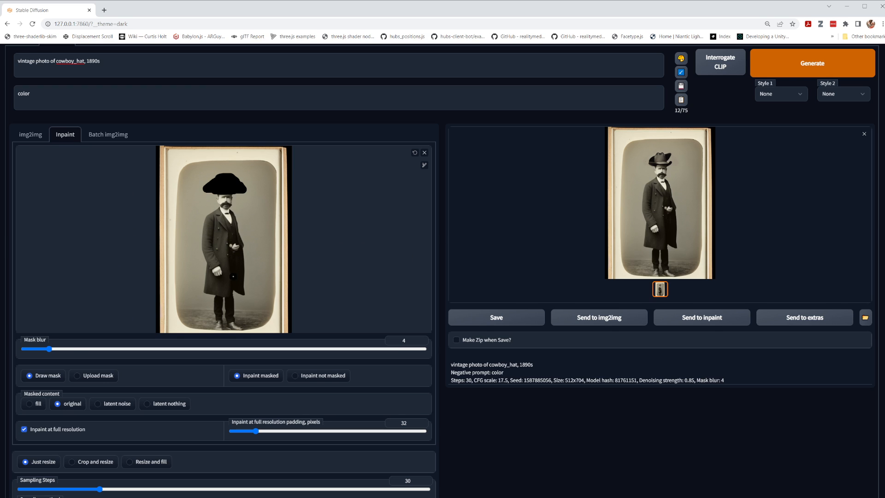
scroll(240, 325, down, 6)
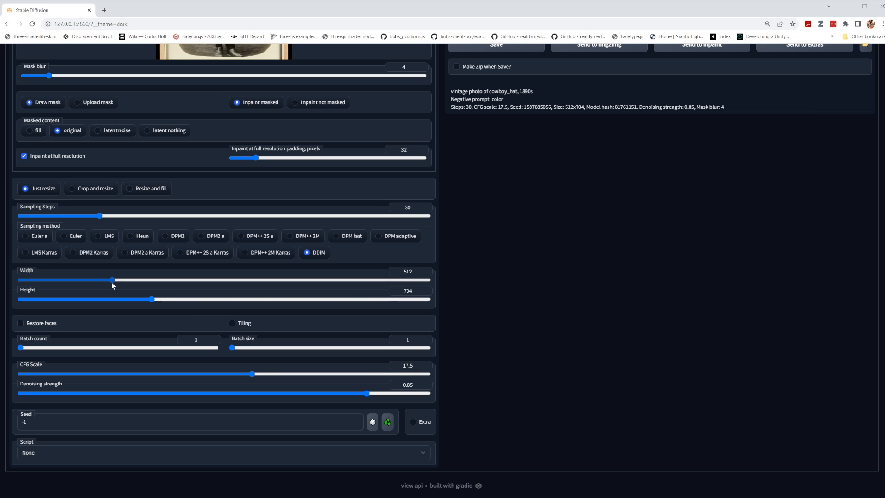
scroll(184, 283, up, 3)
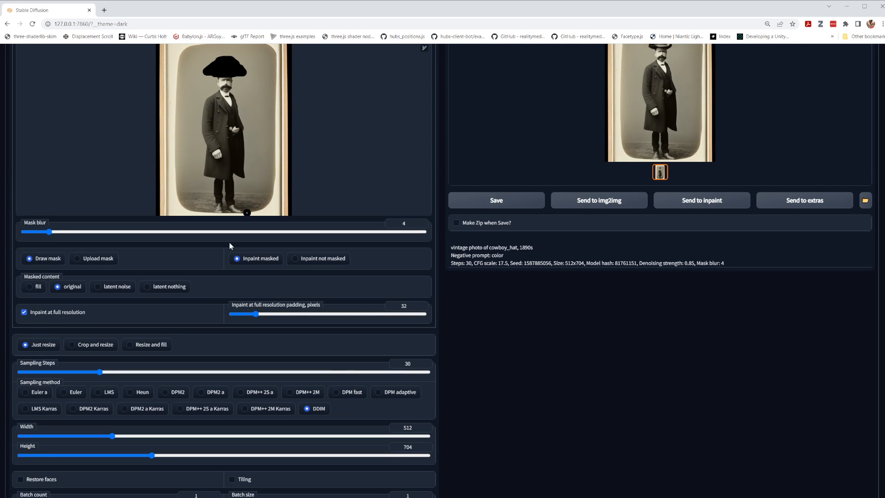
scroll(179, 320, down, 1)
scroll(180, 321, down, 1)
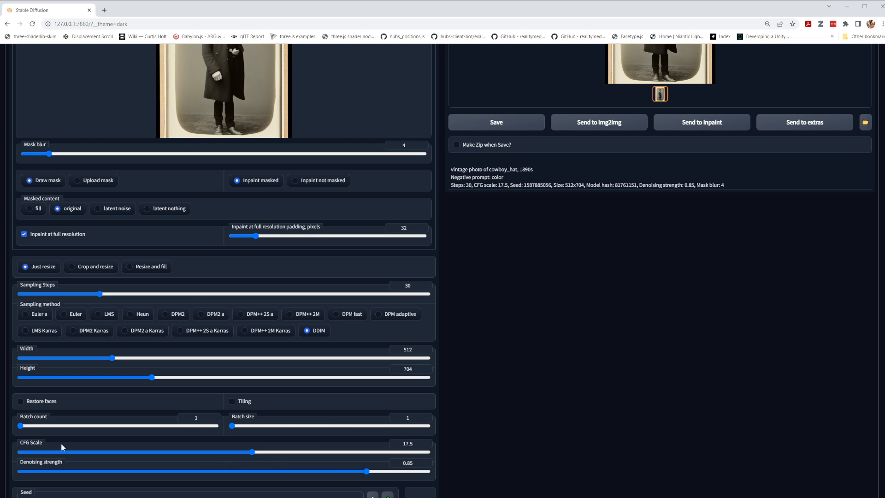
- Look over the generation settings again, from the seed and script up to the mask options and the prompt
scroll(198, 472, down, 3)
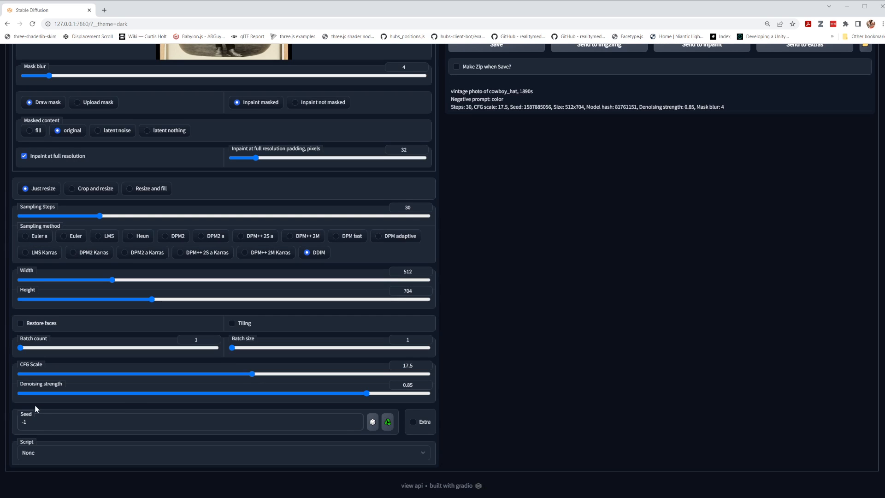
scroll(129, 406, up, 3)
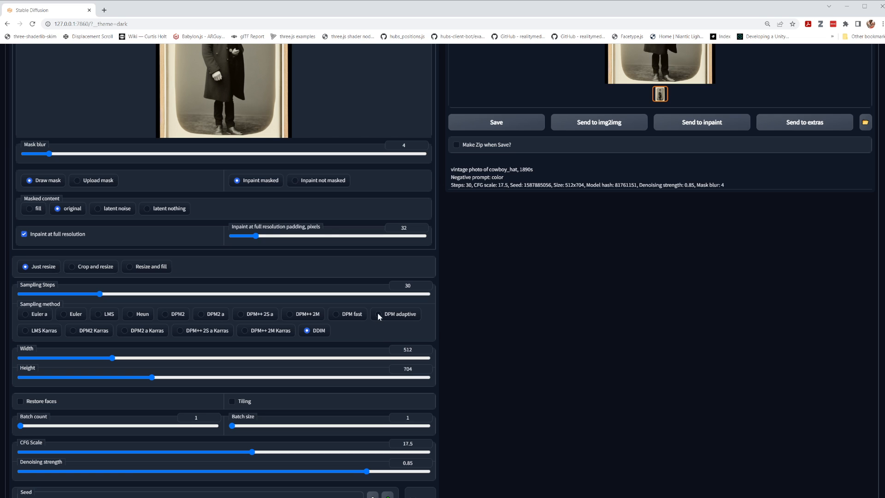
scroll(210, 177, up, 4)
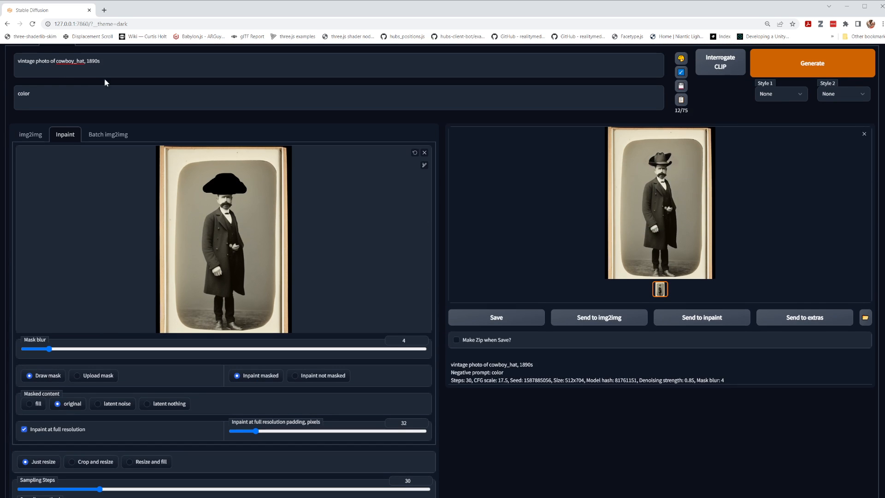
scroll(158, 304, down, 6)
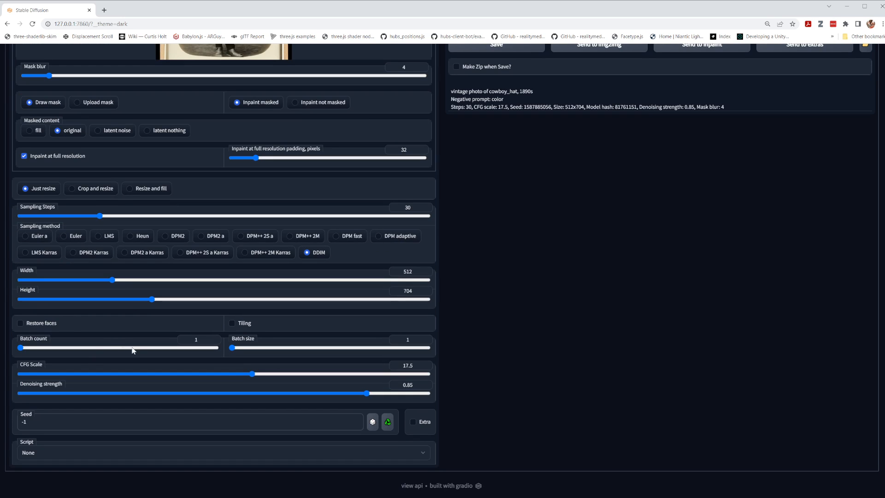
scroll(119, 369, up, 3)
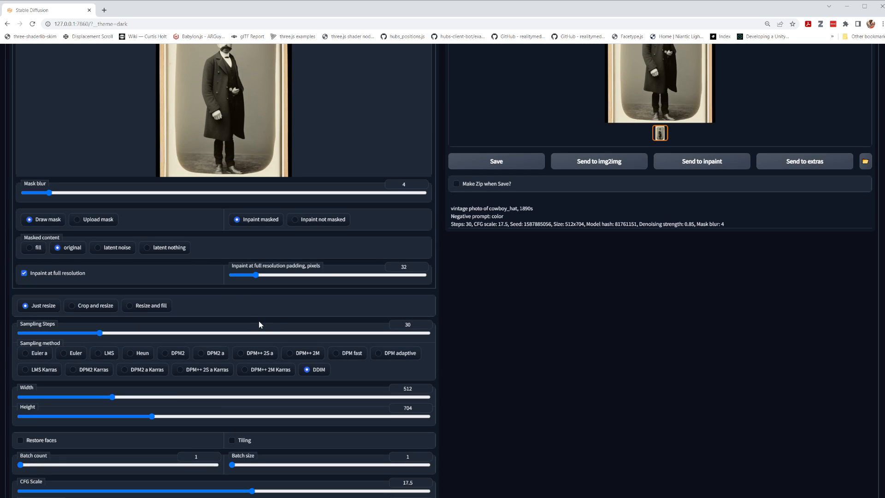
scroll(331, 261, up, 2)
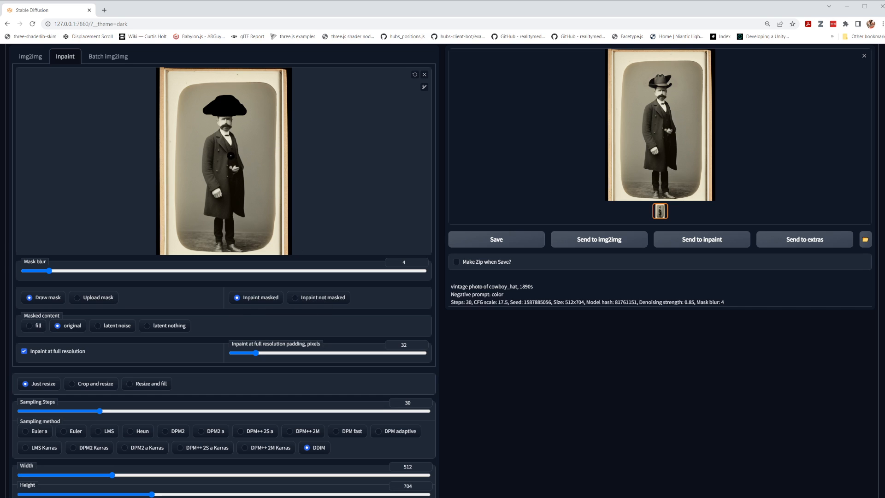
scroll(235, 239, up, 3)
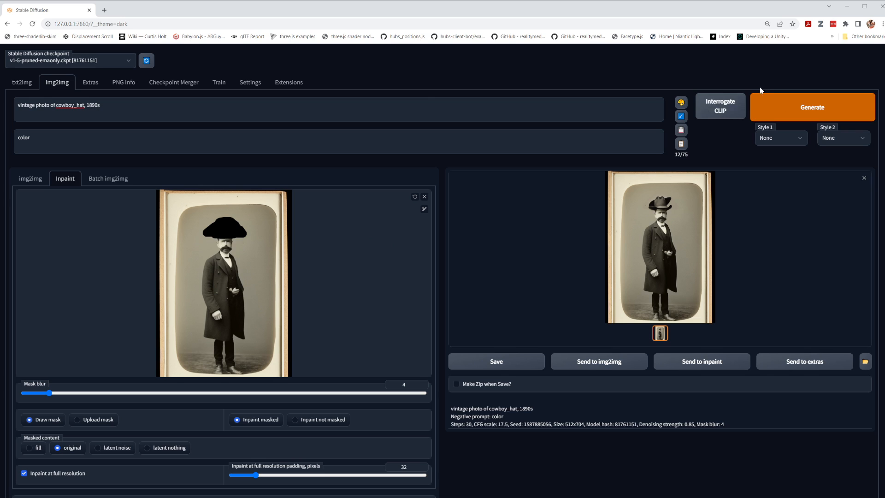
- Create a prompt from the portrait with Interrogate CLIP, and extend the mask over the man's whole body
click(719, 111)
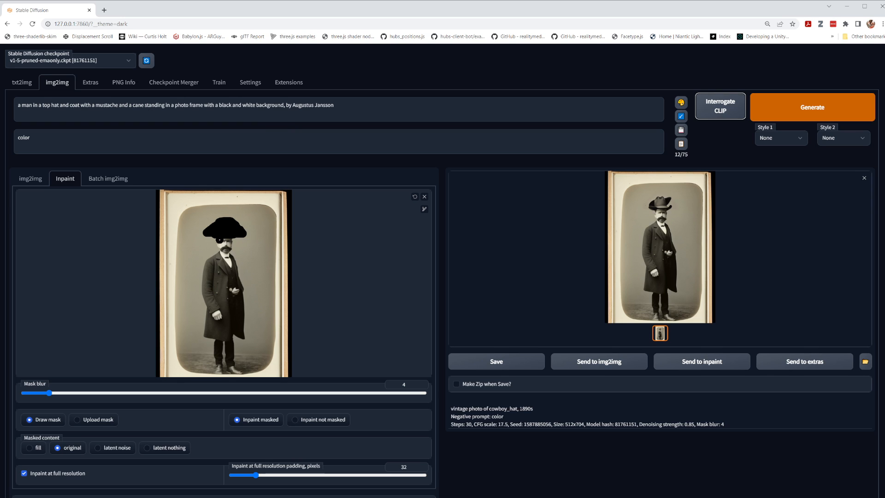
mouse_move(216, 253)
mouse_down()
mouse_move(207, 335)
mouse_move(224, 336)
mouse_move(215, 342)
mouse_move(216, 371)
mouse_move(222, 338)
mouse_move(238, 372)
mouse_move(227, 328)
mouse_move(243, 334)
mouse_move(227, 237)
mouse_move(211, 271)
mouse_move(214, 327)
mouse_move(220, 270)
mouse_move(230, 297)
mouse_up()
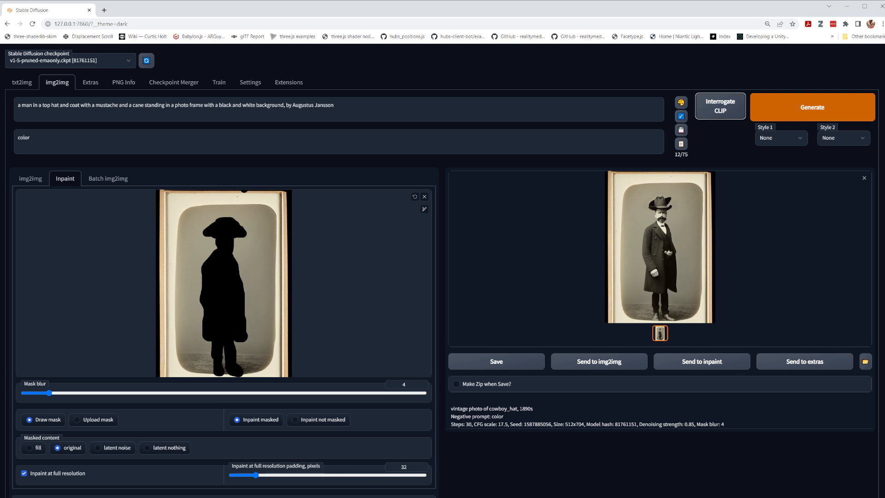
- Insert "in front of the eiffel_" after "standing" in the prompt
click(165, 105)
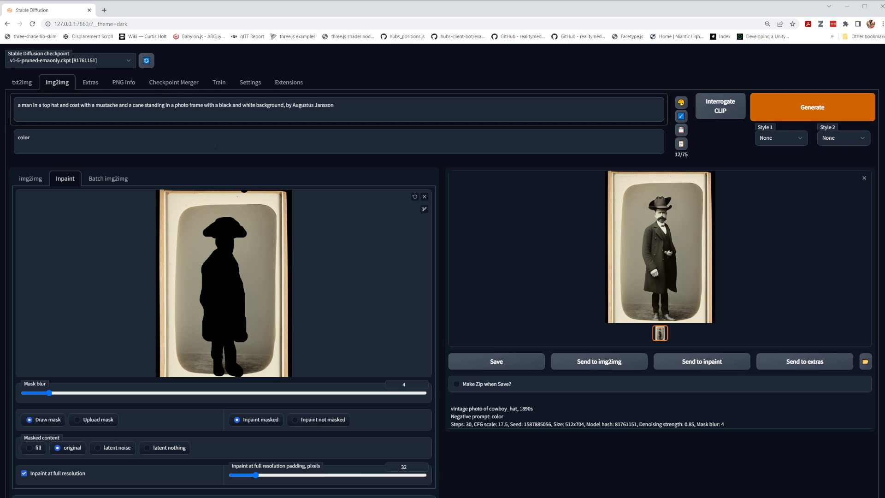
text(in fron)
text(t of the e)
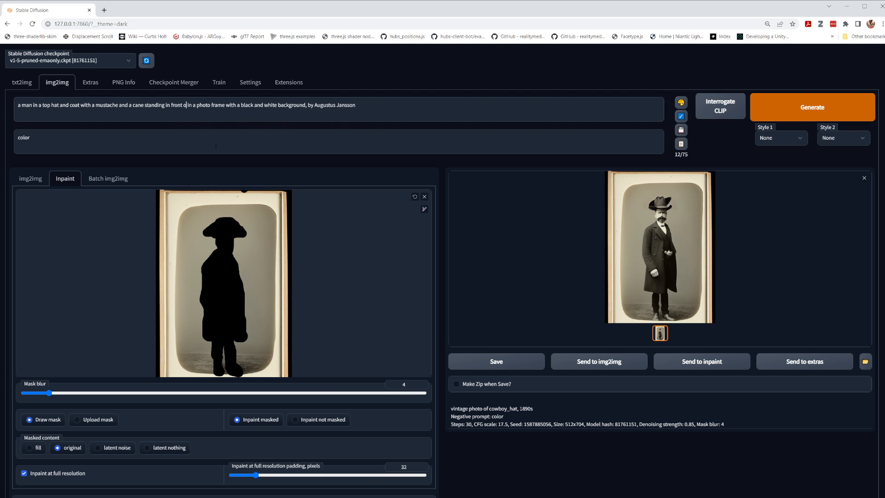
text(i )
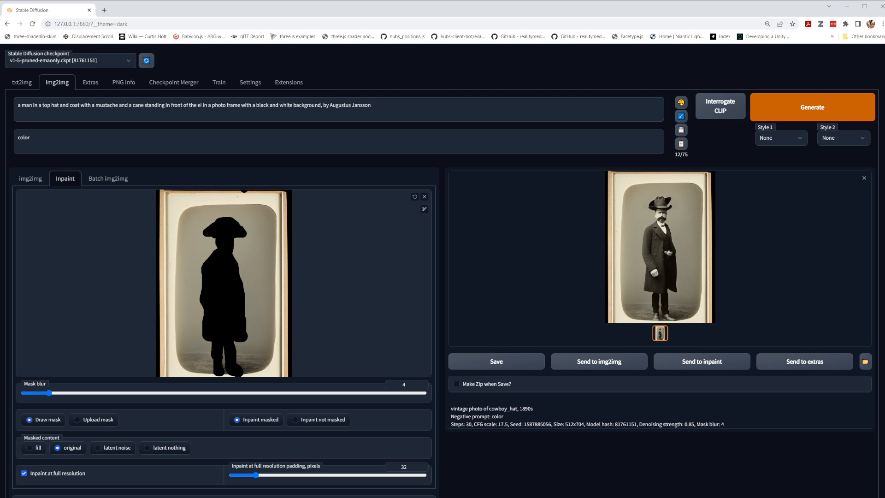
text(ffel to)
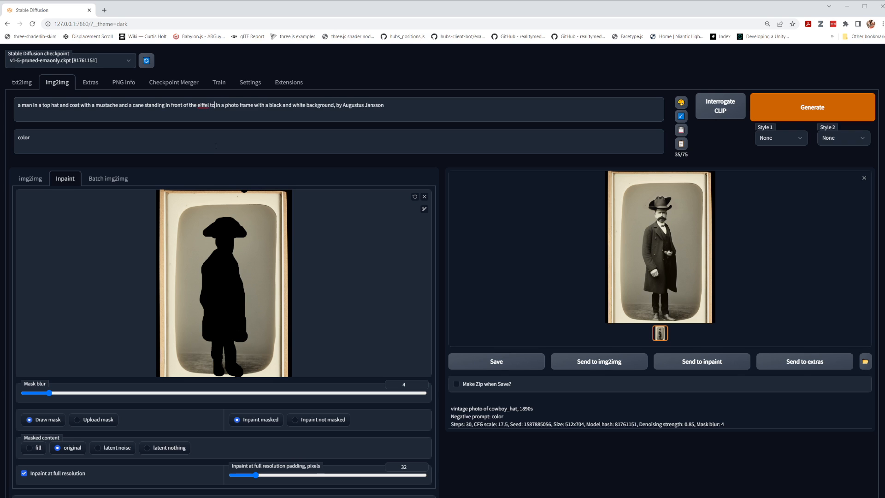
key(BackSpace)
key(BackSpace)
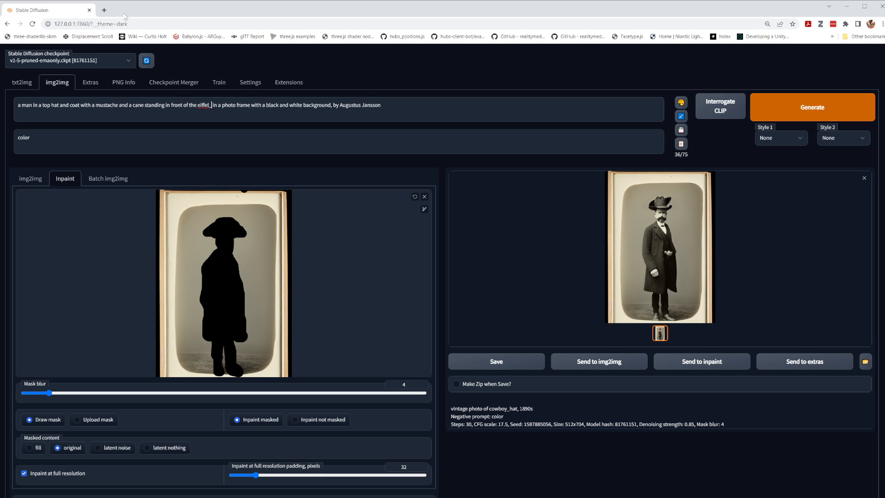
- Check the spelling of "eiffel tower" through Google's search suggestions in a new browser tab, and return to Stable Diffusion
click(104, 10)
click(342, 184)
text(e)
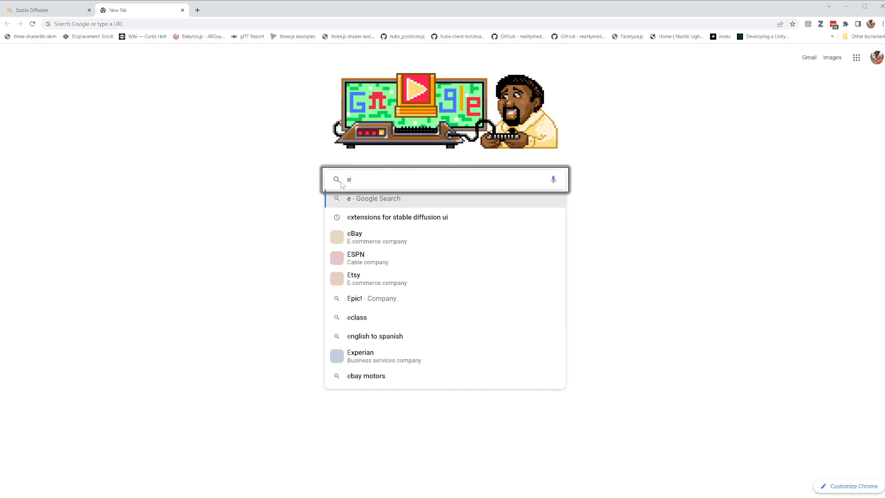
text(iffe)
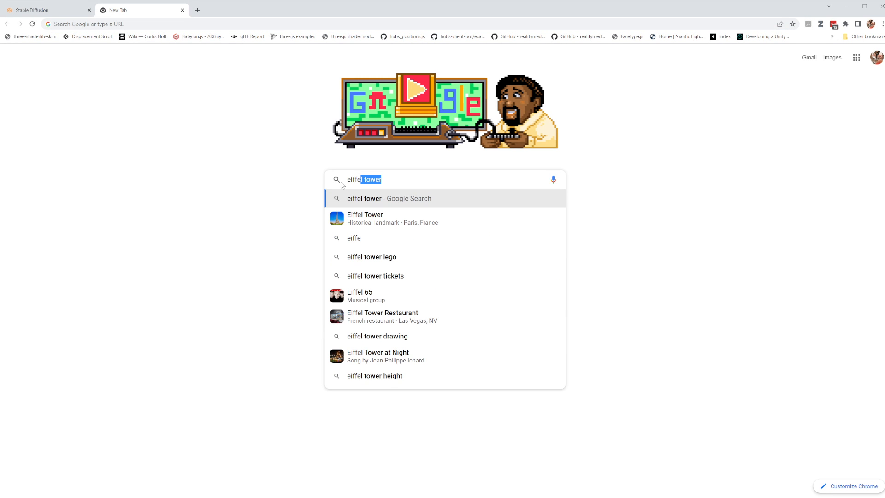
click(70, 14)
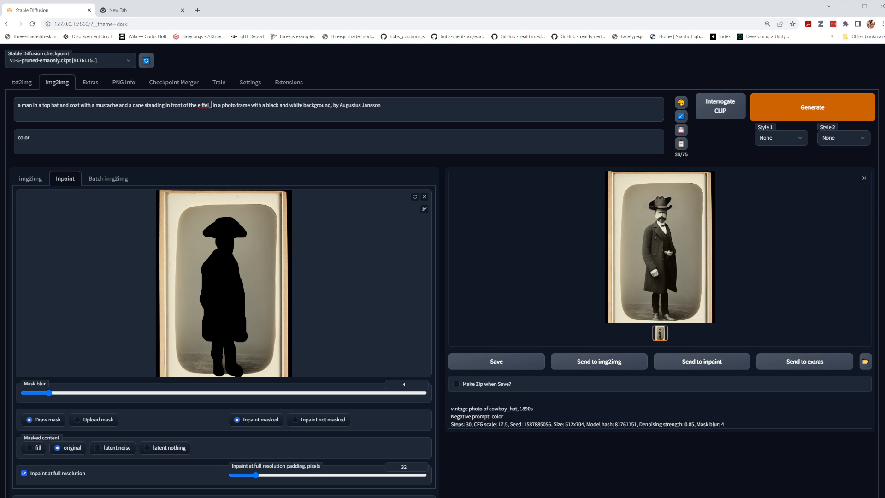
- Complete the prompt's landmark as "eiffel_tower", remove "with a black and white background", and generate the image
text(t)
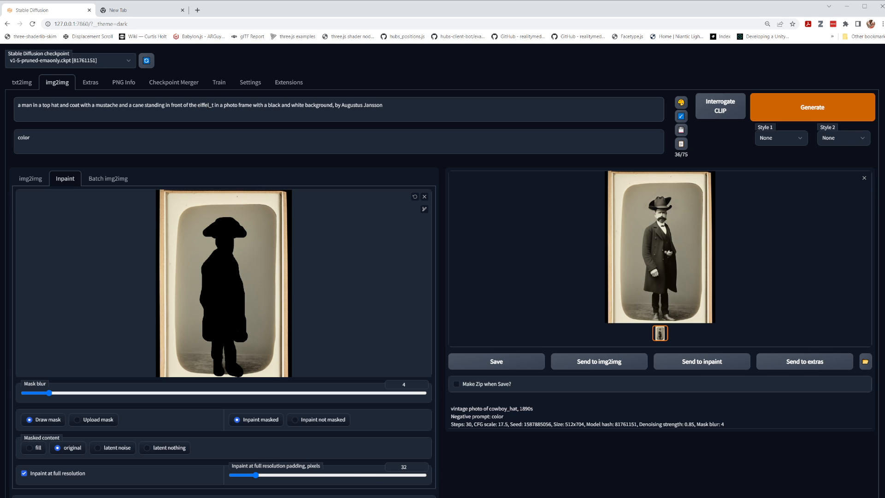
text(ower)
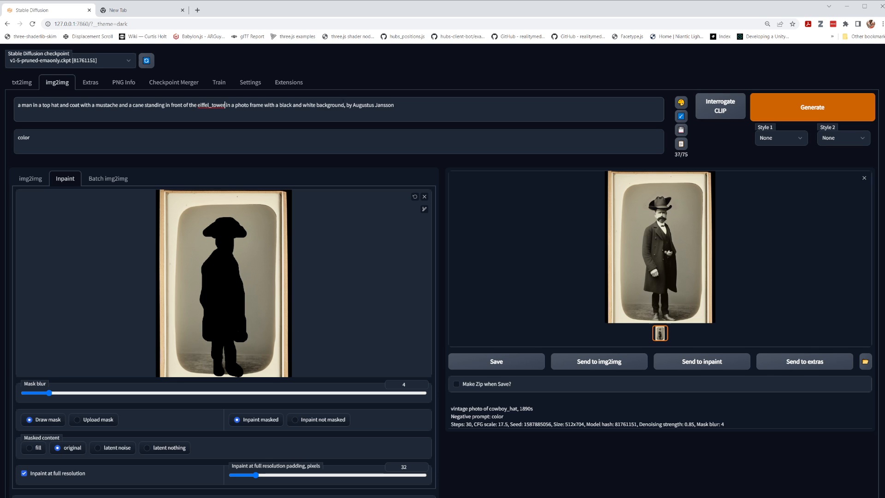
drag(345, 105, 268, 106)
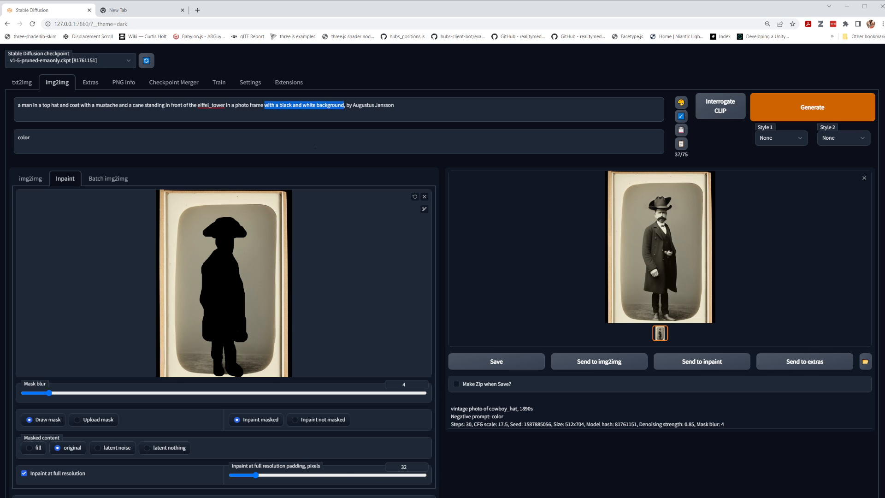
key(BackSpace)
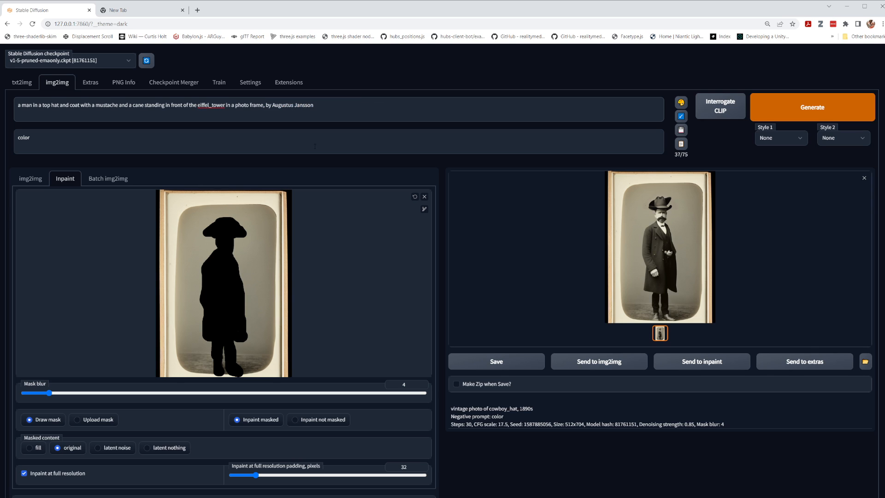
click(813, 102)
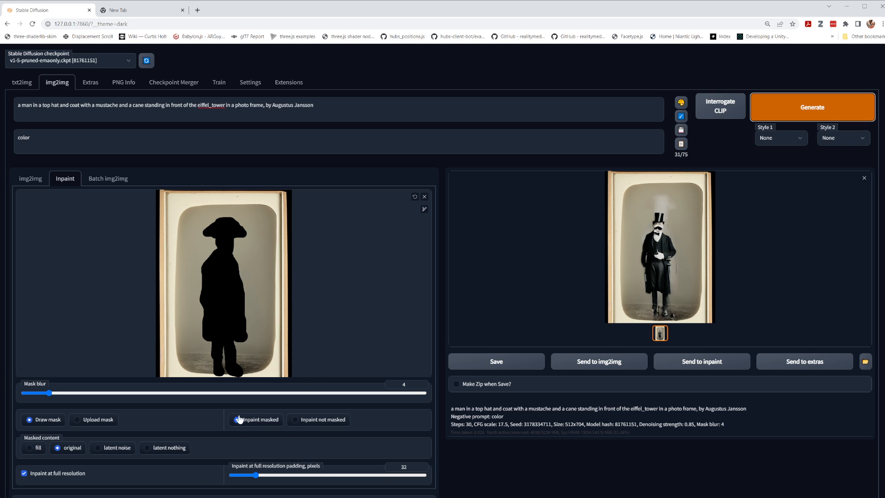
- Switch to inpainting the unmasked area with a mask blur of 9, and generate the image again
click(294, 420)
scroll(369, 415, down, 1)
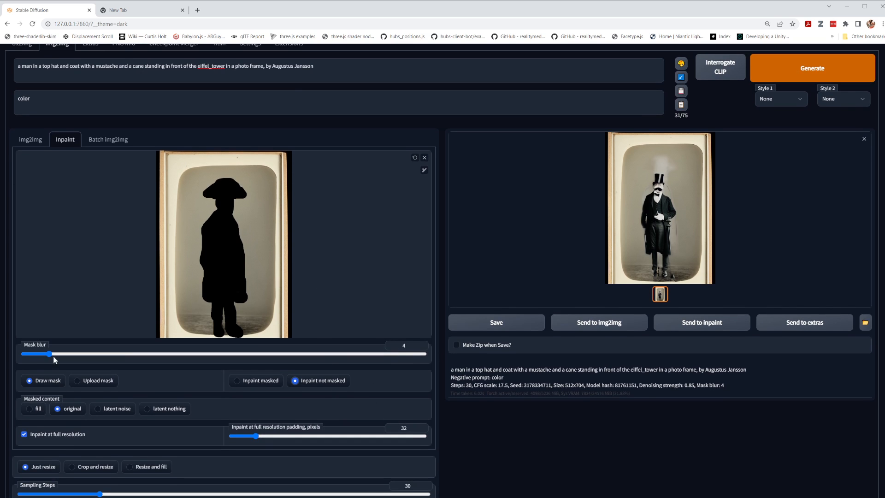
drag(50, 355, 81, 355)
scroll(81, 355, up, 1)
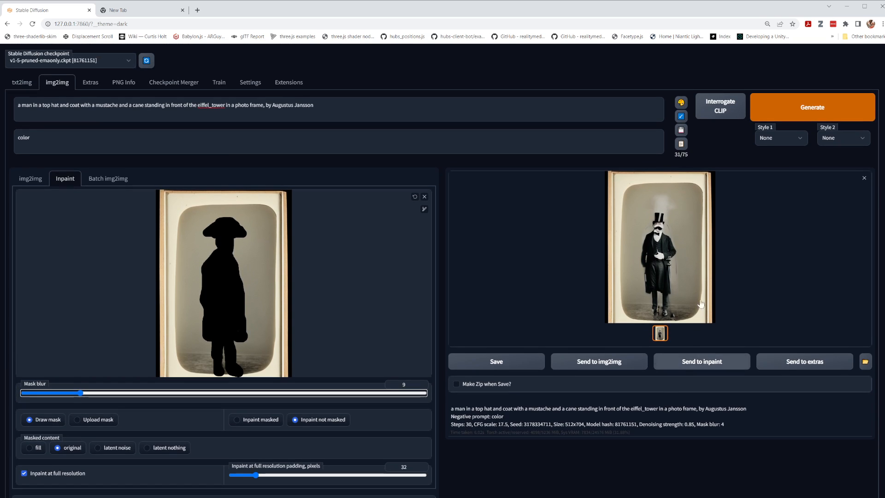
click(843, 108)
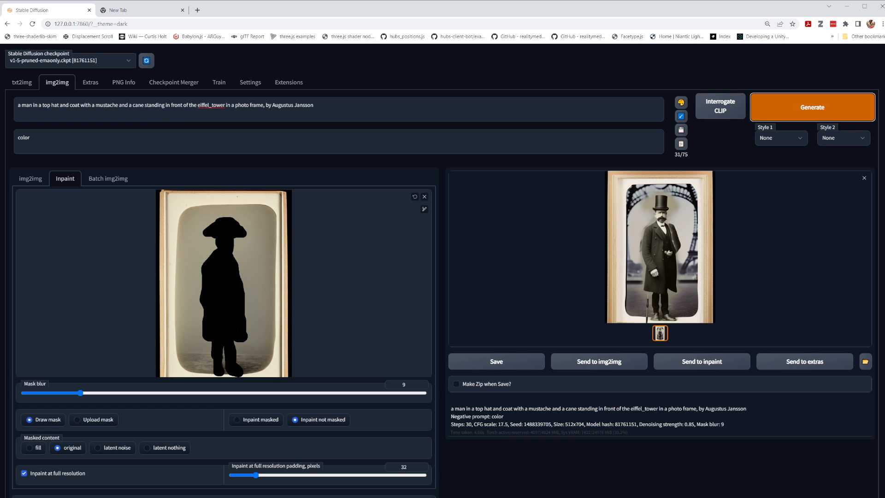
- Remove "and a cane" from the prompt and raise the CFG scale to 23
drag(144, 105, 122, 107)
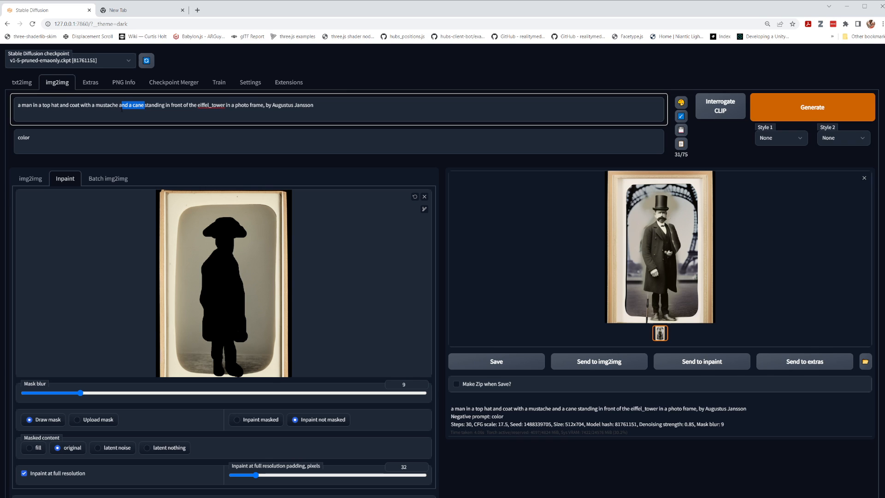
key(BackSpace)
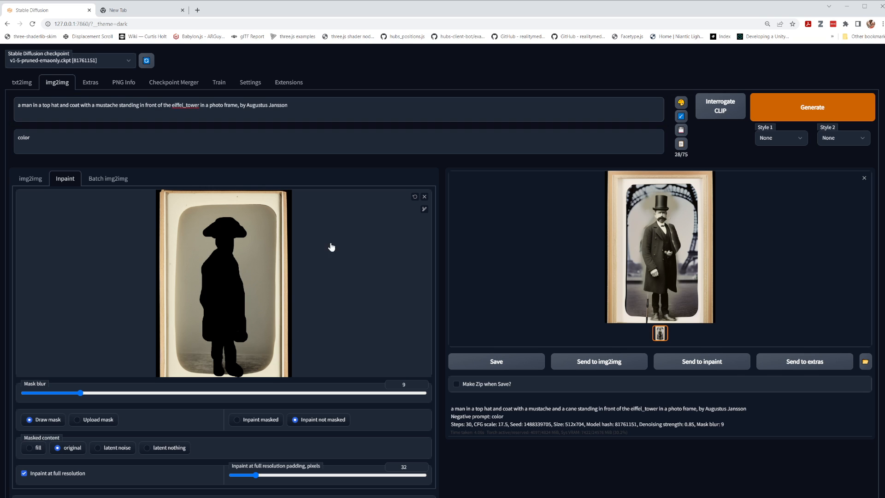
scroll(354, 333, down, 4)
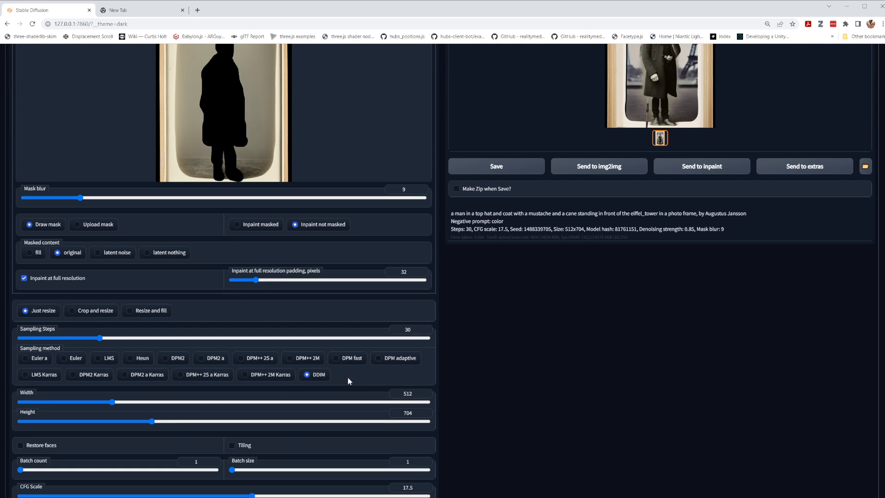
scroll(262, 449, down, 3)
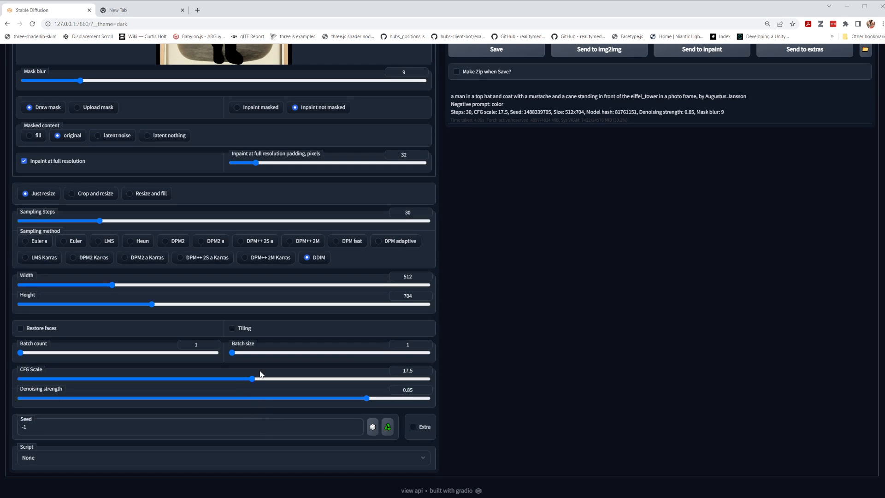
drag(252, 378, 329, 379)
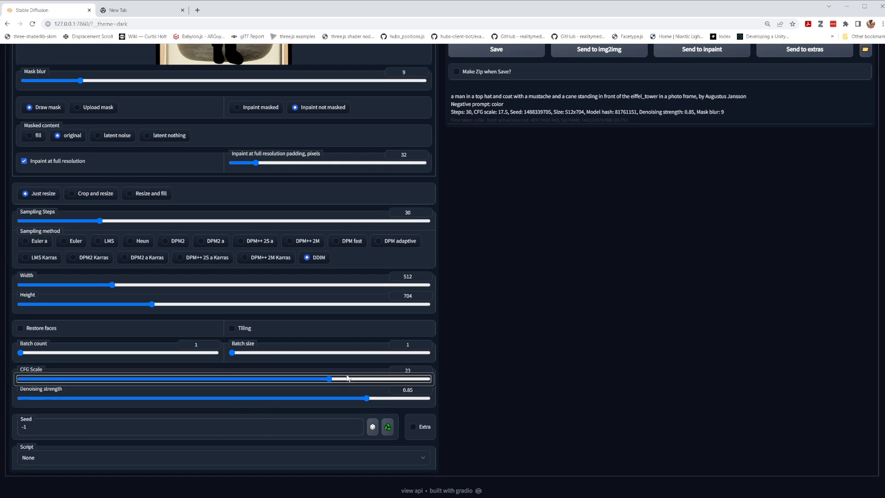
scroll(349, 364, up, 5)
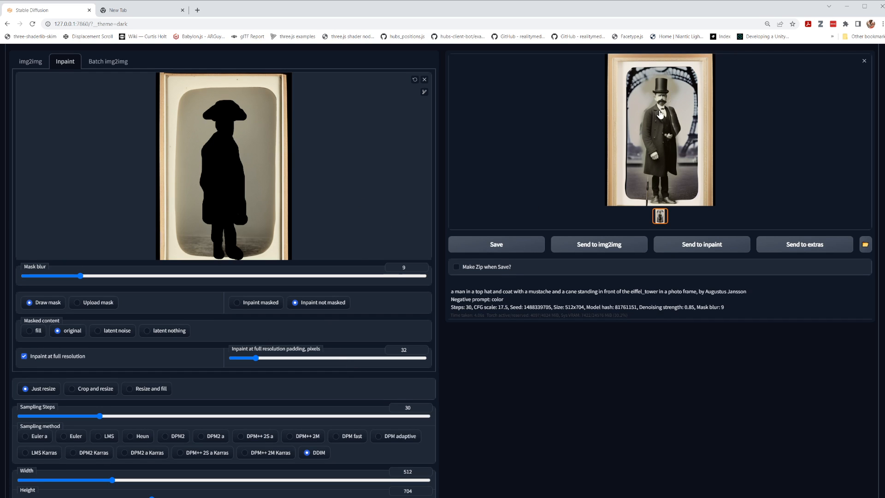
- Undo all the existing mask strokes and paint a new mask over the man from top hat to shoes
click(415, 81)
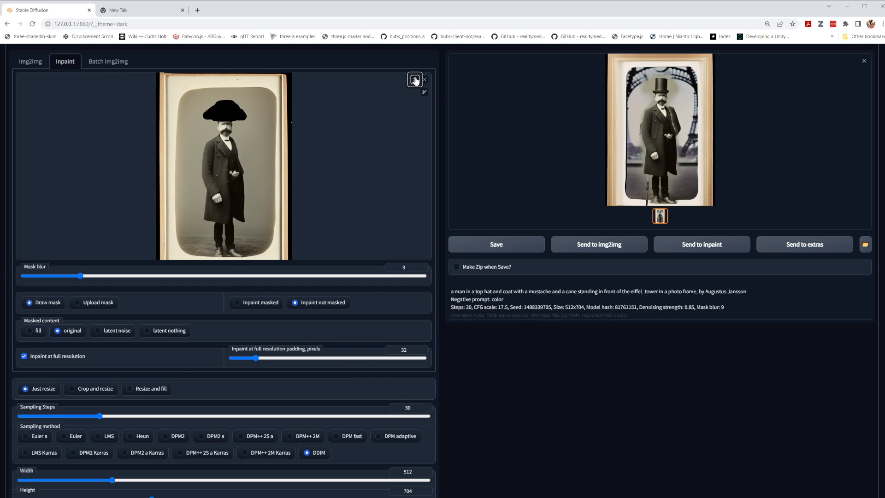
click(415, 81)
click(415, 80)
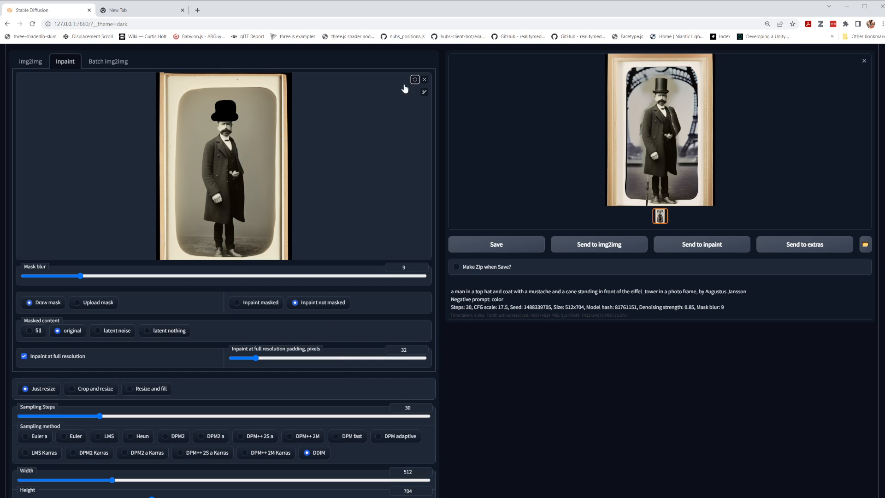
click(415, 79)
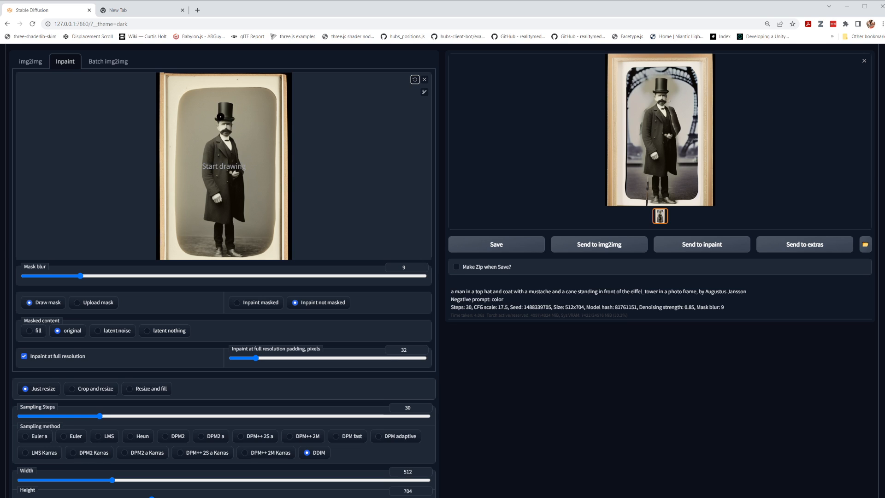
mouse_move(224, 107)
mouse_down()
mouse_move(210, 175)
mouse_move(219, 248)
mouse_move(229, 253)
mouse_move(223, 217)
mouse_up()
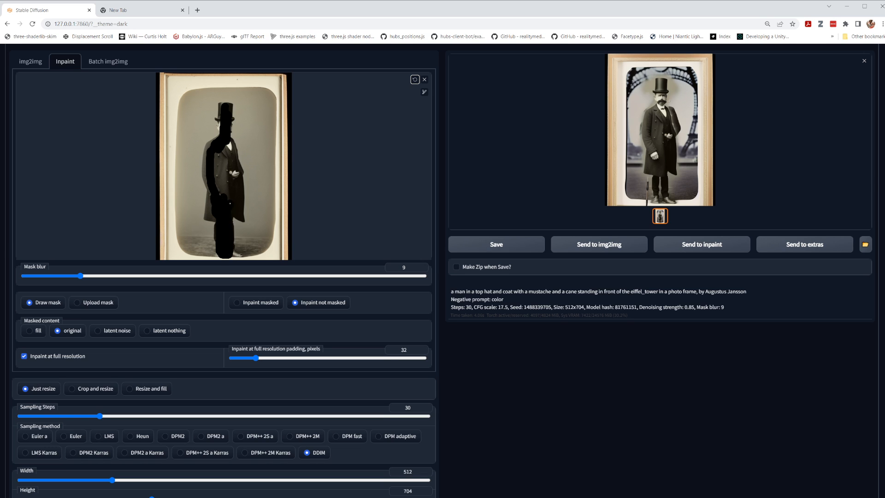
mouse_move(235, 172)
mouse_down()
mouse_move(228, 150)
mouse_move(216, 184)
mouse_up()
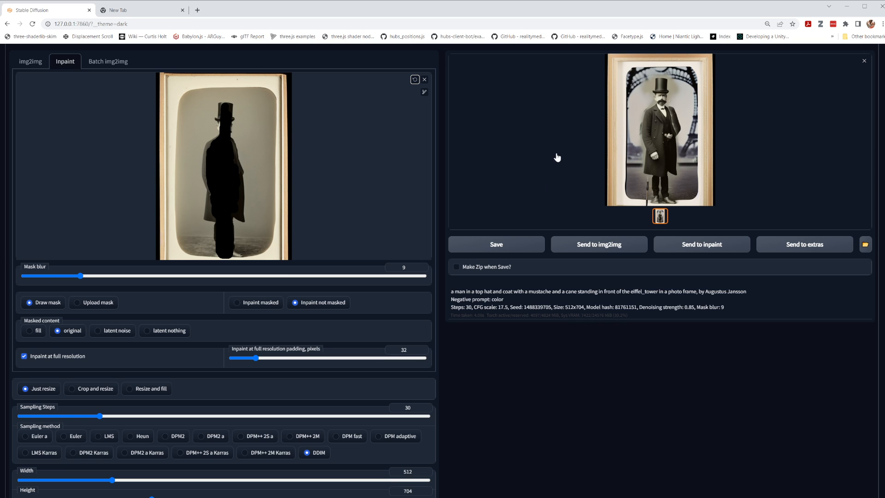
- Generate the image with the repainted mask
scroll(570, 398, up, 3)
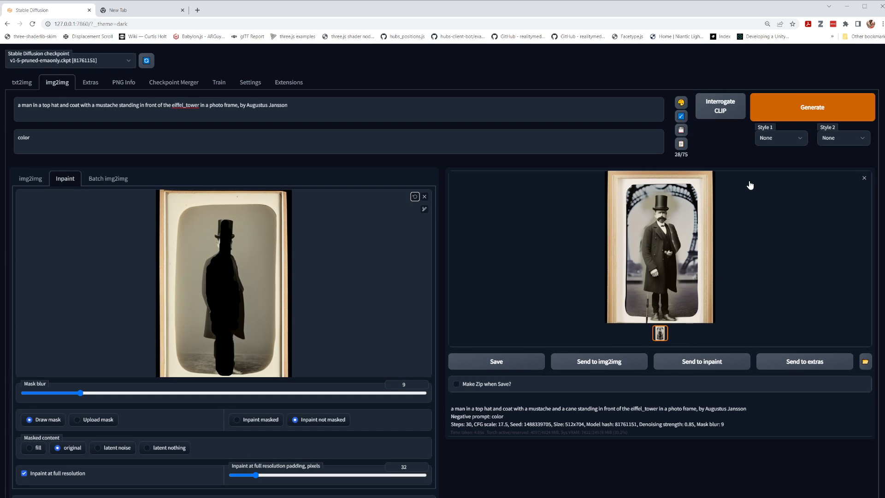
scroll(221, 353, down, 2)
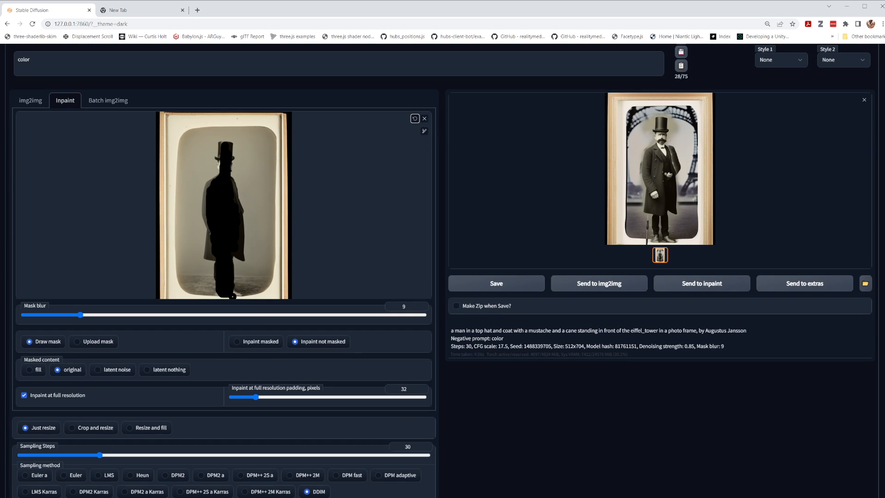
scroll(827, 115, up, 2)
click(830, 112)
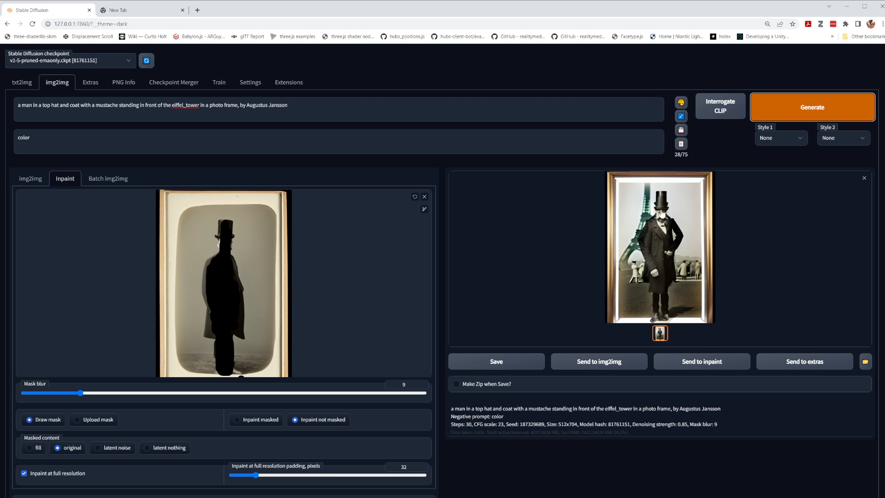
- Switch the masked content to fill and generate the image
scroll(330, 257, down, 3)
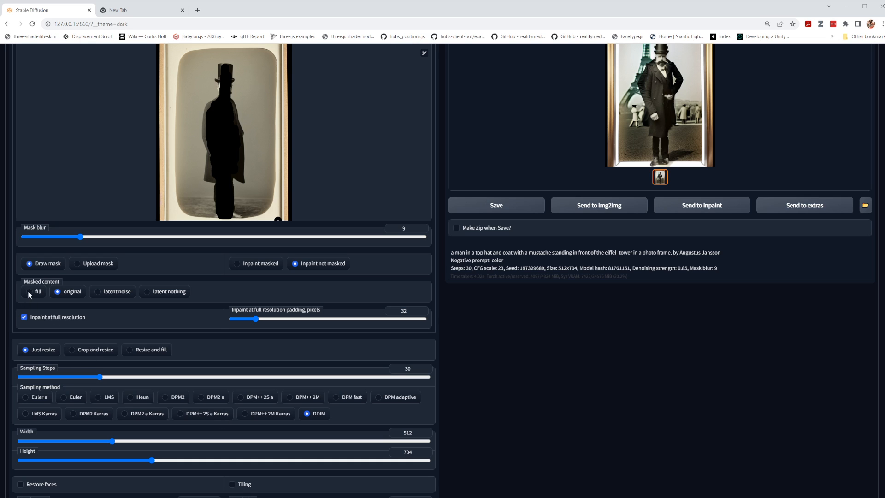
scroll(478, 404, up, 3)
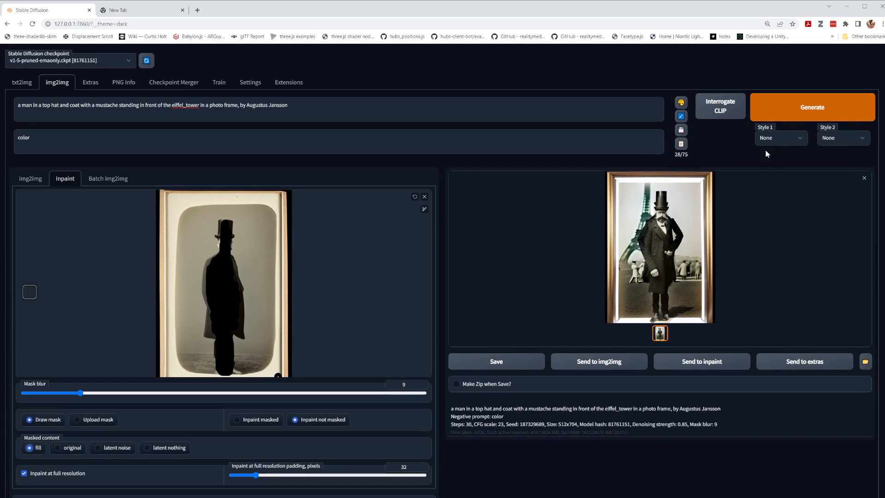
click(827, 106)
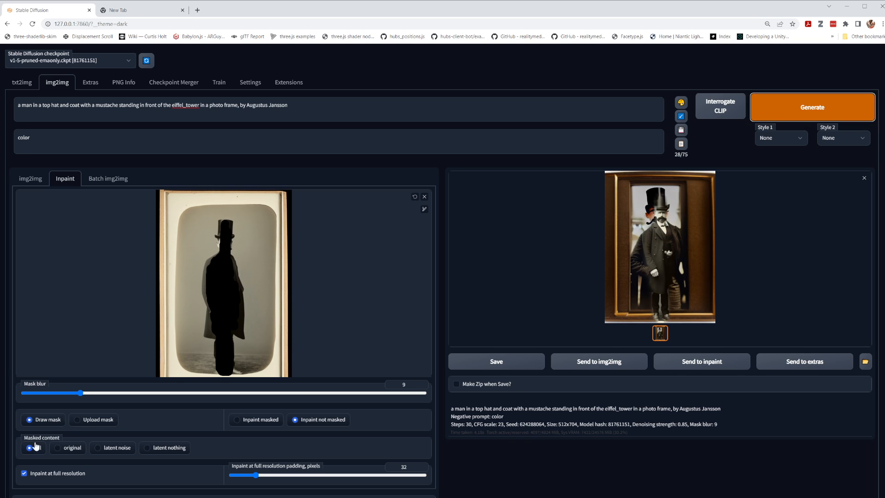
- Return the masked content to original, set CFG scale to 7 and denoising strength to 0.57, and generate the image
click(57, 448)
scroll(187, 432, down, 5)
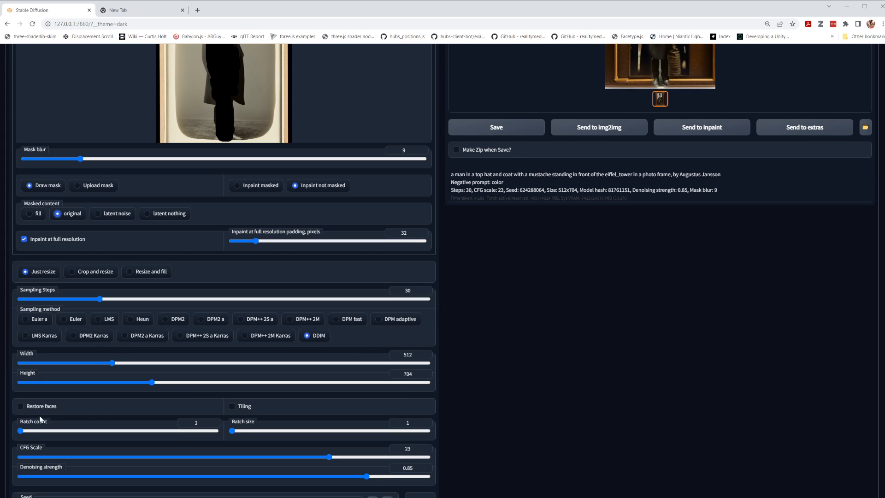
scroll(64, 394, down, 2)
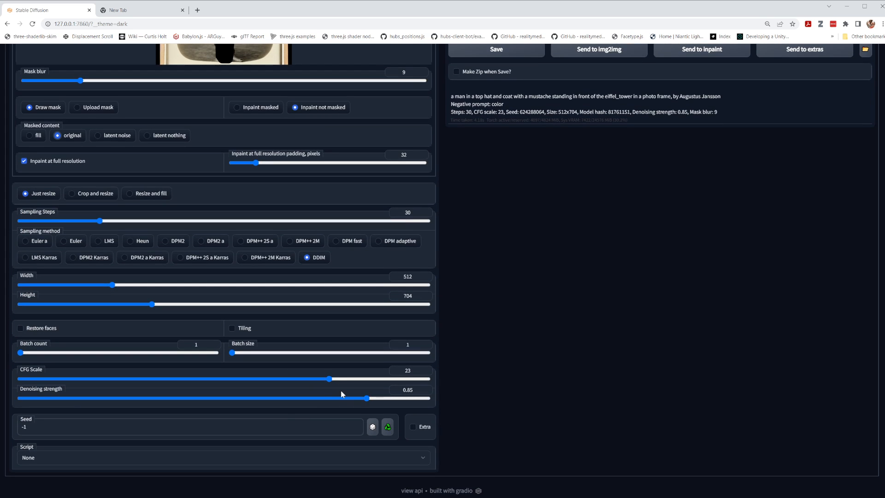
drag(330, 379, 105, 381)
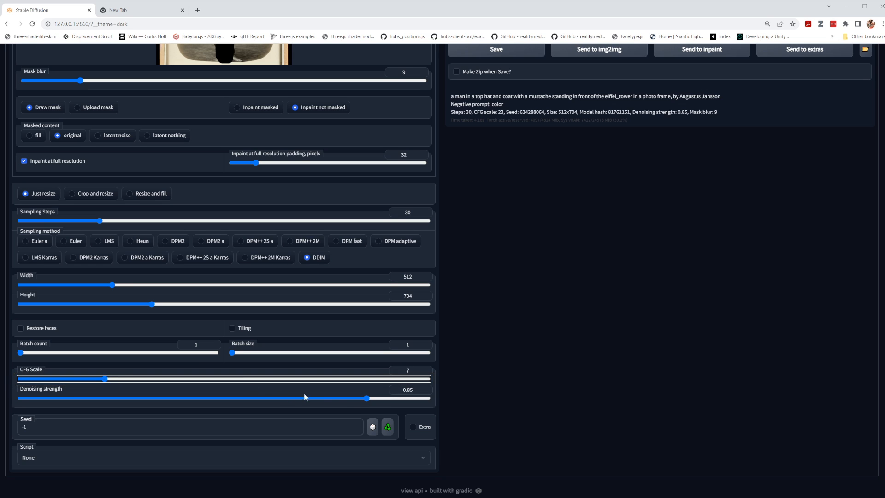
drag(366, 398, 259, 405)
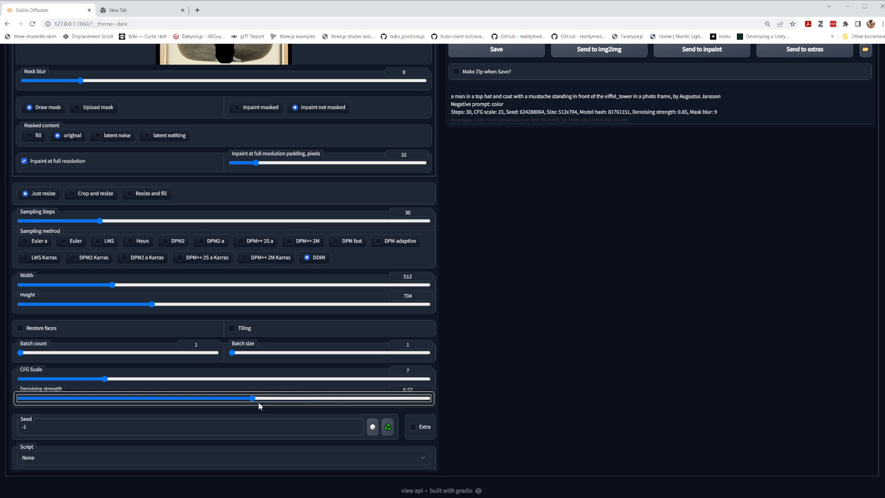
scroll(666, 412, up, 7)
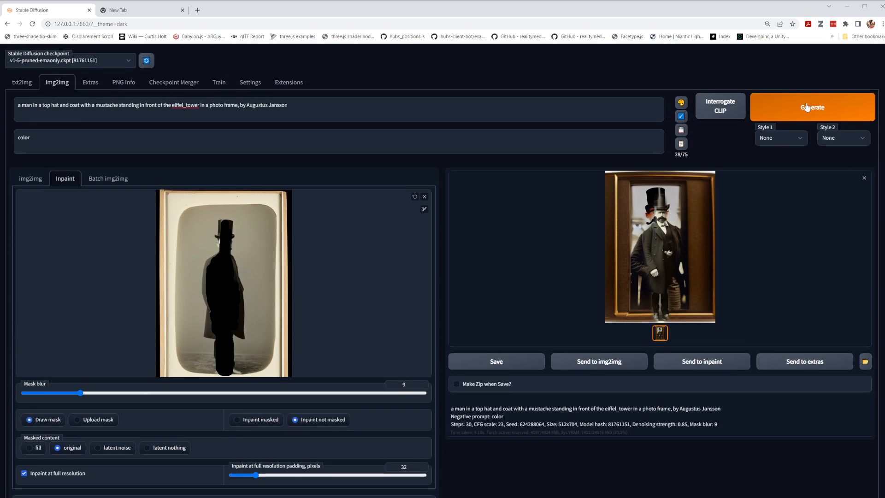
click(806, 107)
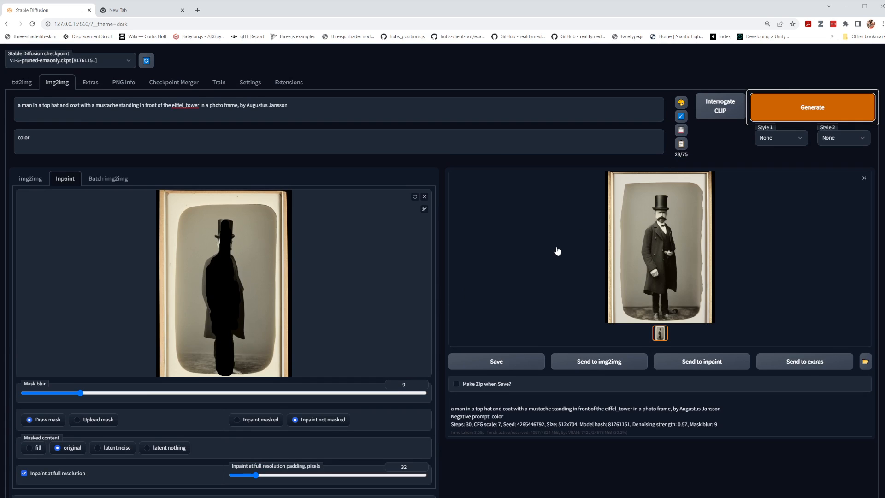
- Raise the image height to 896 and generate the image
scroll(348, 350, down, 3)
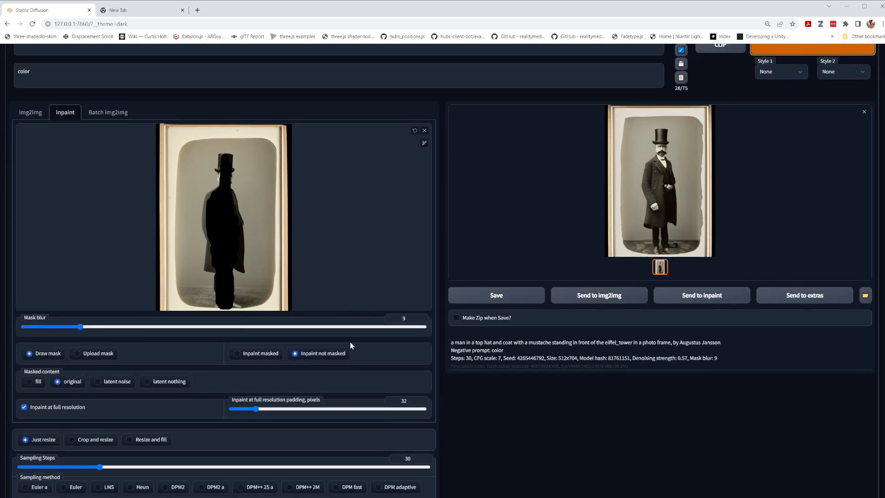
drag(152, 460, 192, 464)
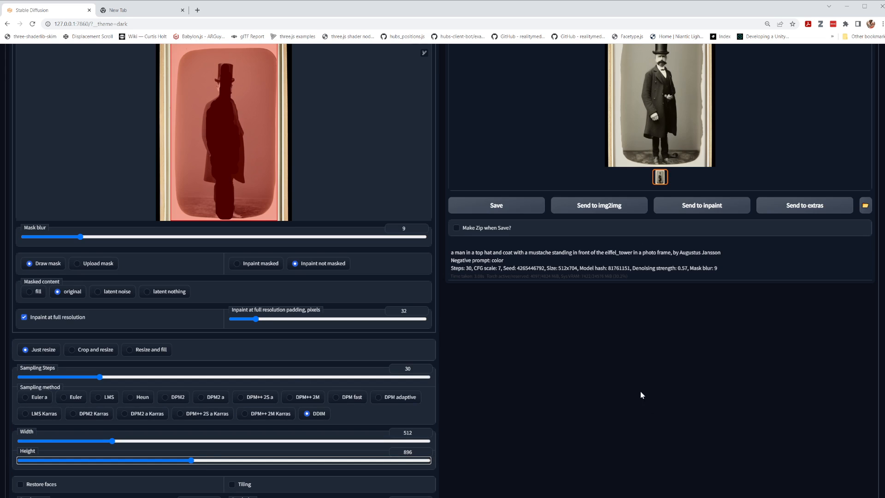
scroll(641, 395, up, 3)
click(800, 111)
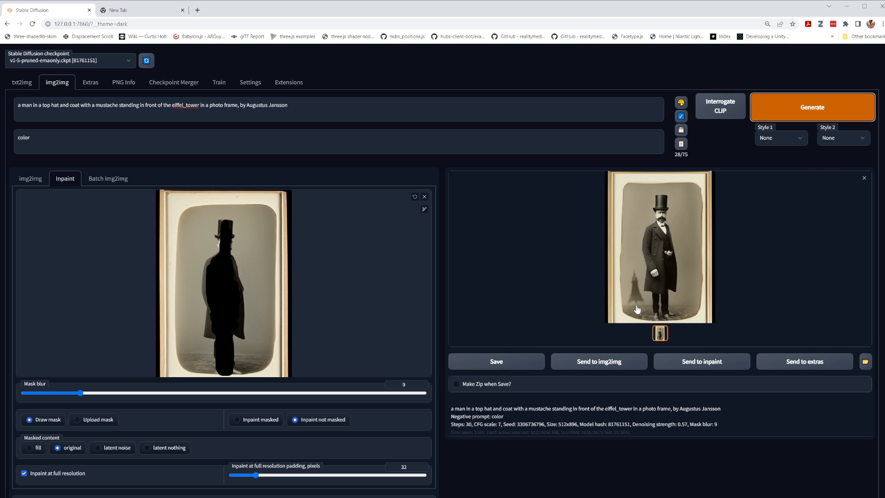
- Raise the denoising strength to 0.6 and generate another image
scroll(226, 397, down, 7)
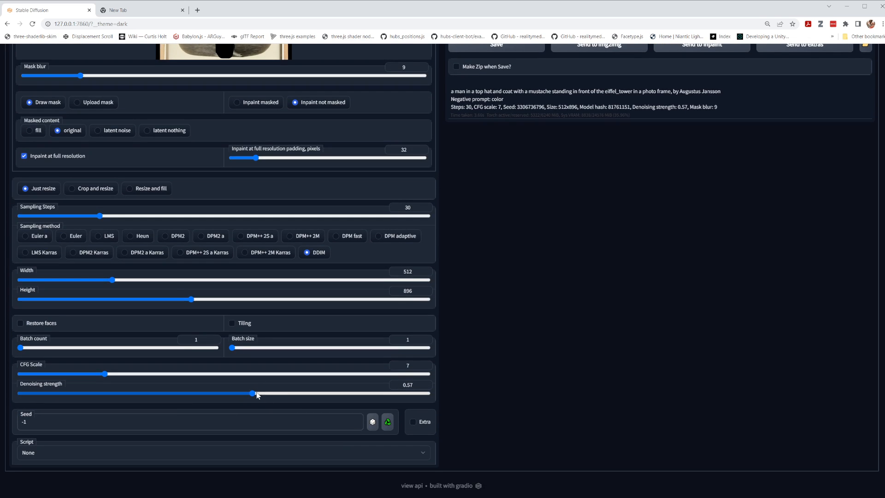
drag(252, 394, 265, 394)
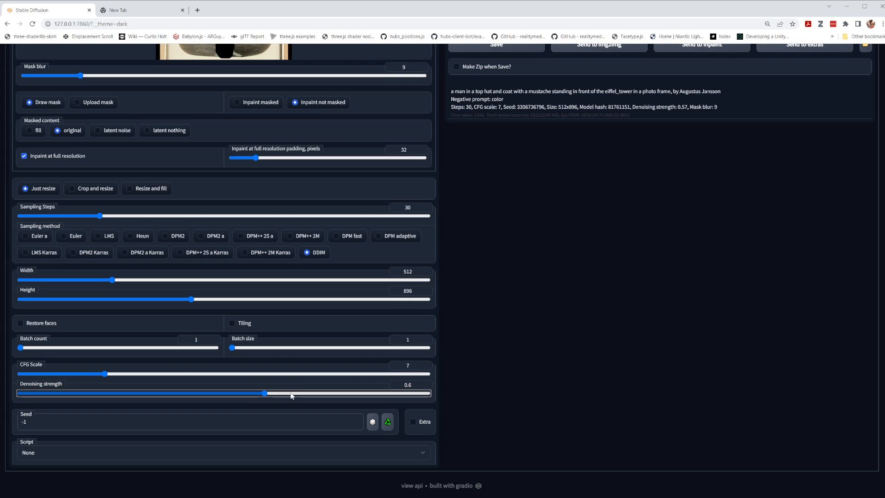
scroll(642, 367, up, 7)
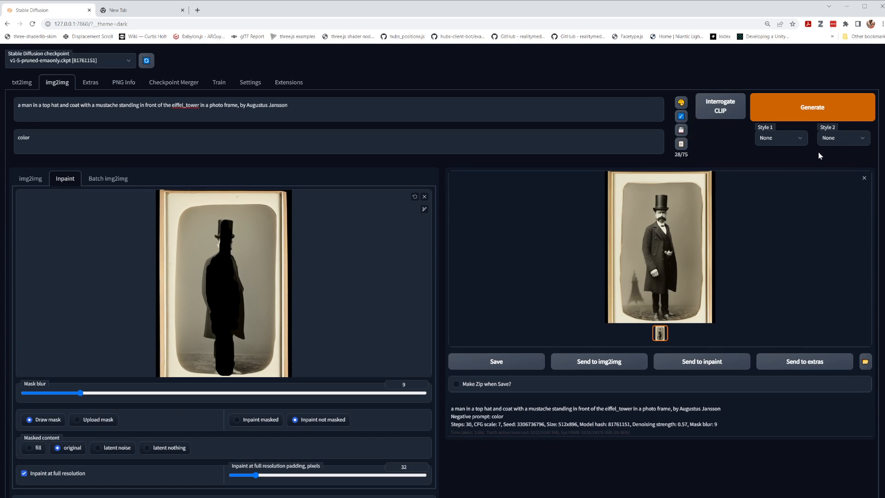
click(826, 108)
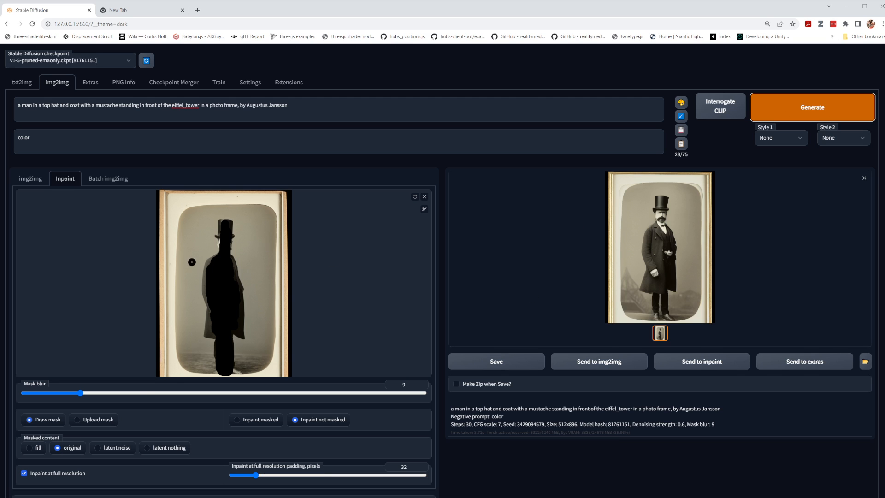
- Set the mask blur to 22 and the full-resolution inpaint padding to 76 pixels, and generate the image
scroll(64, 429, down, 2)
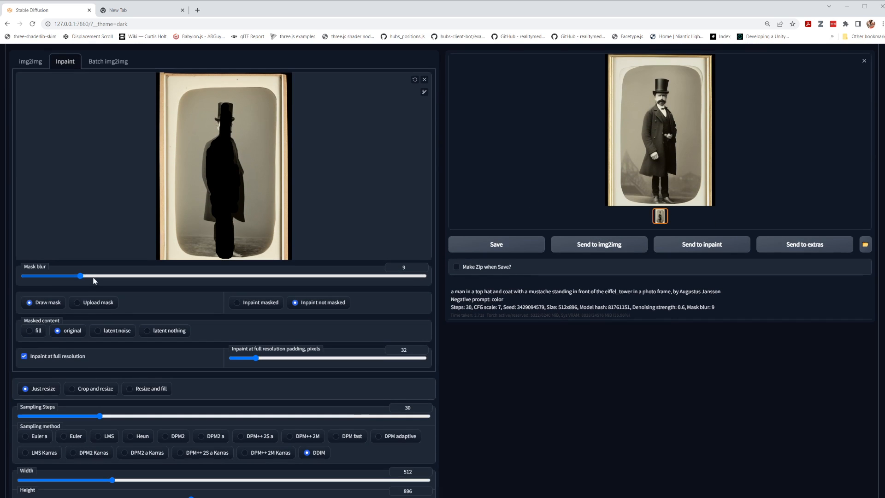
drag(81, 275, 162, 278)
scroll(751, 184, up, 2)
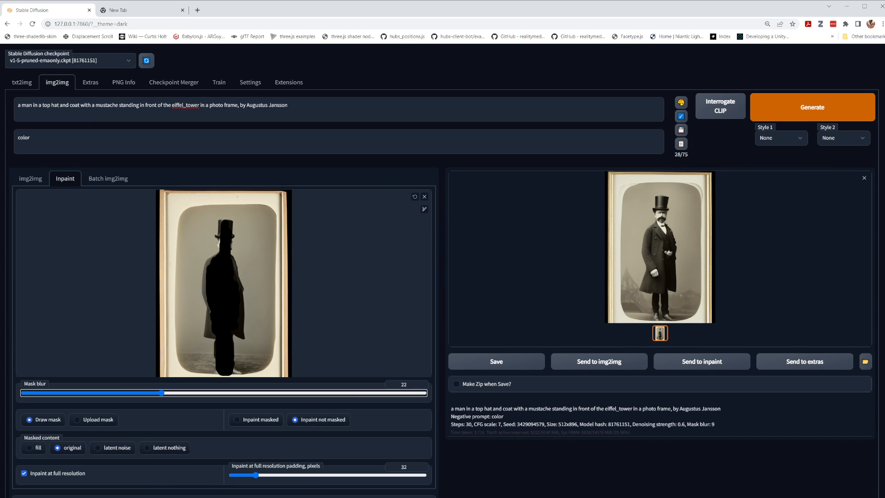
scroll(262, 416, down, 3)
scroll(262, 416, down, 1)
drag(255, 241, 288, 240)
scroll(737, 184, up, 4)
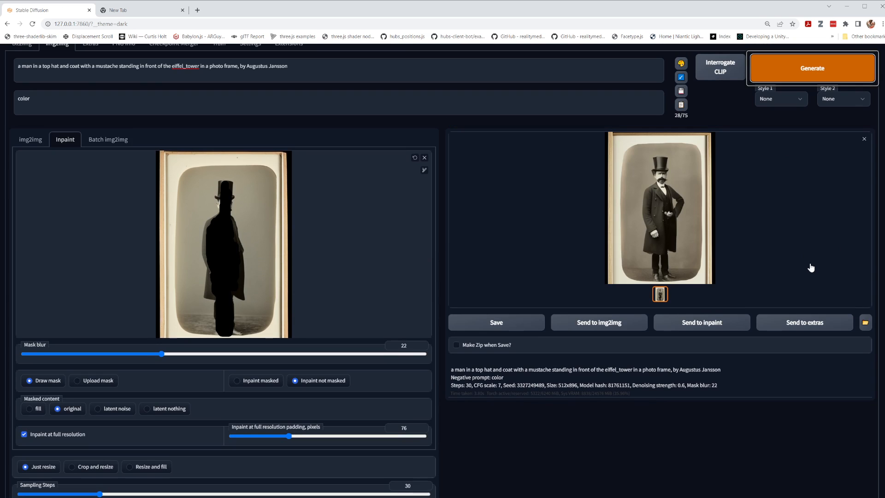
- Inspect the generated portrait enlarged, lower the mask blur to 4, and generate the image again
click(660, 198)
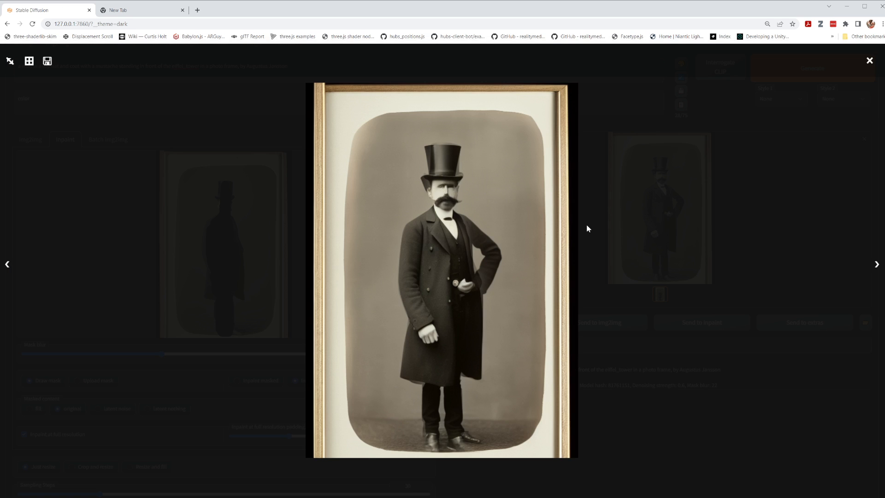
click(869, 61)
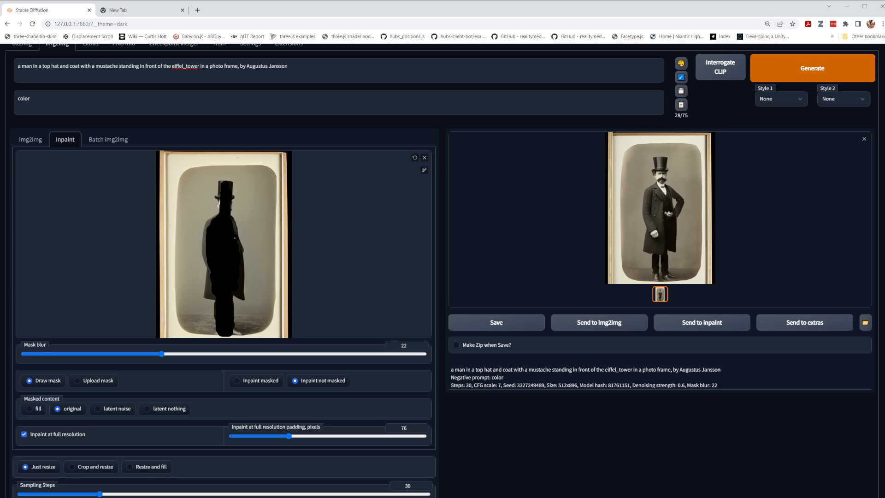
drag(164, 354, 50, 360)
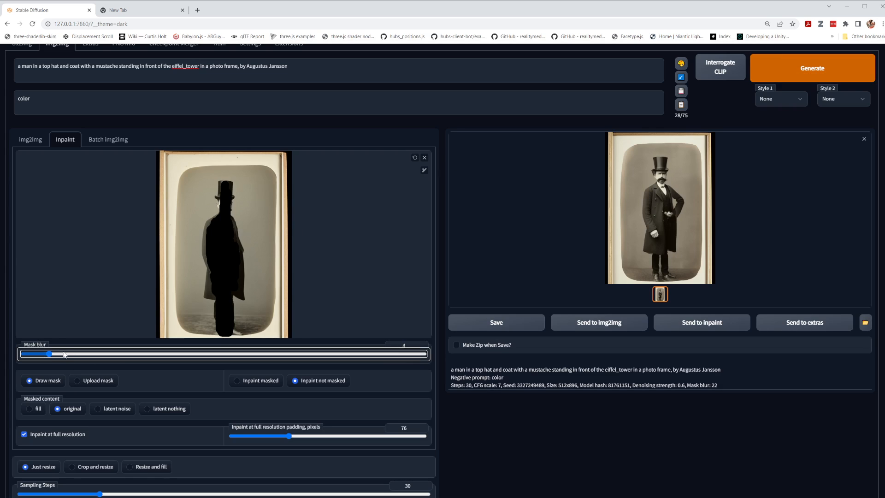
click(812, 68)
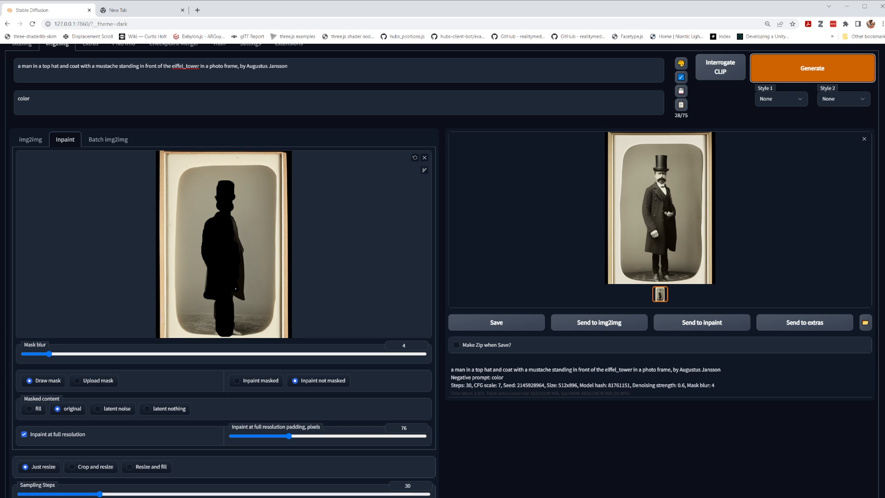
- Extend the mask over the uncovered parts of the man's hat, face, coat and shoes, and regenerate the image
drag(241, 295, 243, 296)
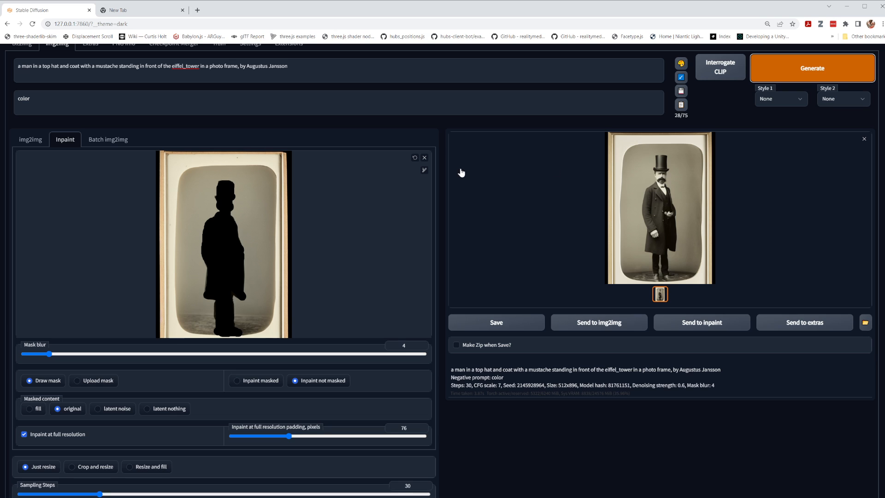
click(779, 74)
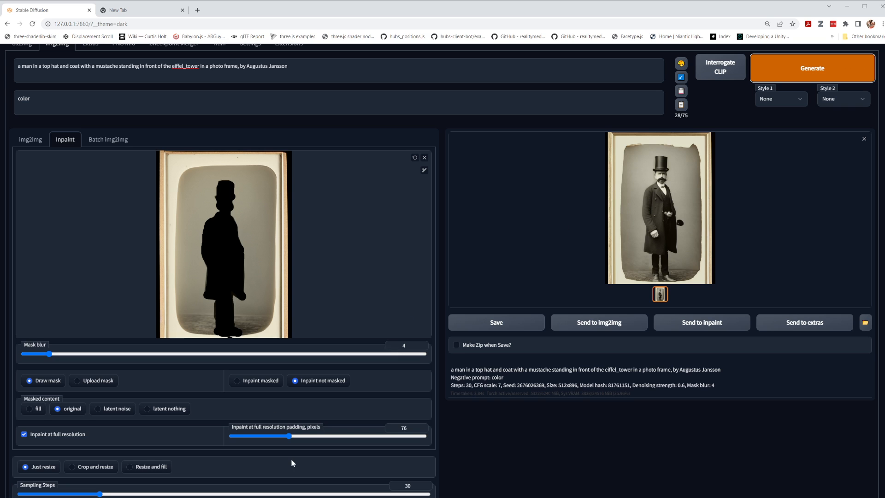
- Raise the denoising strength to 0.73
scroll(292, 460, down, 6)
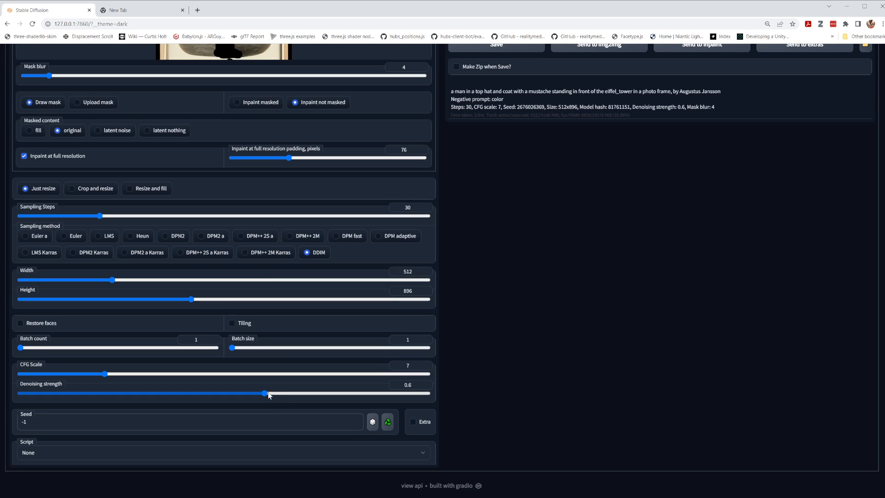
drag(267, 392, 318, 393)
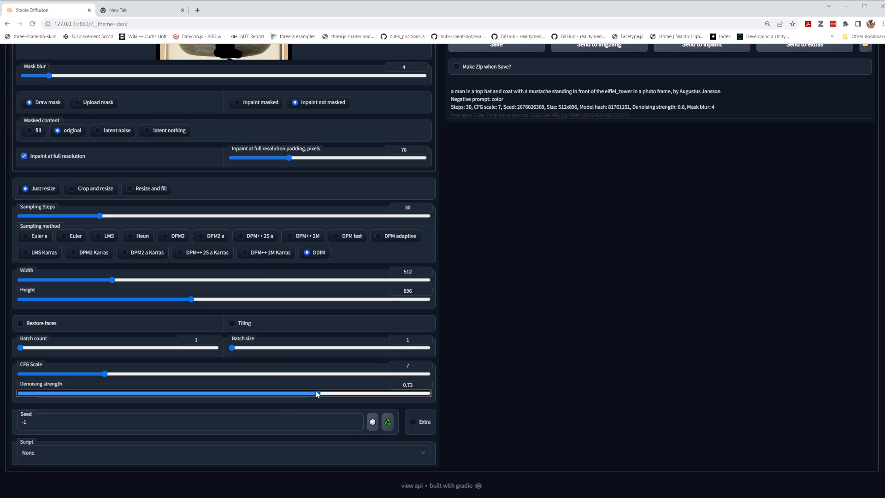
- Raise the CFG scale to 11 and generate the inpainted portrait twice
drag(105, 374, 166, 375)
scroll(748, 349, up, 4)
scroll(748, 349, up, 3)
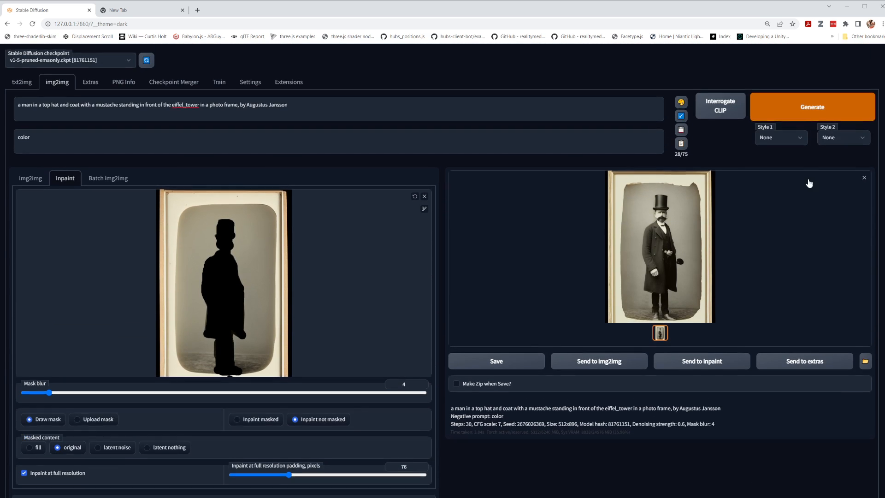
click(805, 108)
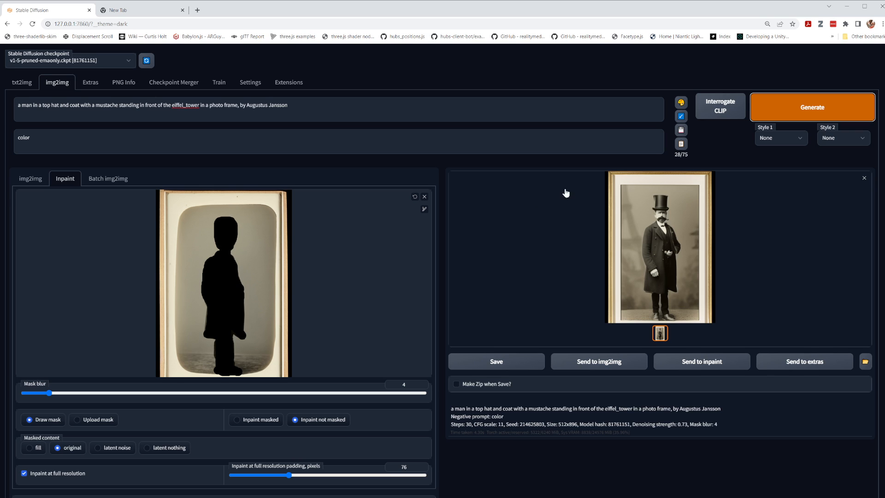
click(808, 111)
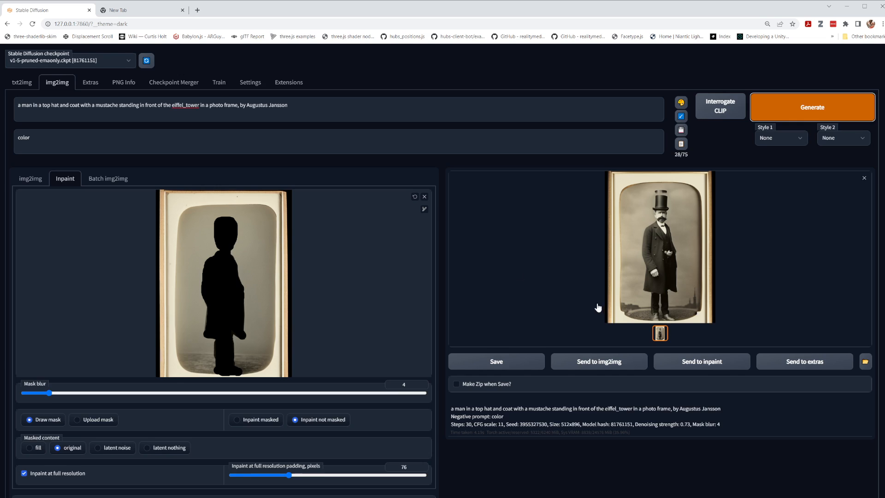
- Lower the full-resolution inpaint padding to 24 pixels and generate the image again
scroll(295, 295, down, 3)
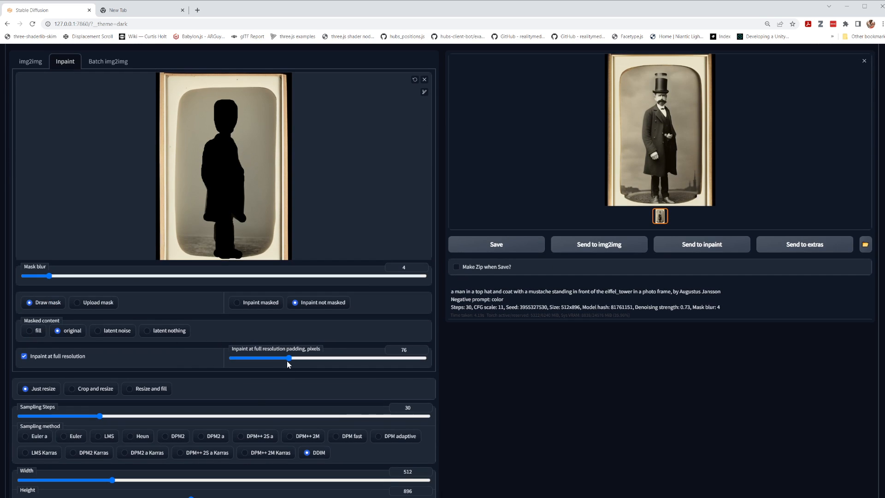
drag(287, 361, 251, 363)
scroll(663, 394, up, 3)
click(812, 107)
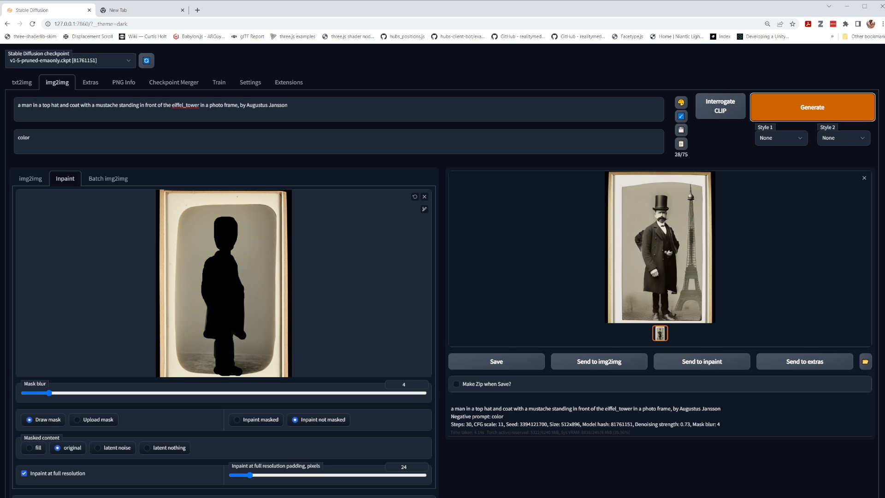
- Replace the prompt wording before "eiffel_tower" with "vintage photograph of" and generate the image
drag(17, 105, 156, 106)
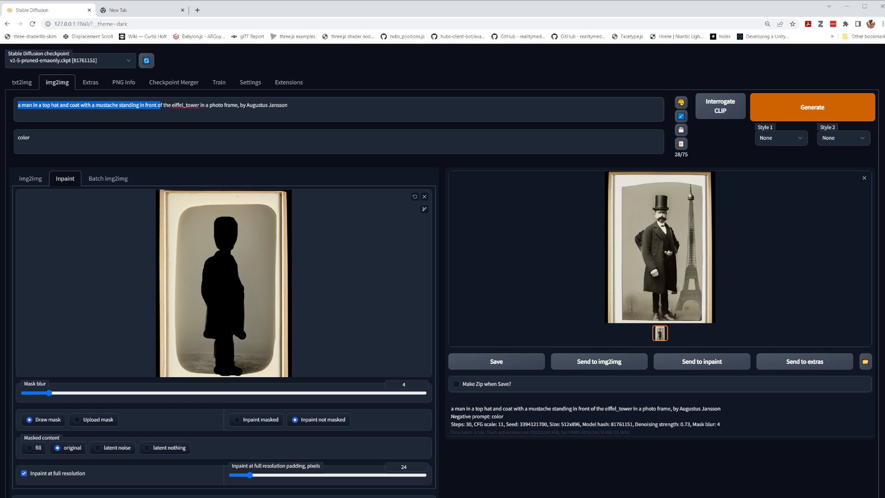
drag(170, 106, 171, 106)
key(BackSpace)
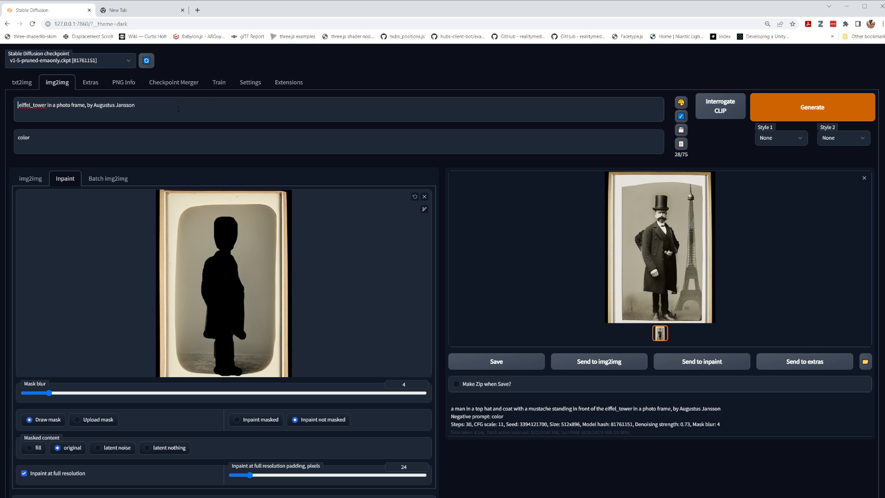
text(p)
key(BackSpace)
text(vintage )
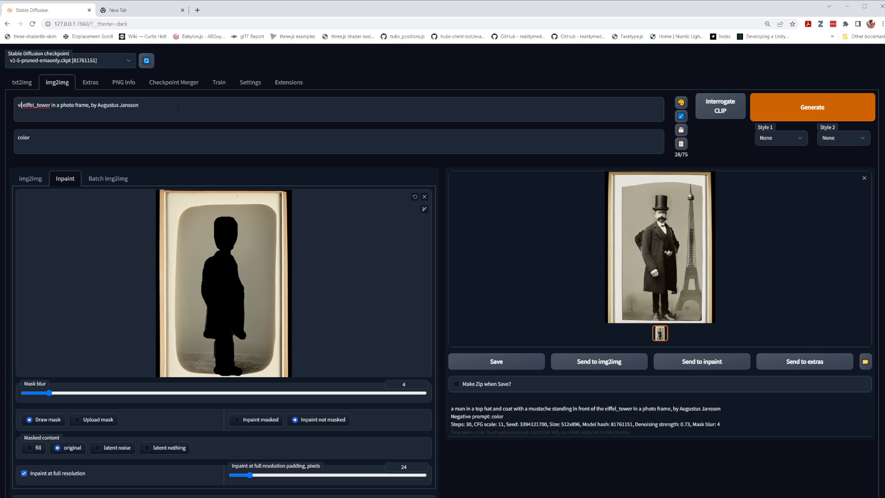
text(photogra)
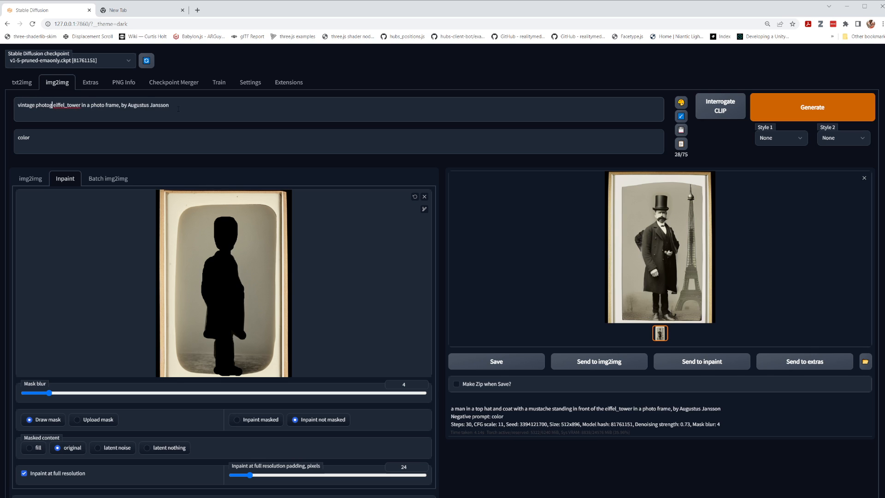
text(ph of)
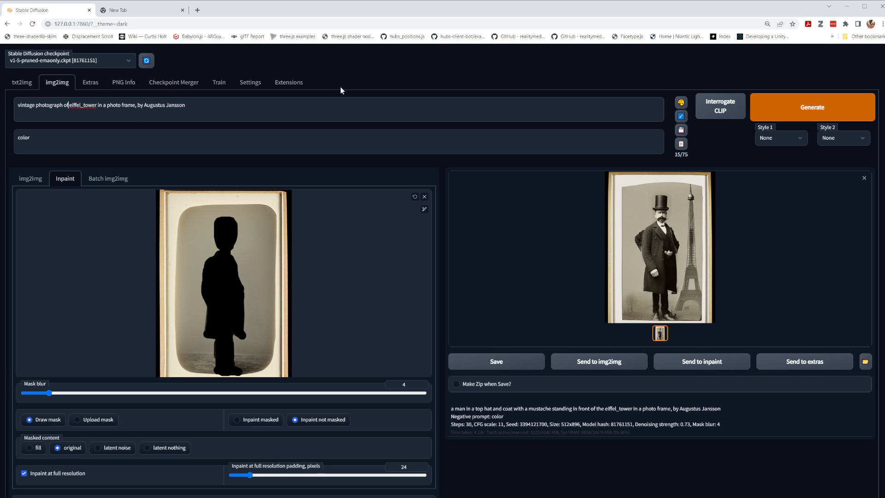
click(809, 109)
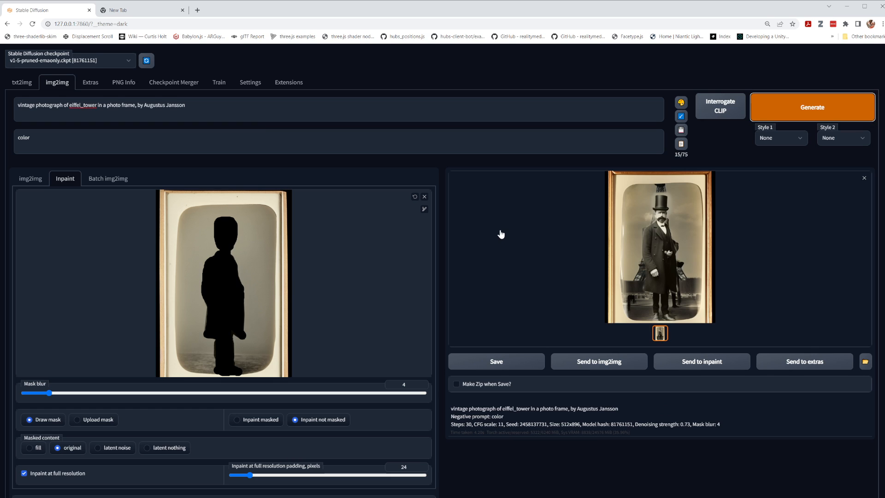
- Add "people" to the negative prompt, replace the prompt's artist credit with "1890s, victorian era", and generate the image
click(43, 137)
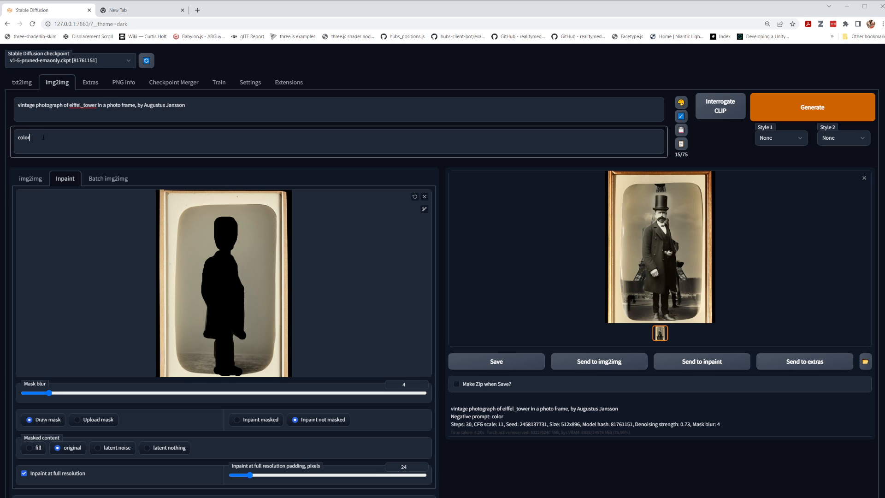
text(, people)
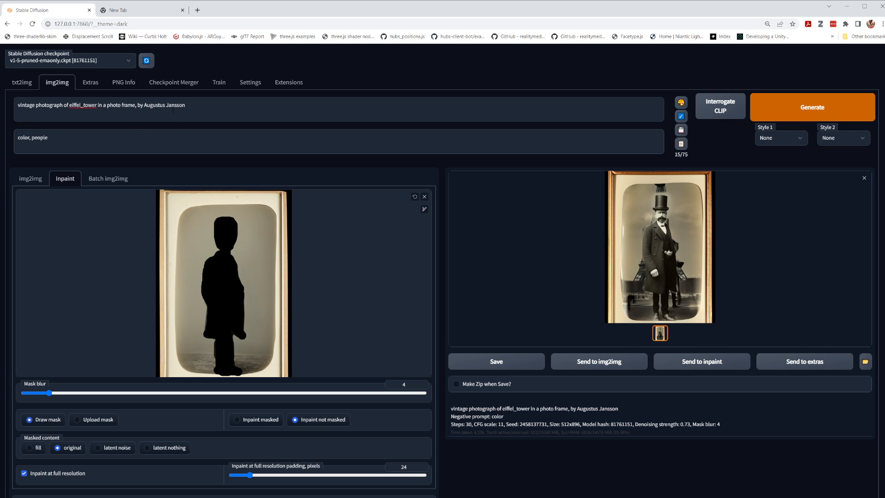
drag(138, 105, 199, 114)
text(1890s)
text(,)
text( t)
click(839, 112)
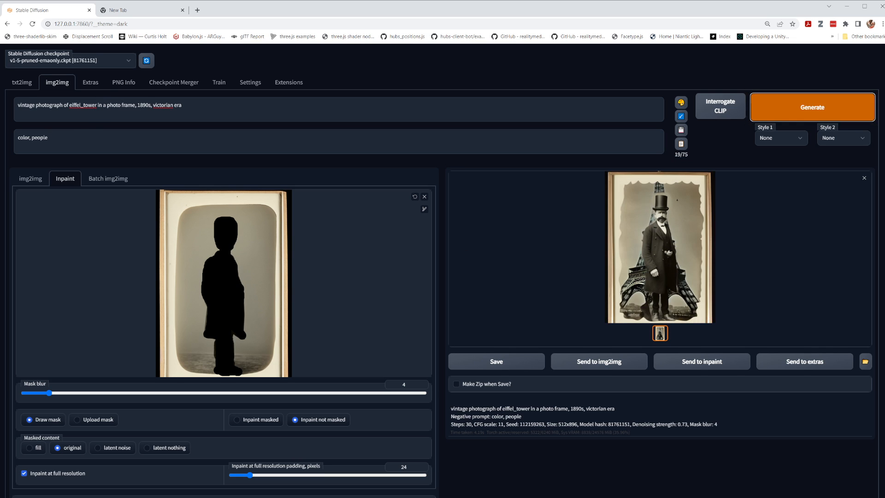
- Remove "in a photo frame" from the prompt and generate the image again
drag(98, 105, 131, 105)
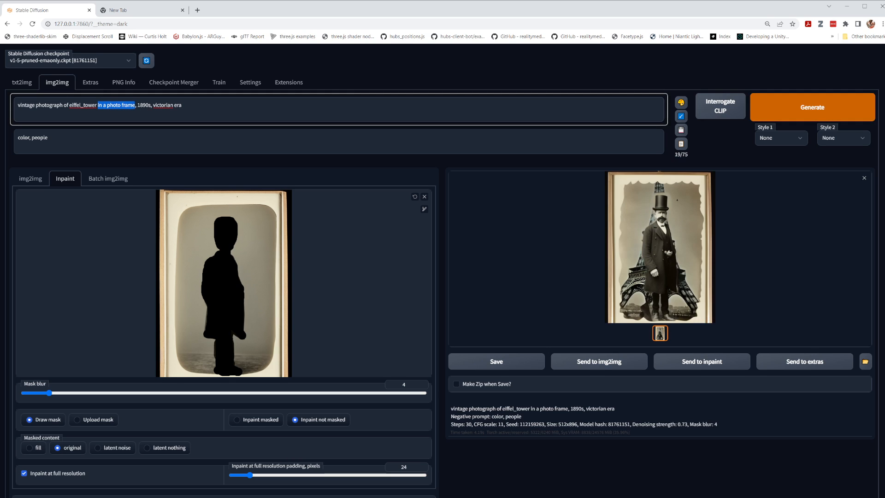
key(BackSpace)
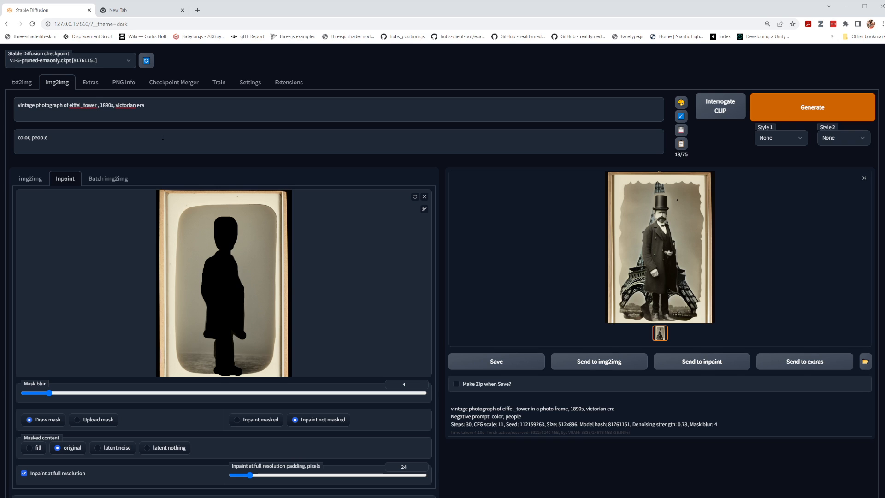
key(BackSpace)
click(827, 110)
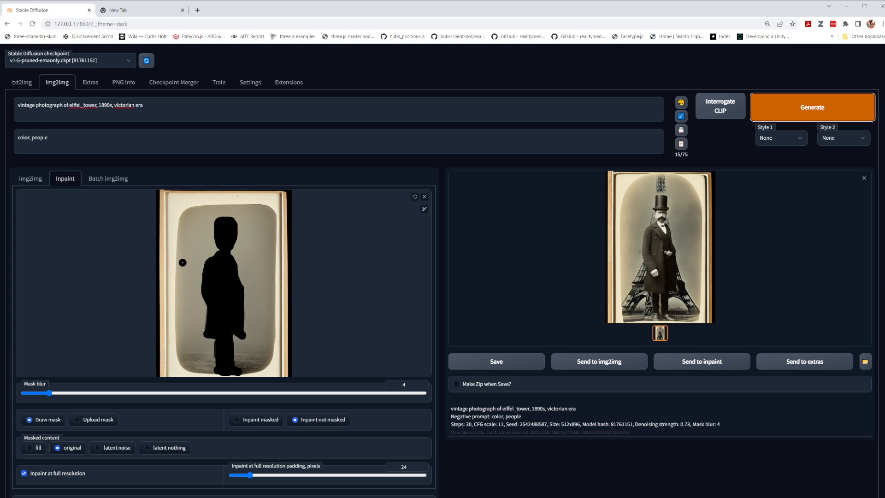
- Undo the most recent mask strokes on the inpaint image one after another
click(424, 209)
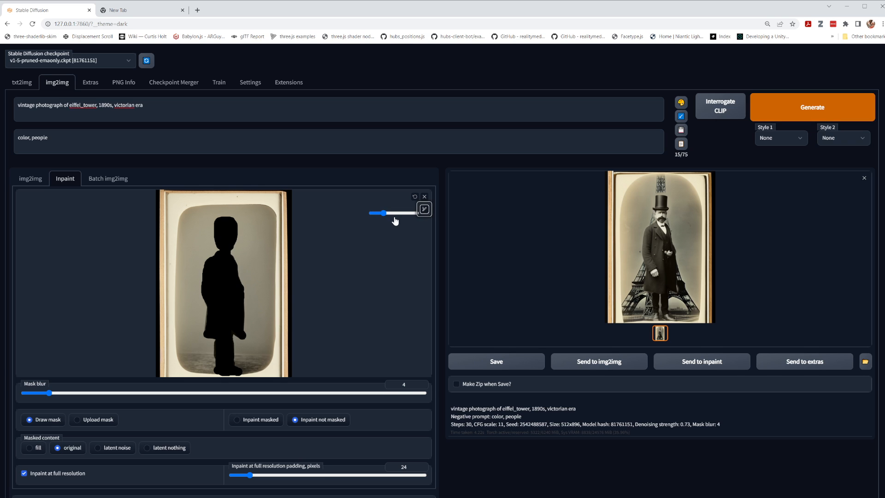
click(415, 199)
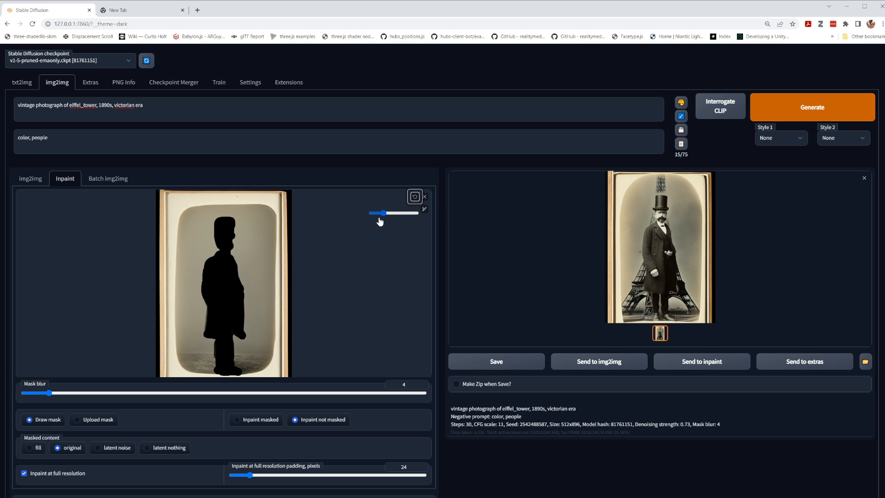
click(415, 198)
click(414, 197)
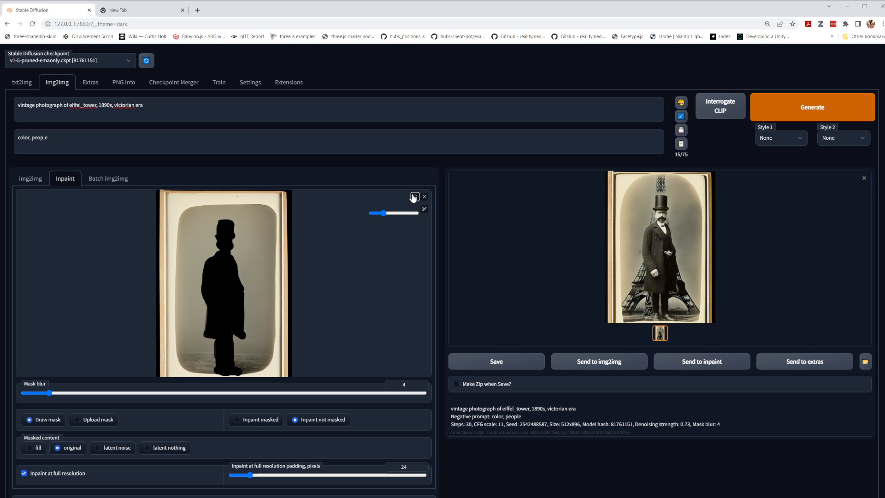
click(414, 198)
click(414, 197)
click(414, 198)
click(414, 197)
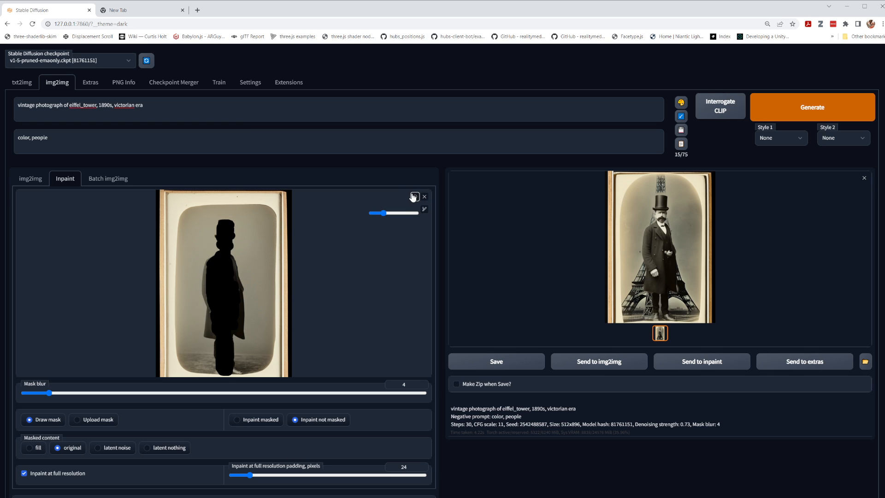
- Clear the inpaint image and reload the standing top-hat portrait, file 00332, from the File Explorer folder
click(425, 197)
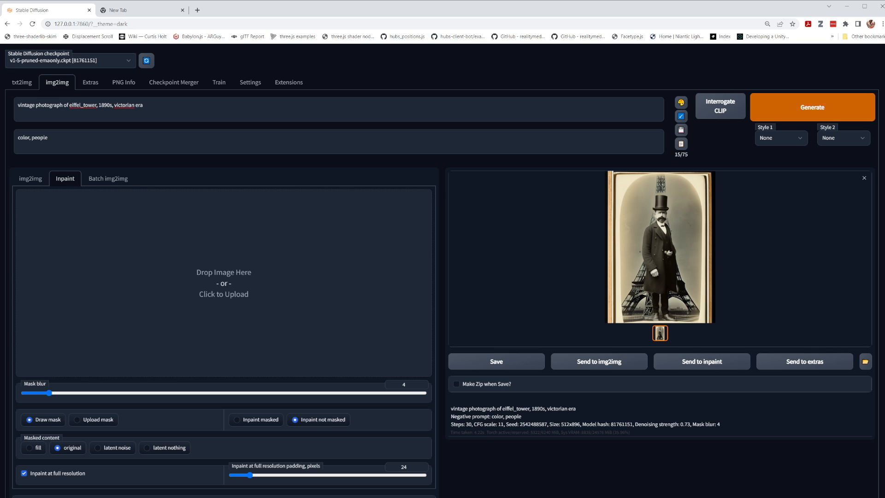
key(alt+Tab)
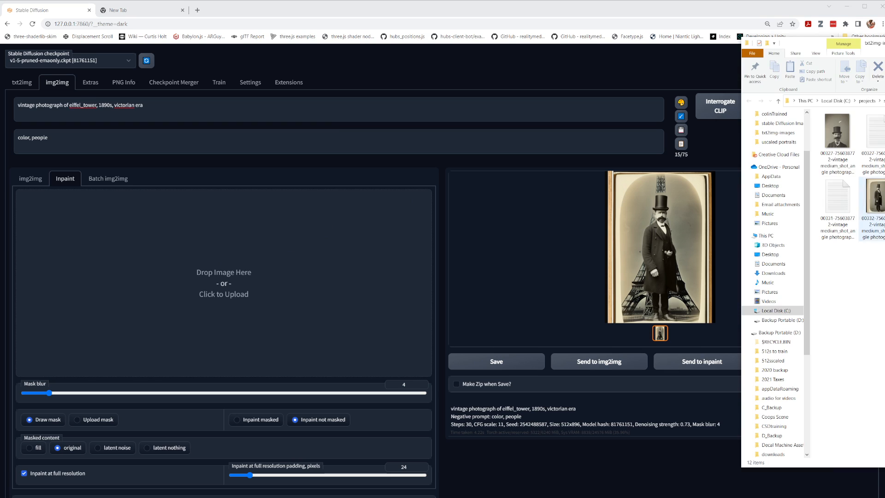
drag(876, 203, 317, 293)
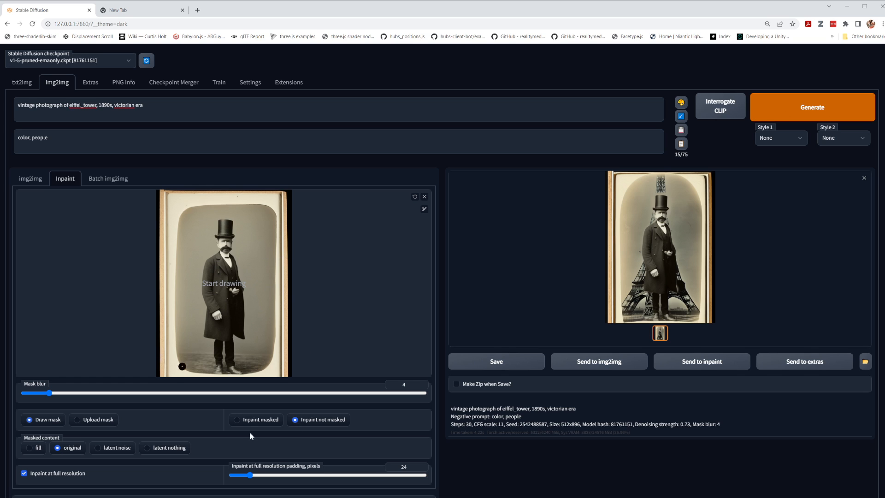
scroll(115, 442, down, 1)
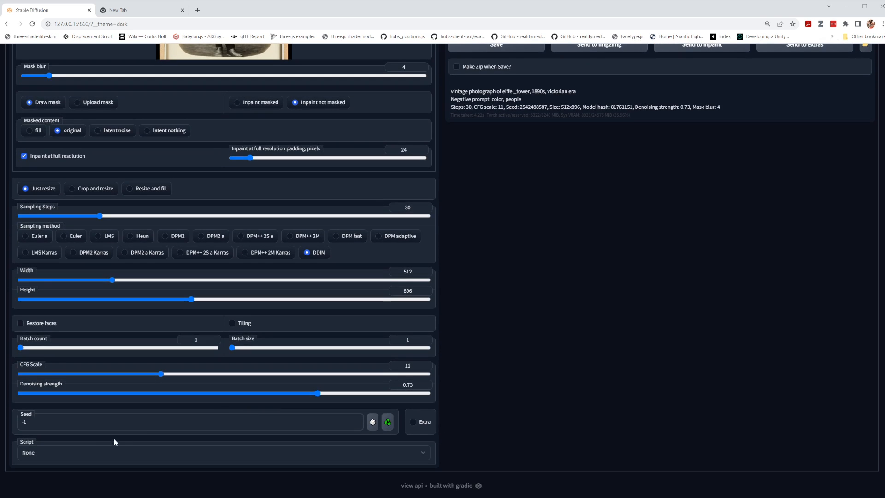
click(93, 454)
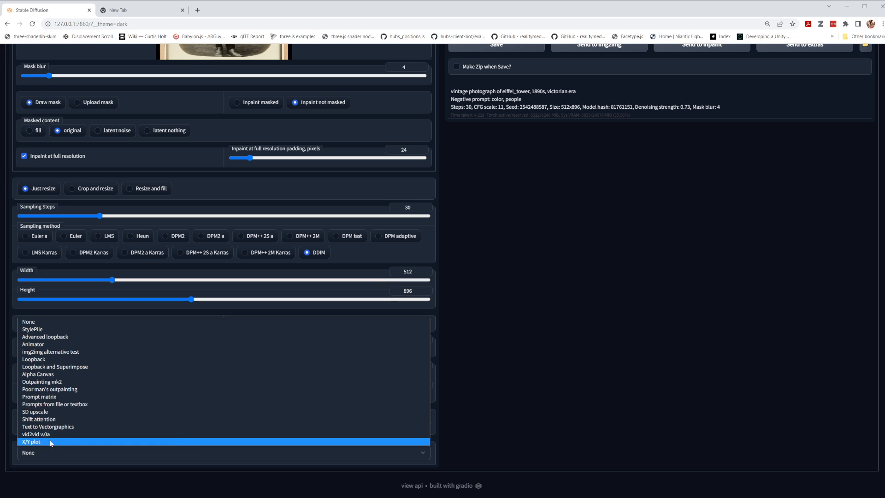
click(464, 421)
scroll(475, 412, up, 7)
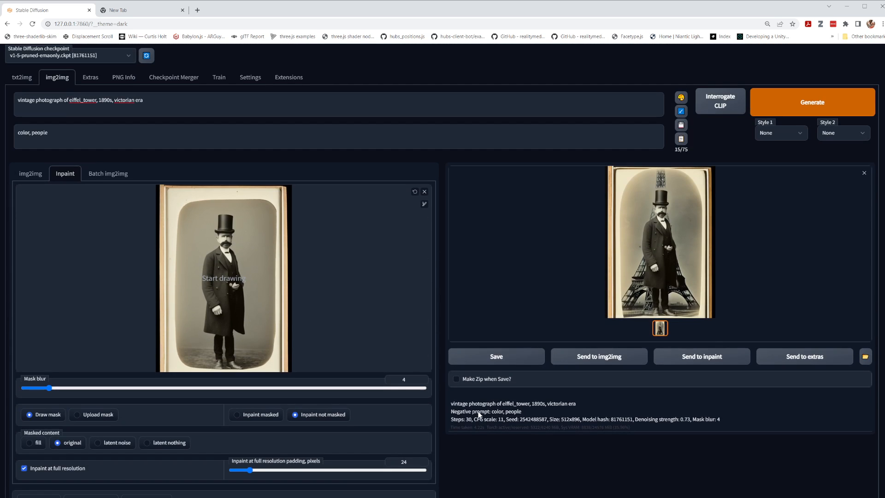
- Mask the man from hat to shoes, generating the image before and after covering the missed spot on his shoe
click(222, 219)
mouse_move(223, 245)
mouse_down()
mouse_move(207, 292)
mouse_move(212, 307)
mouse_move(218, 278)
mouse_move(221, 295)
mouse_move(214, 263)
mouse_move(221, 272)
mouse_up()
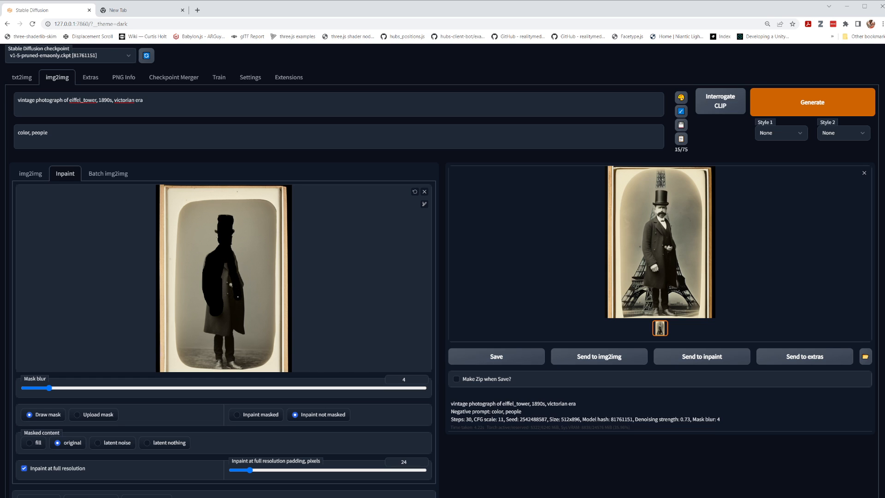
mouse_move(230, 326)
mouse_down()
mouse_move(211, 327)
mouse_move(220, 314)
mouse_move(236, 321)
mouse_move(236, 301)
mouse_move(221, 295)
mouse_move(228, 304)
mouse_move(225, 264)
mouse_up()
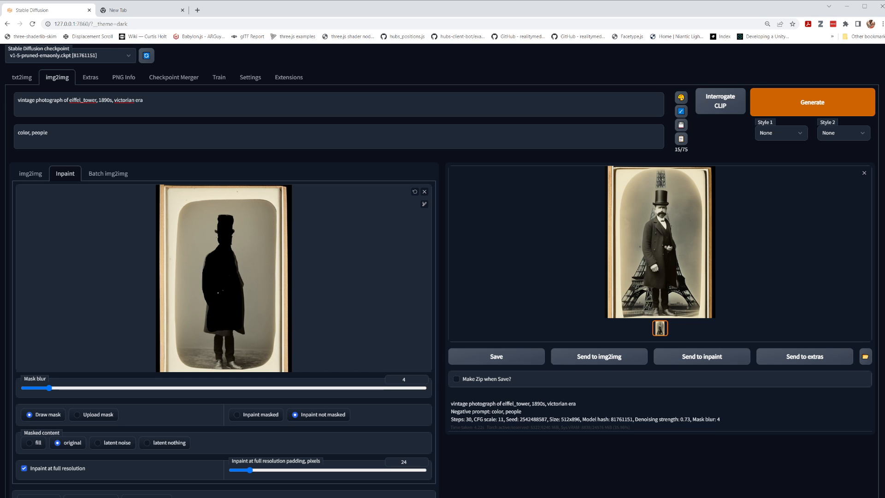
click(811, 105)
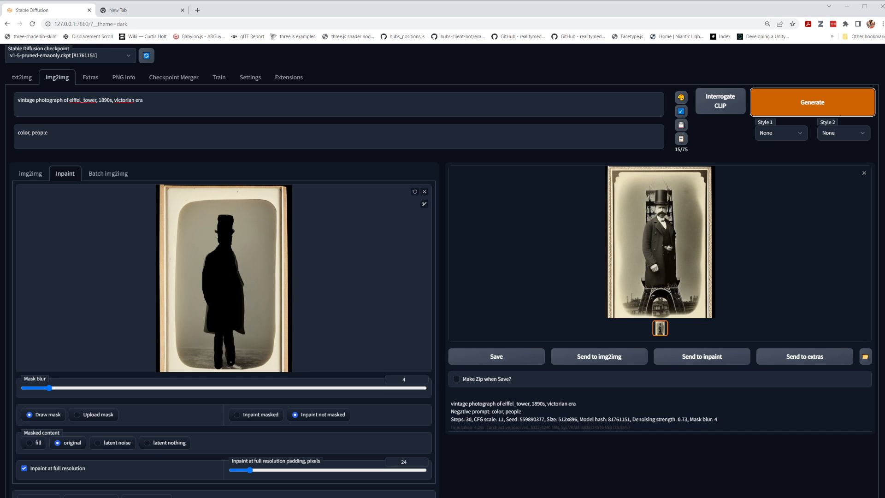
drag(230, 362, 230, 365)
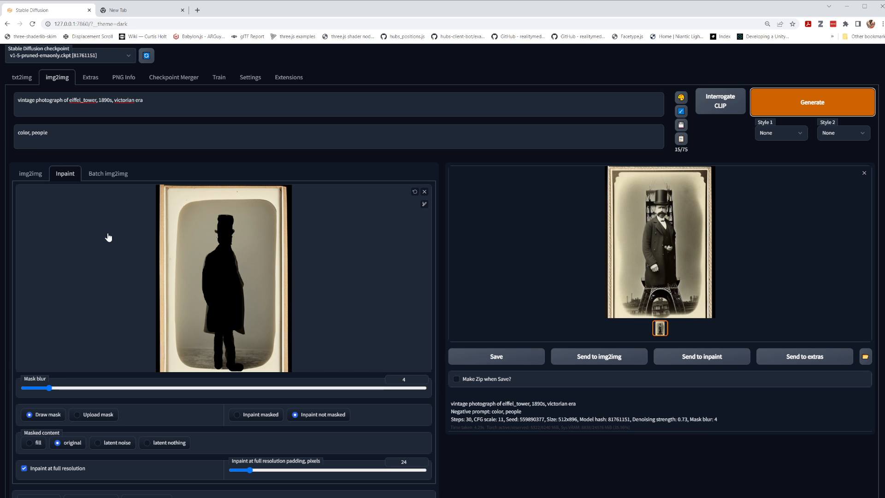
click(790, 103)
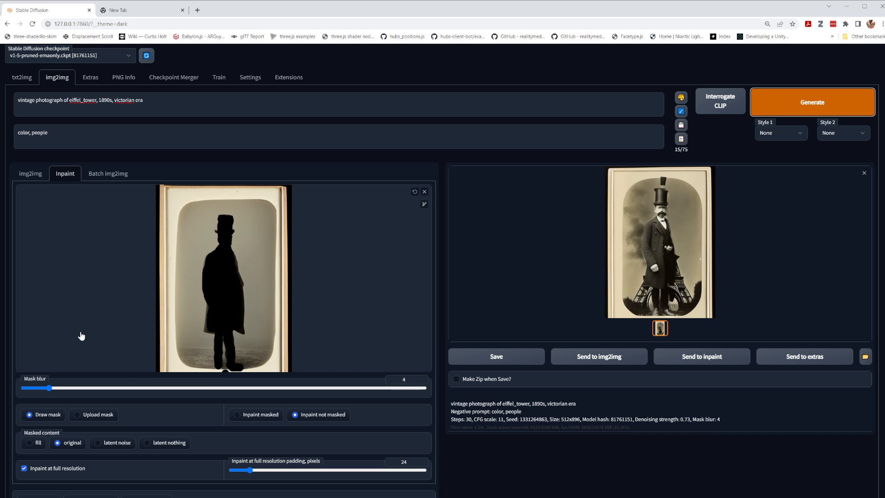
- Look at the Upload mask mode, return to Draw mask, and view the generated portrait enlarged
click(75, 415)
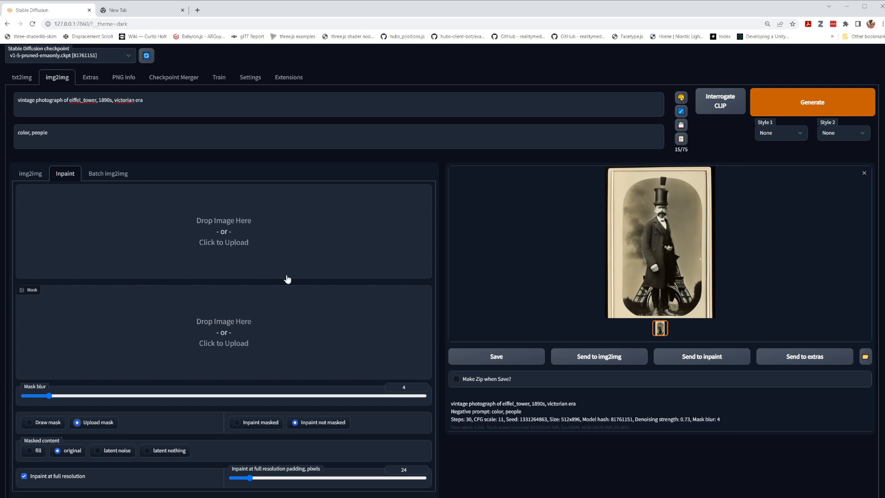
click(29, 422)
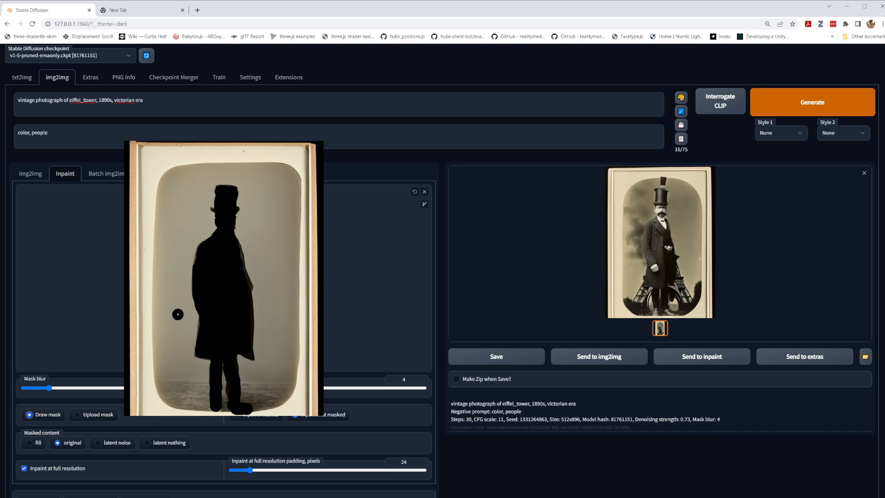
click(392, 313)
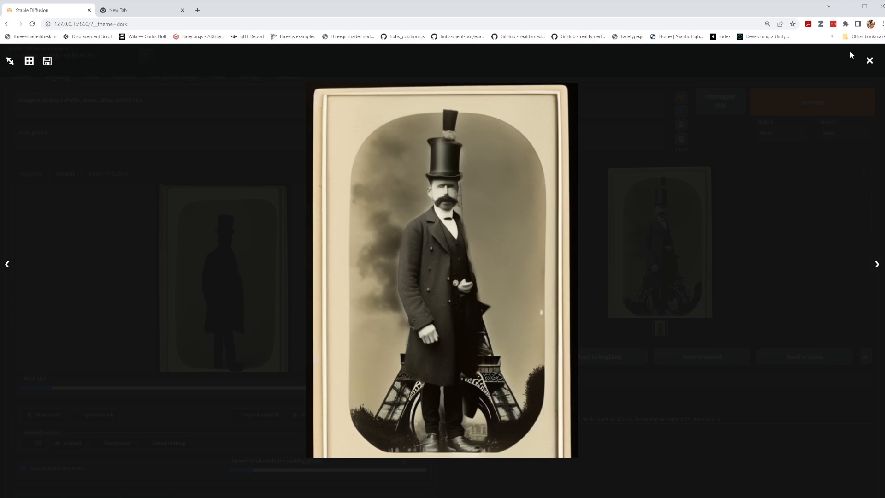
- Close the enlarged portrait, then review the generation settings and compare the img2img and Inpaint source images
click(870, 62)
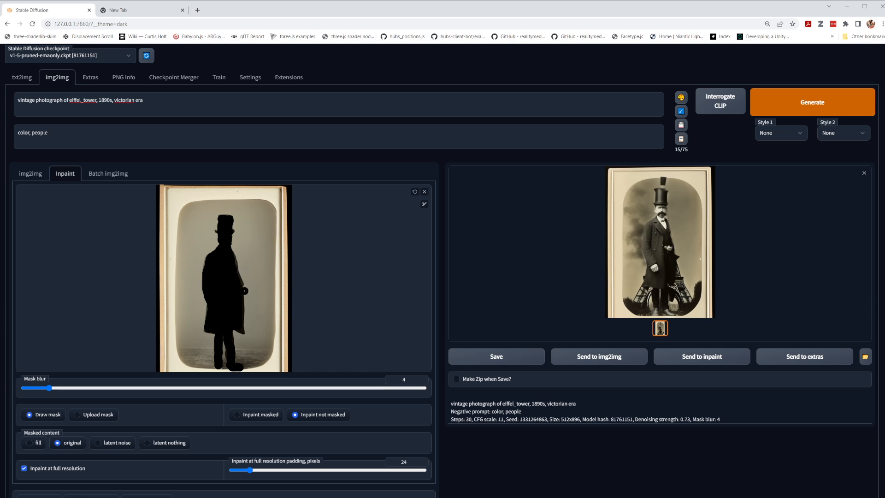
scroll(111, 452, down, 3)
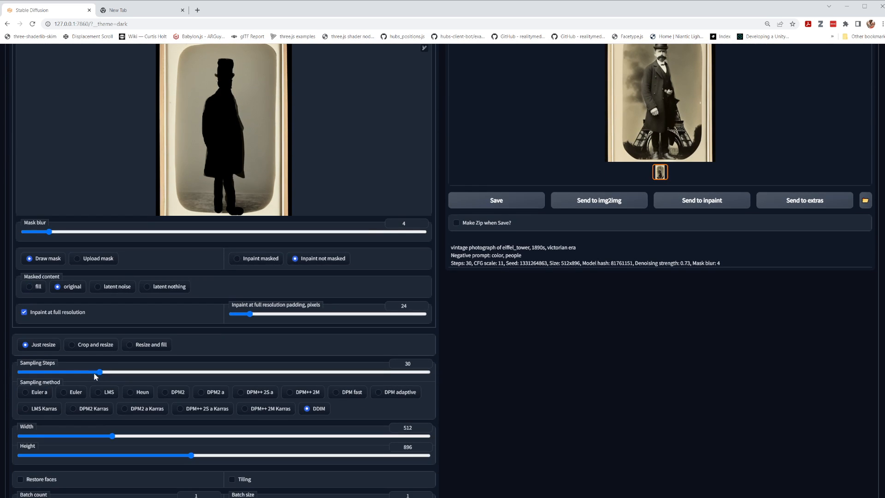
scroll(118, 443, down, 3)
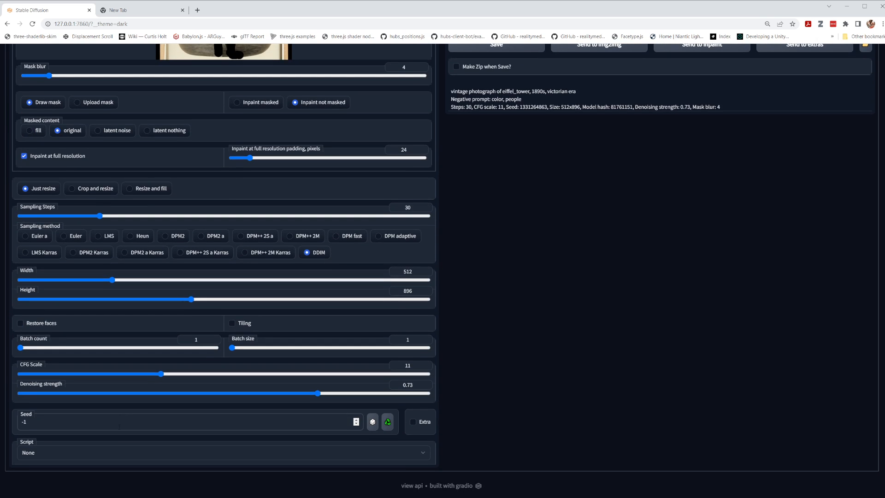
scroll(118, 450, up, 5)
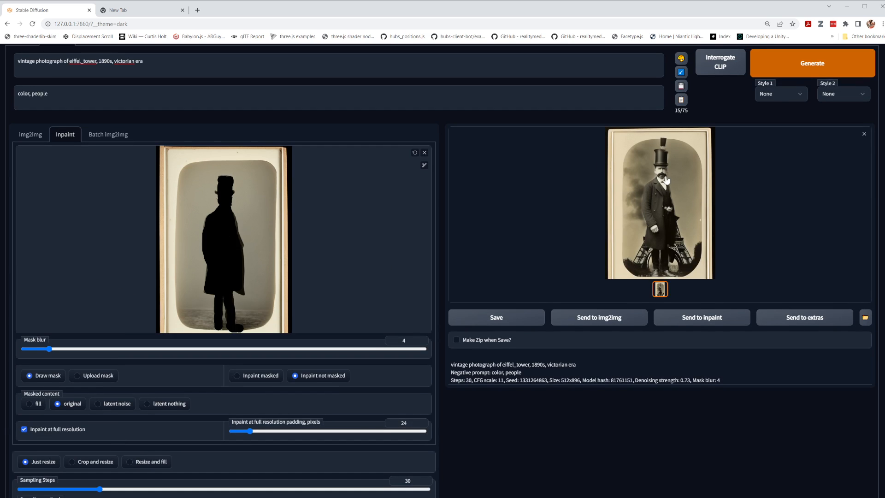
click(29, 135)
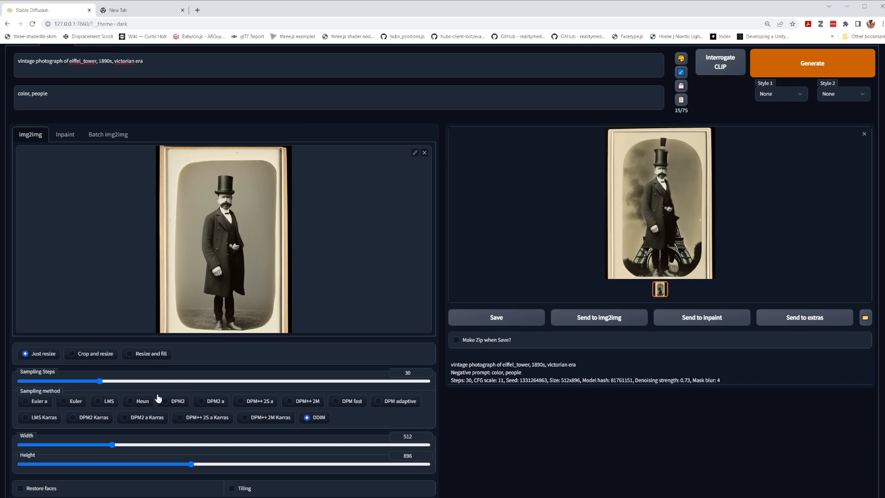
click(65, 134)
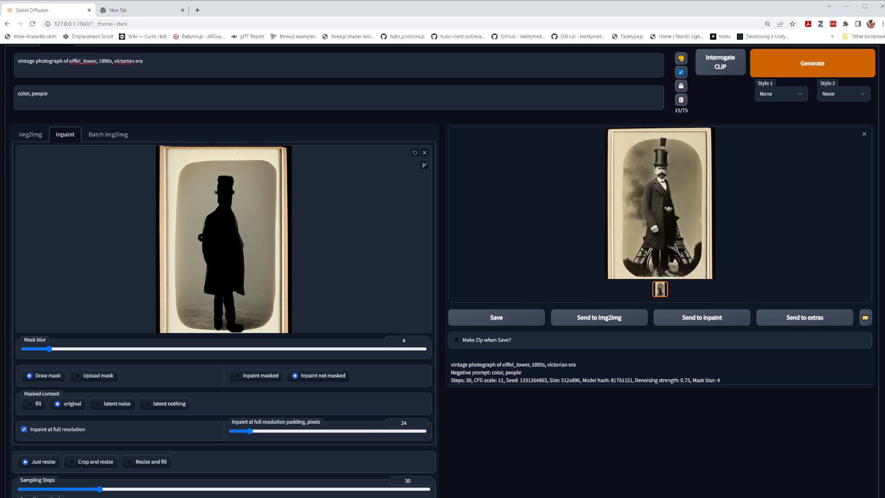
scroll(91, 312, down, 3)
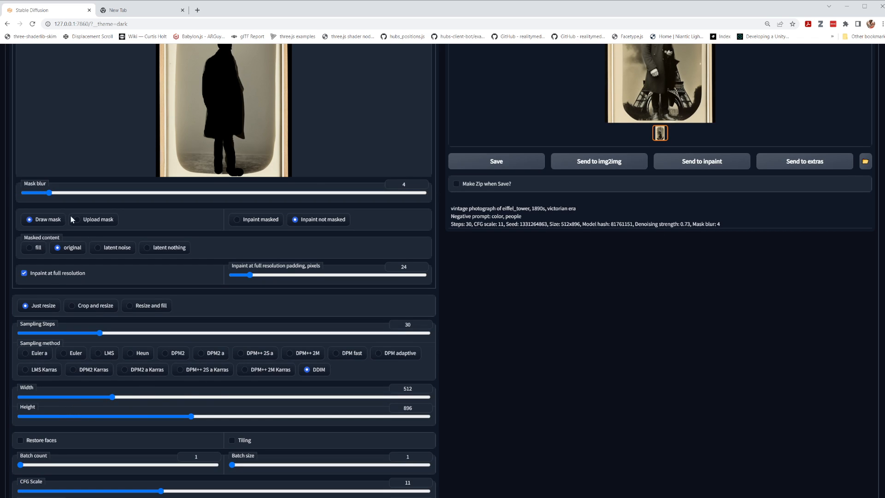
scroll(72, 220, up, 4)
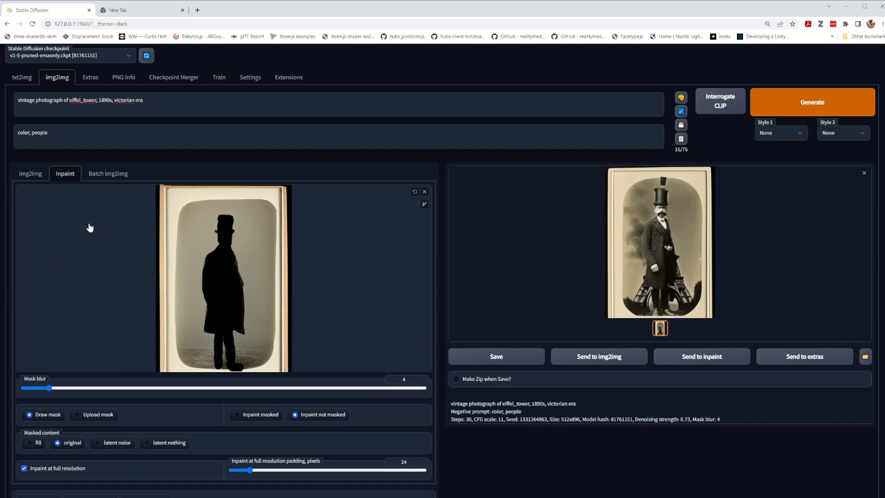
click(884, 241)
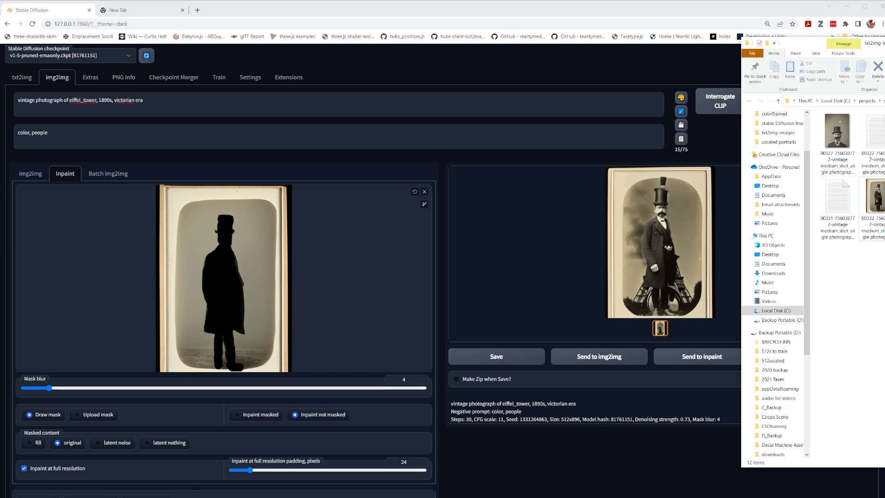
click(318, 491)
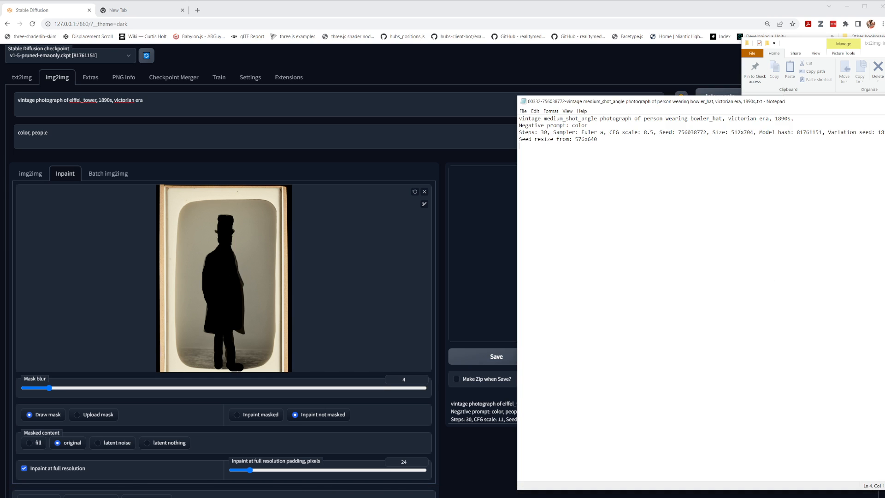
key(alt+F4)
key(alt+Tab)
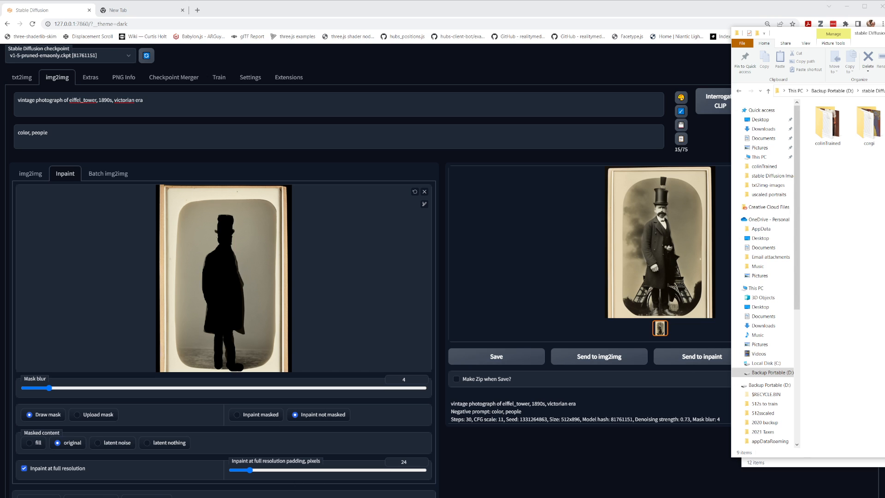
- Open a new File Explorer window, move it beside the generated portrait and show the Downloads folder
mouse_move(50, 468)
right_click(177, 494)
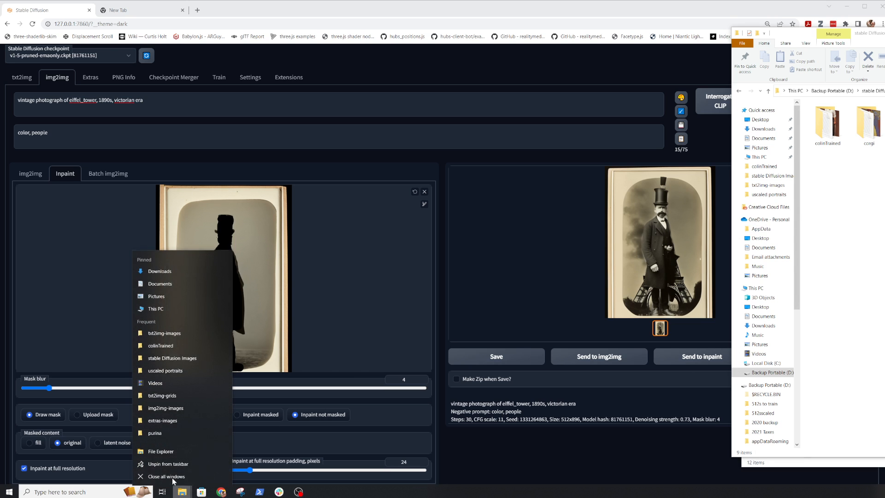
click(162, 450)
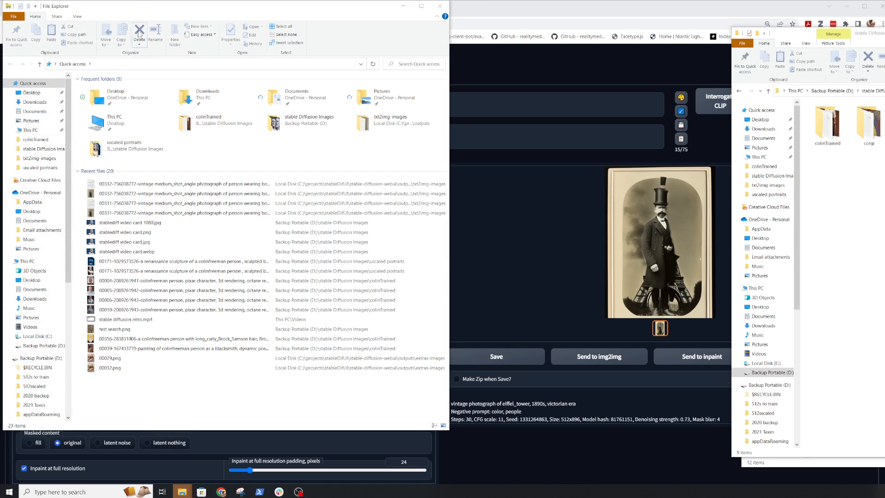
drag(153, 10, 856, 22)
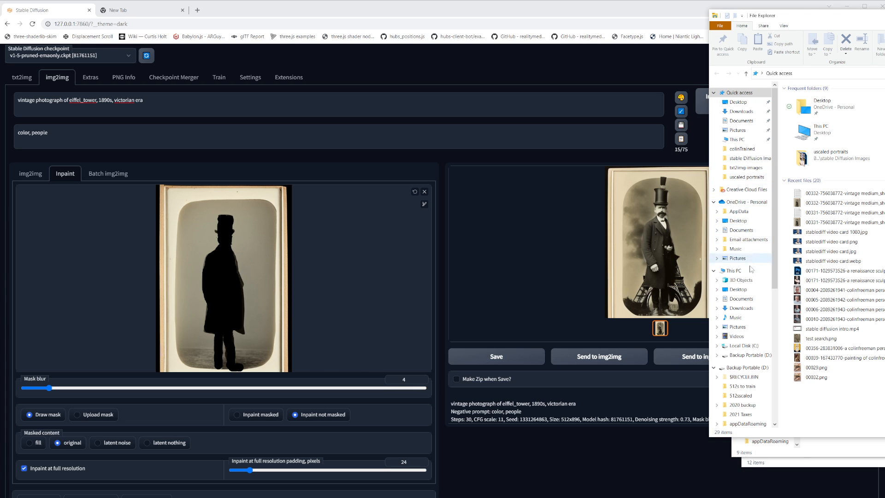
click(743, 310)
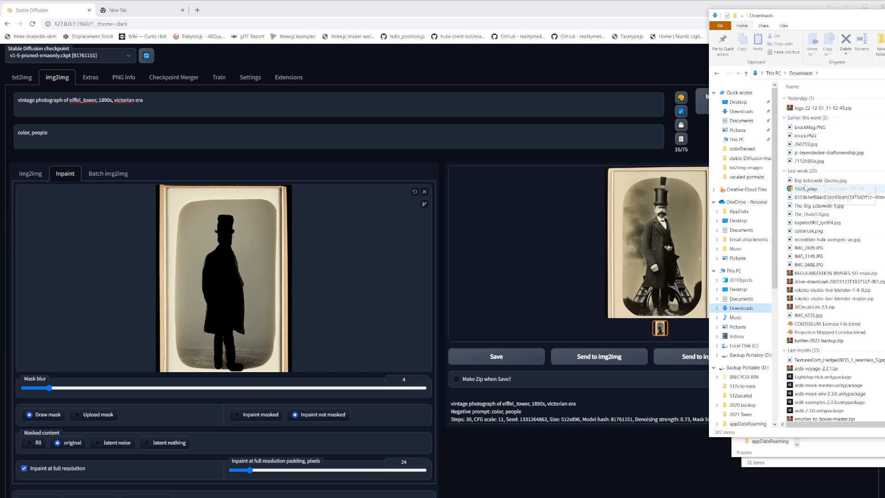
- Load the picture of the bearded man on the sofa from Downloads into Inpaint and mask his face
drag(829, 217, 300, 221)
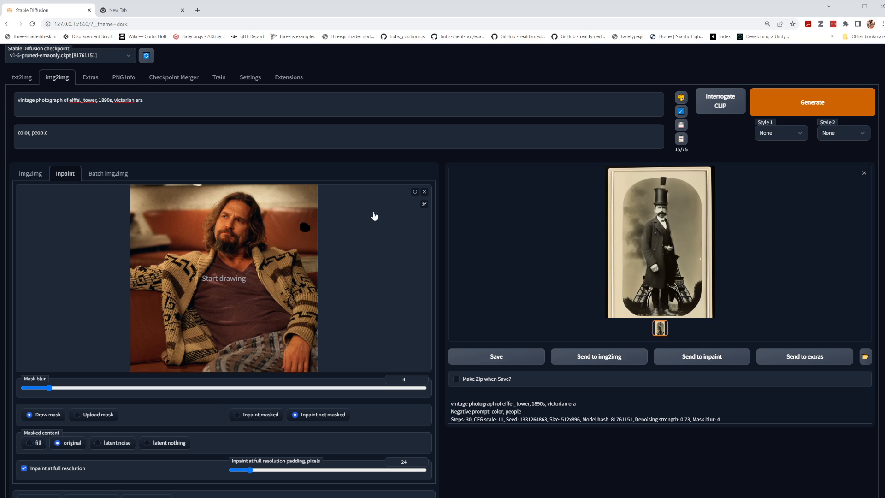
scroll(373, 277, down, 2)
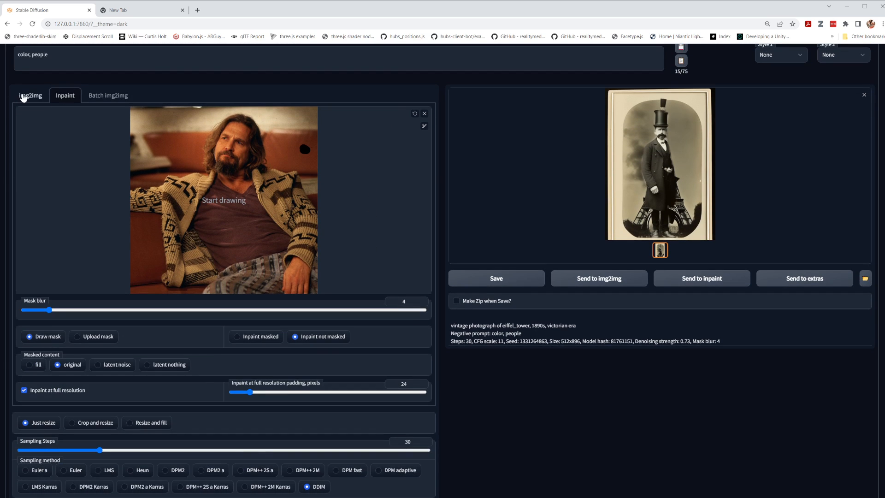
click(23, 96)
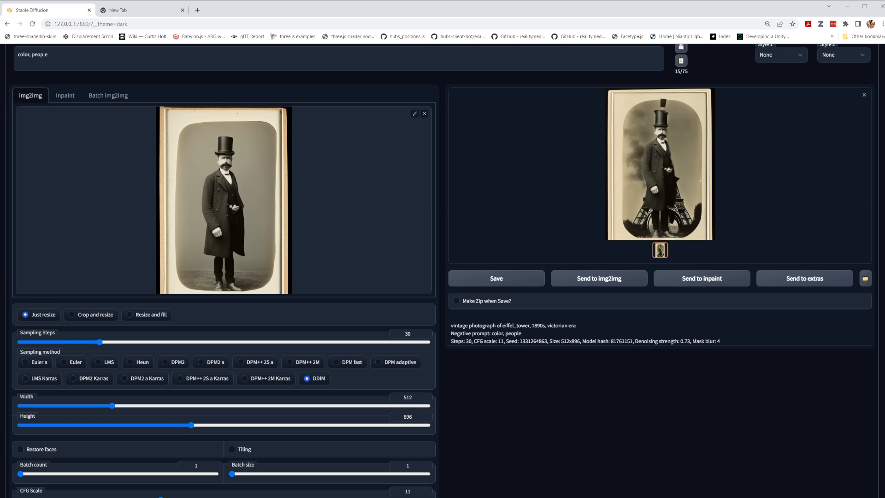
click(65, 95)
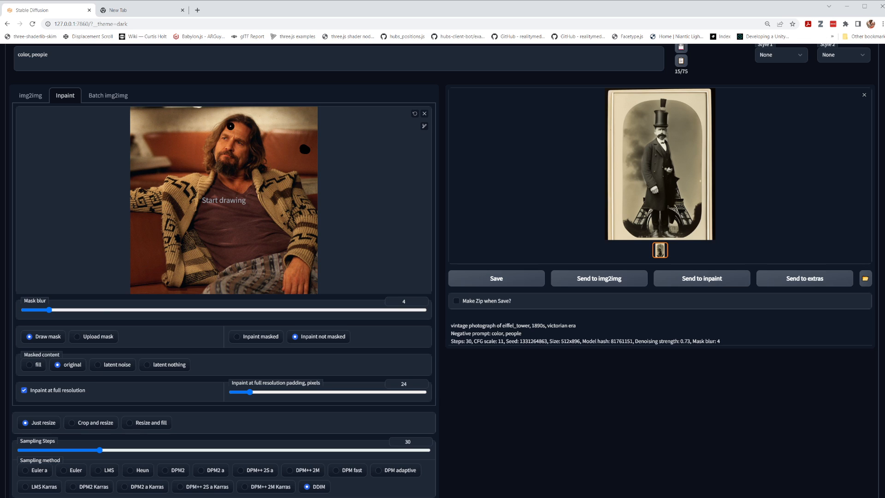
drag(228, 126, 227, 133)
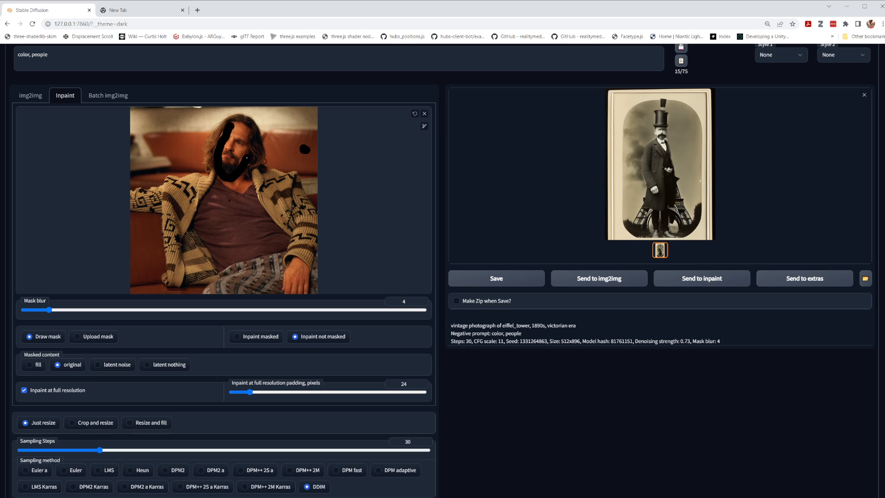
mouse_move(247, 157)
mouse_down()
mouse_move(243, 126)
mouse_move(234, 125)
mouse_move(225, 170)
mouse_move(234, 150)
mouse_up()
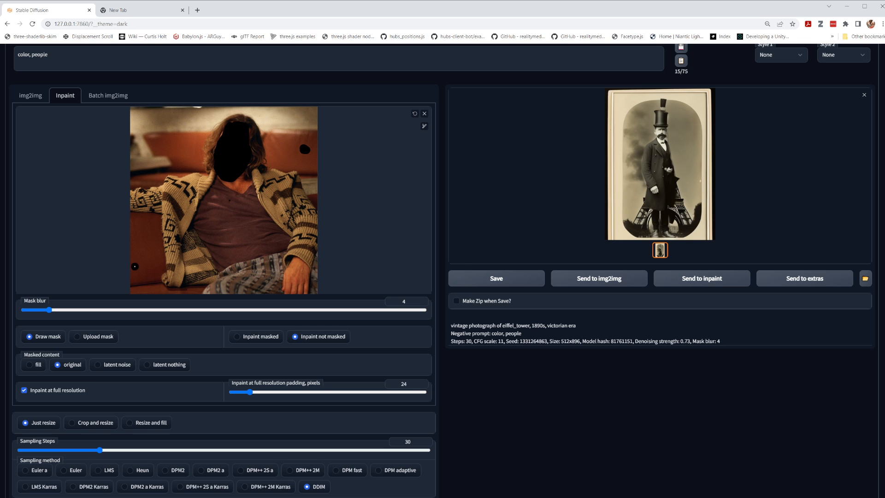
- Clear "color, people" from the negative prompt and select the whole positive prompt
scroll(108, 186, up, 2)
drag(75, 132, 8, 131)
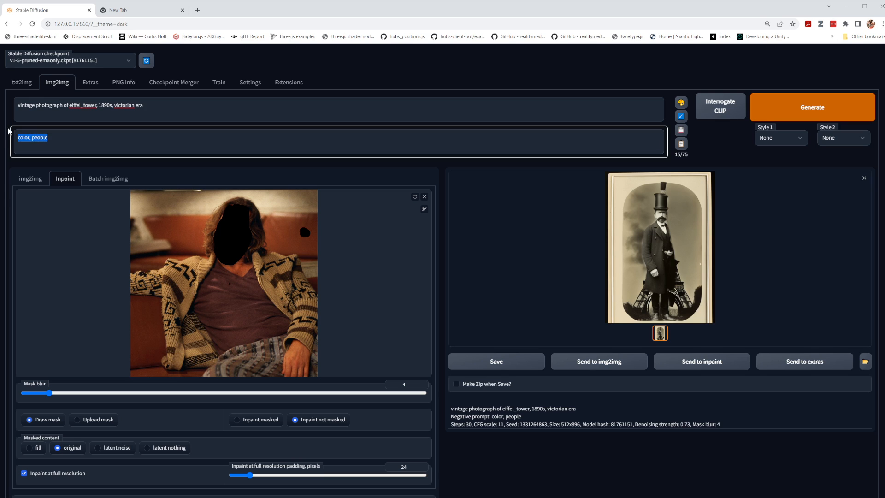
key(BackSpace)
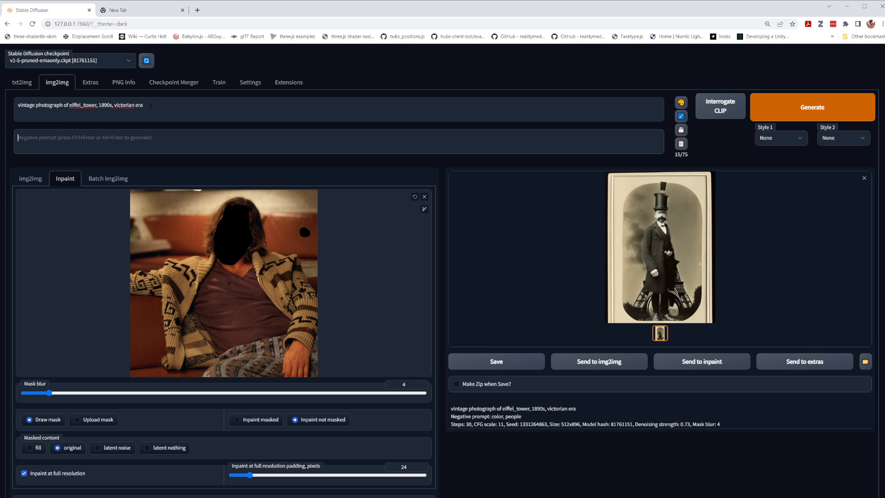
drag(147, 105, 6, 115)
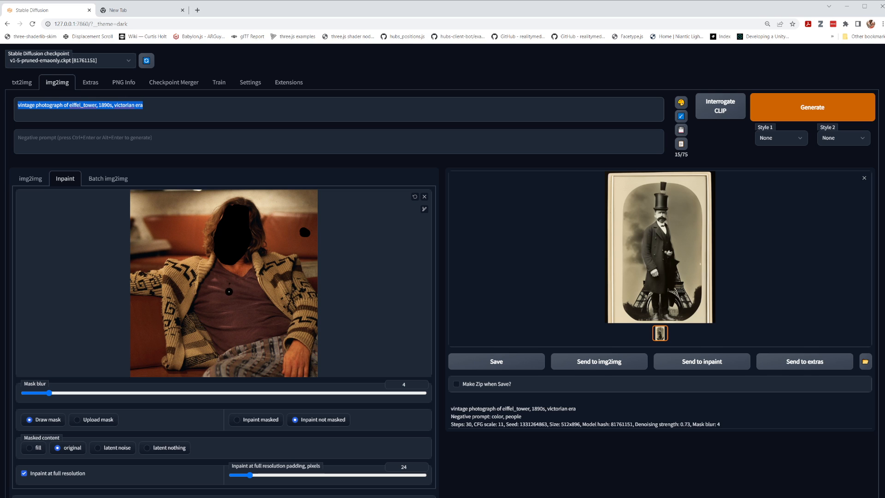
- Replace the inpaint image with biglebd002_lyrd04.jpg from Downloads and mask the long-haired man's face
key(alt+Tab)
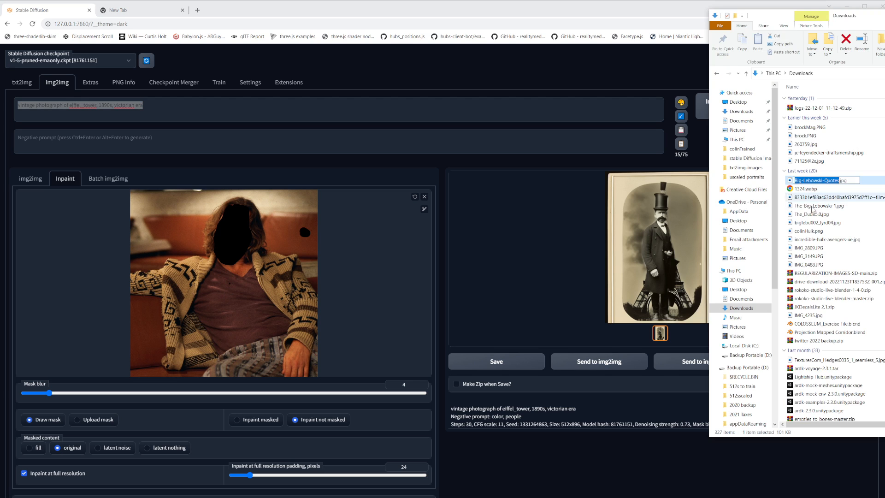
click(814, 222)
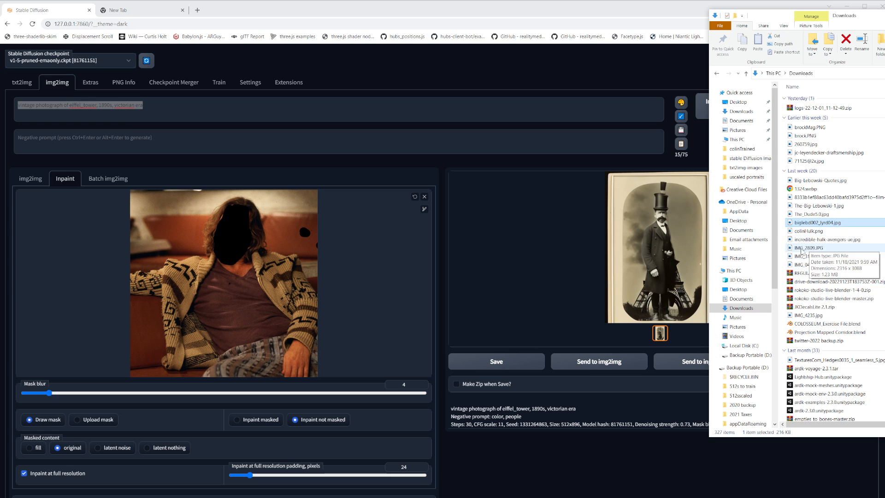
click(803, 252)
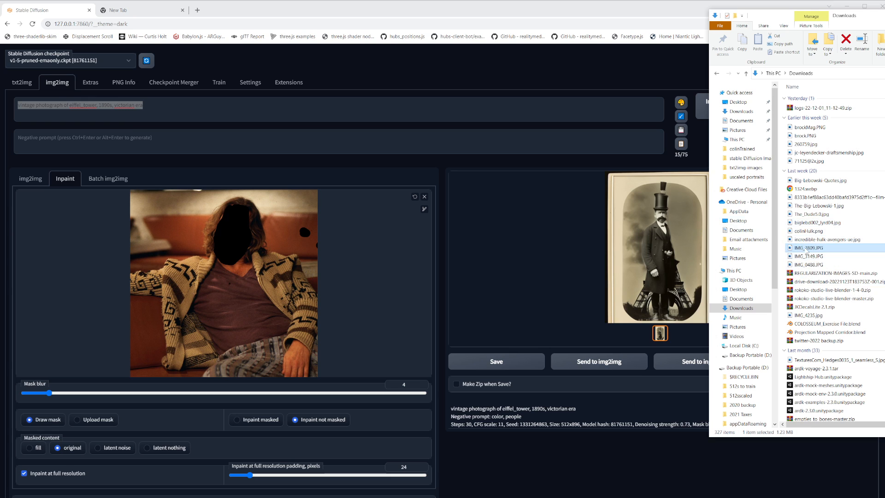
click(813, 223)
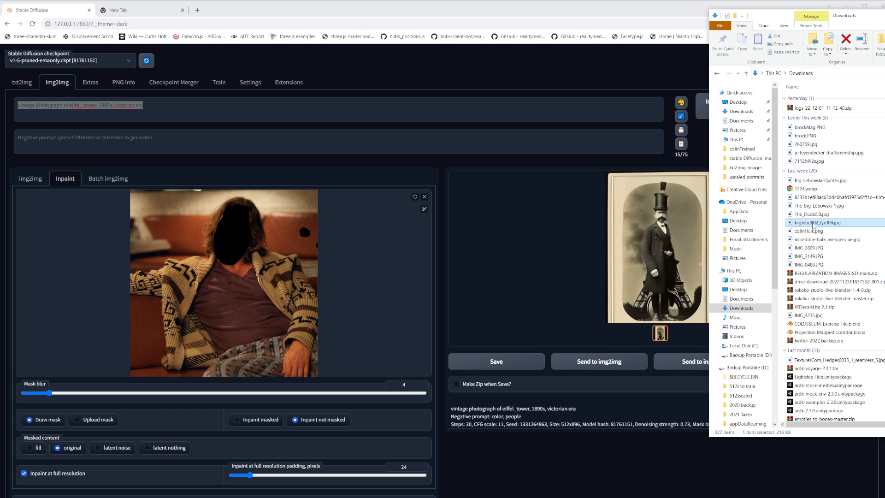
mouse_move(813, 223)
mouse_down()
mouse_move(424, 217)
mouse_move(339, 252)
mouse_move(213, 265)
mouse_move(249, 261)
mouse_move(251, 249)
mouse_move(267, 267)
mouse_move(277, 262)
mouse_move(256, 225)
mouse_move(254, 242)
mouse_move(259, 228)
mouse_move(273, 249)
mouse_up()
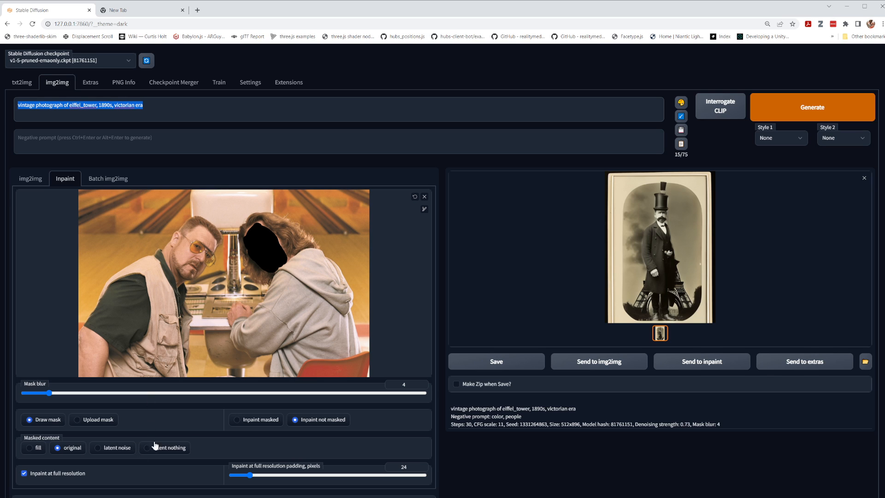
- Turn off Inpaint at full resolution and generate with the prompt "a person with a handlebar mustache"
click(46, 476)
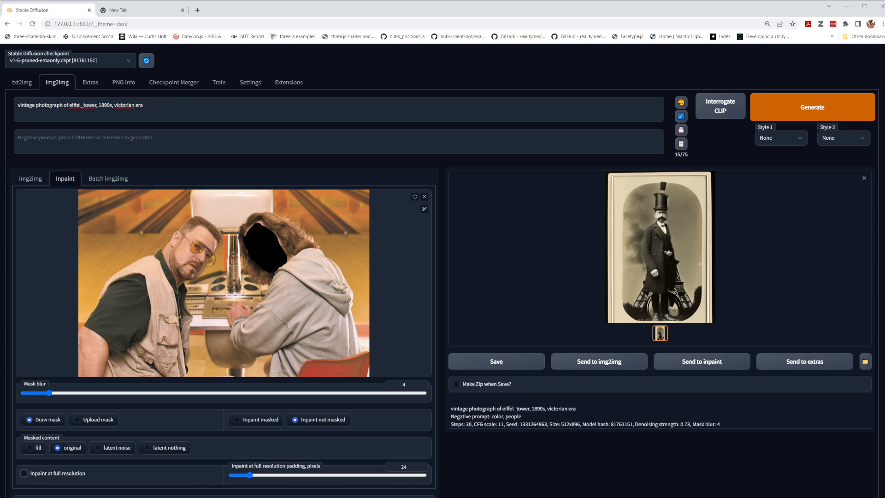
drag(153, 106, 1, 103)
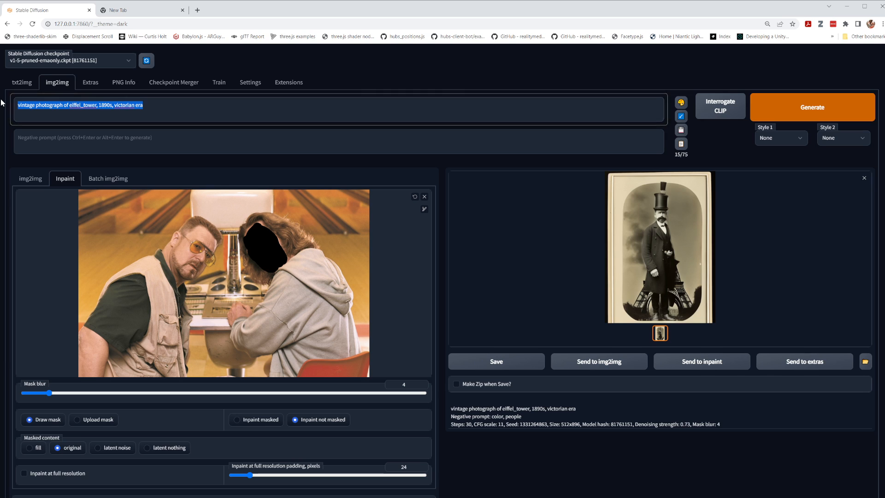
text(a person)
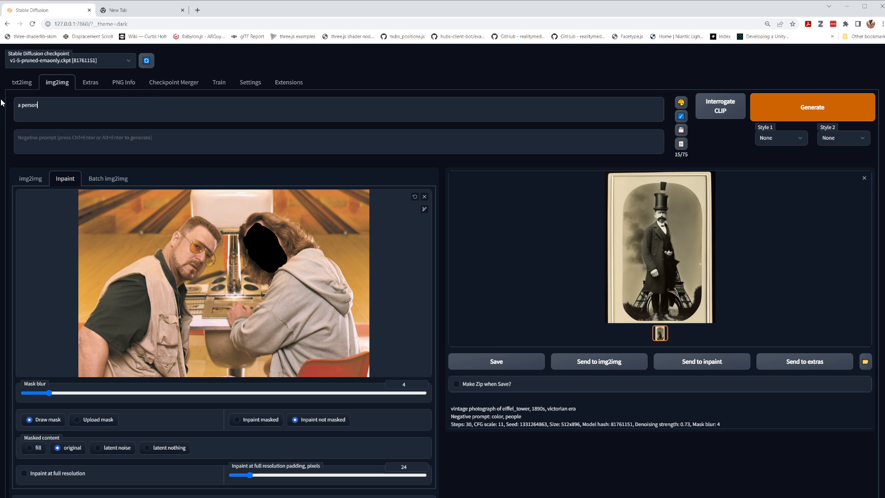
text( with a handlebar mustache)
key(Tab)
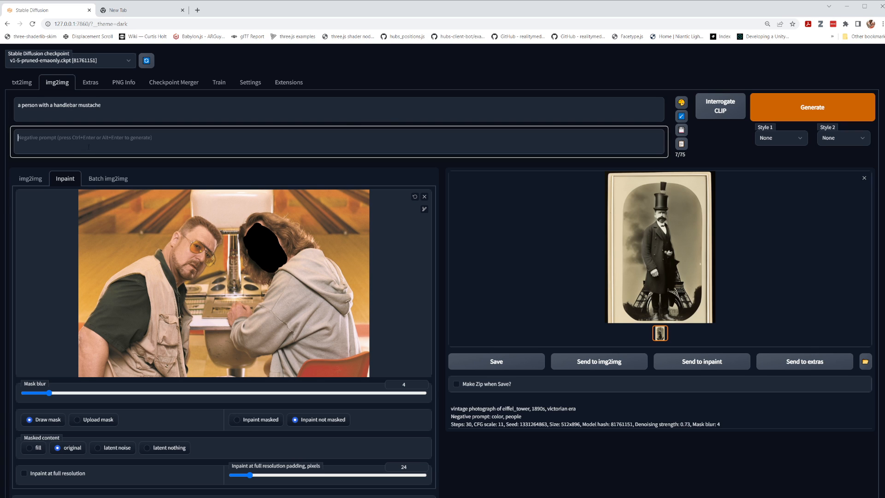
key(ctrl+Return)
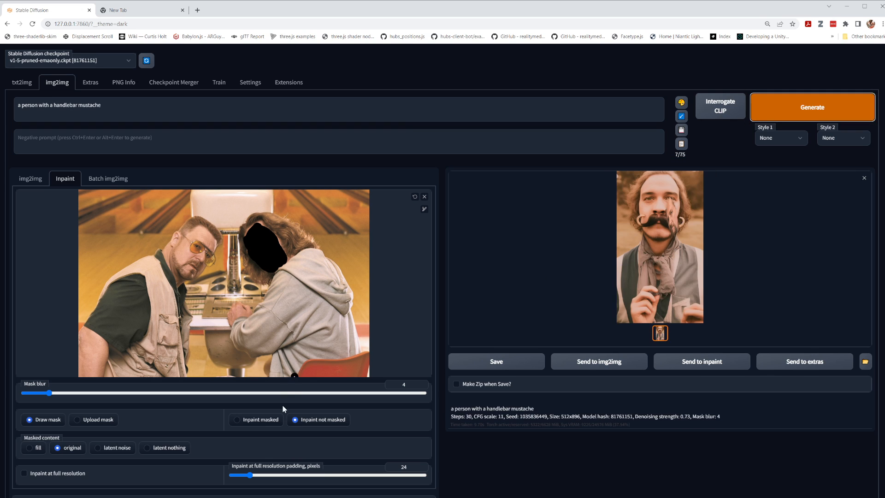
- Switch the mask mode to Inpaint masked and generate the image
click(242, 419)
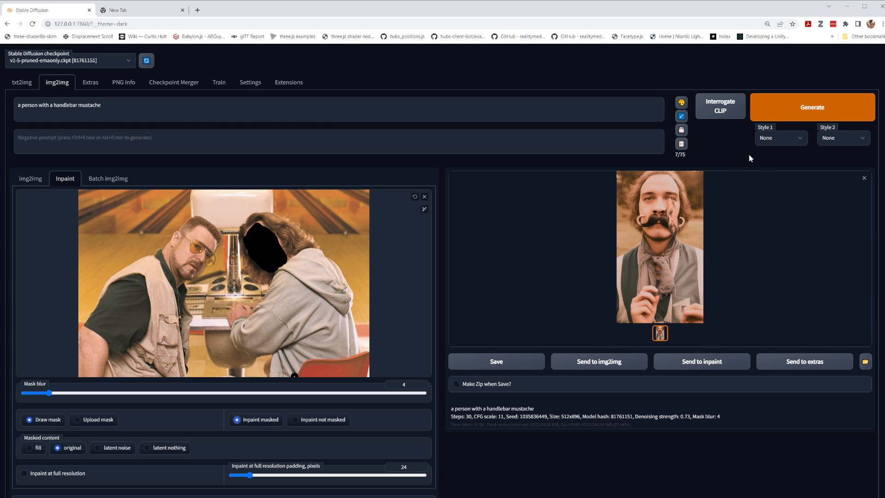
click(794, 117)
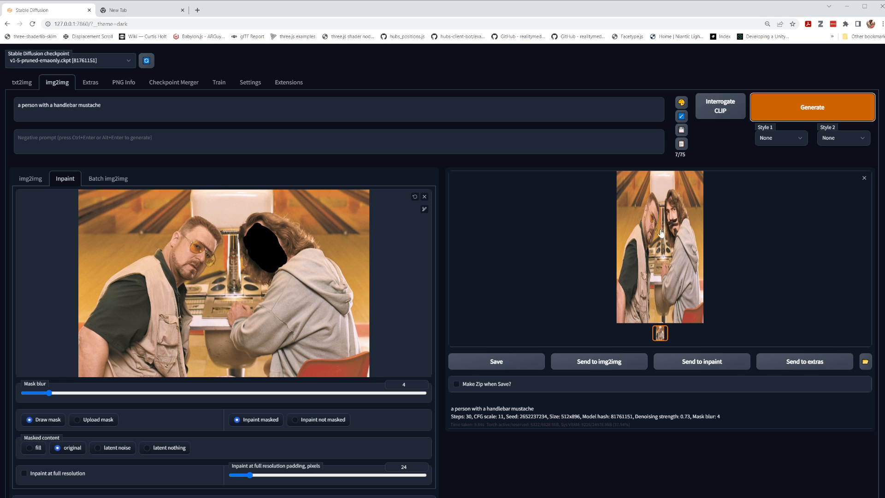
- Set the output width to 1408 and generate the inpainted image again
scroll(75, 352, down, 4)
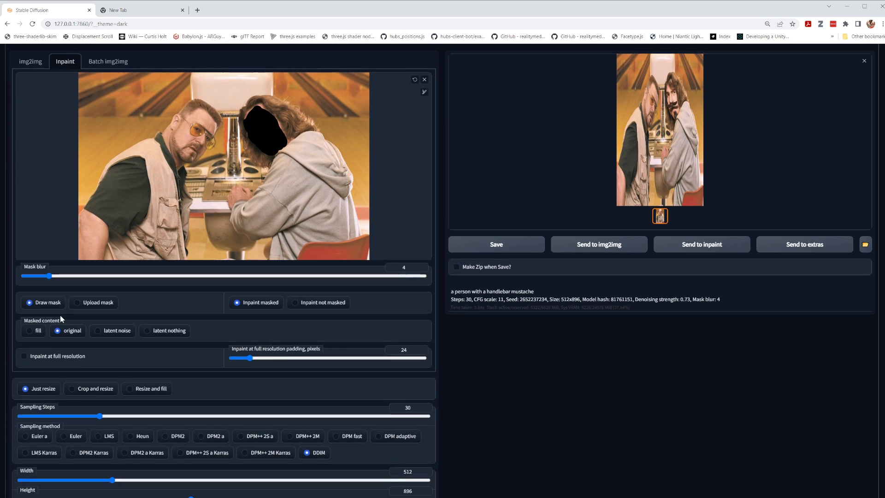
drag(119, 403, 298, 400)
scroll(415, 380, up, 3)
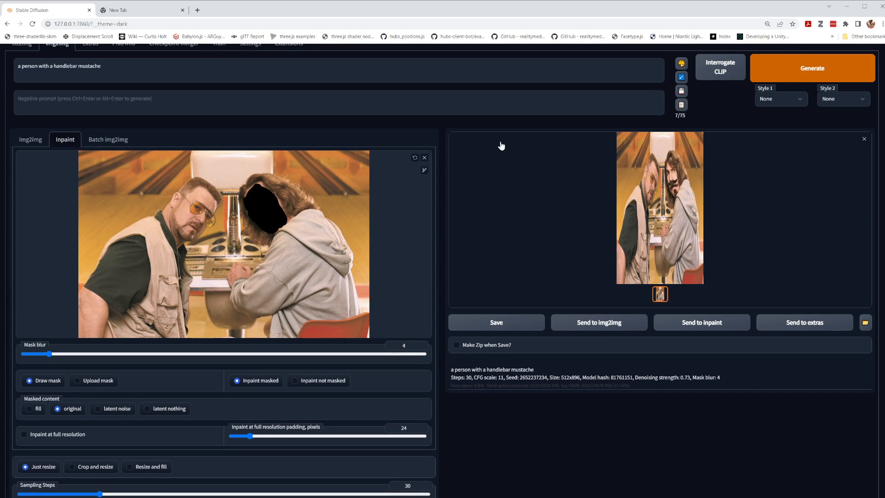
scroll(365, 401, down, 5)
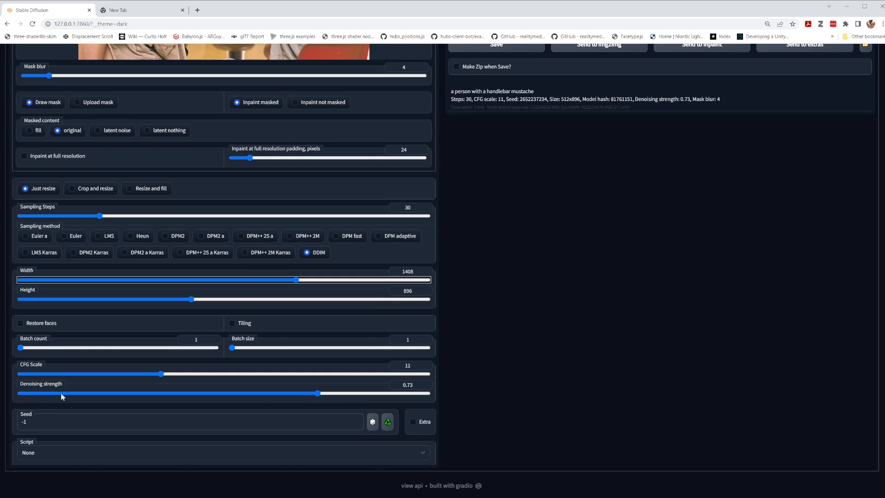
scroll(276, 422, down, 1)
scroll(267, 421, up, 3)
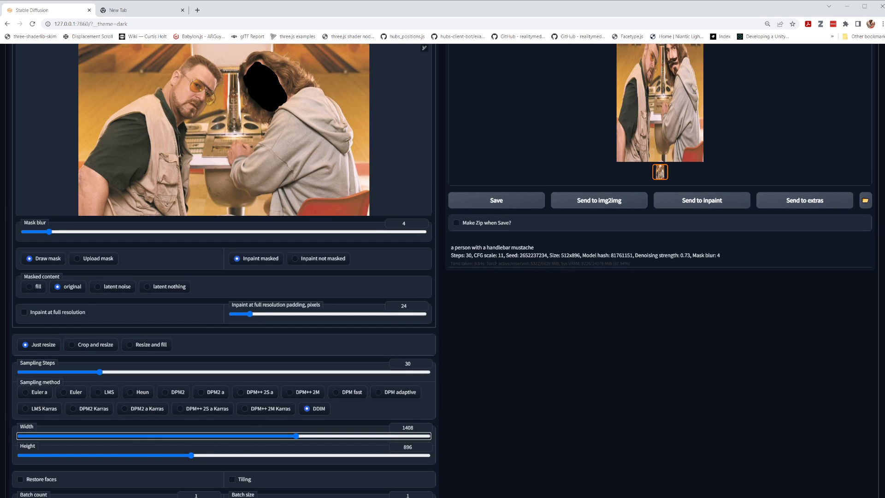
scroll(434, 219, up, 3)
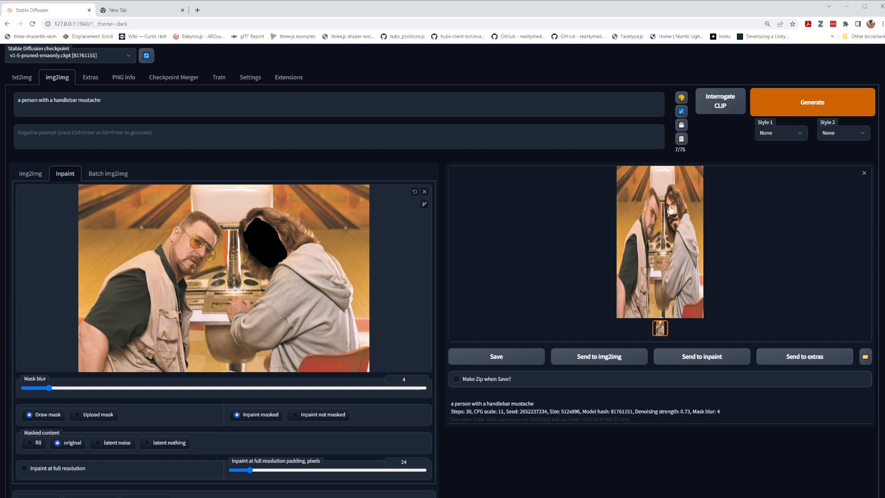
click(814, 104)
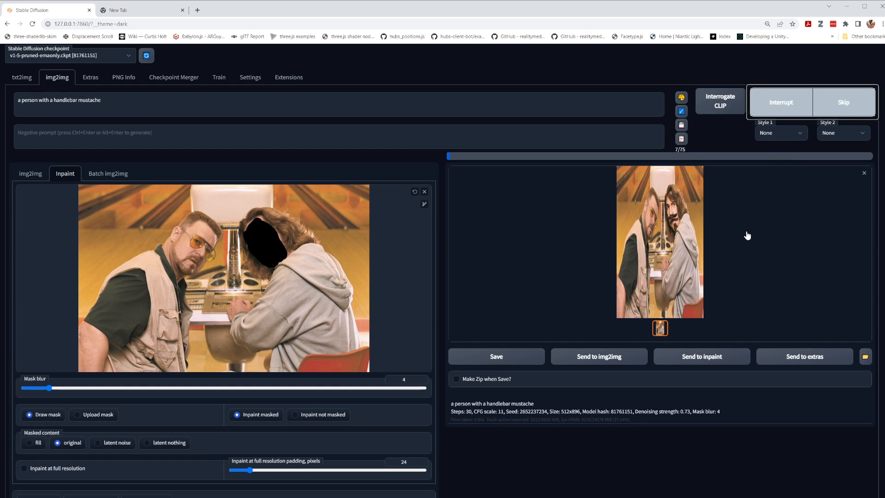
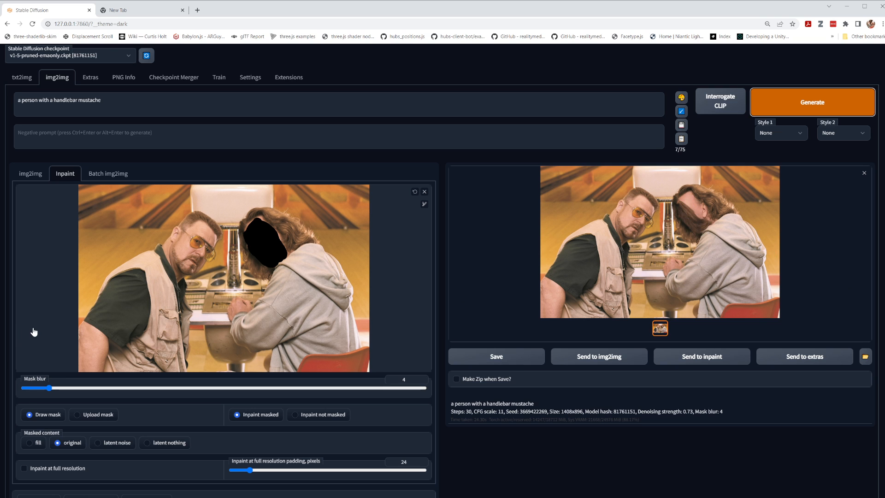
- Raise the CFG Scale to 20.5
scroll(53, 337, down, 2)
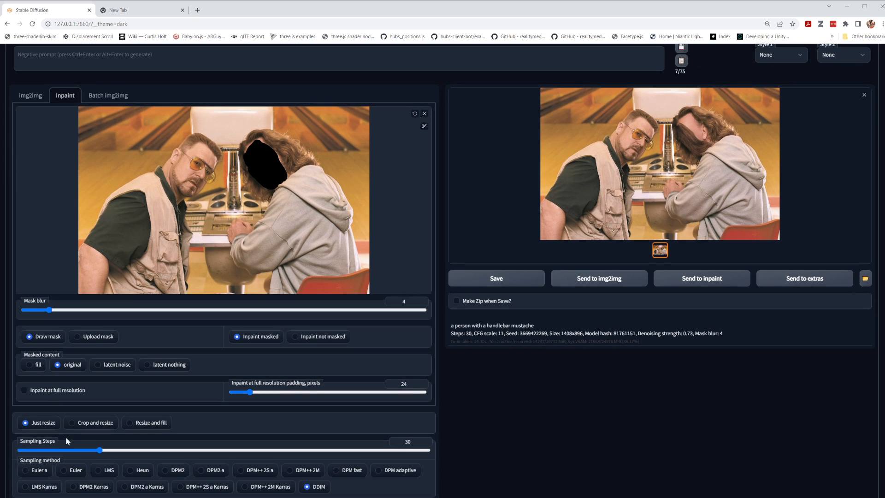
scroll(69, 424, down, 3)
scroll(216, 442, down, 3)
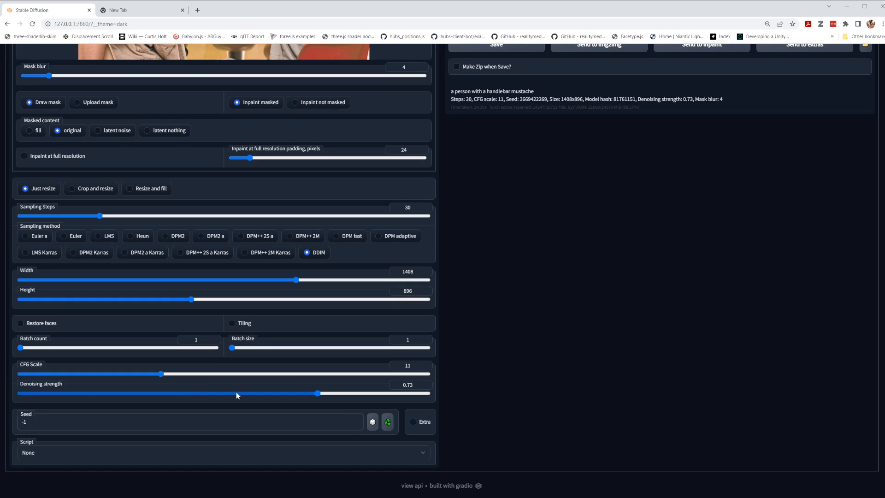
drag(160, 375, 288, 375)
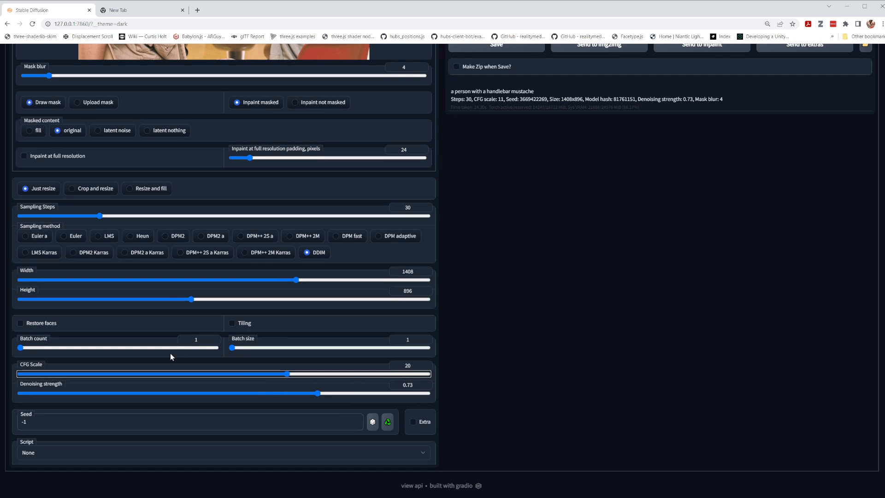
drag(288, 374, 295, 375)
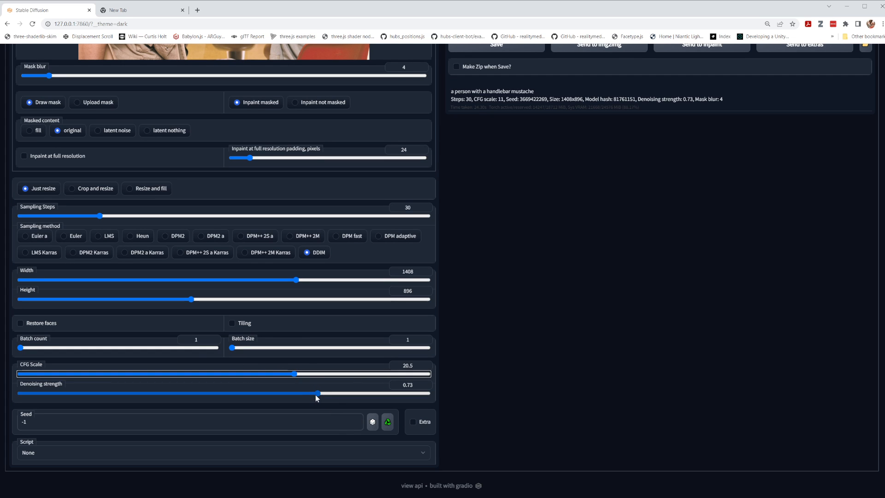
- Change "person" to "face" in the prompt so it reads "a face with a handlebar mustache" and generate
scroll(540, 436, up, 7)
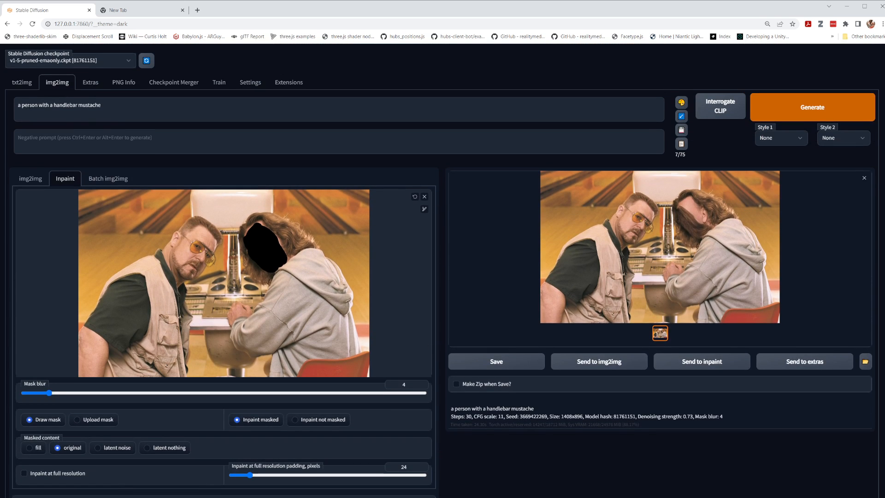
double_click(30, 106)
text(face)
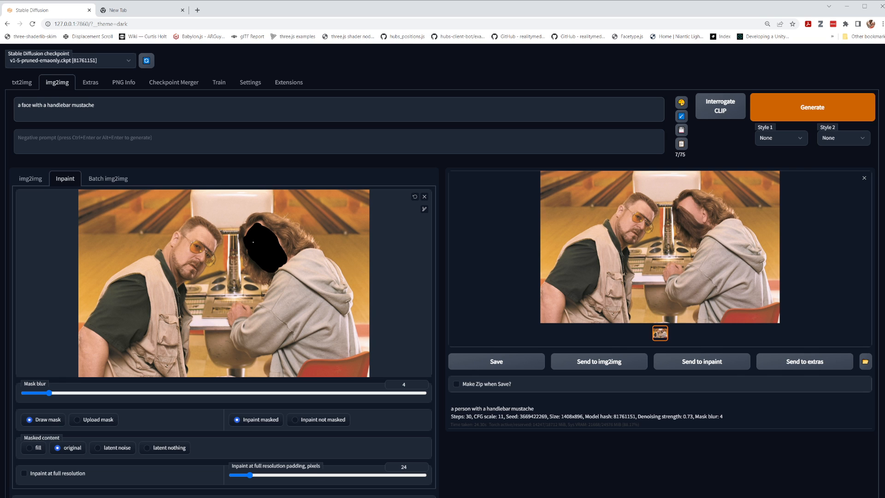
scroll(341, 322, down, 3)
scroll(119, 451, down, 4)
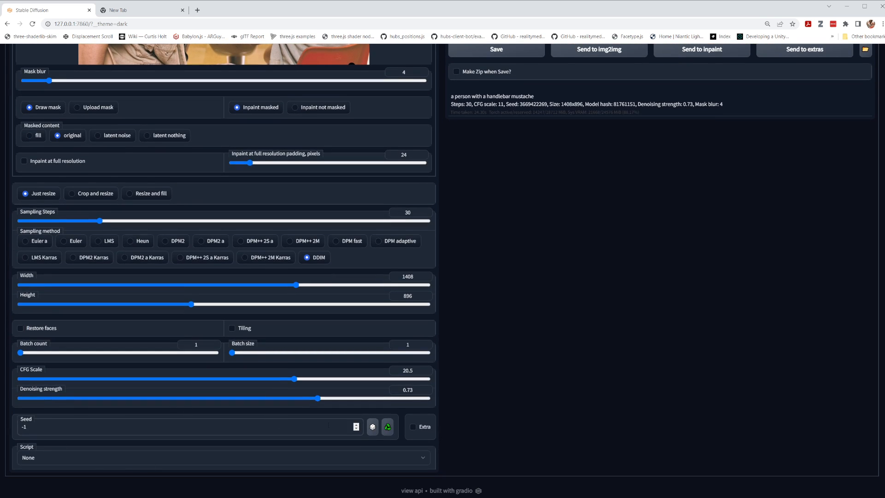
scroll(652, 438, up, 7)
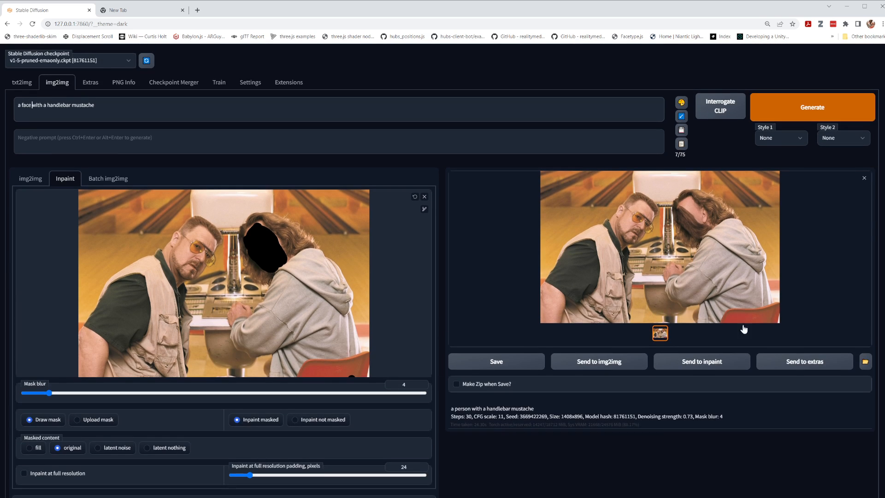
click(815, 107)
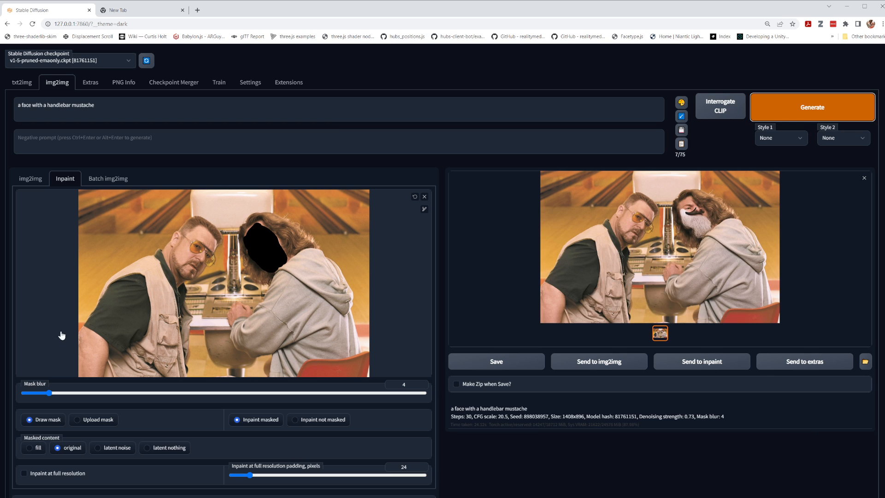
- Load the sd-v1-5-inpainting.ckpt checkpoint and generate with the same prompt and mask
click(128, 63)
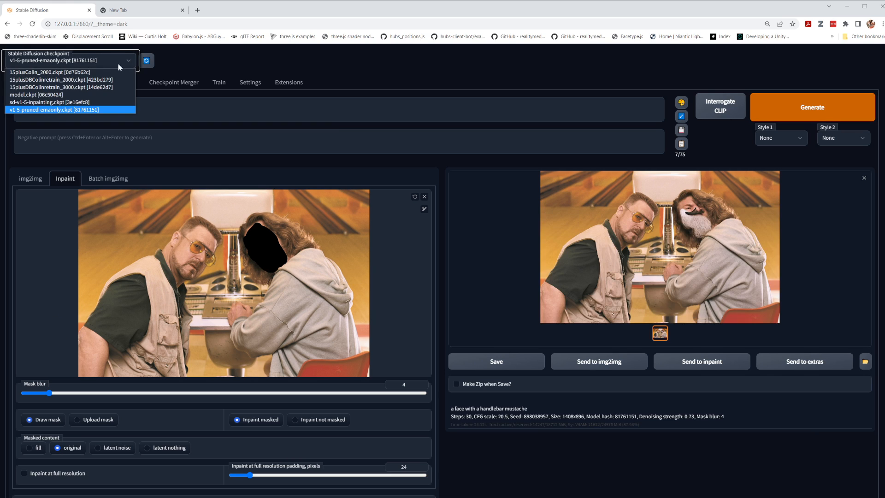
click(49, 102)
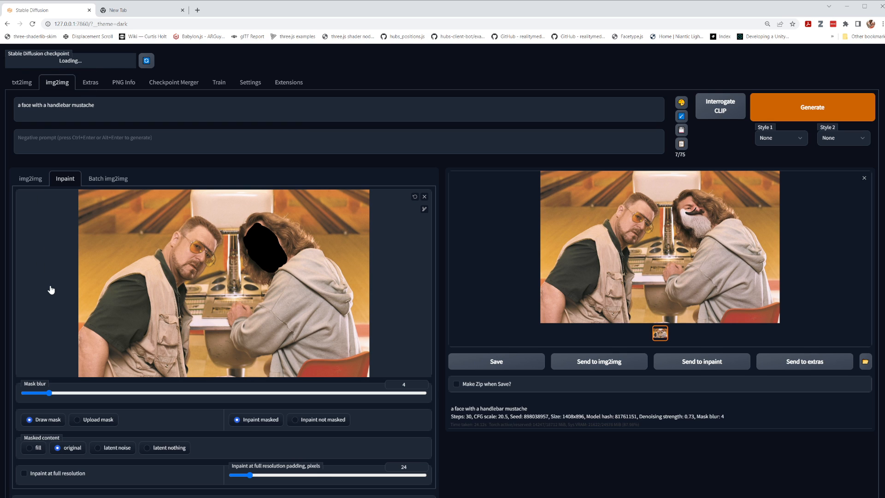
click(825, 110)
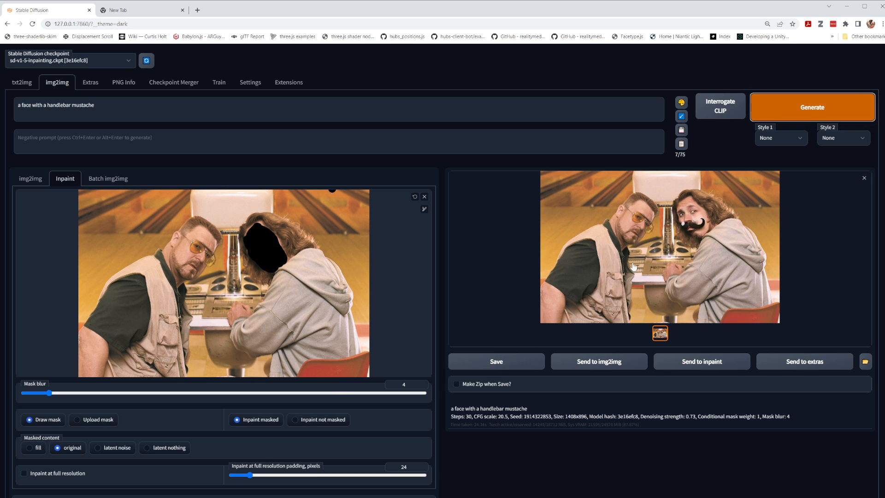
- Enable Inpaint at full resolution with 60 pixels of padding and generate the image
scroll(192, 402, down, 3)
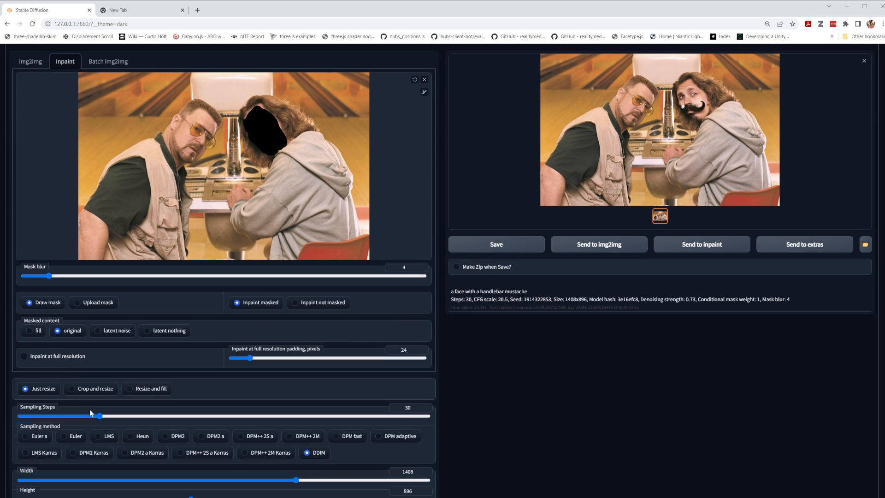
click(25, 355)
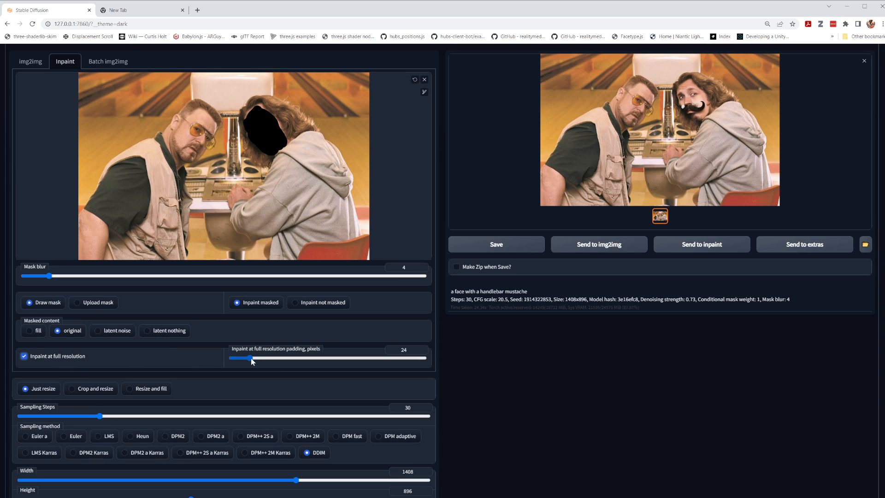
drag(252, 361, 271, 358)
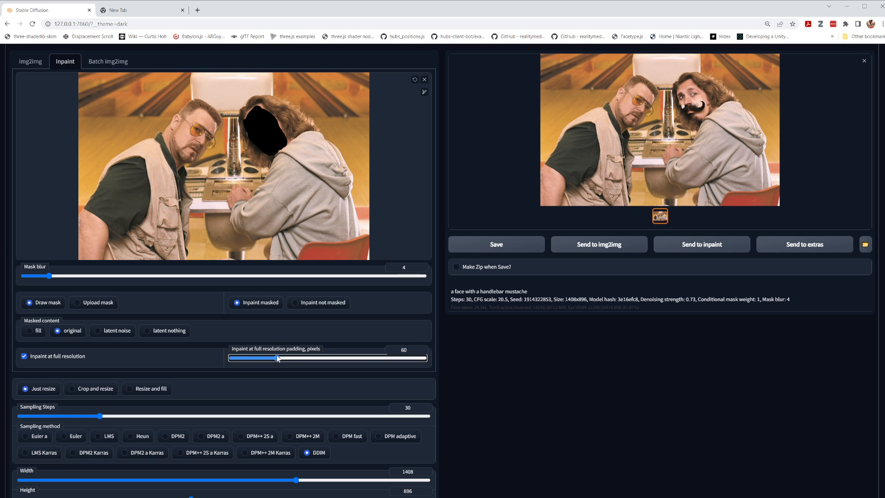
scroll(692, 412, up, 3)
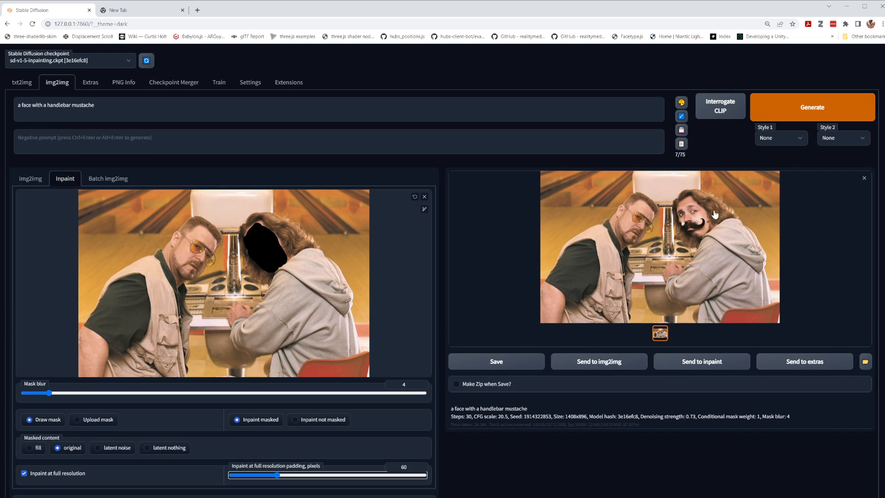
click(826, 109)
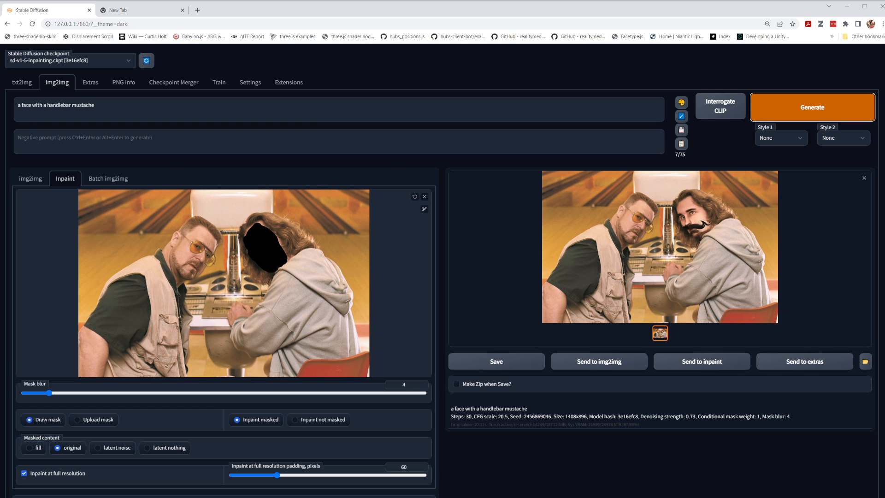
- Replace "face" in the prompt with "man who looks like Jeff_bridges with long_wavy_hair and"
drag(18, 104, 129, 104)
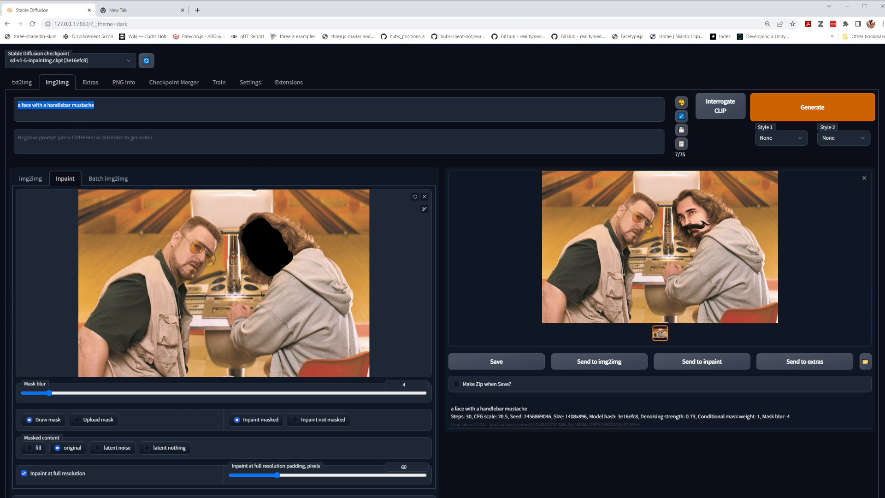
click(32, 106)
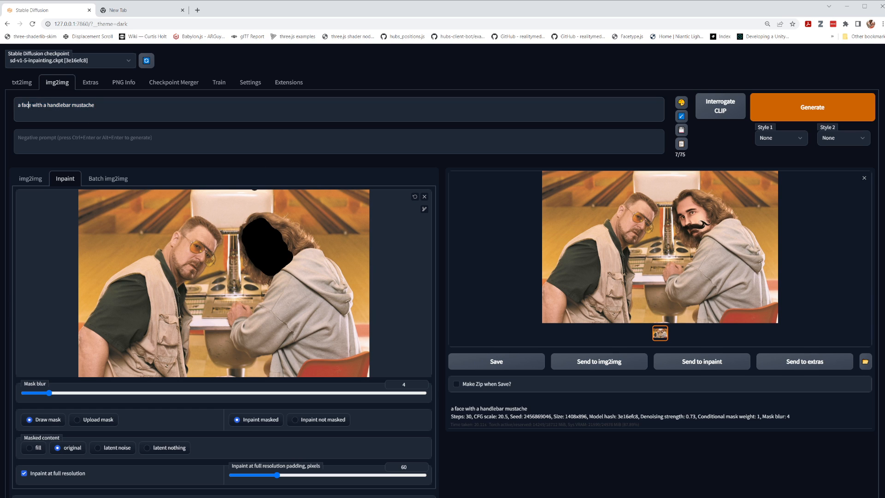
drag(32, 106, 22, 106)
text(main)
key(BackSpace)
key(BackSpace)
key(BackSpace)
key(BackSpace)
text(man who lo)
text(oks like)
text( Jeff)
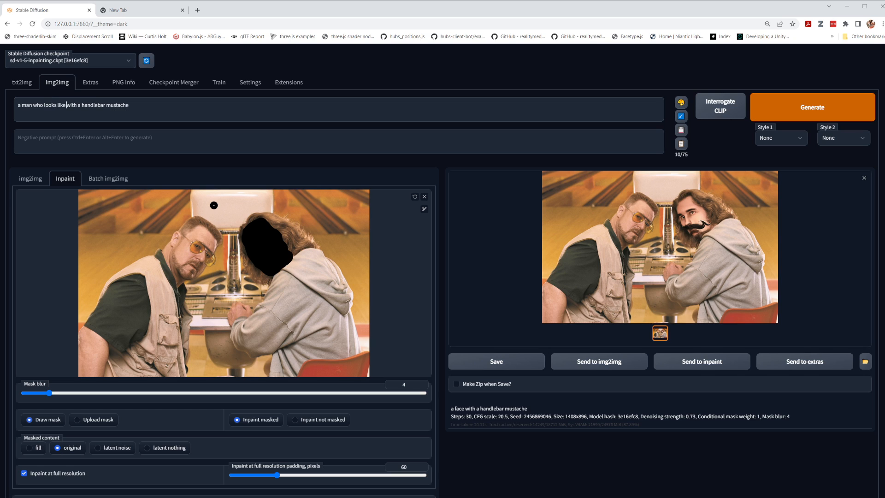
text(_bridges)
text( with long)
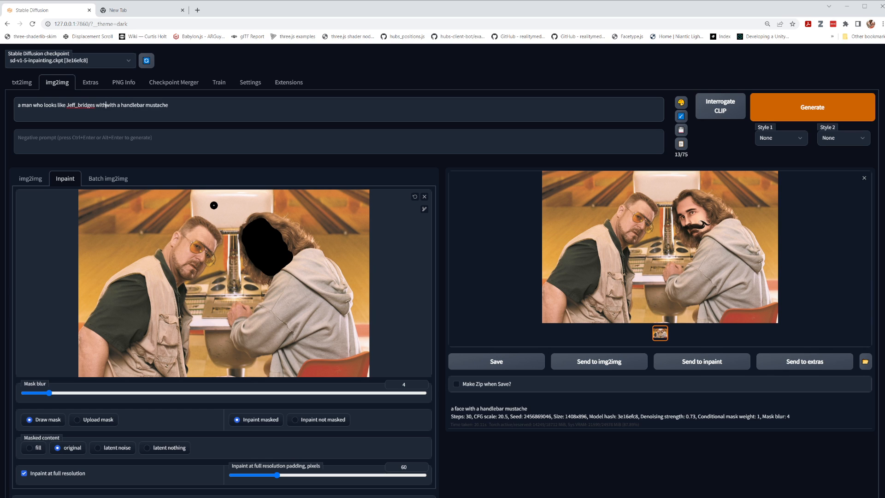
text(_wavy_hair and)
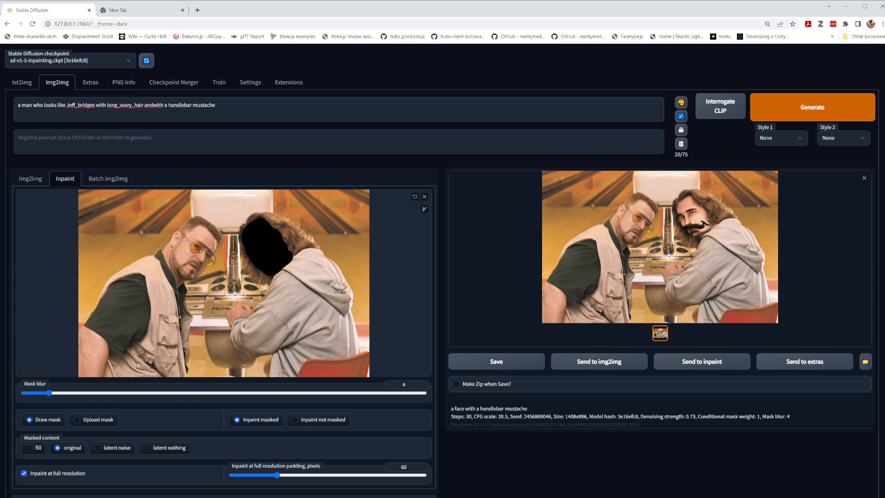
- Remove the redundant "with" before "a handlebar mustache", append ", by Quentin Tarantino" to the prompt and generate
double_click(162, 106)
key(BackSpace)
click(221, 117)
click(786, 111)
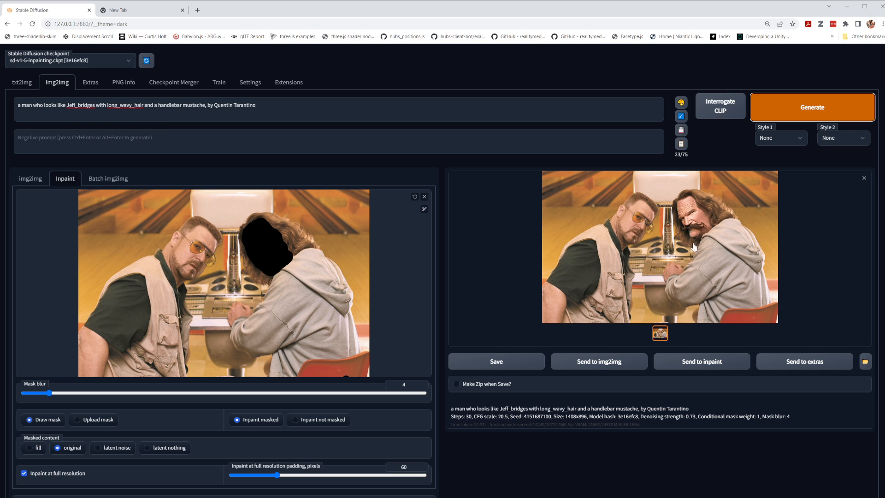
- Examine the generated face in the enlarged preview, close it and return to the inpaint settings
click(709, 226)
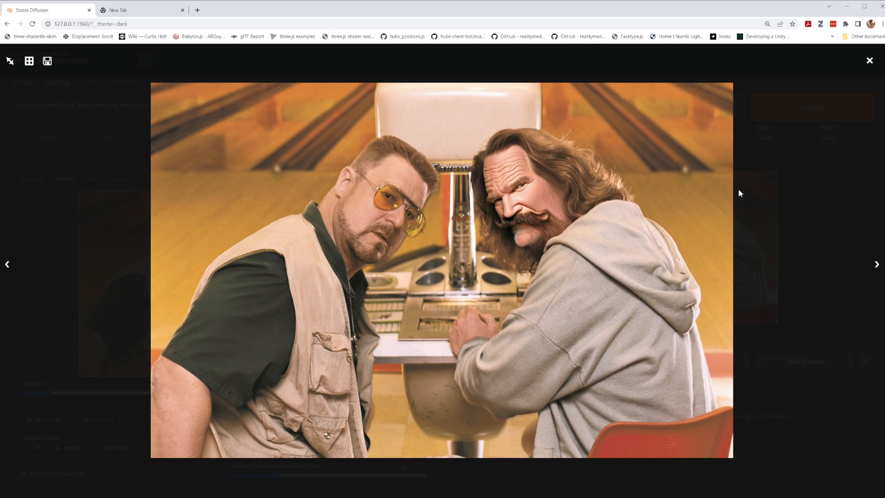
click(869, 63)
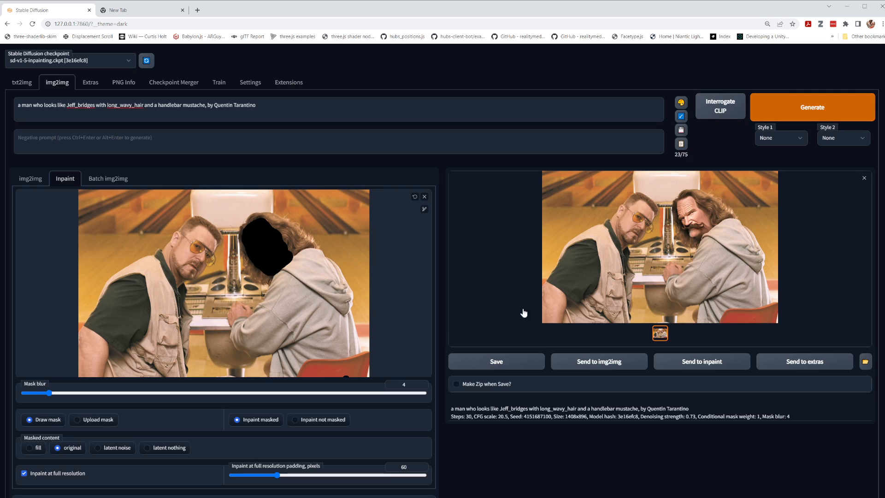
scroll(330, 396, down, 3)
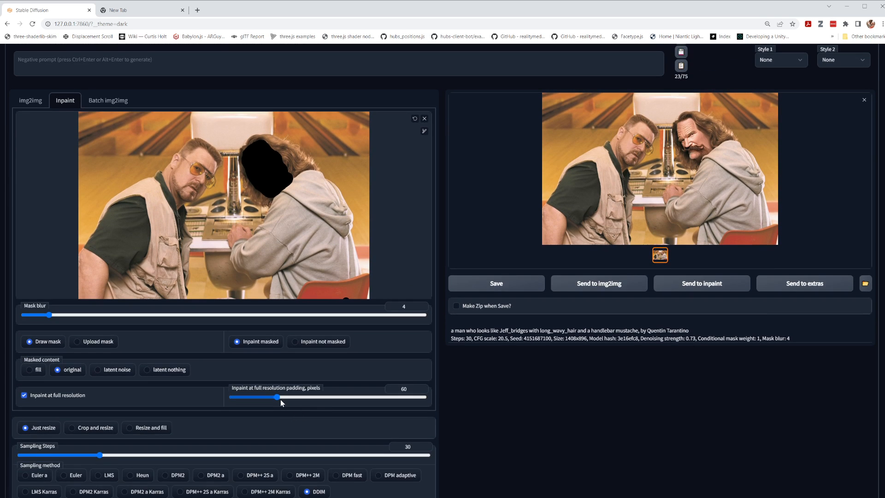
- Generate the image with 96 pixels of full-resolution padding and 60 sampling steps
drag(279, 397, 304, 397)
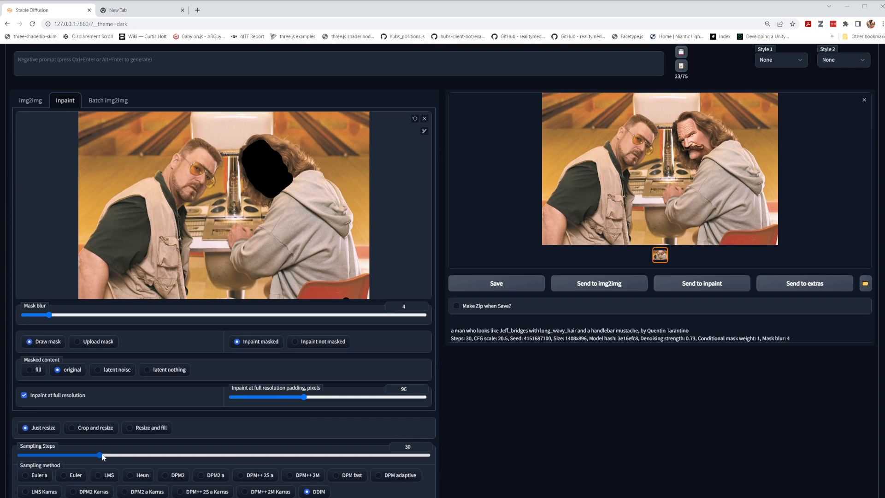
drag(100, 455, 162, 457)
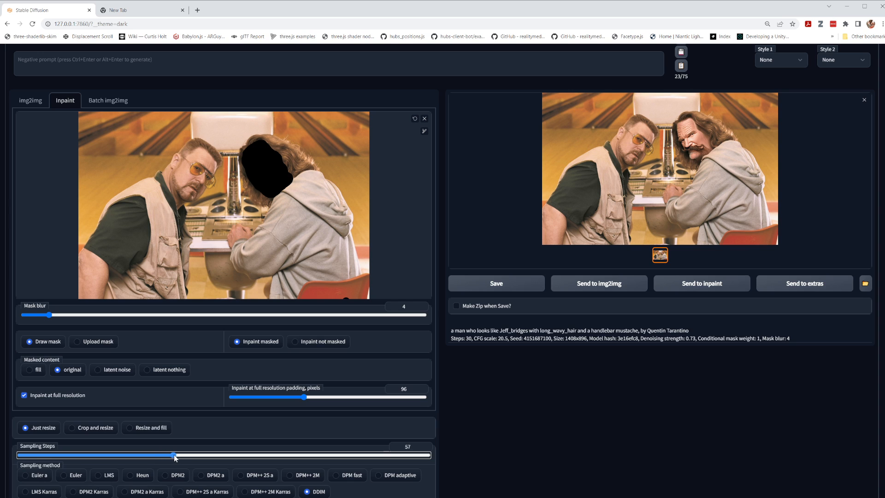
drag(174, 456, 183, 458)
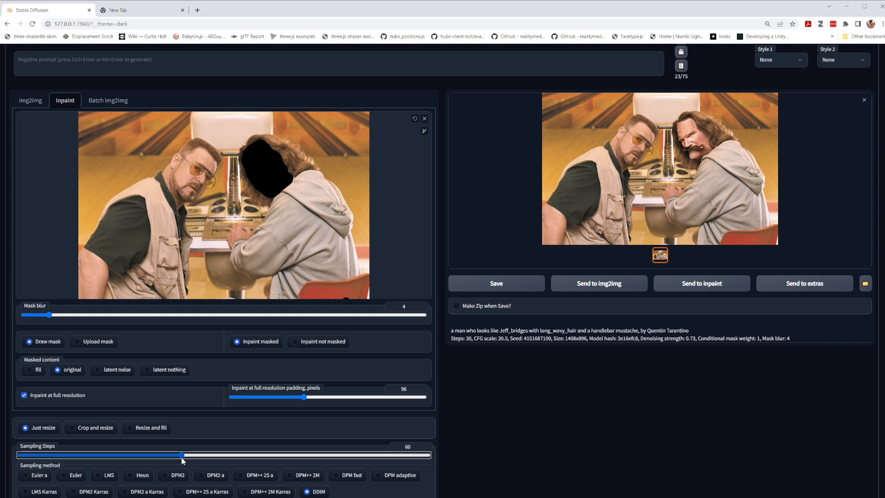
scroll(660, 435, up, 2)
click(812, 118)
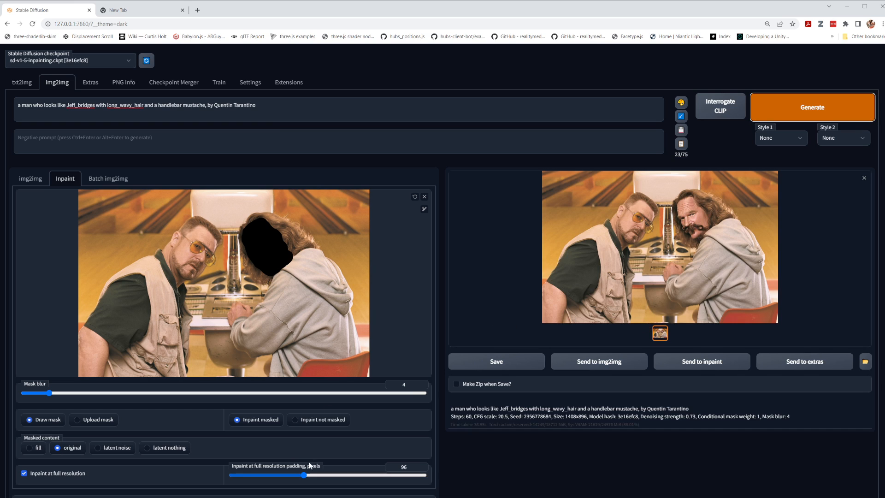
- Set sampling to 100 steps with the DPM2 Karras method and enable Restore faces
scroll(289, 387, down, 4)
drag(181, 338, 291, 337)
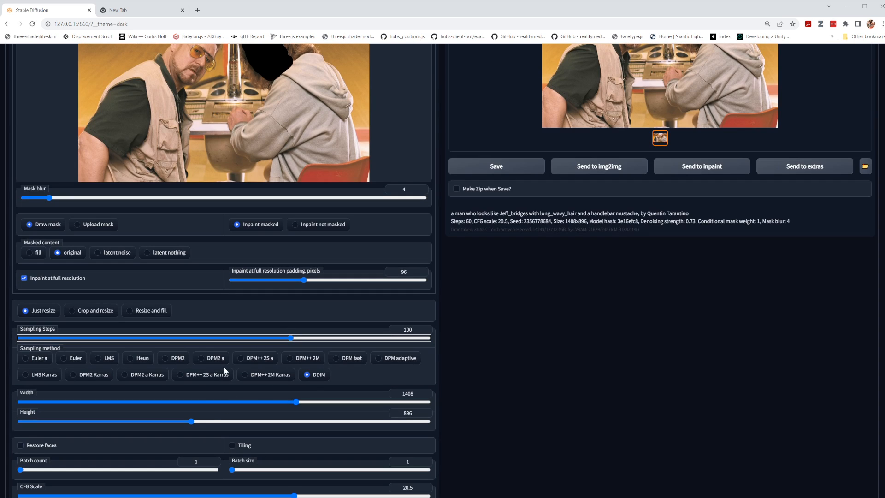
click(74, 375)
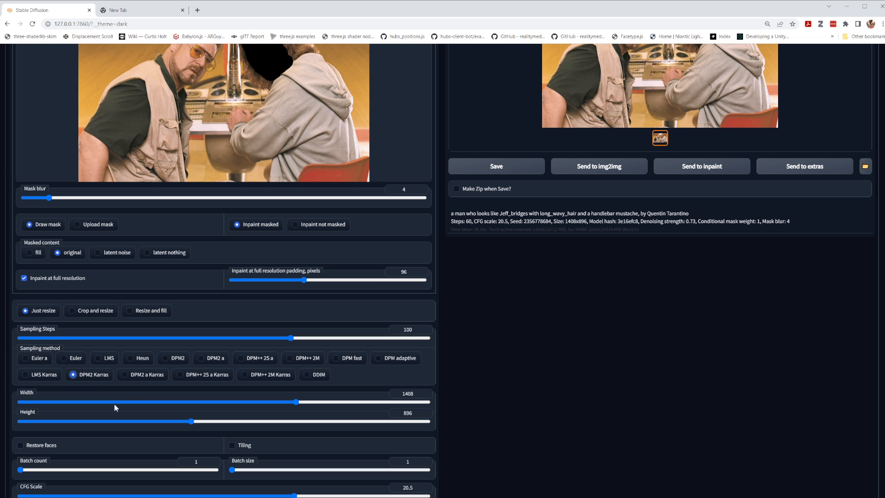
scroll(24, 368, down, 2)
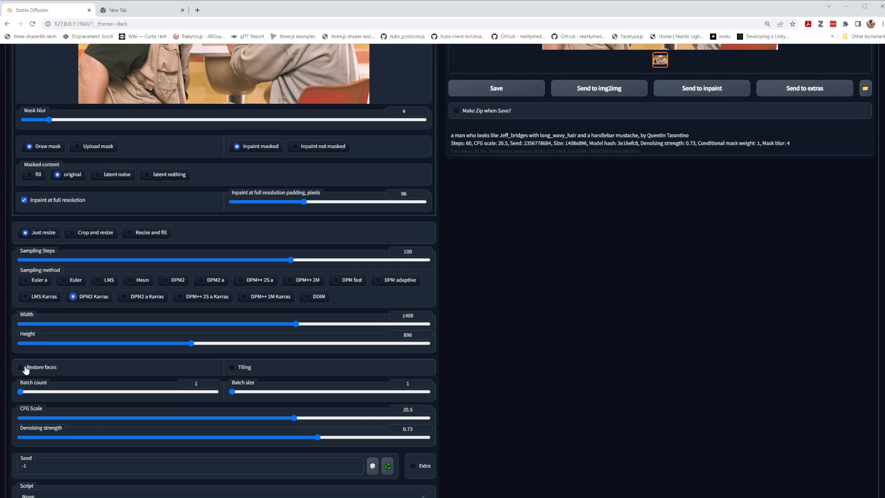
click(20, 367)
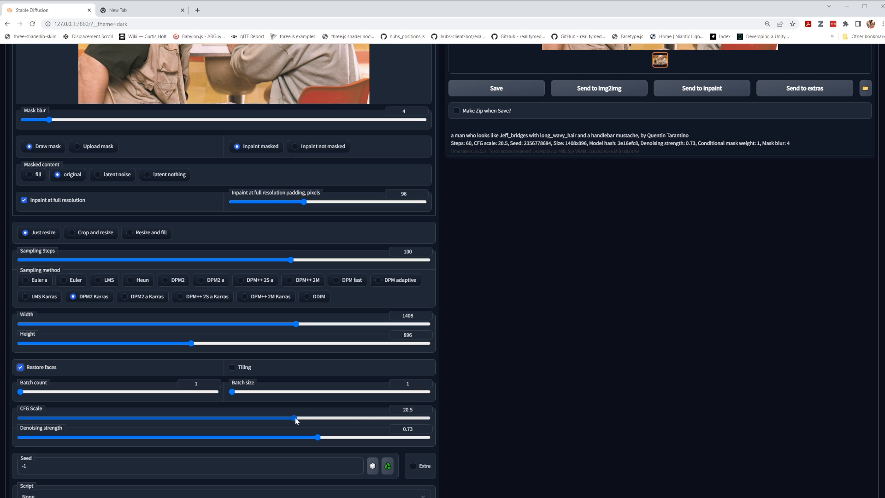
- Set the denoising strength to 0.5 and generate the image
scroll(491, 408, up, 3)
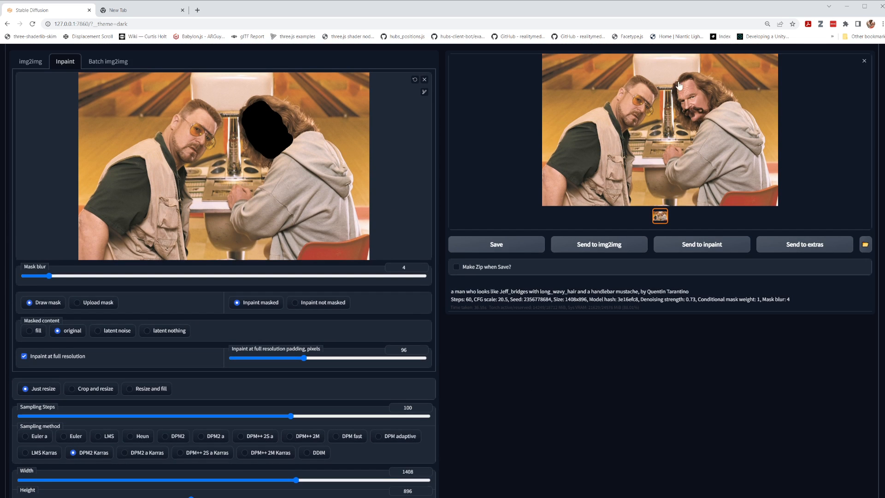
scroll(286, 416, down, 1)
scroll(286, 415, down, 3)
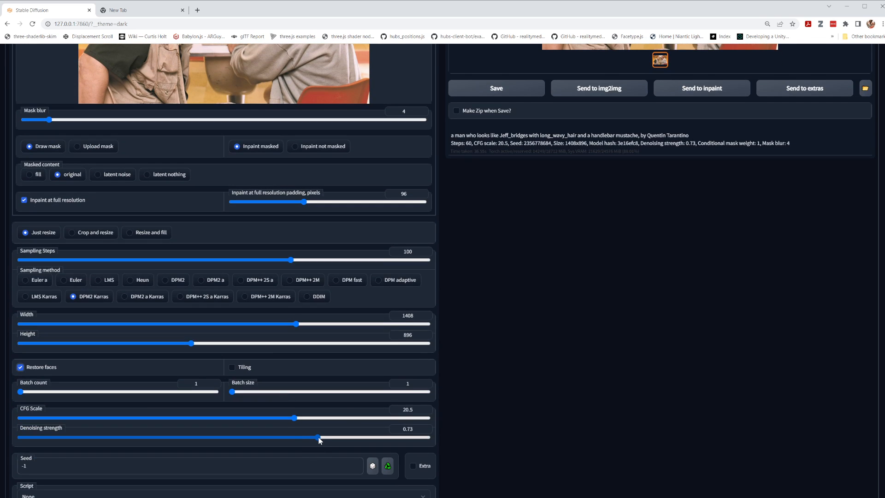
drag(320, 438, 323, 438)
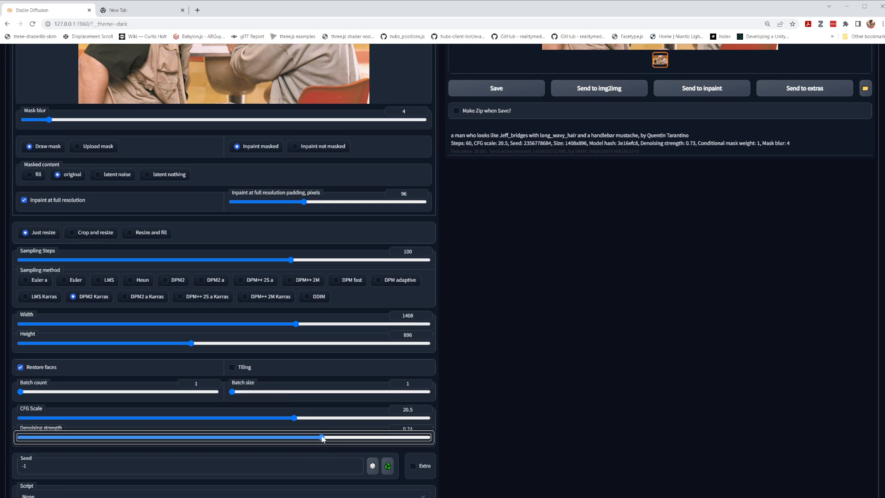
scroll(627, 445, up, 4)
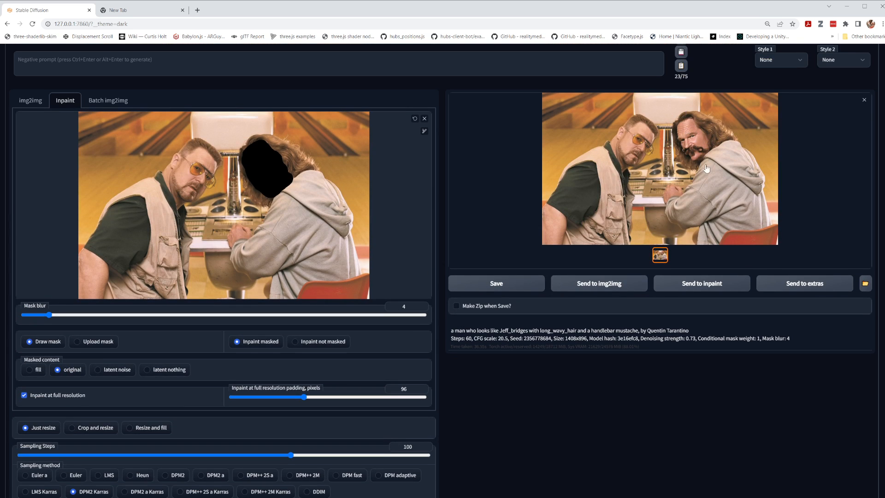
scroll(472, 398, down, 3)
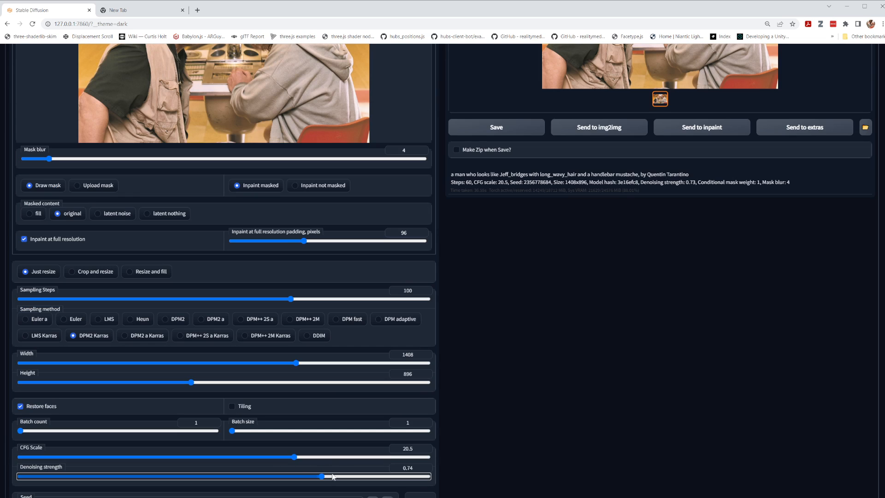
drag(321, 477, 225, 488)
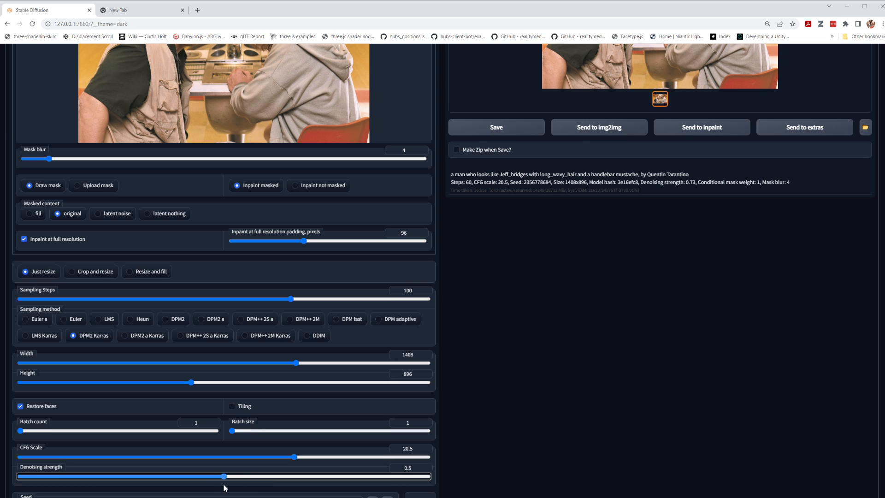
scroll(645, 360, up, 5)
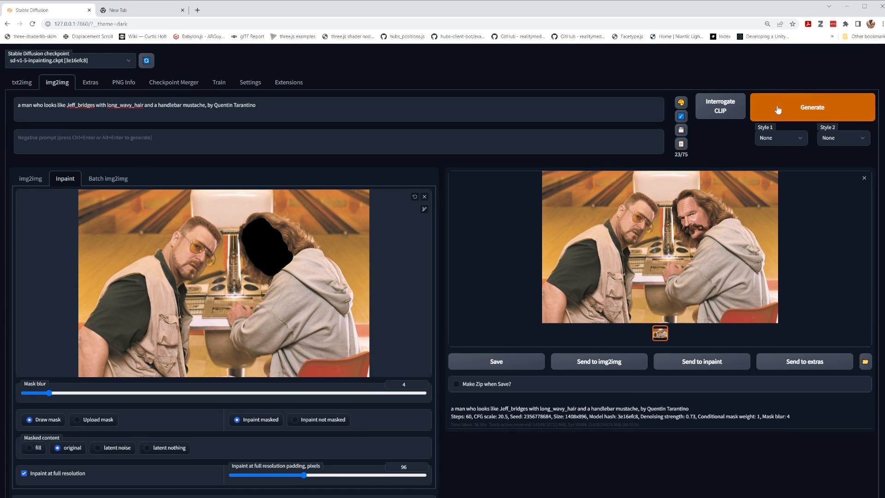
click(777, 110)
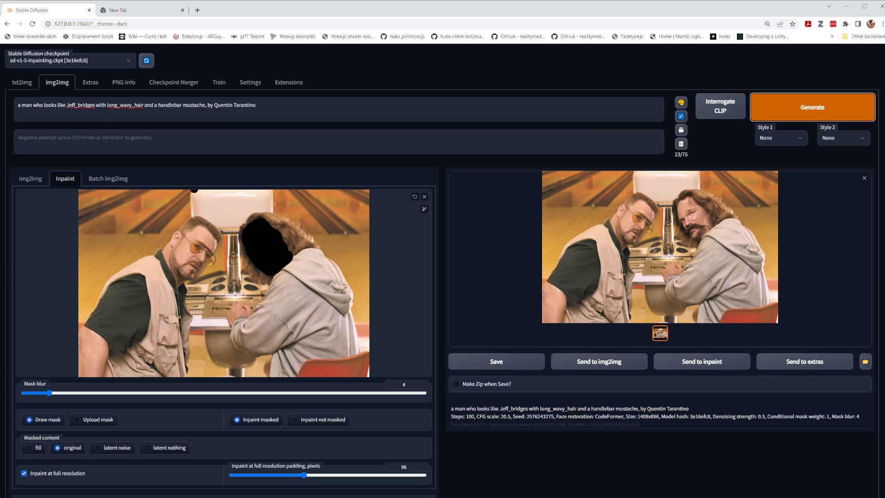
- Replace "Jeff_bridges" in the prompt with "Ron_Swanson"
double_click(80, 105)
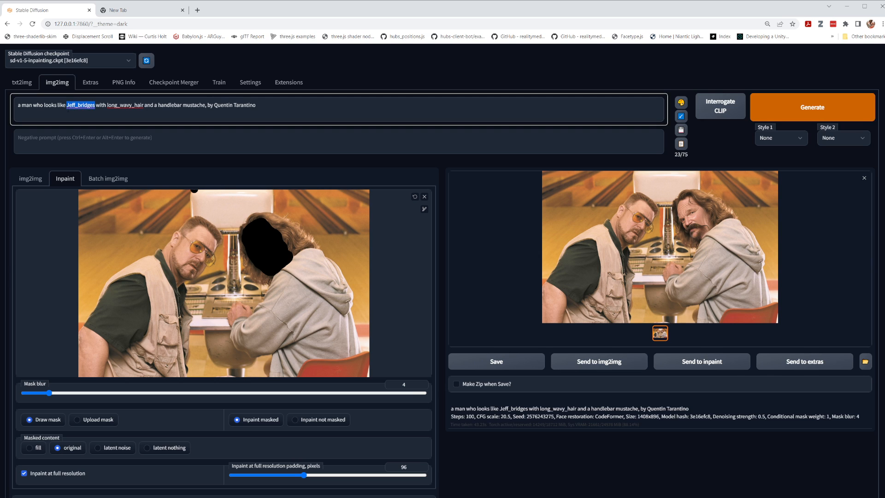
text(Ron)
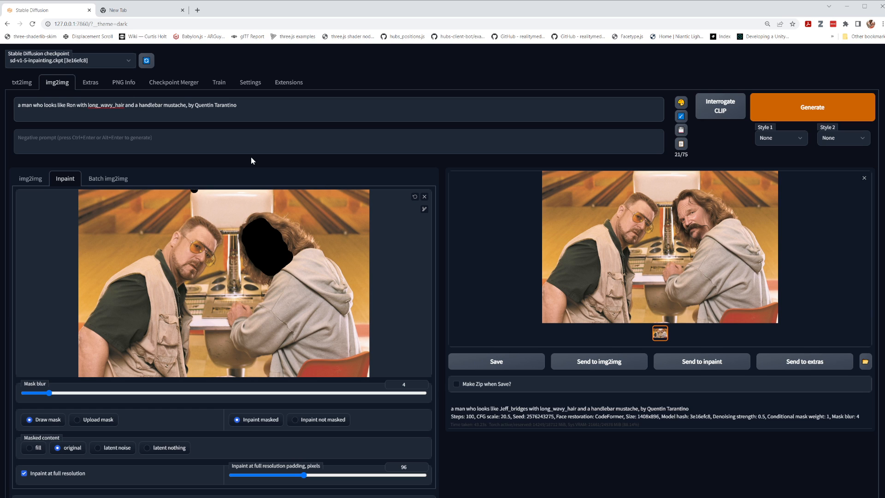
text(_Swan)
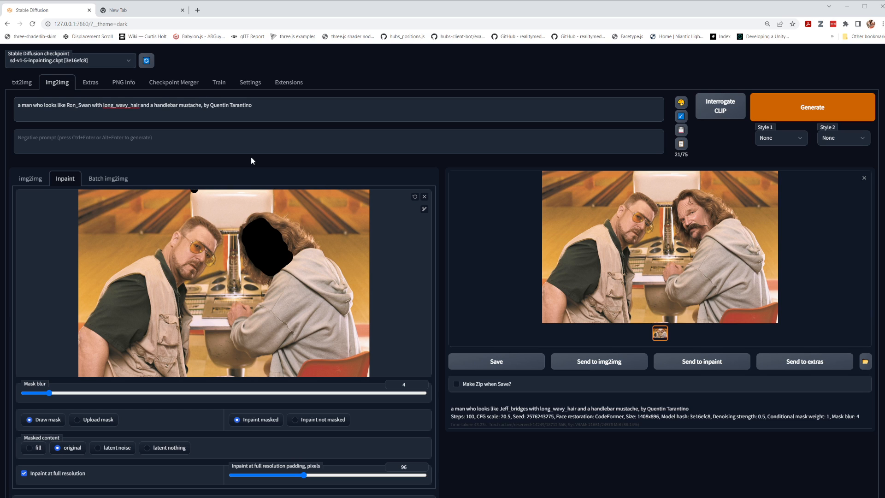
text(son)
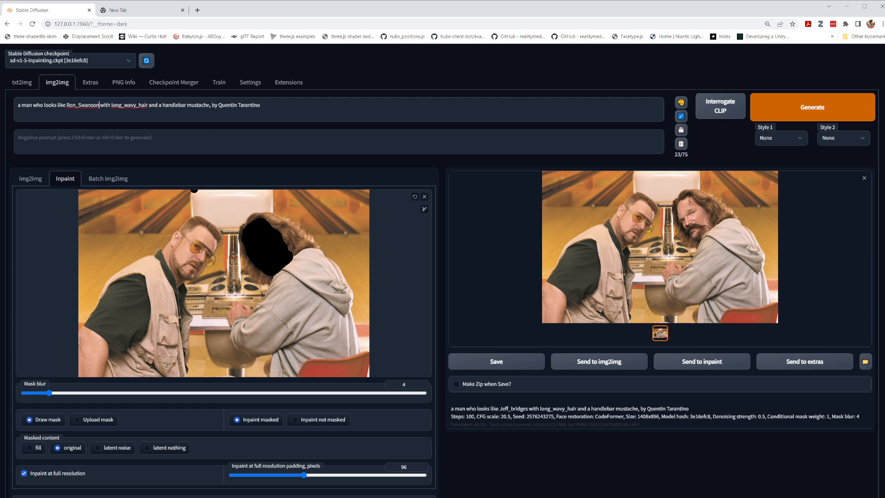
- Replace "and a handlebar mustache" in the prompt with ", Nick_Offerman" and generate the image
drag(210, 105, 165, 105)
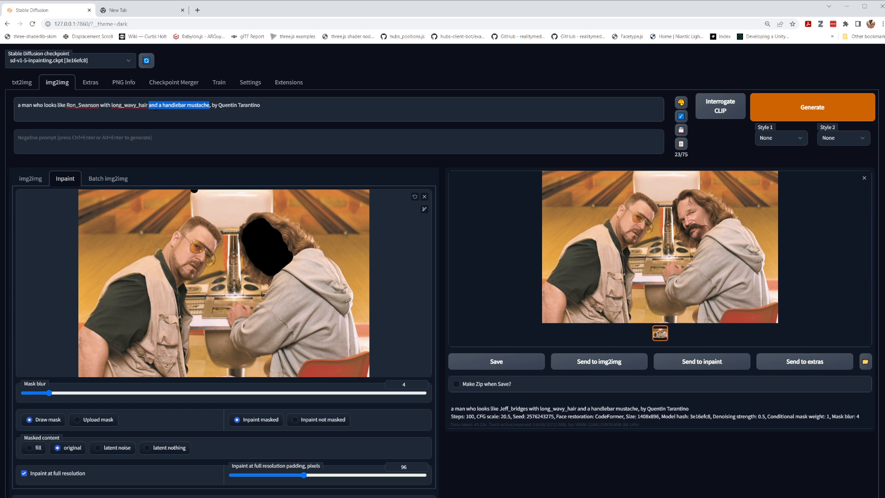
key(BackSpace)
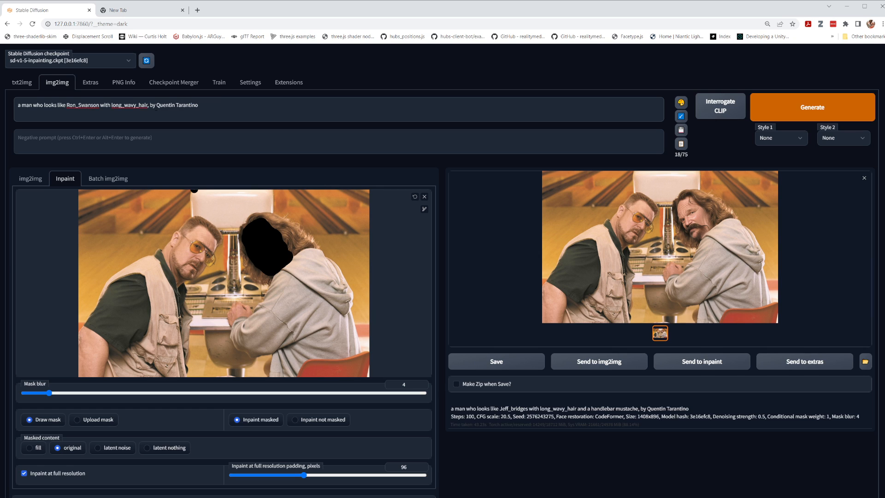
text(Nick _Offerman)
text(,)
click(836, 112)
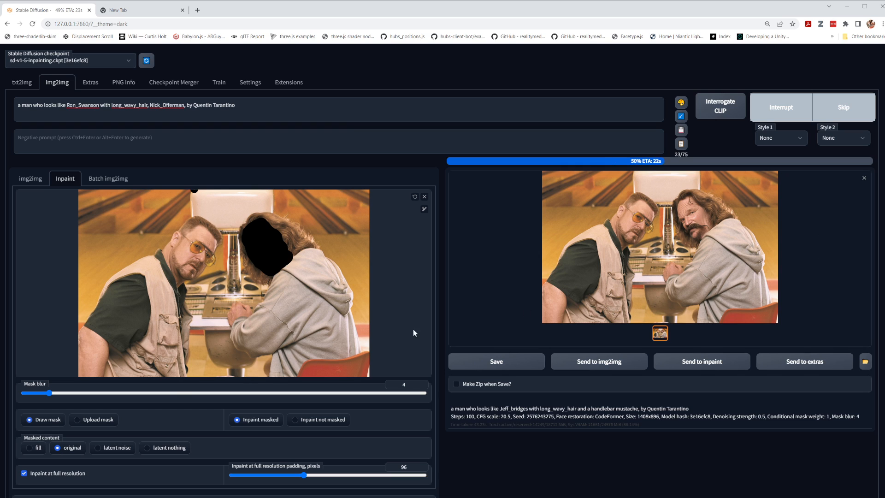
- Examine the generated face in the enlarged preview, close it and save the image
scroll(139, 457, down, 2)
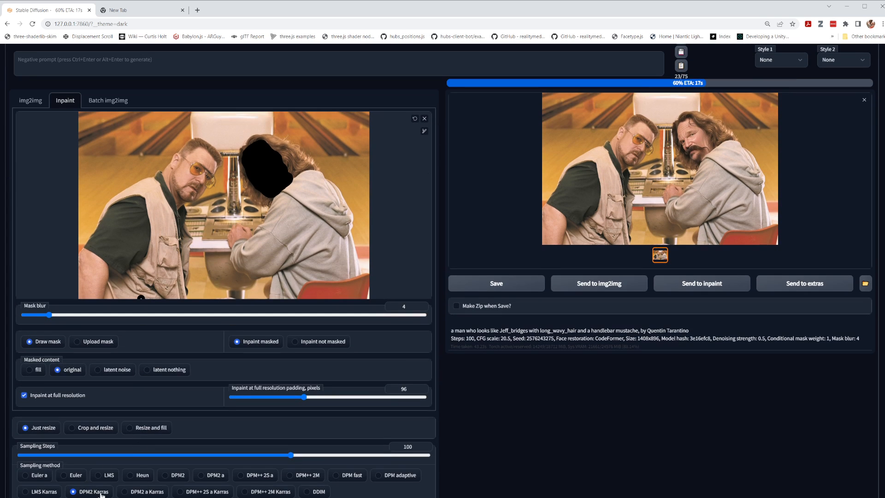
scroll(697, 431, up, 2)
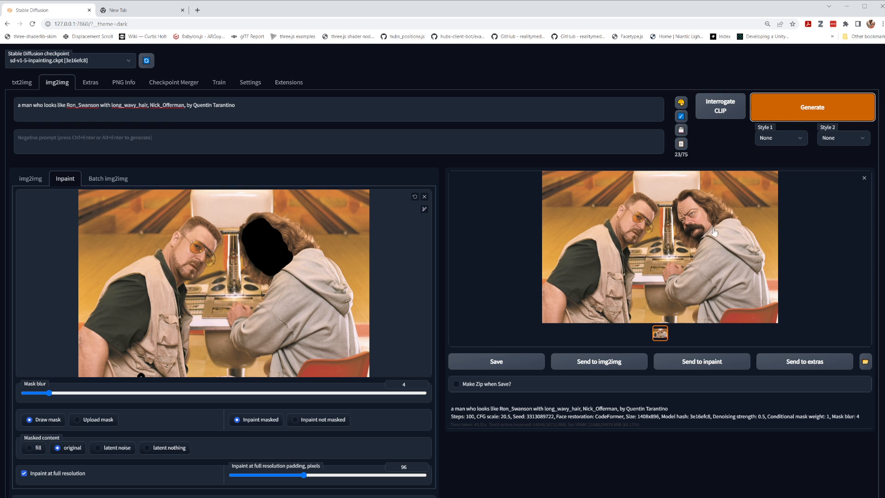
click(711, 265)
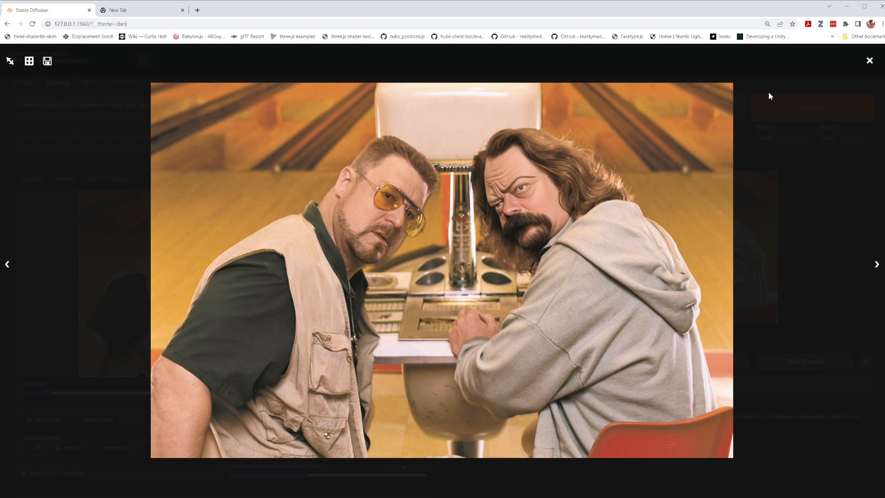
click(870, 60)
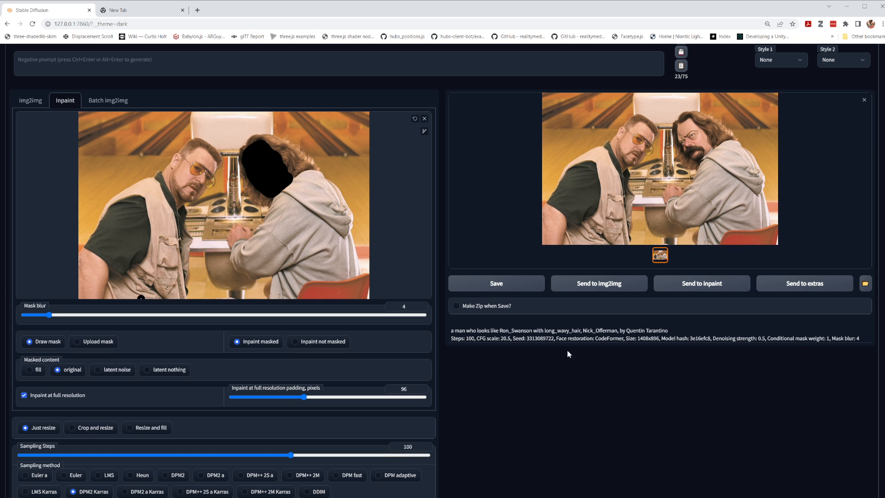
scroll(801, 291, up, 3)
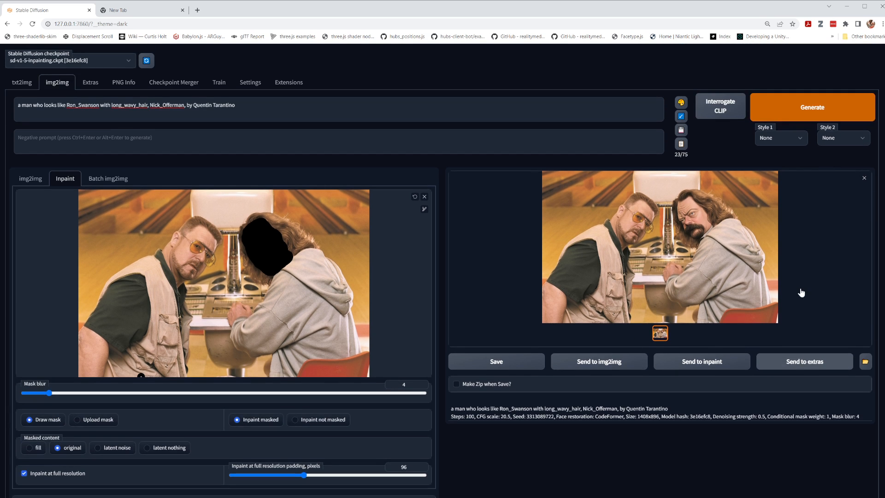
click(521, 364)
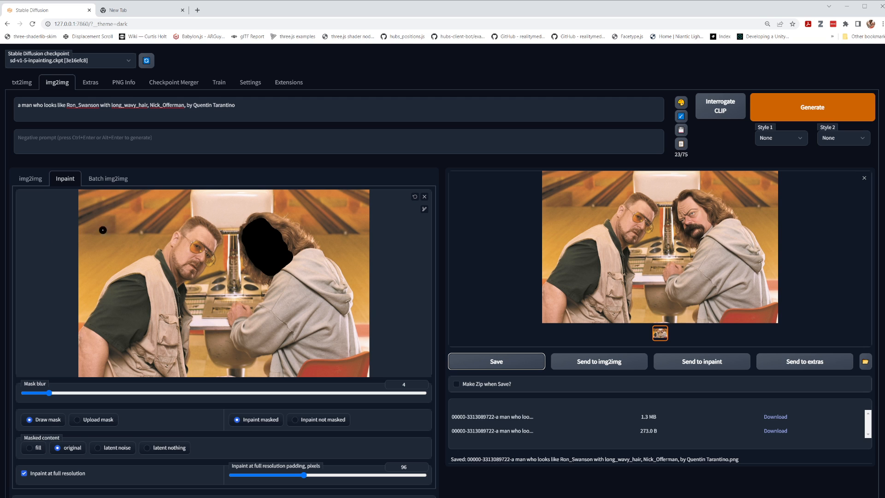
- Review the generation settings and open the Batch img2img mode to look at its input directory option
scroll(48, 249, down, 2)
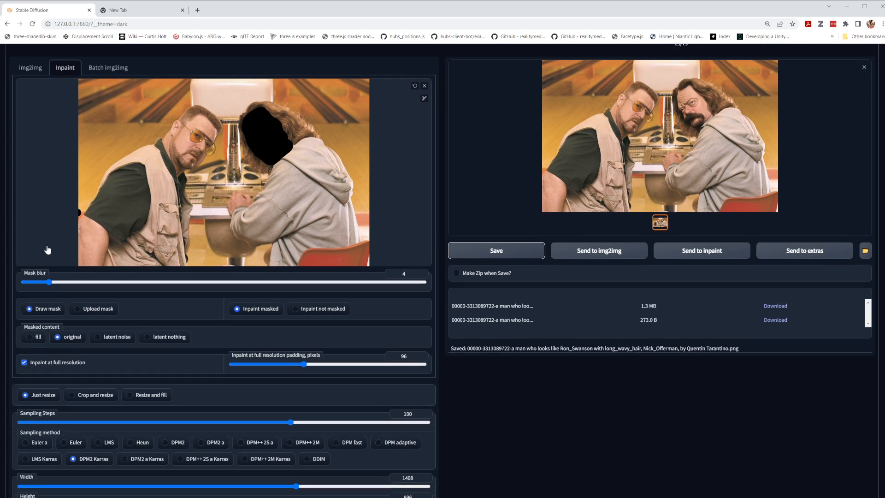
scroll(47, 249, down, 4)
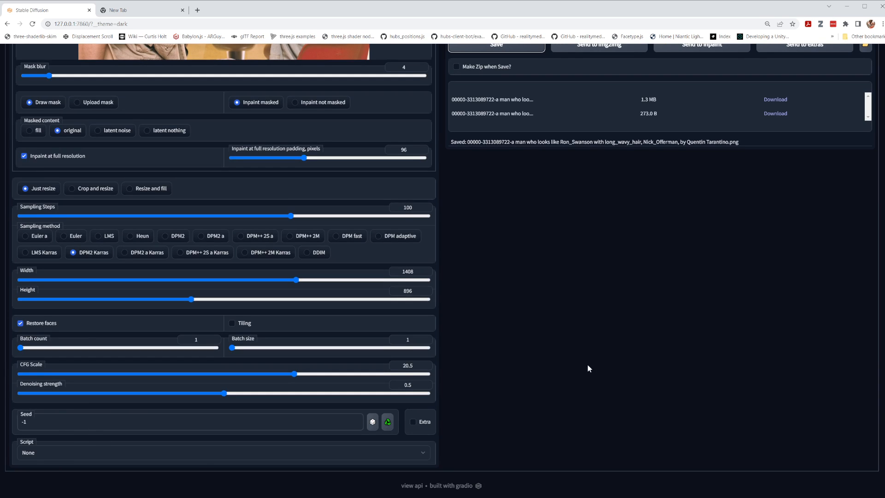
scroll(587, 368, up, 5)
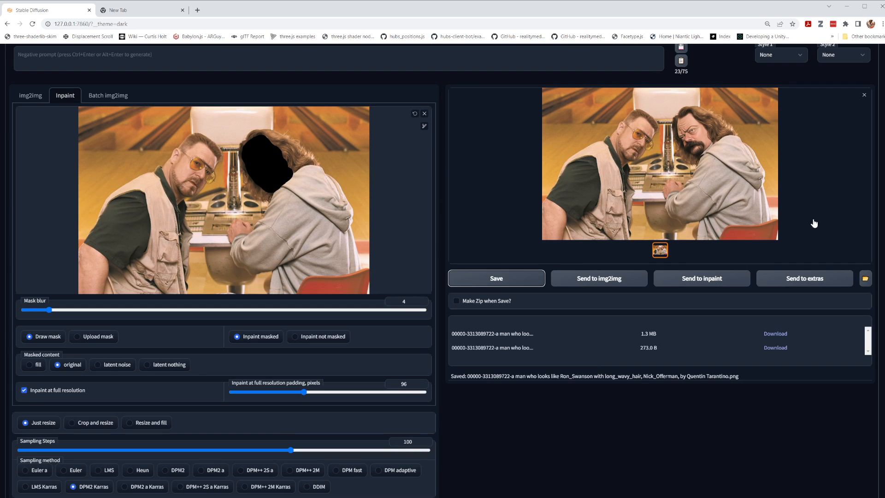
scroll(538, 217, up, 2)
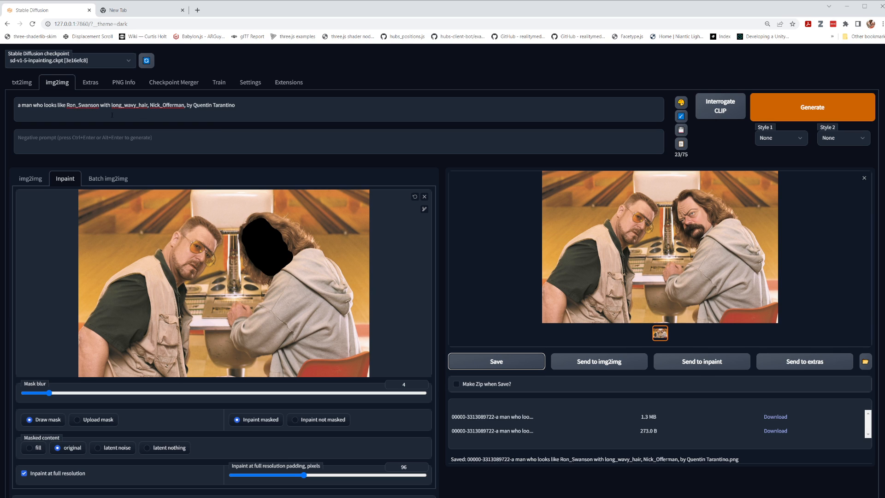
click(98, 179)
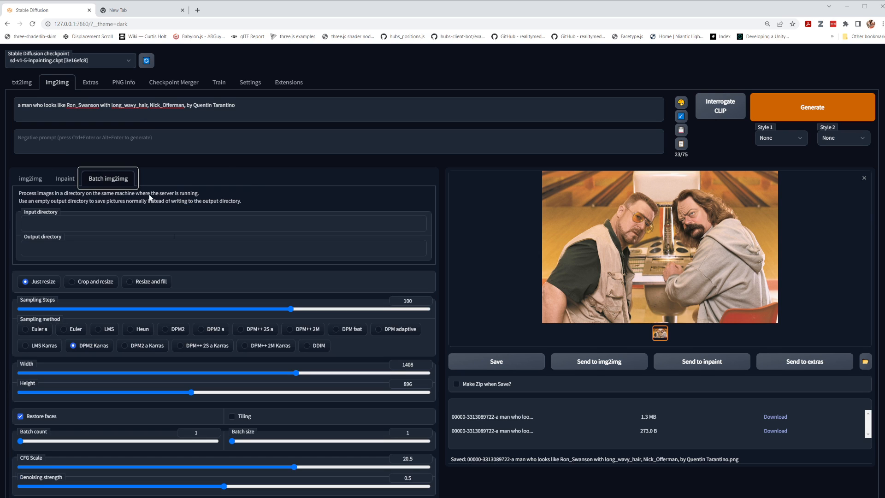
click(27, 222)
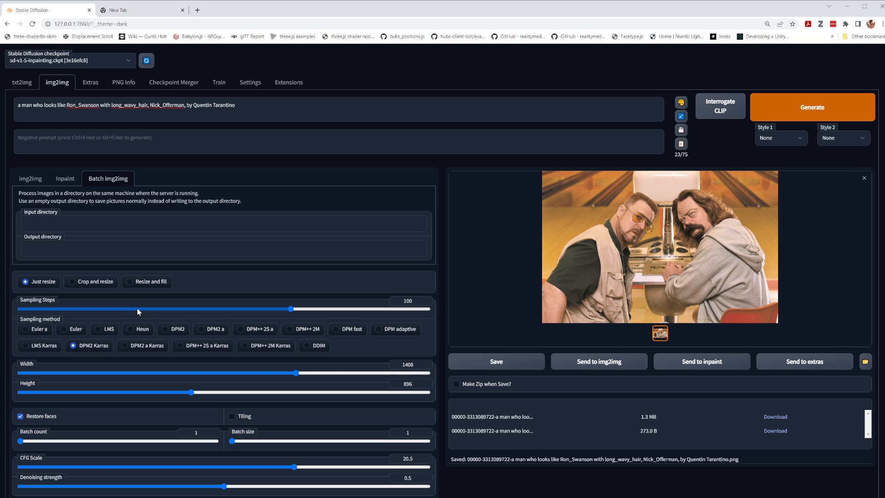
- Review the Batch img2img settings, look at the img2img and Inpaint modes, and return to the Inpaint mode
scroll(154, 383, down, 3)
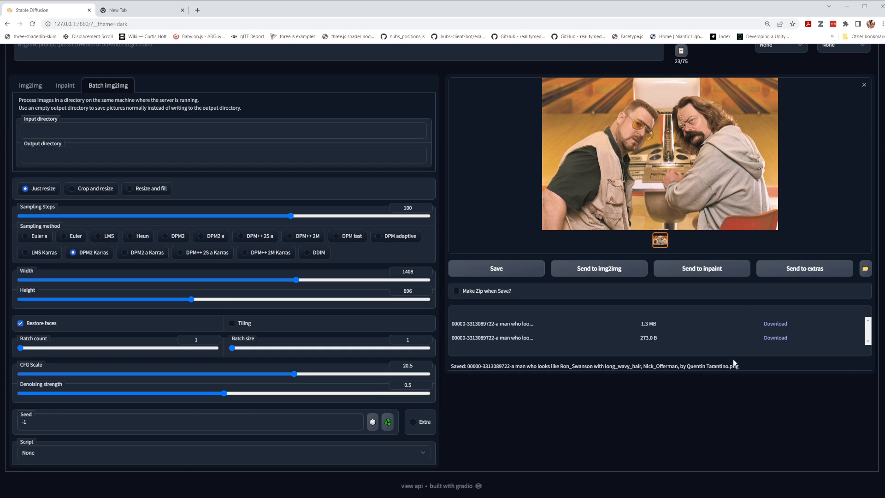
scroll(733, 396, up, 2)
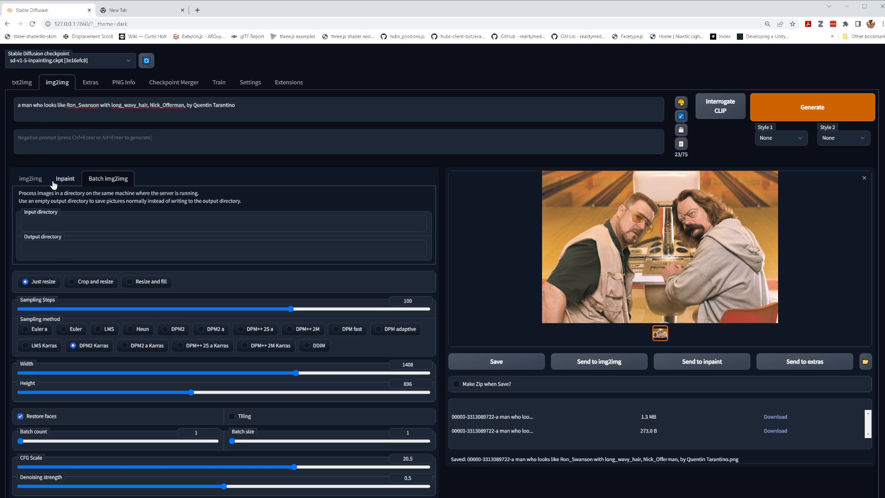
click(38, 182)
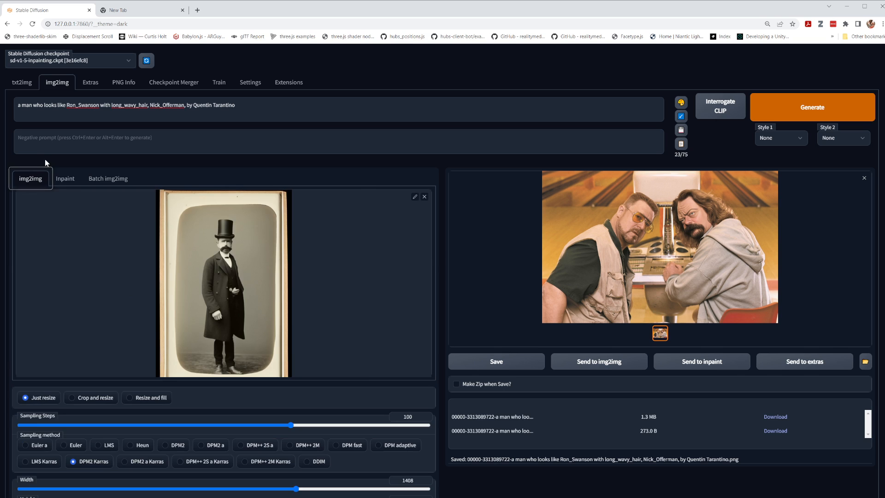
click(65, 178)
click(91, 179)
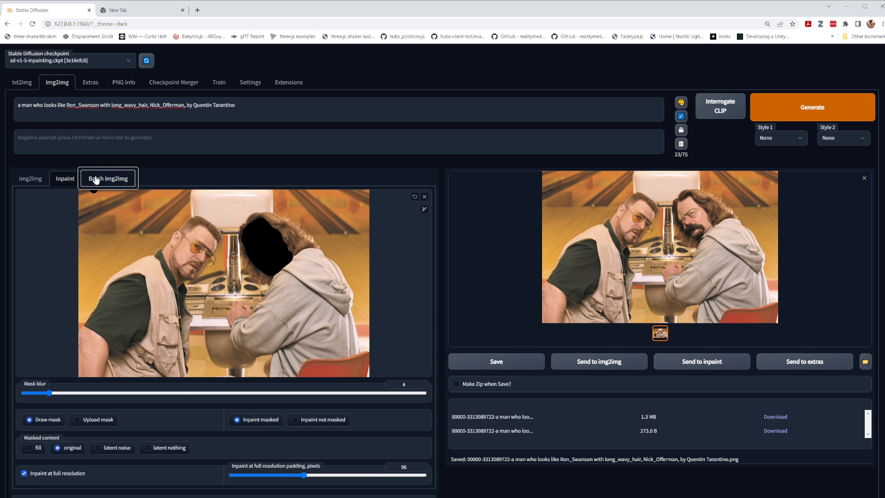
click(72, 179)
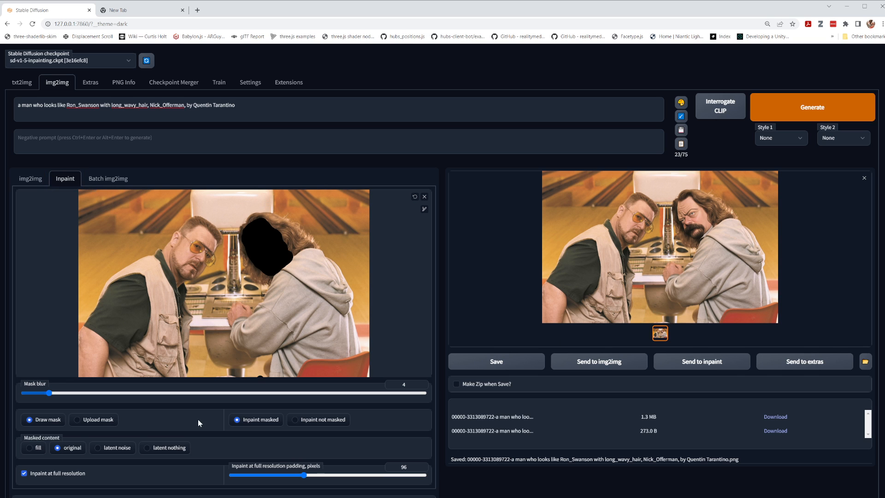
- Review the Inpaint generation settings and look through the list of available scripts without choosing one
scroll(140, 364, down, 4)
scroll(104, 386, down, 2)
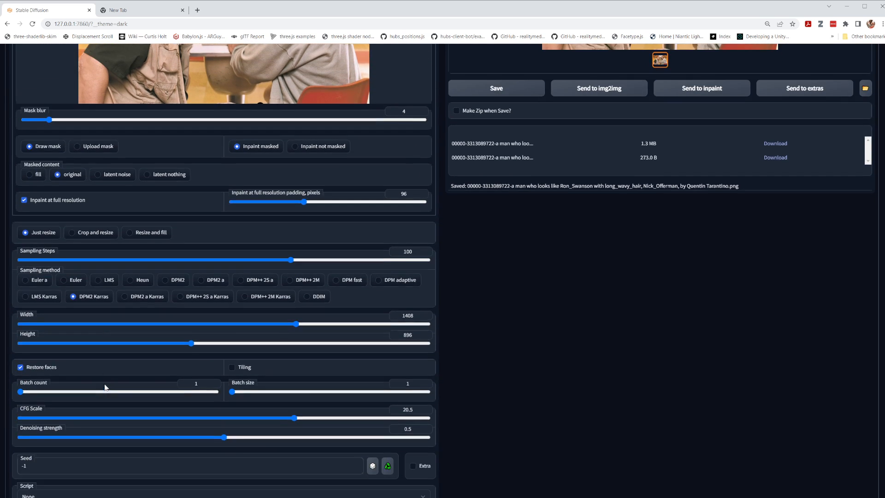
scroll(143, 404, down, 1)
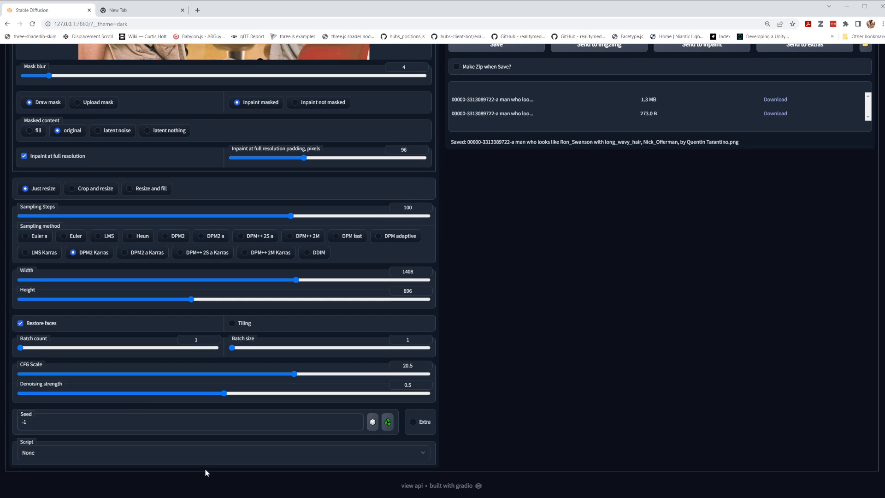
scroll(203, 467, up, 7)
scroll(198, 420, down, 5)
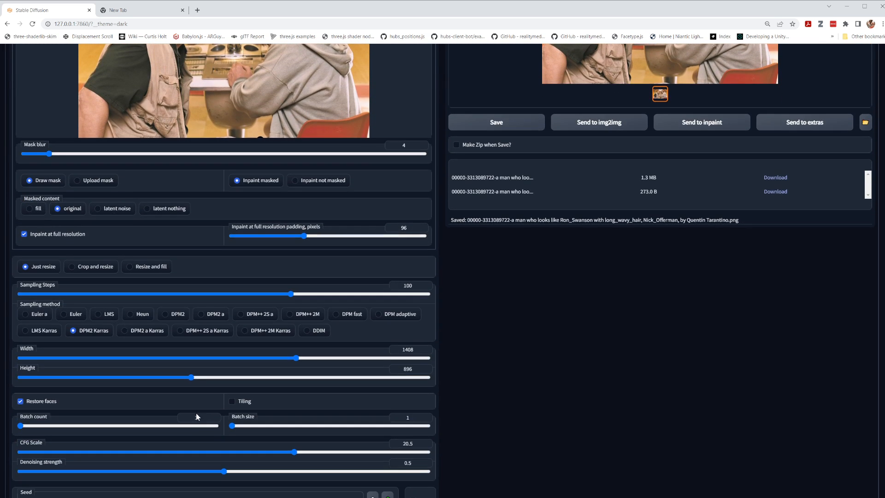
scroll(207, 439, down, 2)
click(61, 452)
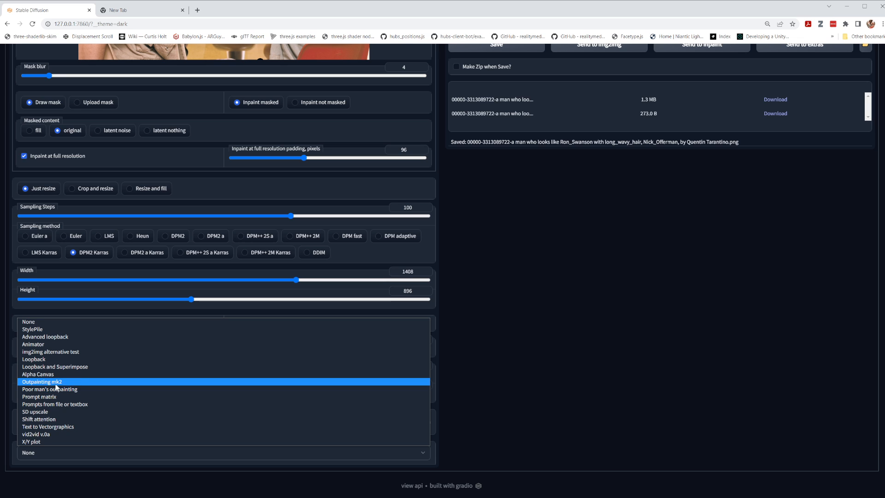
scroll(621, 386, up, 7)
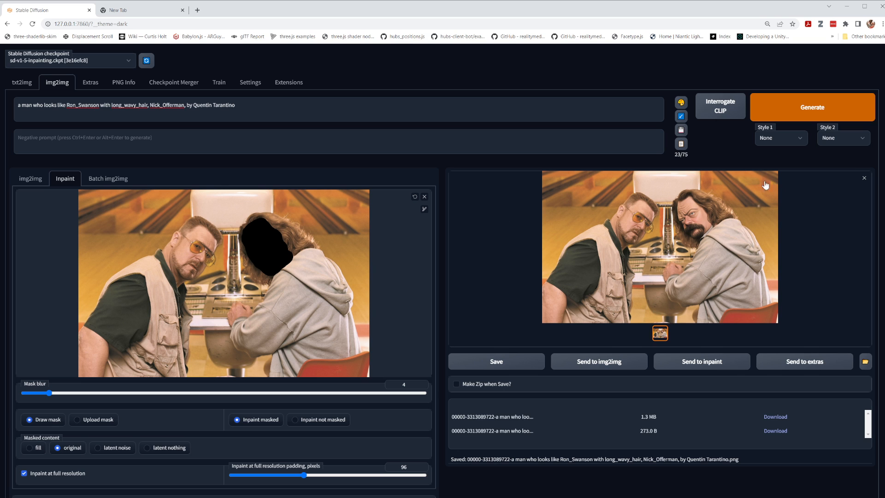
scroll(114, 321, down, 7)
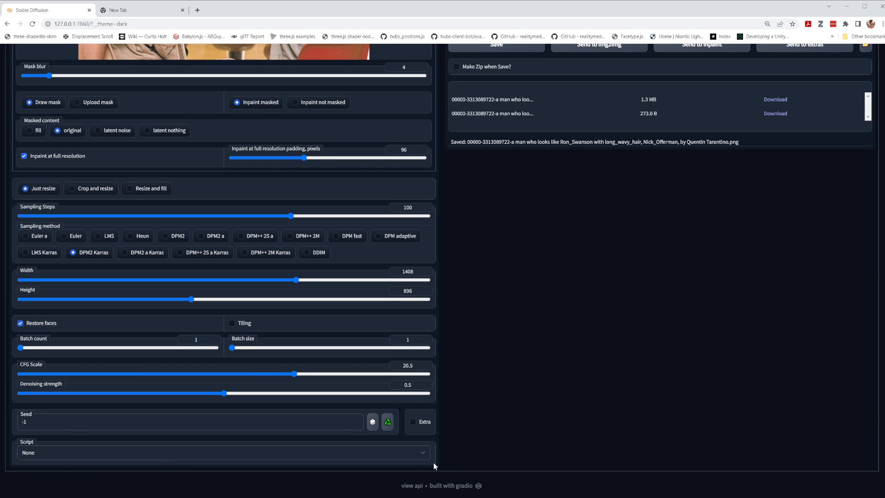
scroll(519, 424, up, 7)
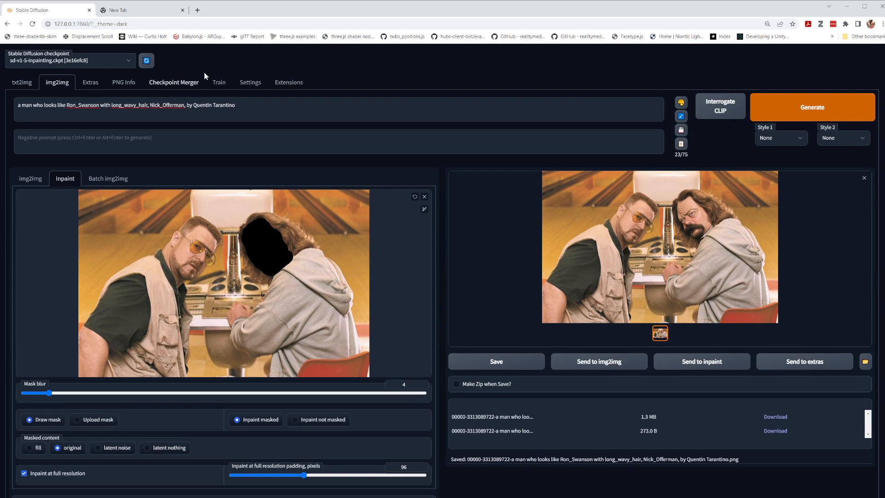
- Look at the list of installed extensions and return to the img2img page
click(288, 85)
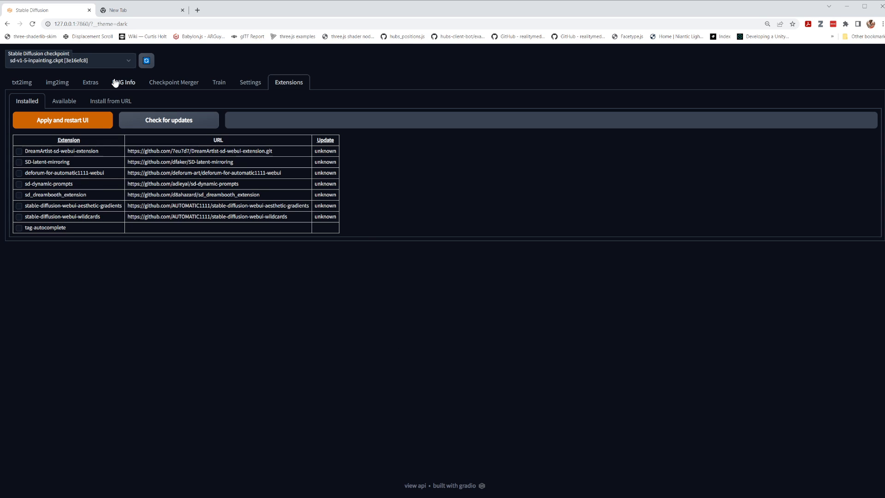
click(58, 83)
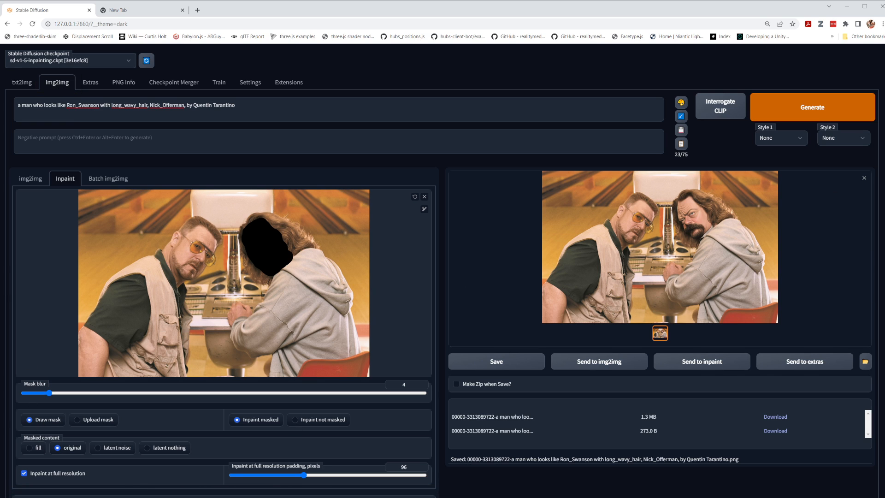
click(298, 492)
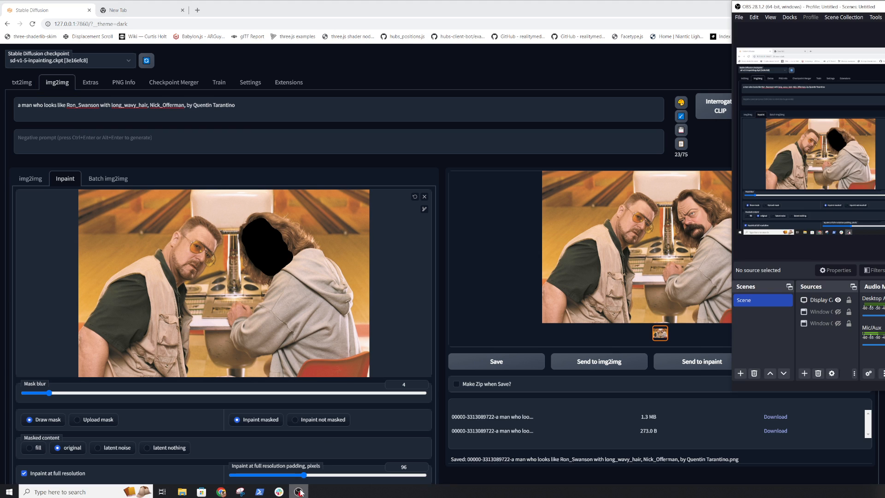